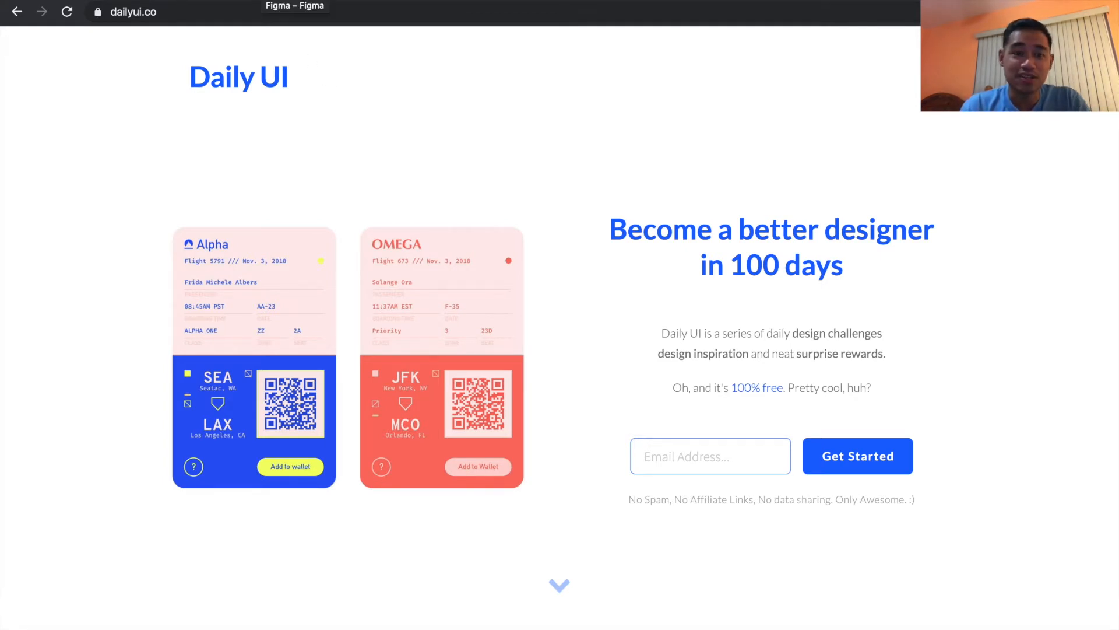
- Switch to the Figma file and examine the light and dark sign-up screens in the Daily UI Challenge #1 frame
{"action": "left_click", "coordinate": [267, 1]}
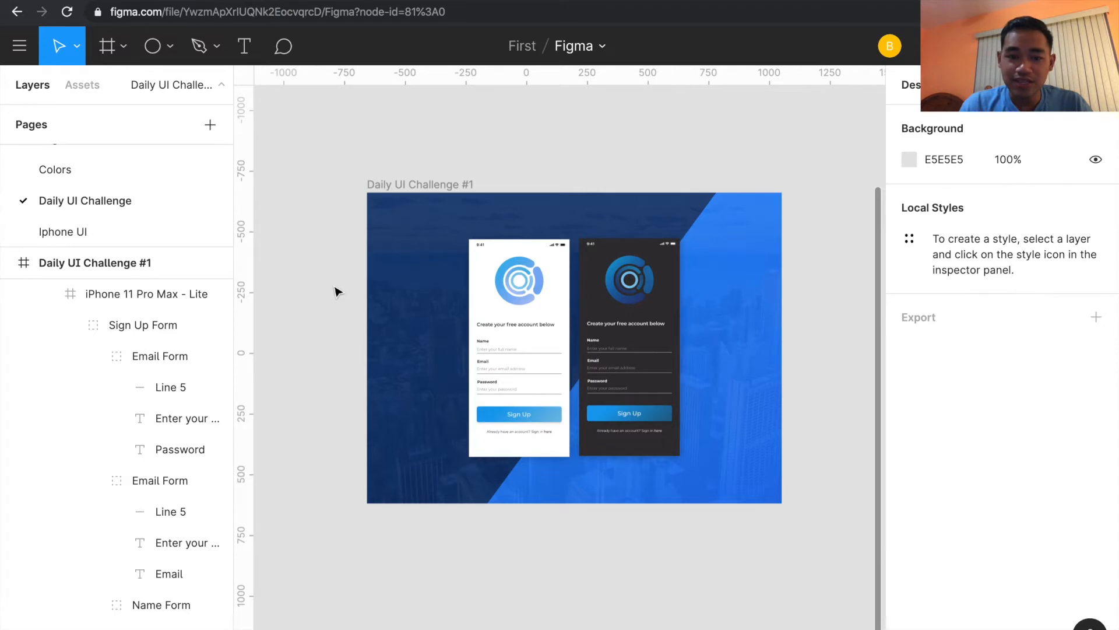
{"action": "key", "text": "plus"}
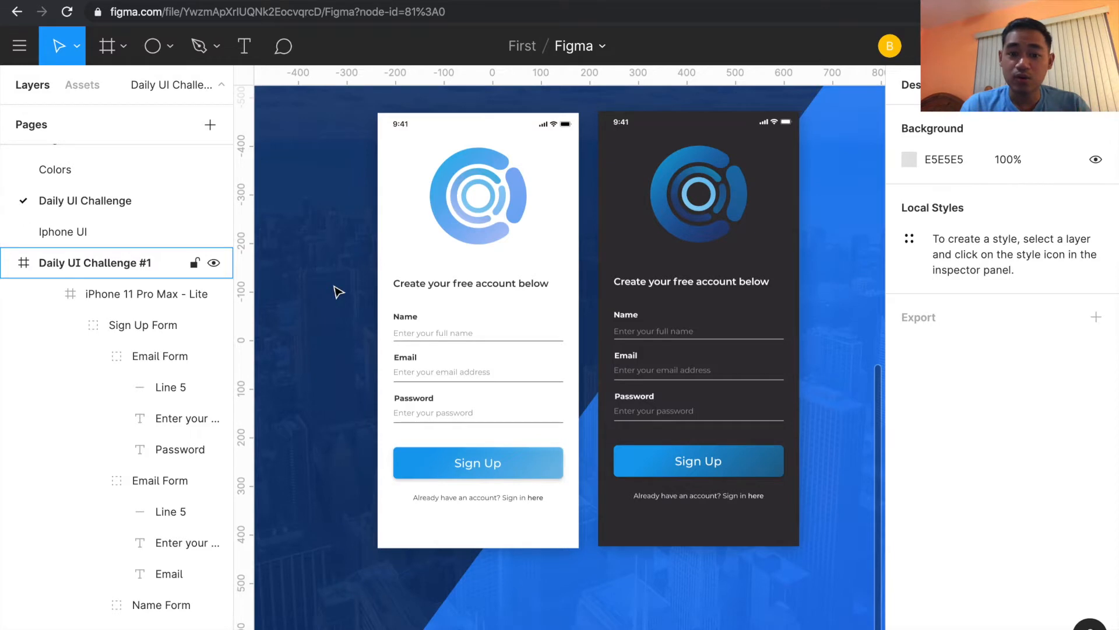
{"action": "key", "text": "minus"}
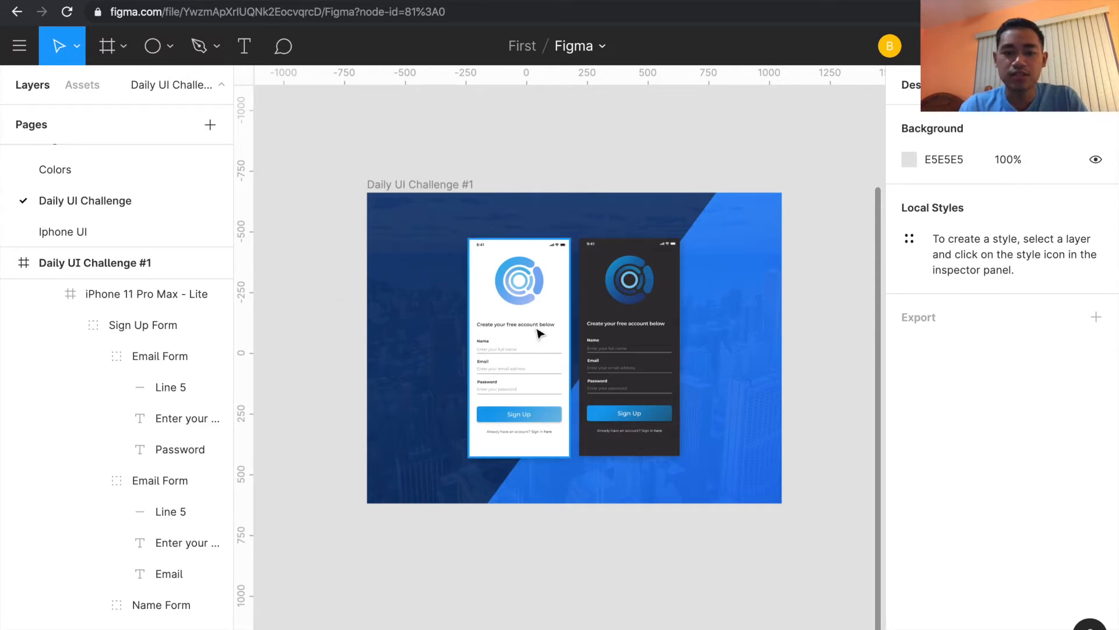
{"action": "key", "text": "plus"}
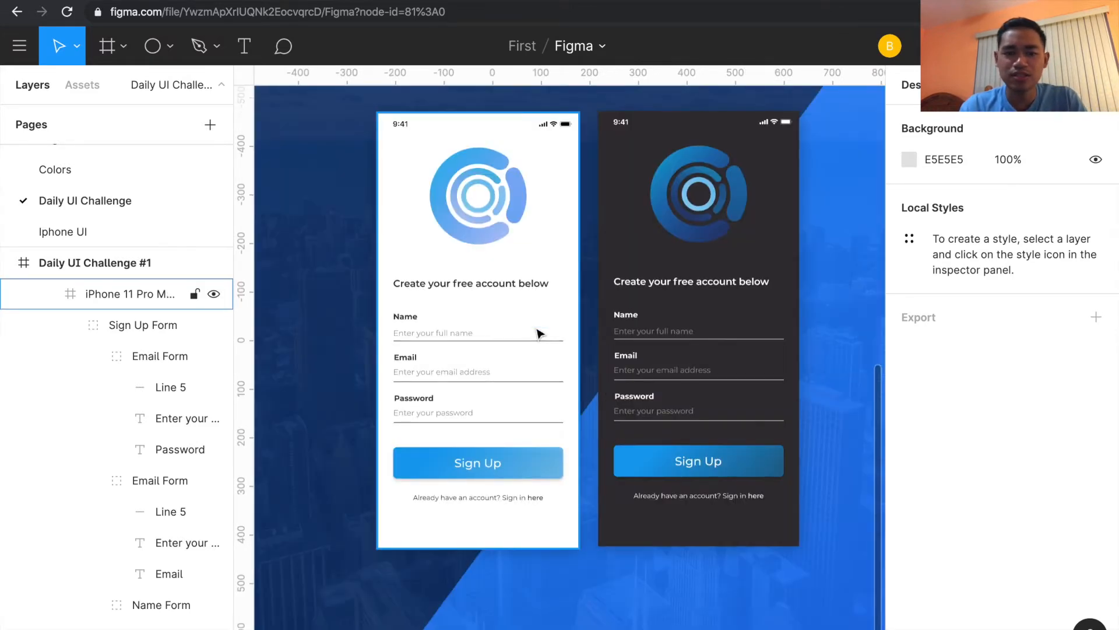
{"action": "scroll", "coordinate": [537, 333], "scroll_direction": "left", "scroll_amount": 2}
{"action": "scroll", "coordinate": [537, 333], "scroll_direction": "down", "scroll_amount": 1}
{"action": "scroll", "coordinate": [537, 334], "scroll_direction": "right", "scroll_amount": 2}
{"action": "scroll", "coordinate": [537, 334], "scroll_direction": "up", "scroll_amount": 1}
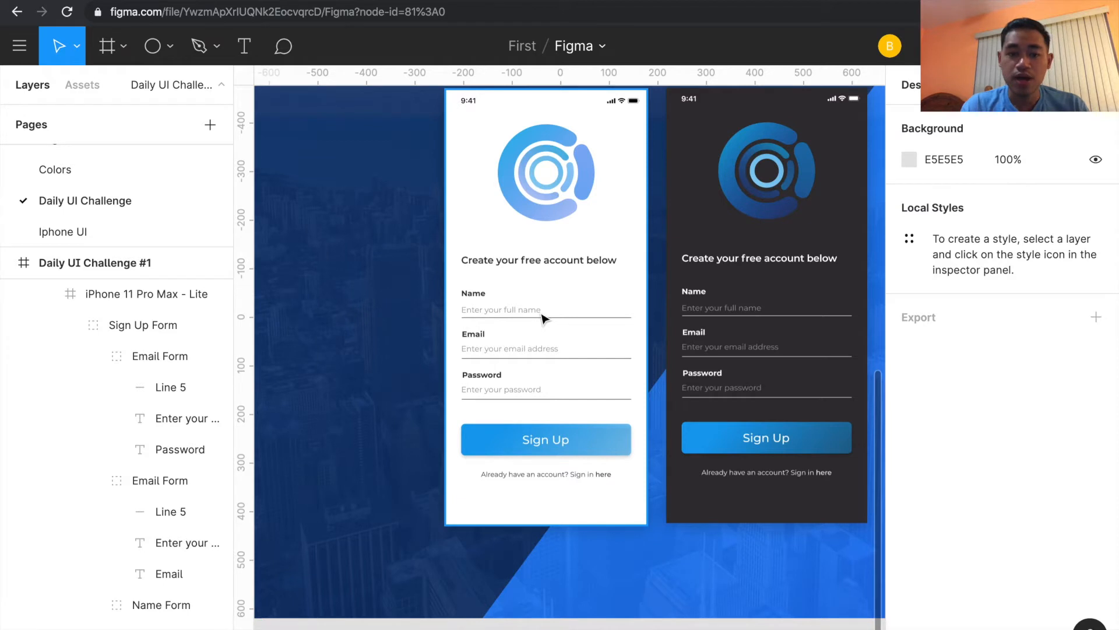
{"action": "scroll", "coordinate": [542, 317], "scroll_direction": "up", "scroll_amount": 2}
{"action": "scroll", "coordinate": [542, 318], "scroll_direction": "left", "scroll_amount": 1}
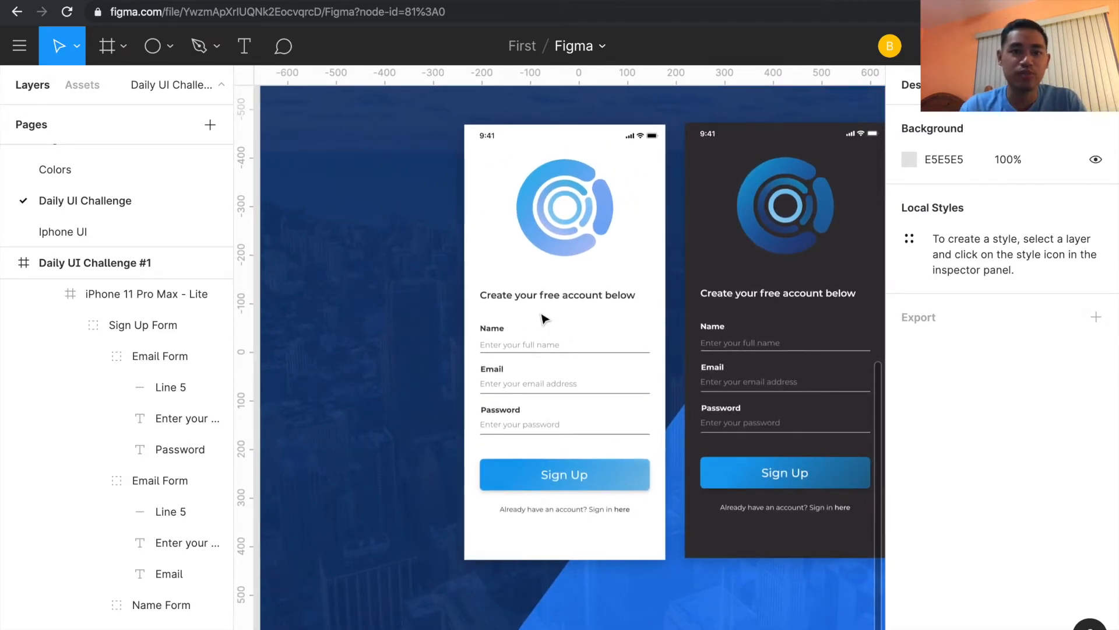
{"action": "scroll", "coordinate": [537, 315], "scroll_direction": "down", "scroll_amount": 1}
{"action": "scroll", "coordinate": [536, 314], "scroll_direction": "right", "scroll_amount": 1}
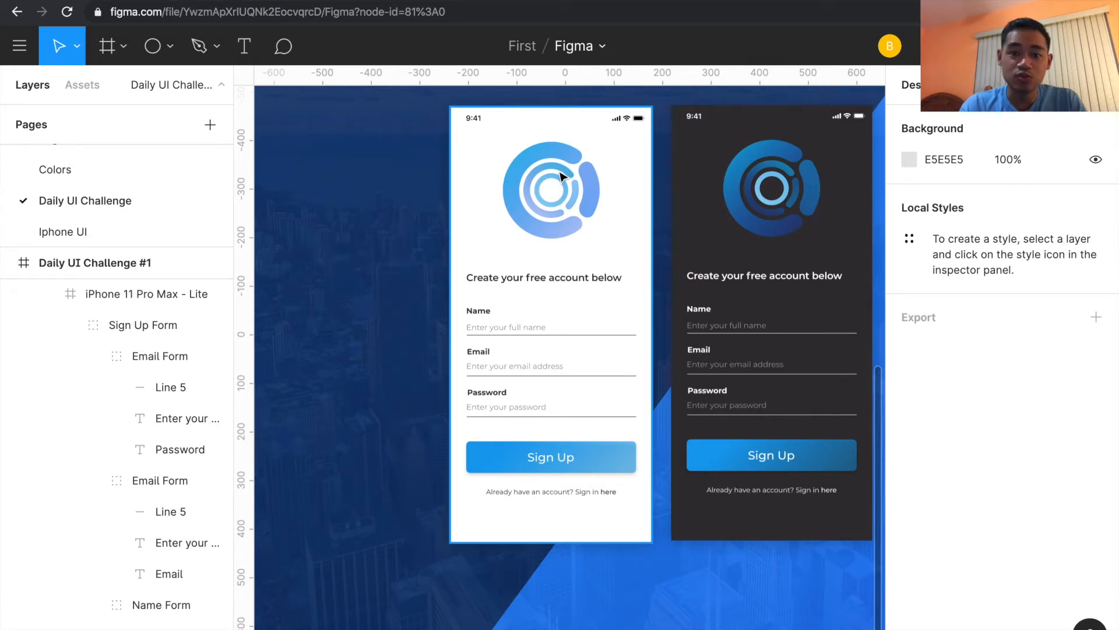
{"action": "scroll", "coordinate": [562, 177], "scroll_direction": "down", "scroll_amount": 1}
{"action": "scroll", "coordinate": [563, 176], "scroll_direction": "up", "scroll_amount": 1}
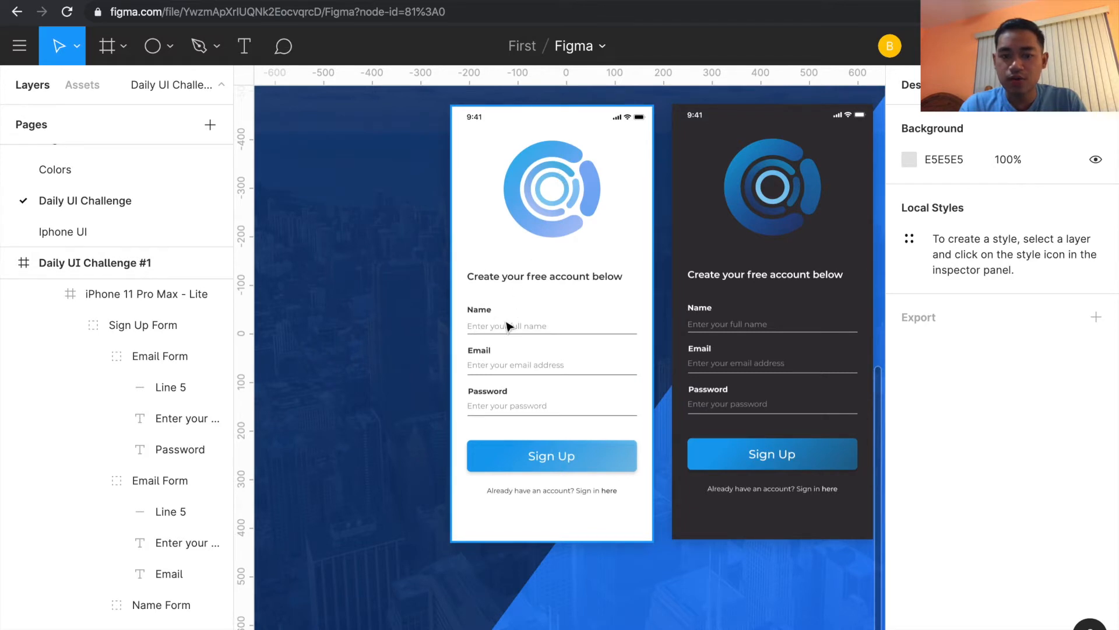
{"action": "scroll", "coordinate": [522, 411], "scroll_direction": "down", "scroll_amount": 5}
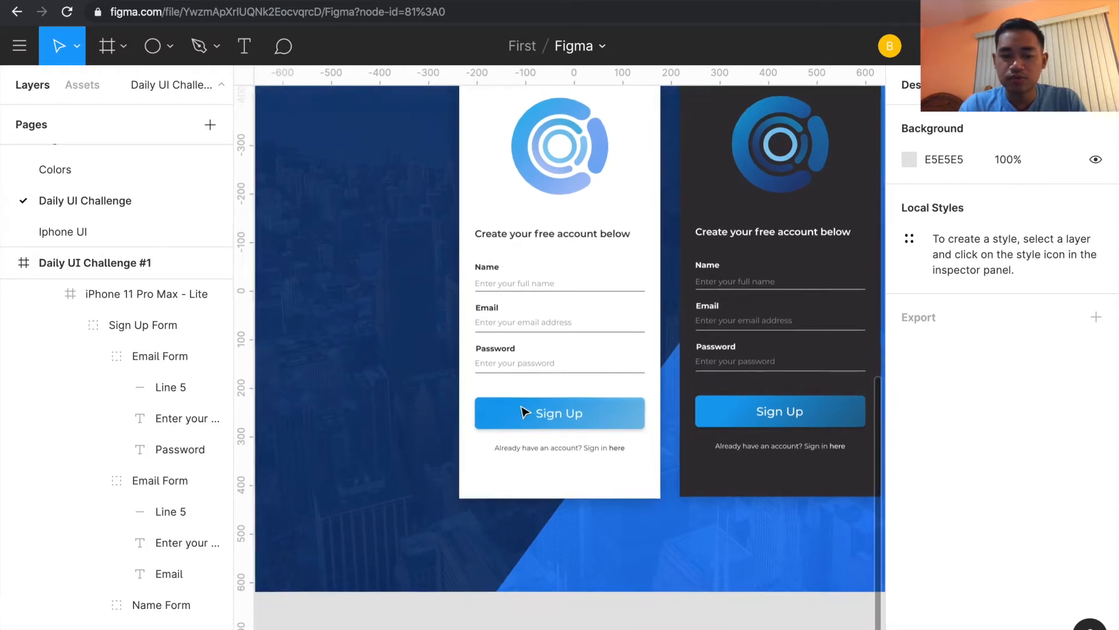
{"action": "scroll", "coordinate": [579, 417], "scroll_direction": "up", "scroll_amount": 3}
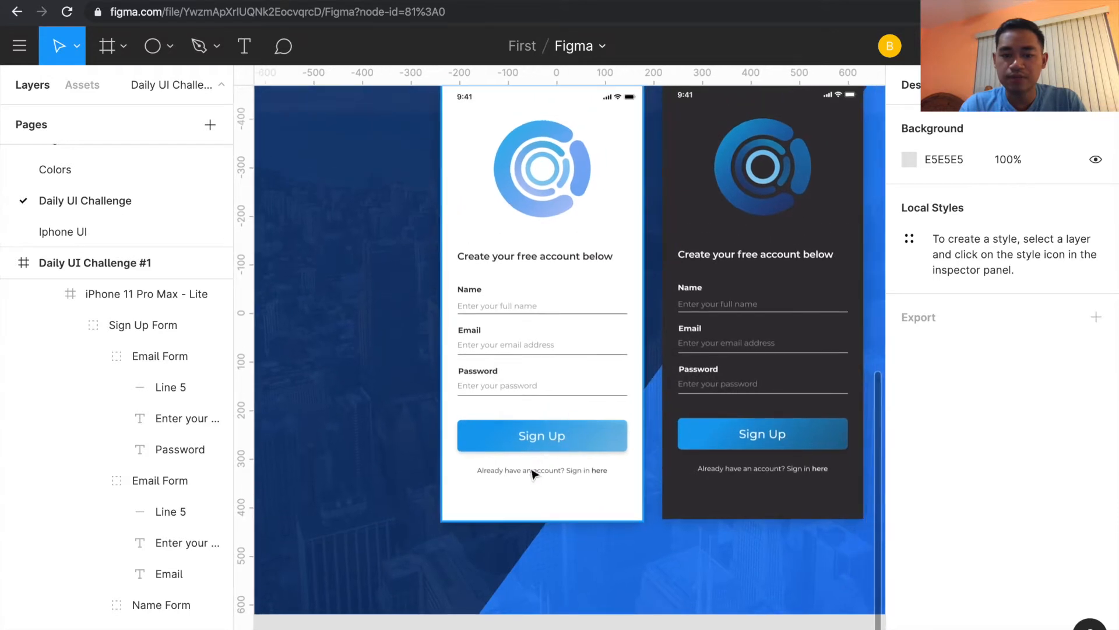
{"action": "scroll", "coordinate": [578, 320], "scroll_direction": "up", "scroll_amount": 2}
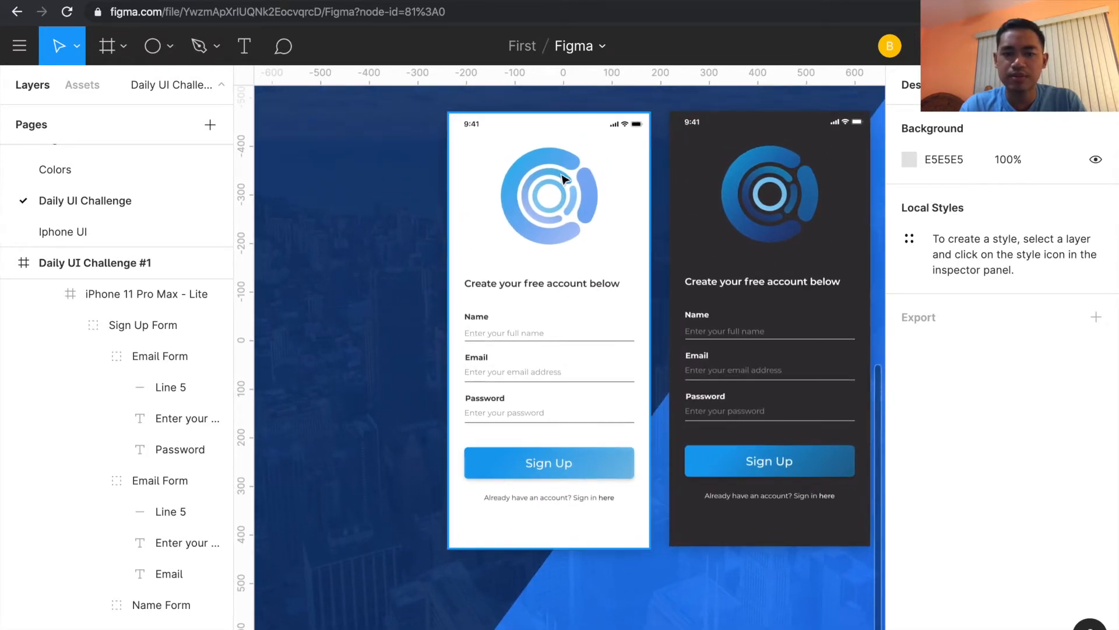
{"action": "key", "text": "minus"}
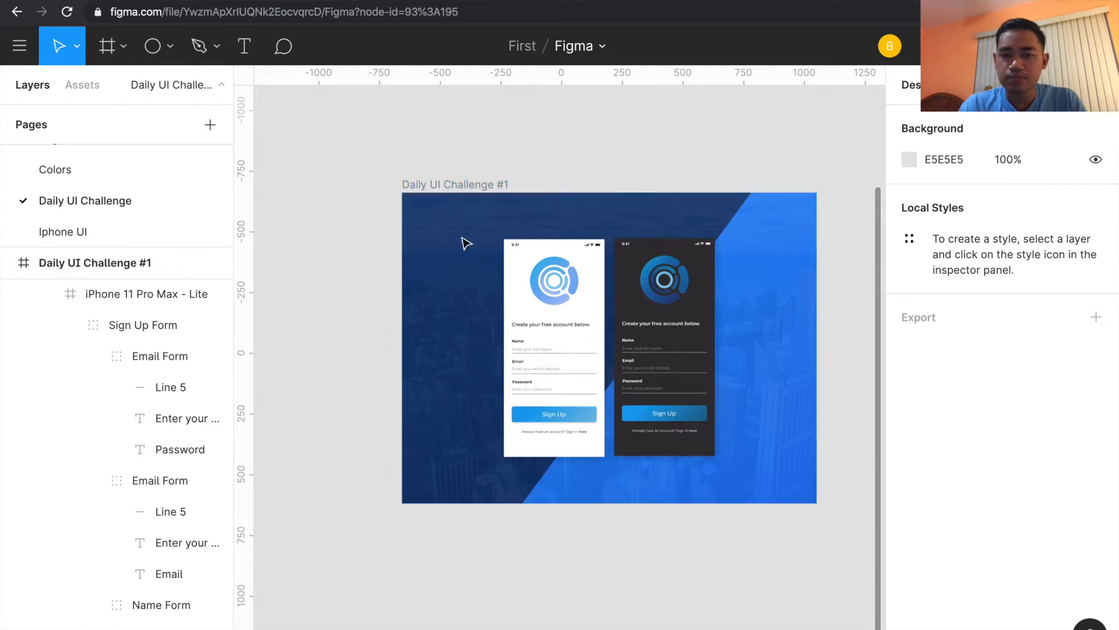
- Inspect the gradient frame, the City Background image fill and the dark shape behind the sign-up screens
{"action": "left_click", "coordinate": [467, 242]}
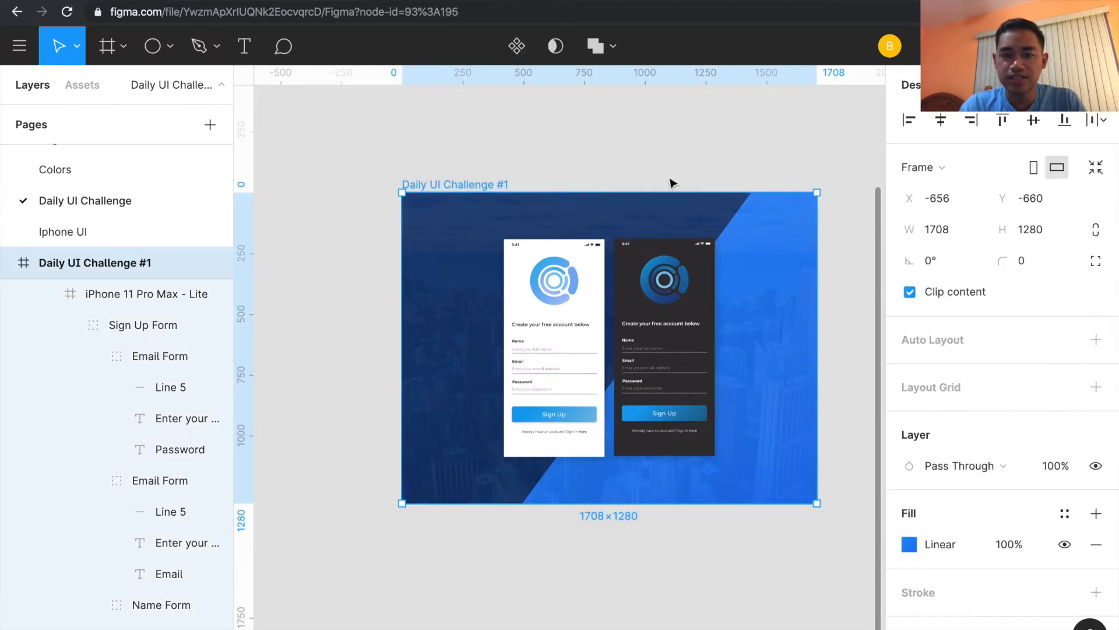
{"action": "double_click", "coordinate": [692, 204]}
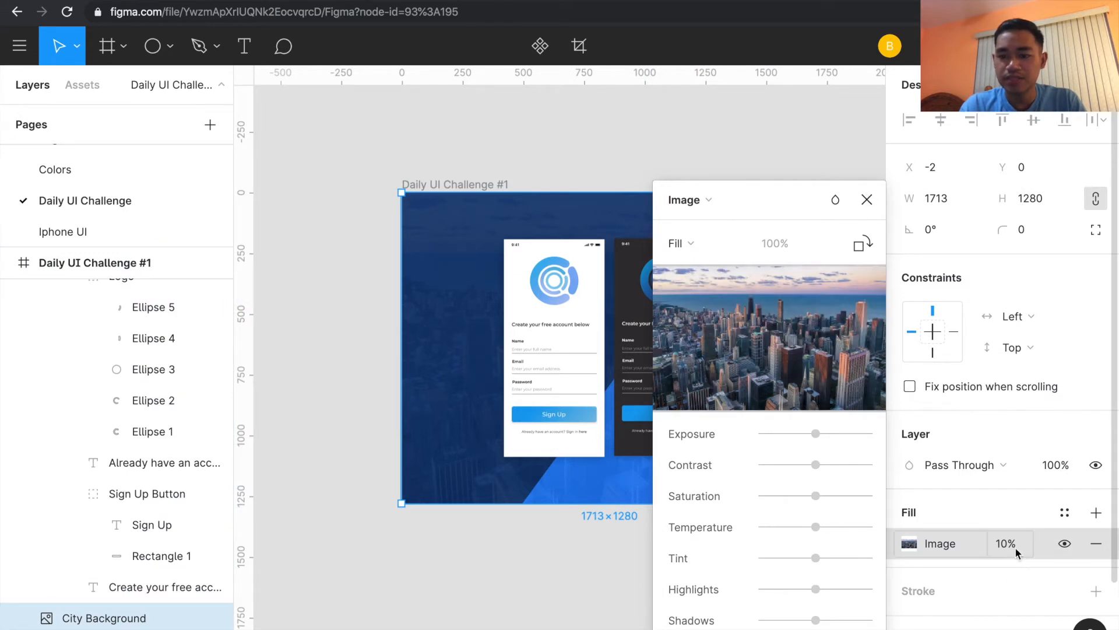
{"action": "left_click", "coordinate": [867, 199]}
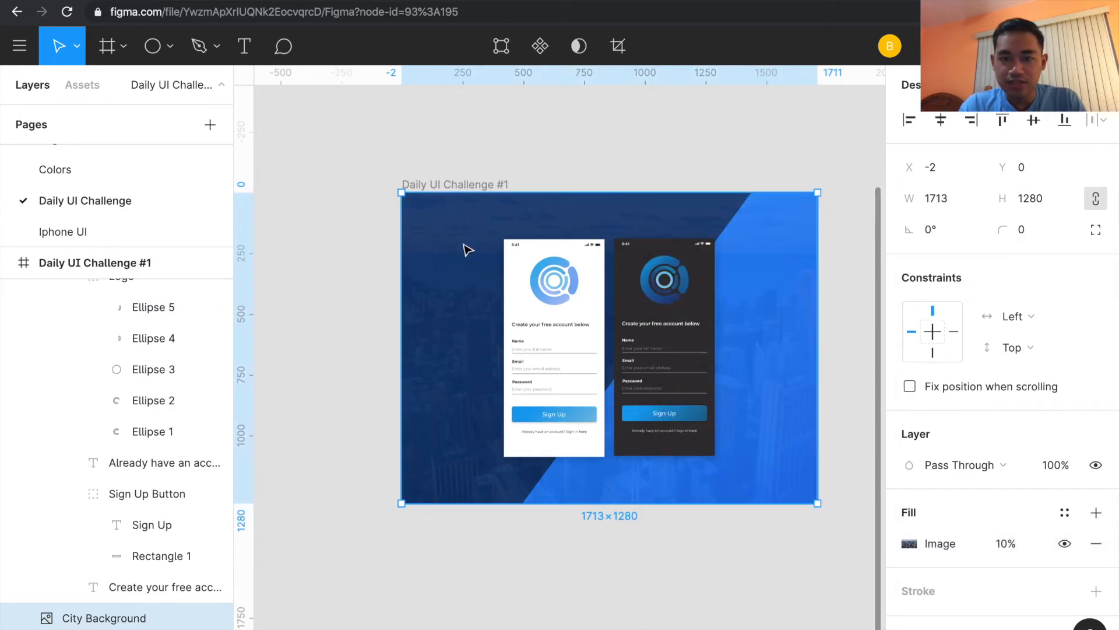
{"action": "double_click", "coordinate": [468, 249]}
{"action": "left_click", "coordinate": [867, 199]}
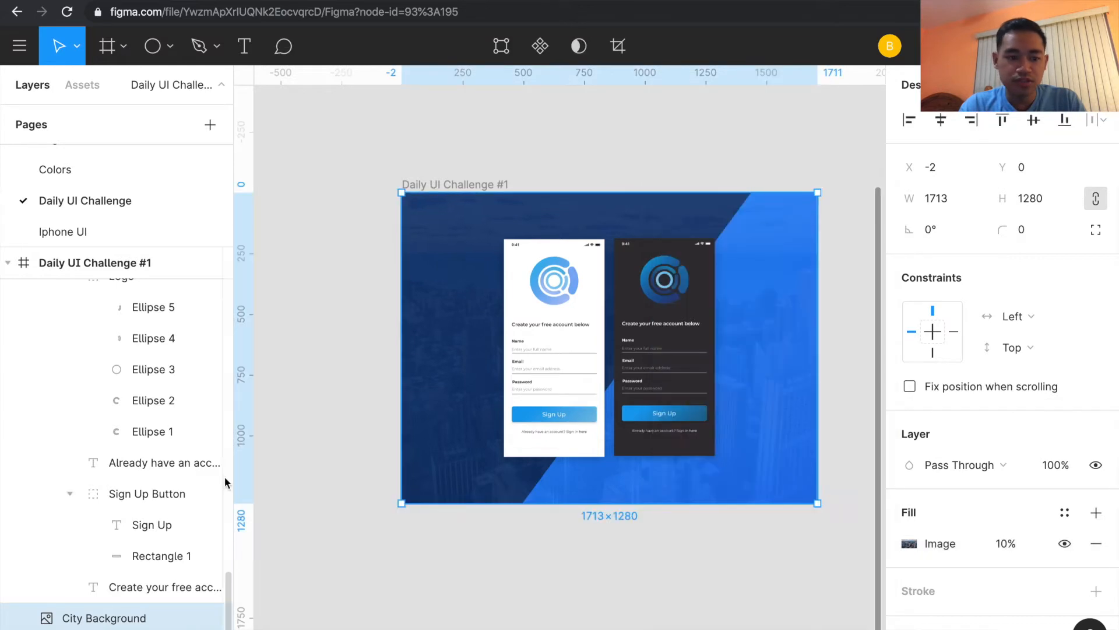
{"action": "left_click", "coordinate": [94, 262]}
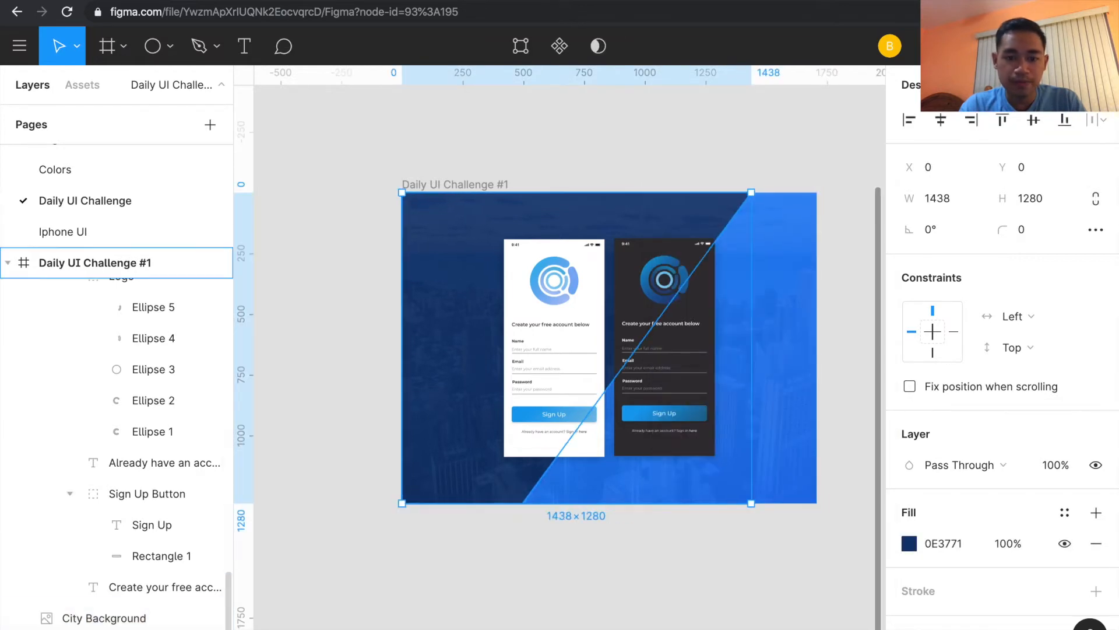
{"action": "double_click", "coordinate": [661, 217]}
{"action": "double_click", "coordinate": [661, 217]}
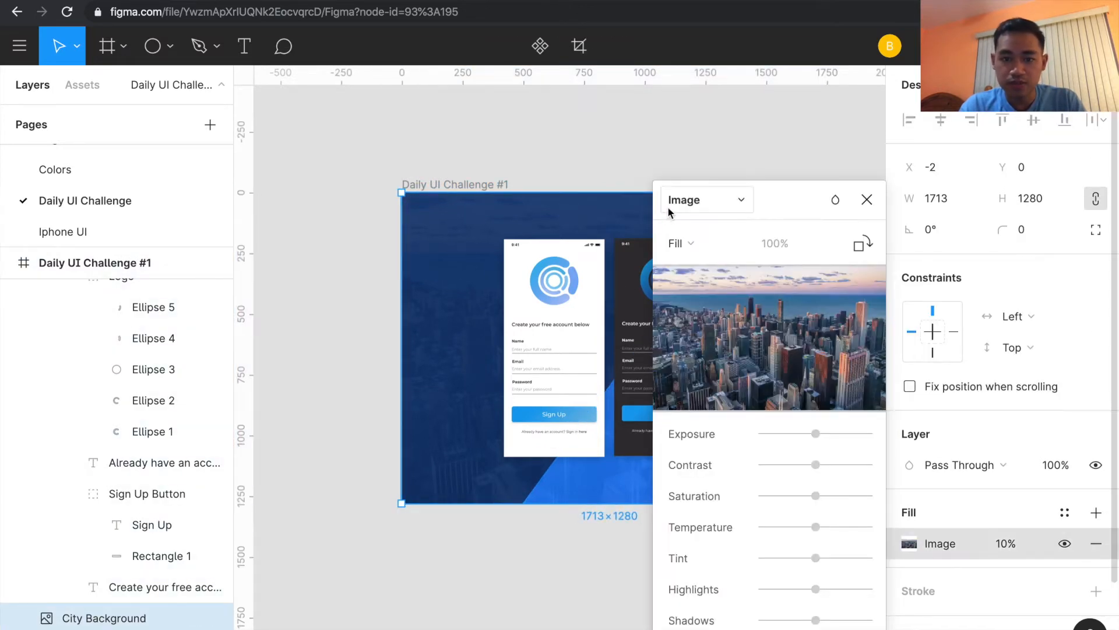
{"action": "left_click", "coordinate": [867, 200]}
- Try placing the Background Dark layer above City Background and moving the shape's upper slanted-edge point inward
{"action": "left_click", "coordinate": [175, 629]}
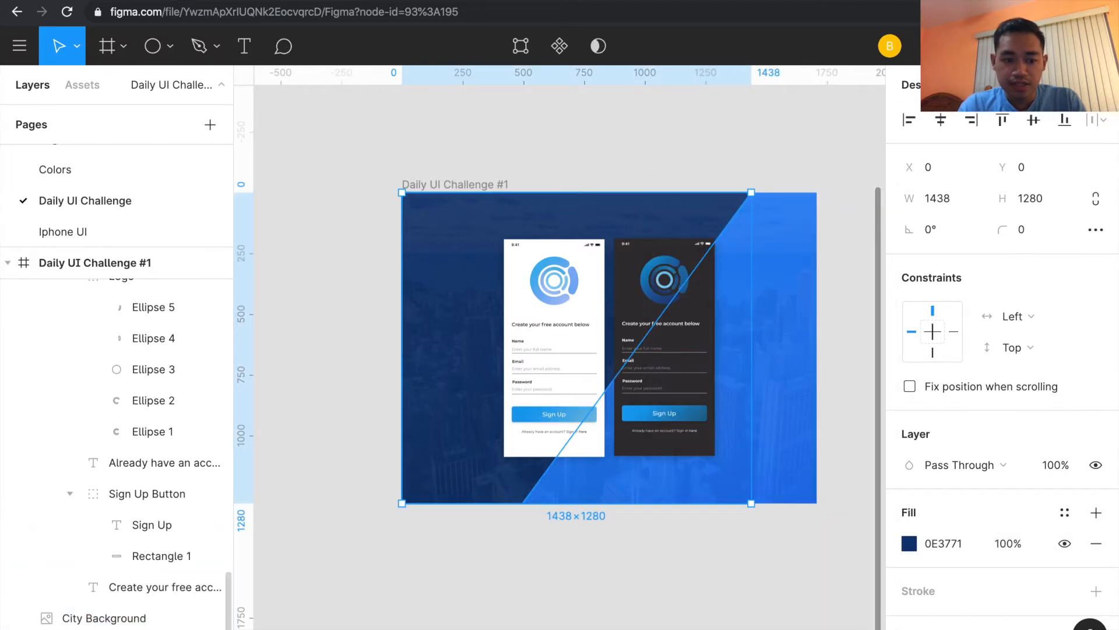
{"action": "left_click_drag", "start_coordinate": [128, 629], "coordinate": [126, 608]}
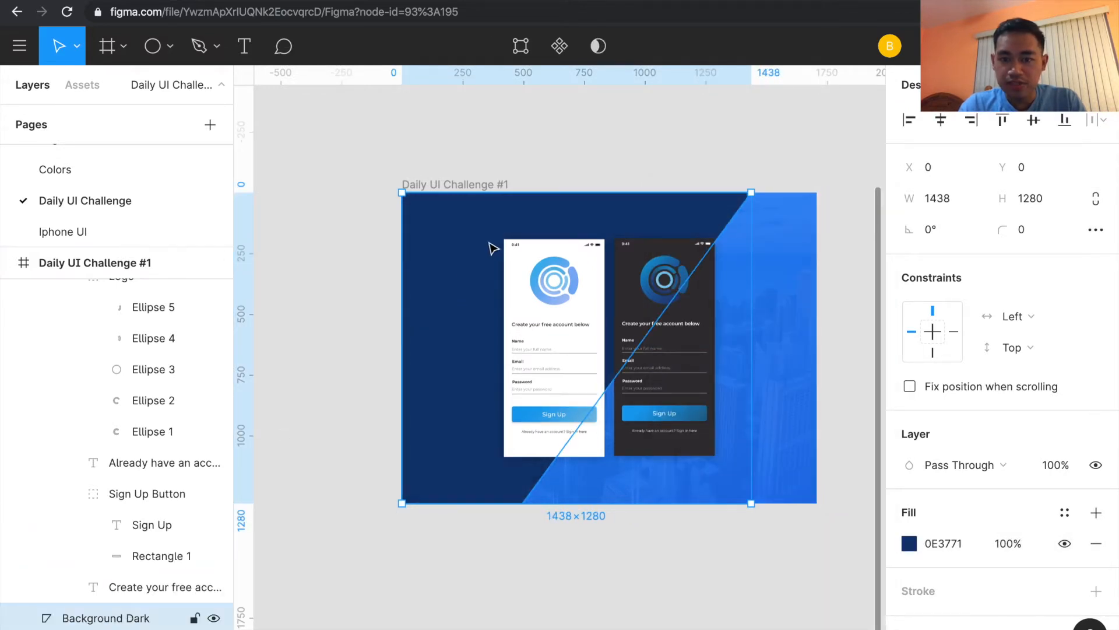
{"action": "double_click", "coordinate": [461, 280]}
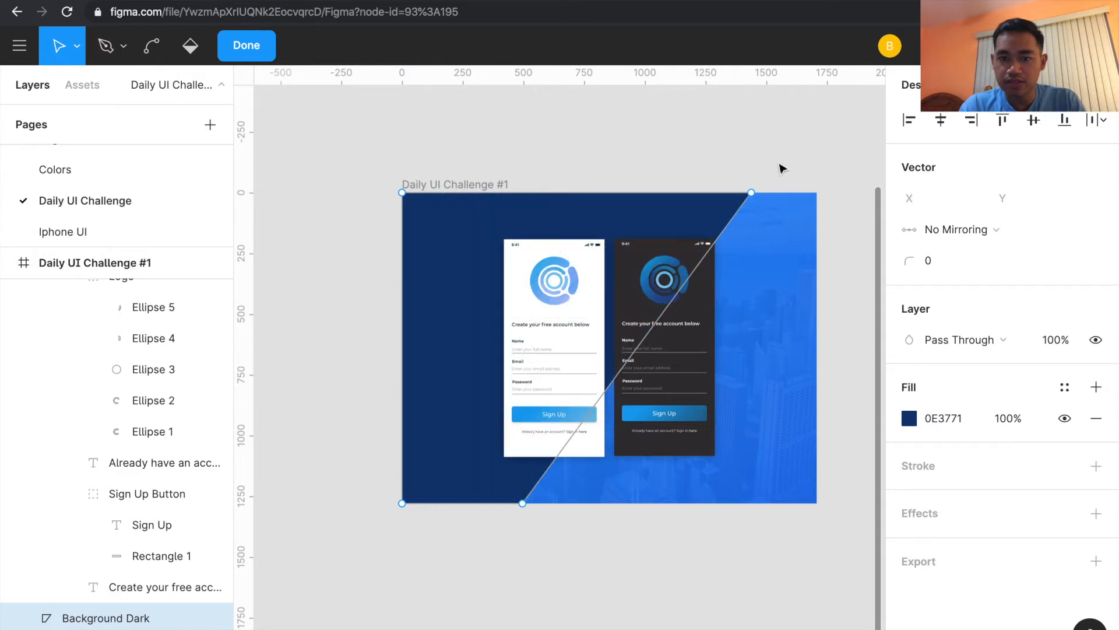
{"action": "mouse_move", "coordinate": [755, 197]}
{"action": "left_mouse_down"}
{"action": "mouse_move", "coordinate": [768, 197]}
{"action": "mouse_move", "coordinate": [711, 209]}
{"action": "mouse_move", "coordinate": [770, 204]}
{"action": "mouse_move", "coordinate": [741, 199]}
{"action": "left_mouse_up"}
{"action": "key", "text": "super+z"}
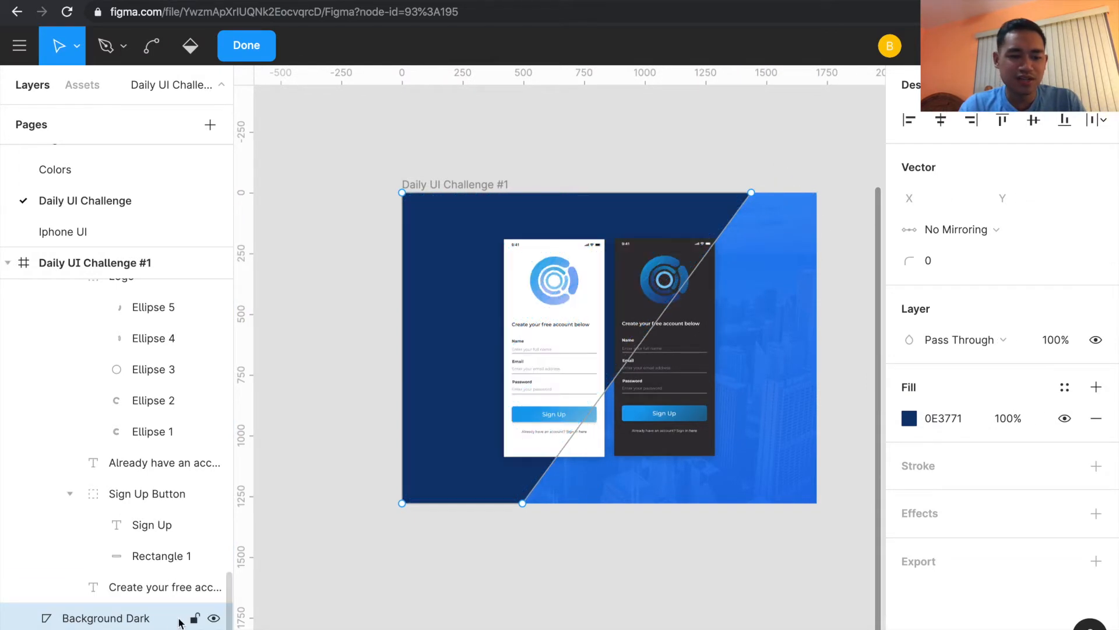
- Try deleting the Background Dark shape, and undo the deletion and the earlier layer reordering
{"action": "key", "text": "Delete"}
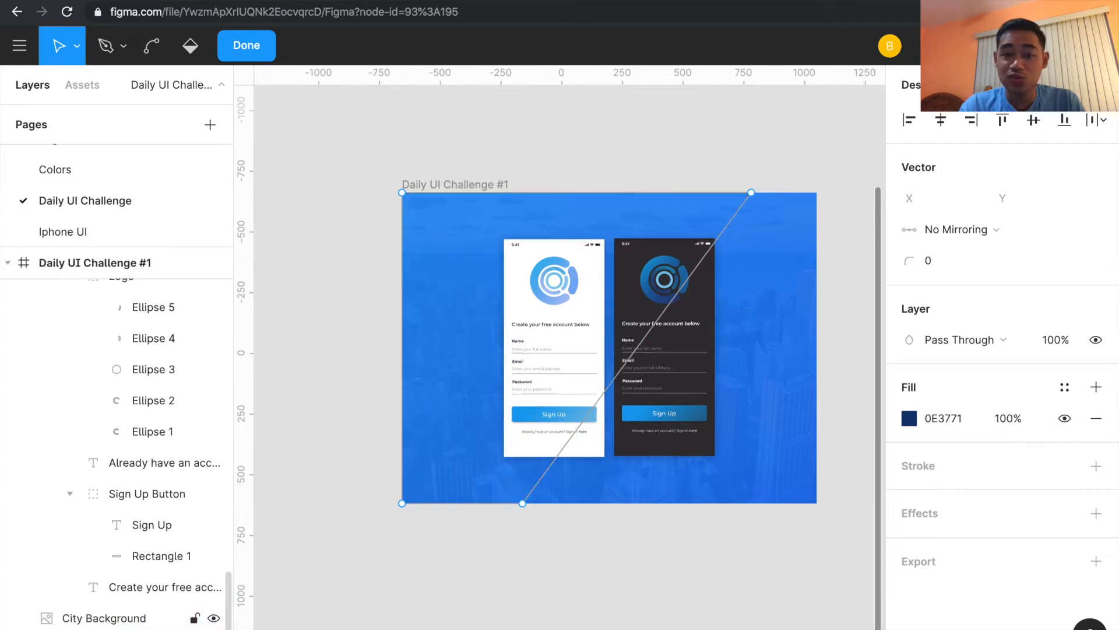
{"action": "key", "text": "super+z"}
{"action": "key", "text": "super+z"}
{"action": "key", "text": "super+z"}
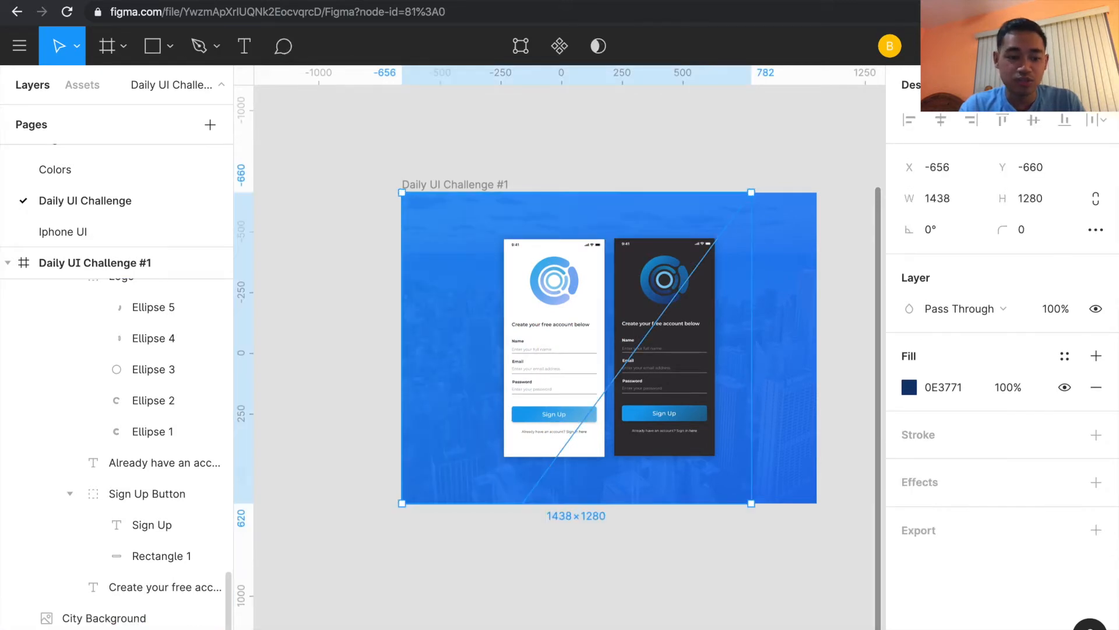
{"action": "key", "text": "super+z"}
{"action": "key", "text": "super+z"}
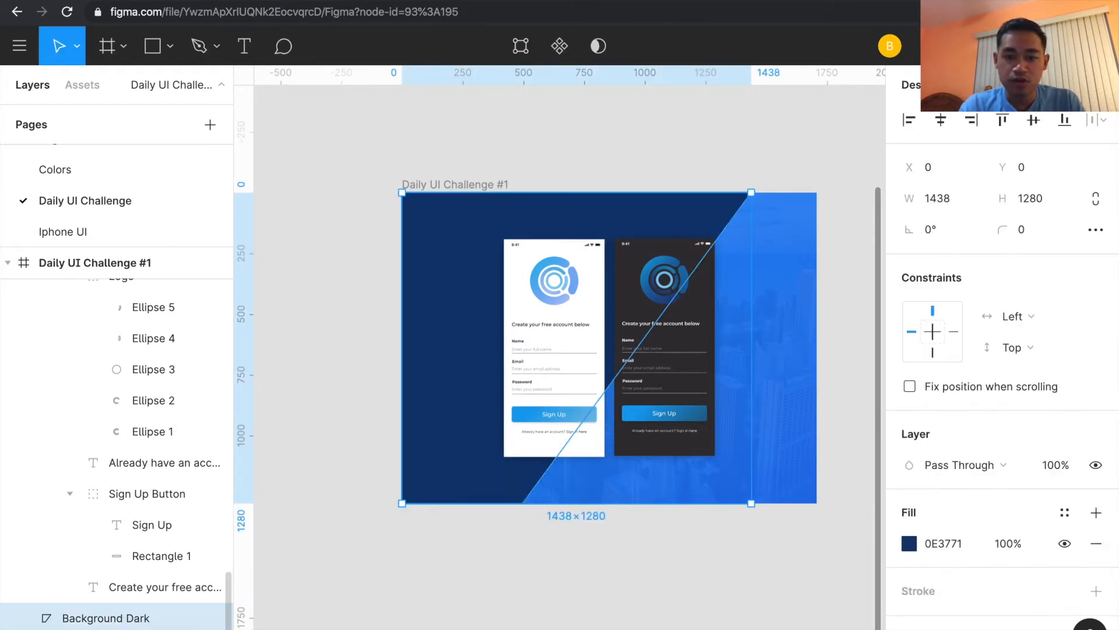
{"action": "left_click", "coordinate": [471, 577]}
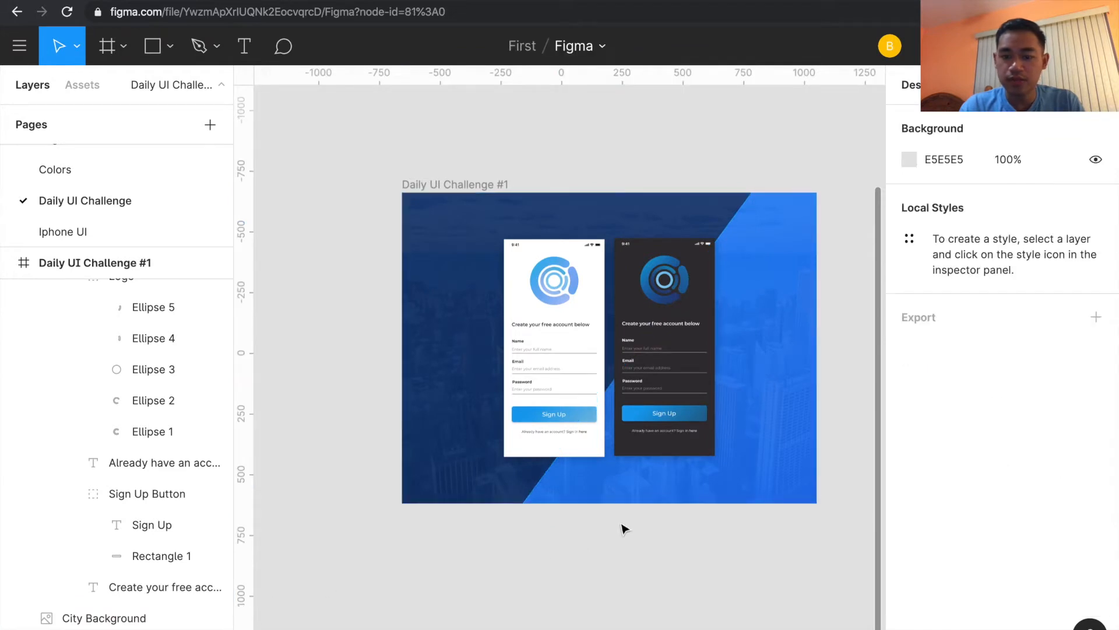
- Create an iPhone 11 Pro Max frame (414×896) on the empty canvas beside the Daily UI Challenge #1 frame
{"action": "scroll", "coordinate": [587, 334], "scroll_direction": "up", "scroll_amount": 5}
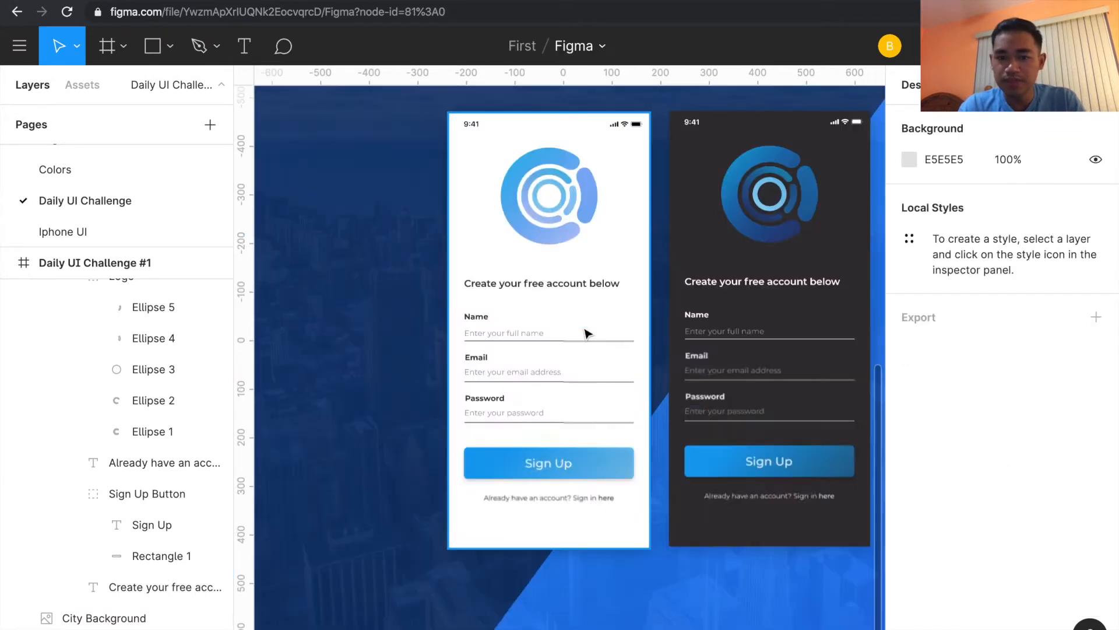
{"action": "scroll", "coordinate": [586, 334], "scroll_direction": "down", "scroll_amount": 2}
{"action": "key", "text": "shift+1"}
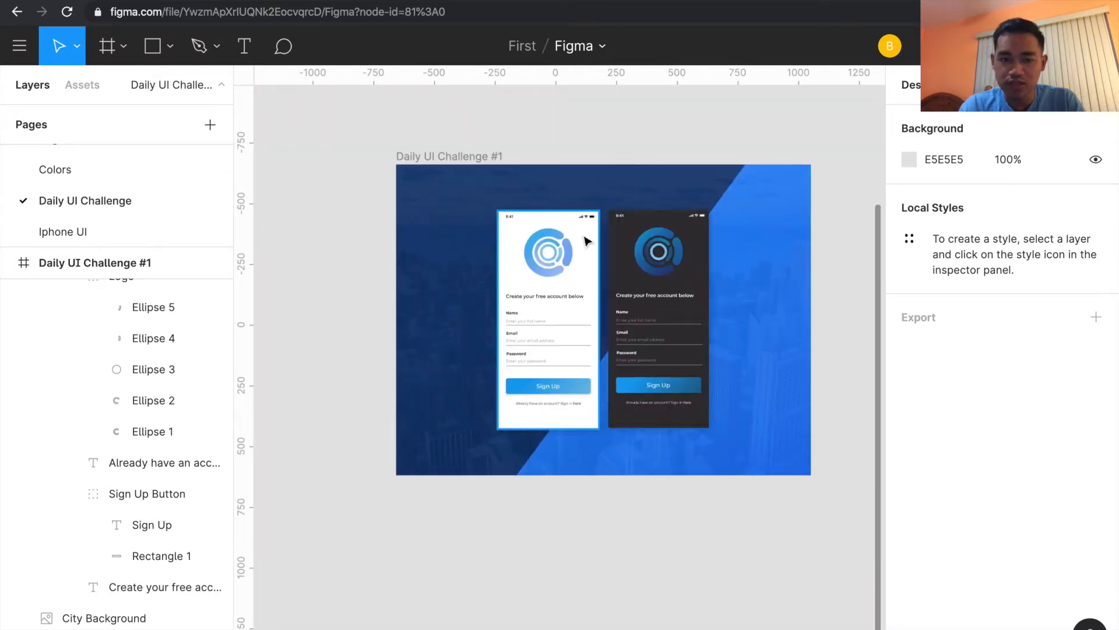
{"action": "scroll", "coordinate": [497, 284], "scroll_direction": "down", "scroll_amount": 2}
{"action": "scroll", "coordinate": [558, 480], "scroll_direction": "right", "scroll_amount": 1}
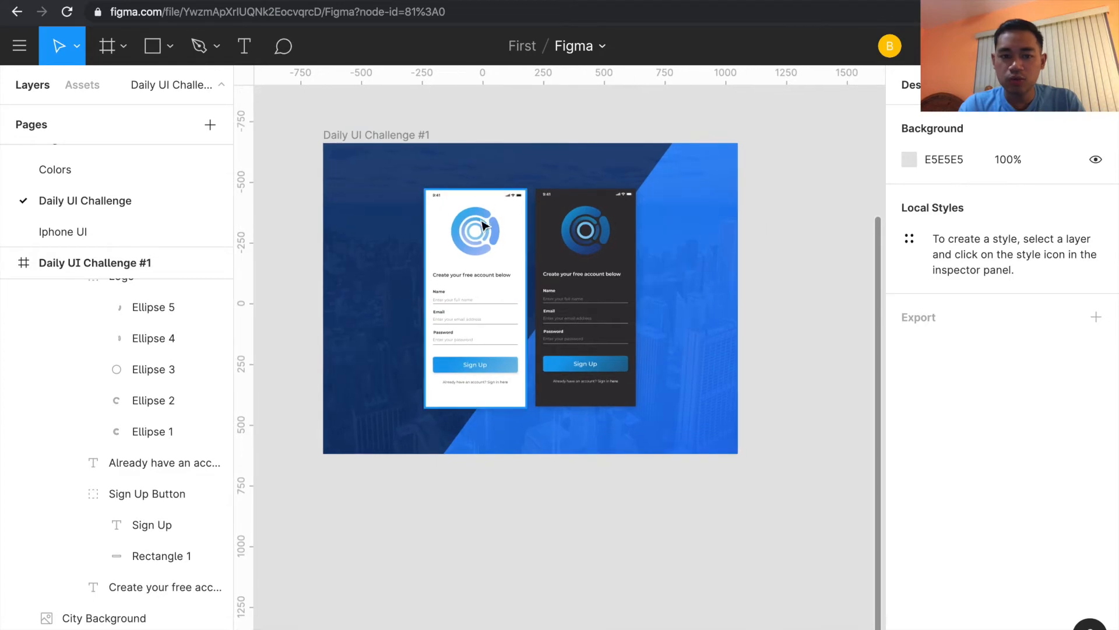
{"action": "scroll", "coordinate": [485, 246], "scroll_direction": "up", "scroll_amount": 2}
{"action": "scroll", "coordinate": [485, 246], "scroll_direction": "right", "scroll_amount": 2}
{"action": "key", "text": "f"}
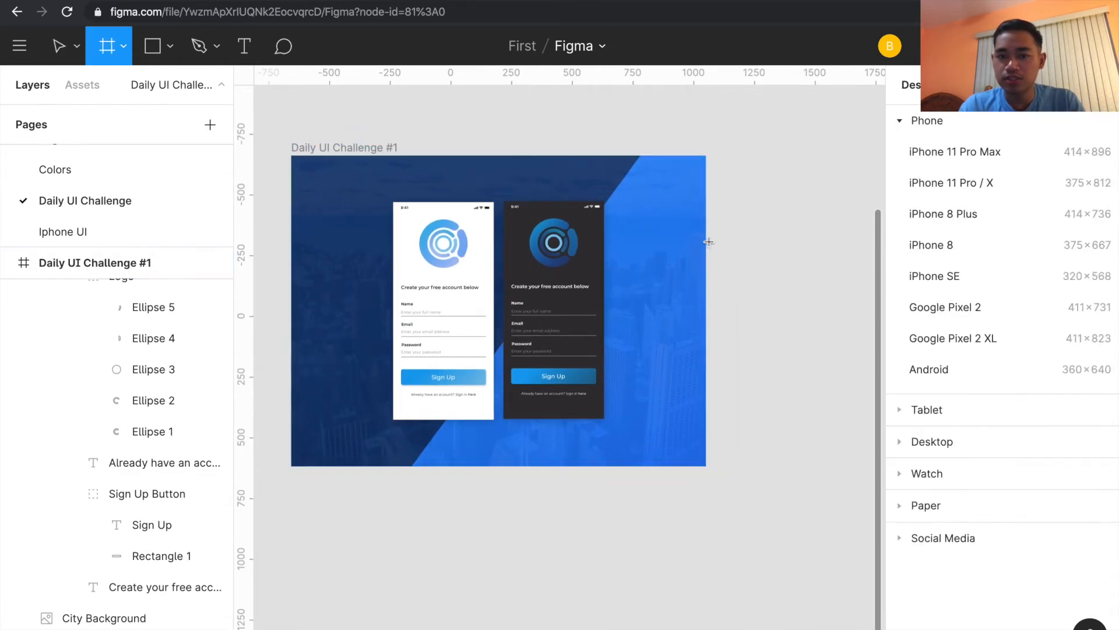
{"action": "scroll", "coordinate": [785, 237], "scroll_direction": "up", "scroll_amount": 2}
{"action": "scroll", "coordinate": [786, 237], "scroll_direction": "right", "scroll_amount": 1}
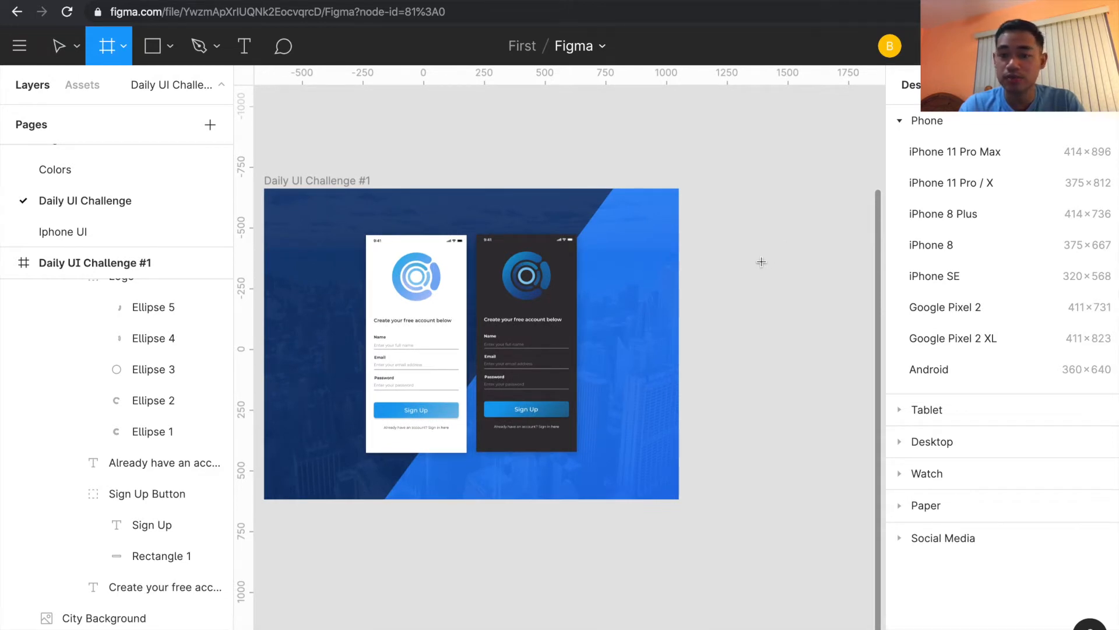
{"action": "left_click", "coordinate": [990, 154]}
{"action": "left_click_drag", "start_coordinate": [752, 310], "coordinate": [777, 293]}
- Compare the finished light and dark sign-up screens with the new empty iPhone 11 Pro Max frame
{"action": "scroll", "coordinate": [777, 293], "scroll_direction": "up", "scroll_amount": 5}
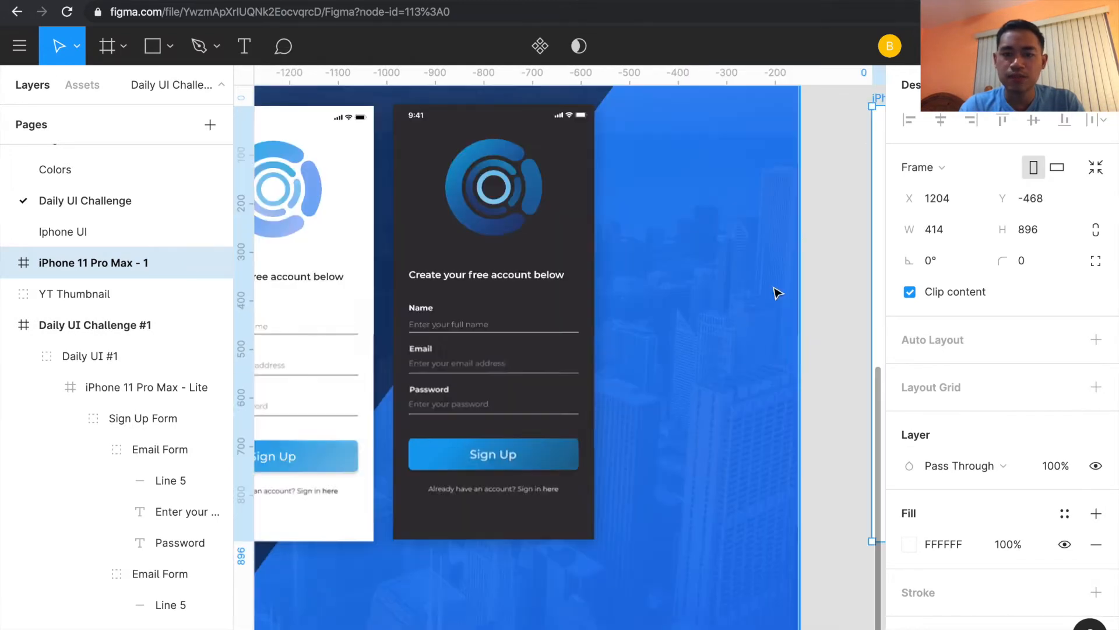
{"action": "scroll", "coordinate": [778, 293], "scroll_direction": "left", "scroll_amount": 2}
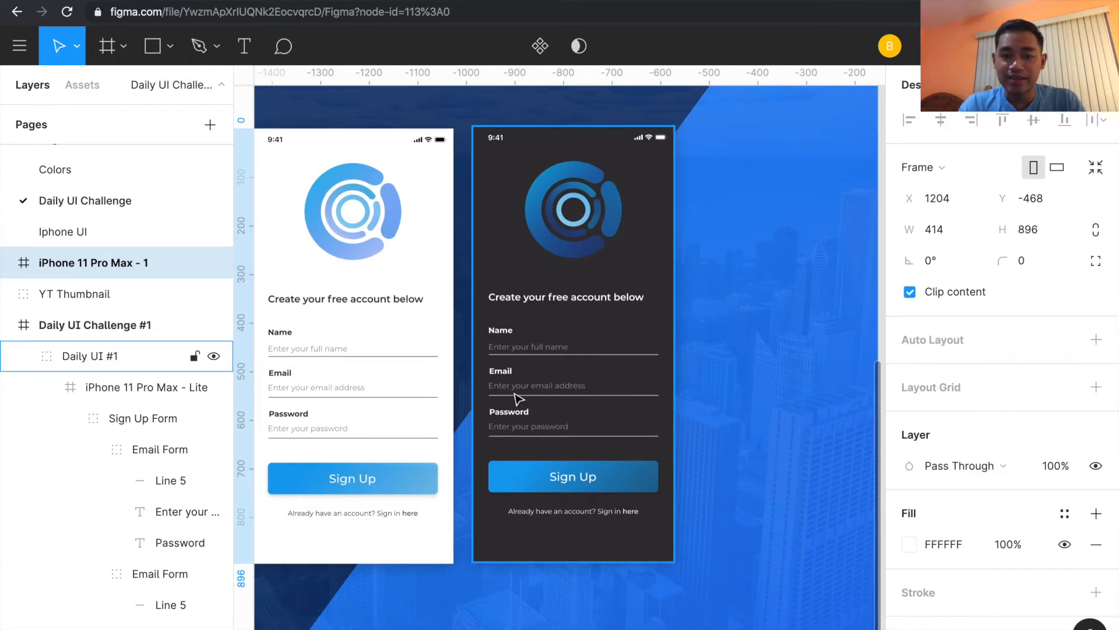
{"action": "scroll", "coordinate": [673, 346], "scroll_direction": "right", "scroll_amount": 3}
{"action": "scroll", "coordinate": [673, 346], "scroll_direction": "right", "scroll_amount": 5}
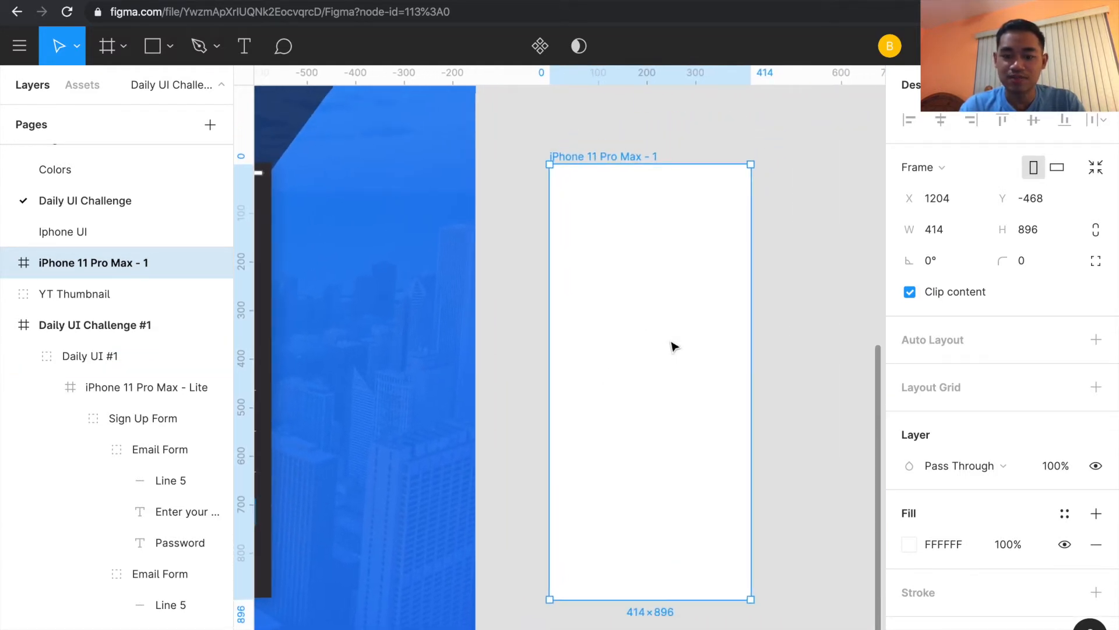
{"action": "key", "text": "o"}
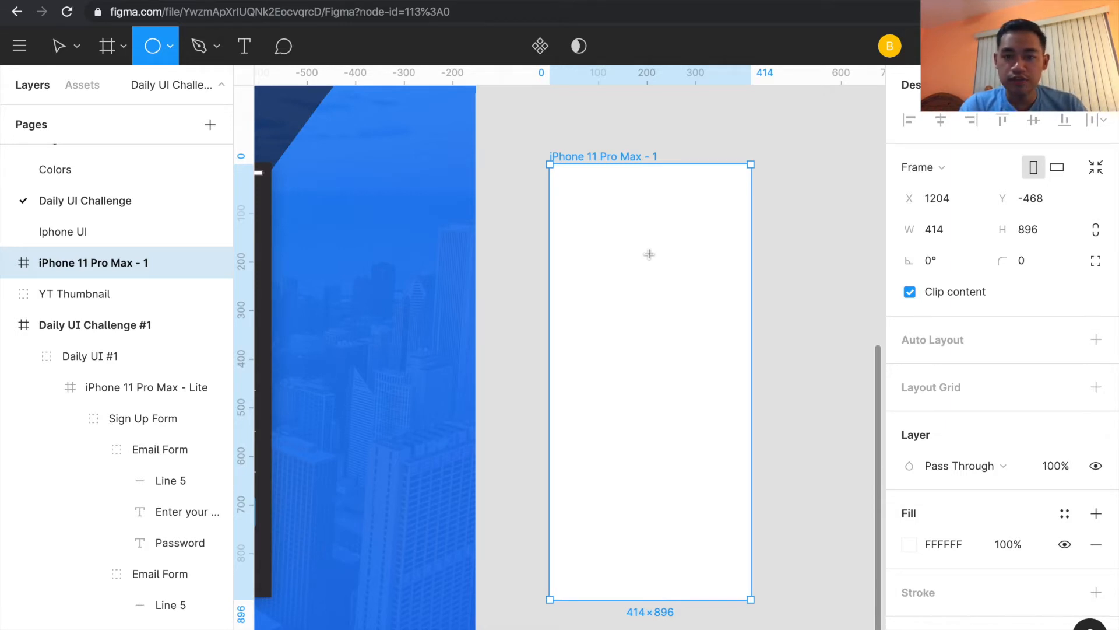
{"action": "left_click_drag", "start_coordinate": [649, 253], "coordinate": [595, 190]}
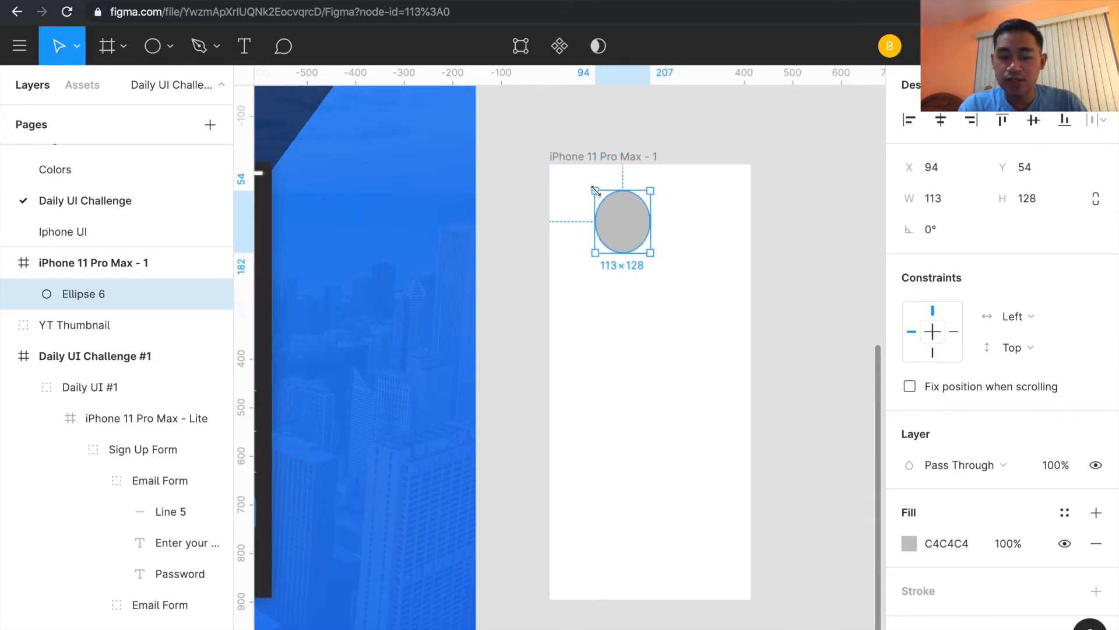
{"action": "key", "text": "ctrl+z"}
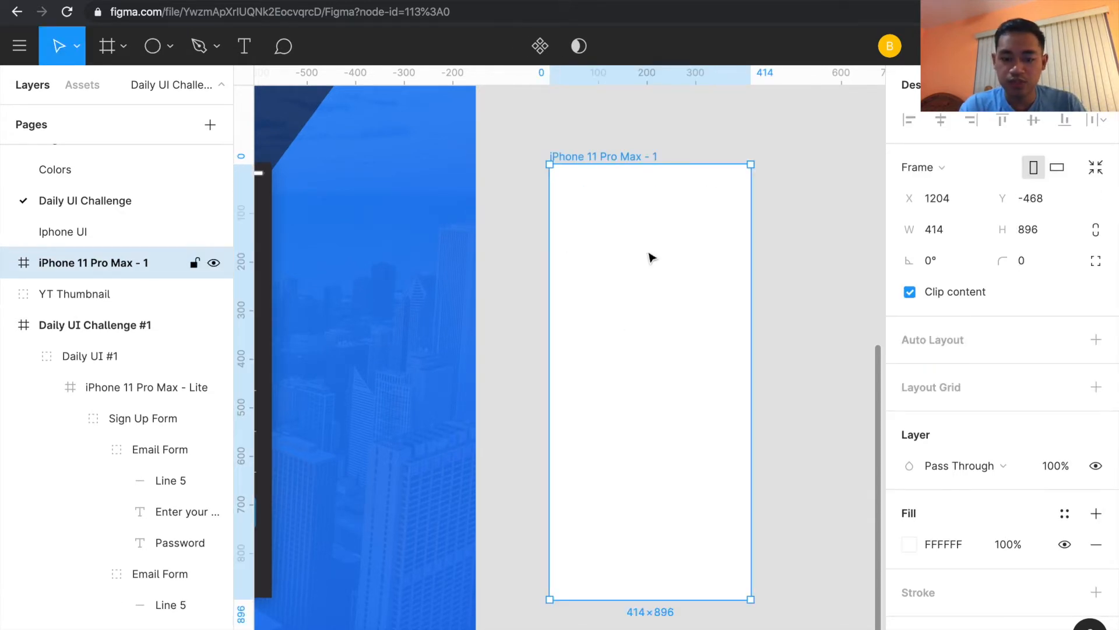
{"action": "key", "text": "o"}
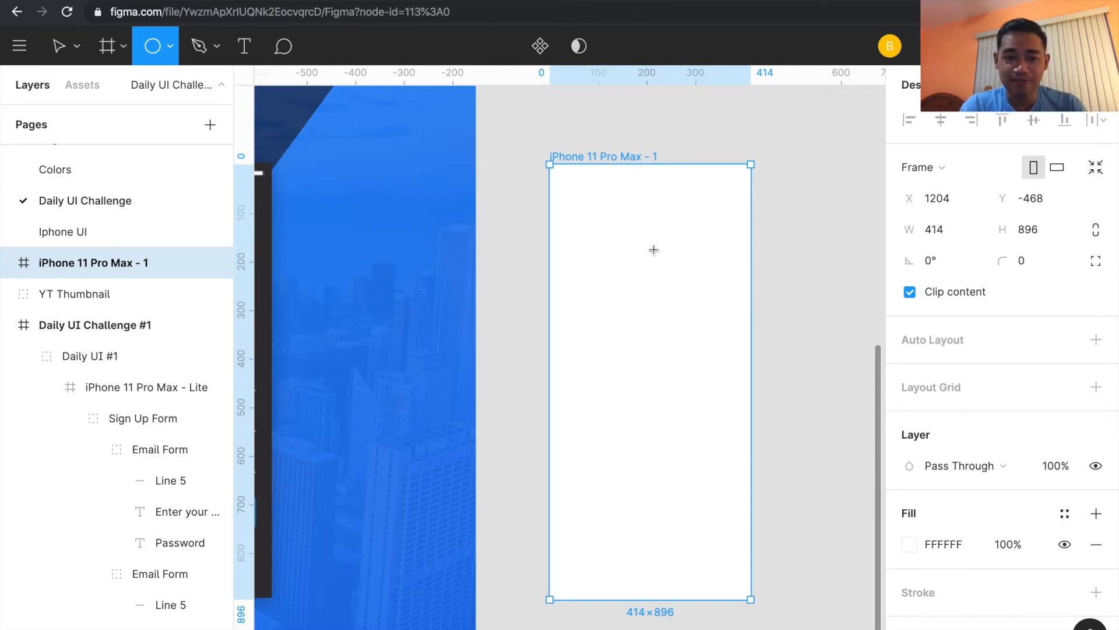
{"action": "left_click_drag", "start_coordinate": [651, 249], "coordinate": [652, 249]}
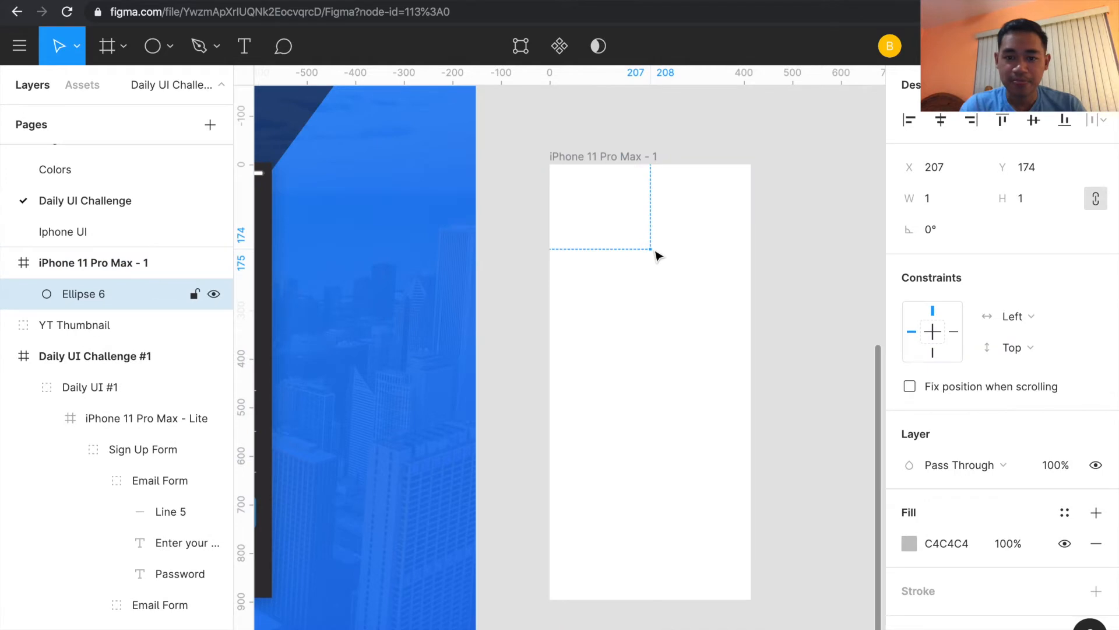
{"action": "key", "text": "ctrl+z"}
- Draw a circle about 236×236 near the top of the new frame and turn it into an open ring with -87.5% sweep and about 74.4% ratio
{"action": "key", "text": "o"}
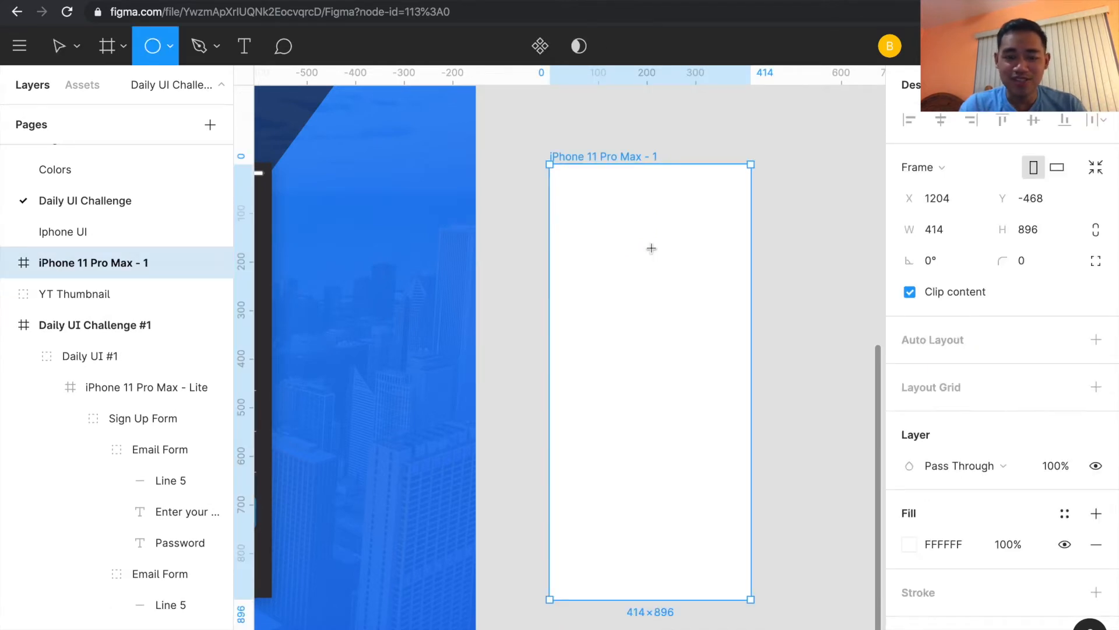
{"action": "left_click_drag", "start_coordinate": [651, 248], "coordinate": [606, 190]}
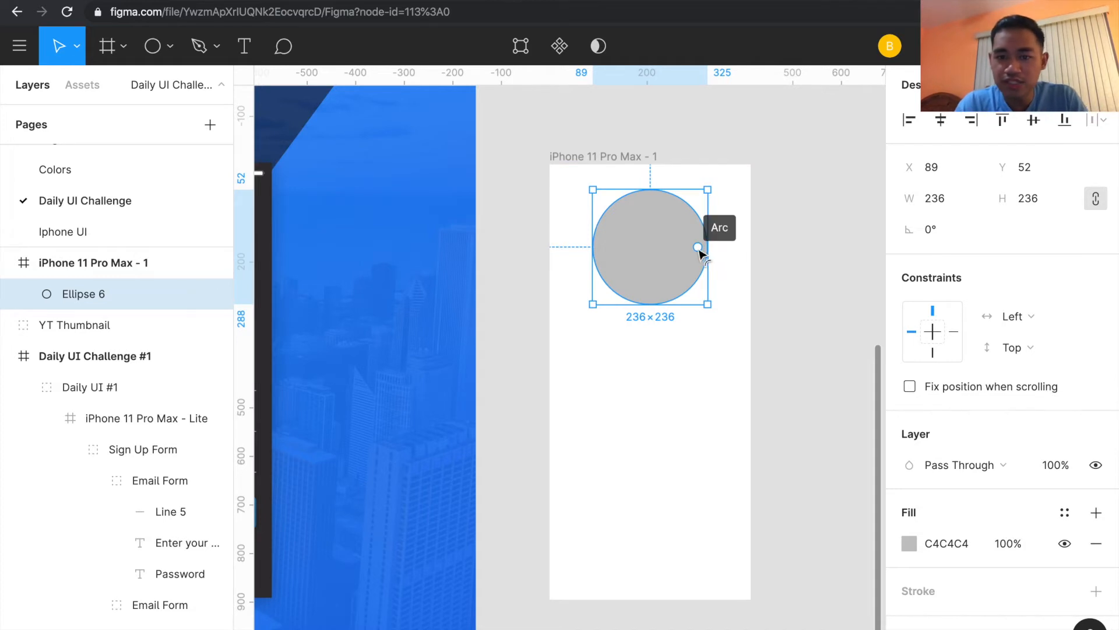
{"action": "left_click_drag", "start_coordinate": [698, 248], "coordinate": [686, 283]}
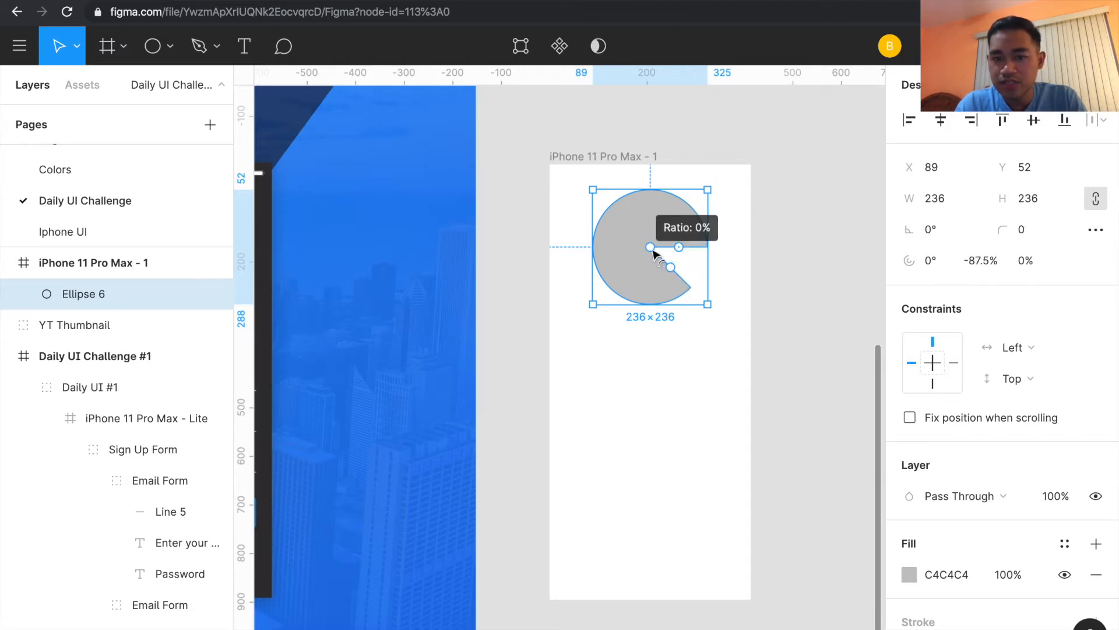
{"action": "left_click_drag", "start_coordinate": [653, 250], "coordinate": [615, 230]}
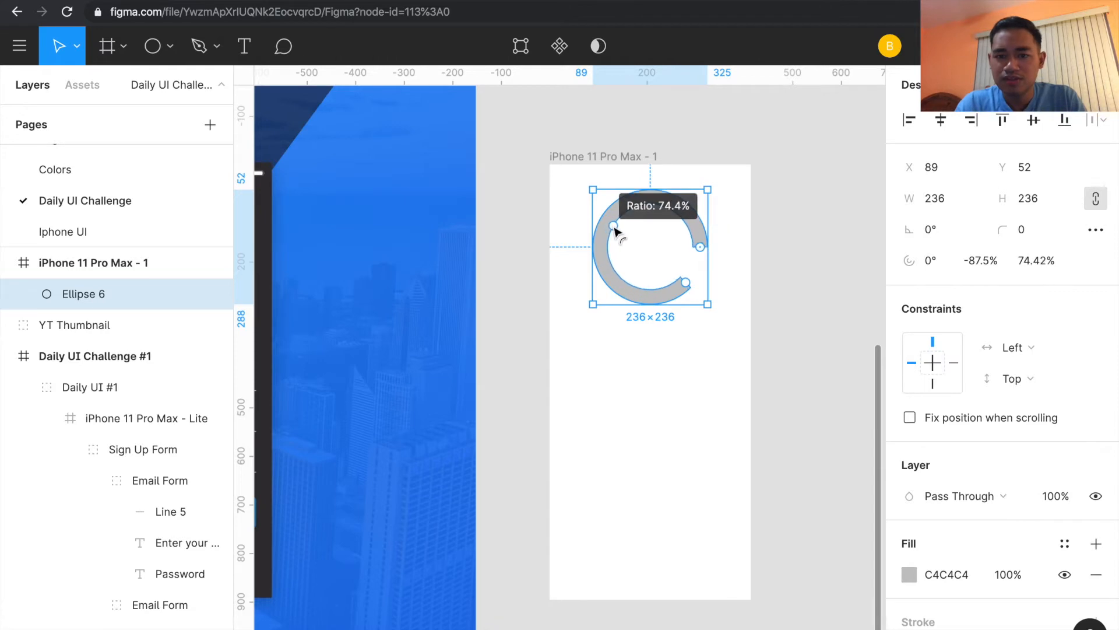
- Round the ends of the open ring with a corner radius of 200
{"action": "left_click", "coordinate": [1030, 231]}
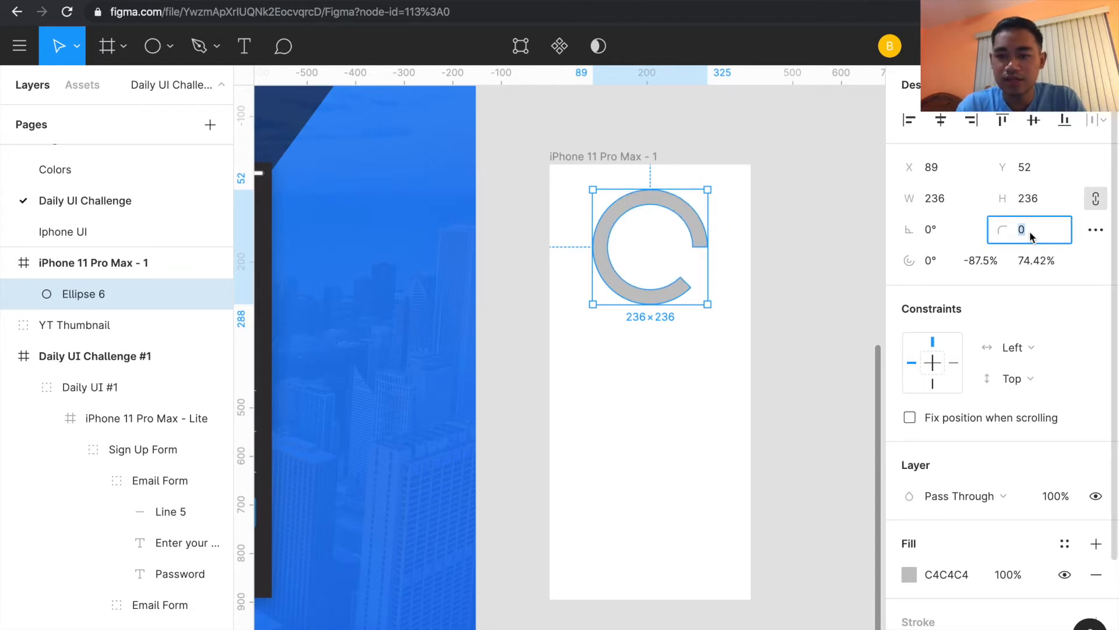
{"action": "type", "text": "200"}
{"action": "key", "text": "Return"}
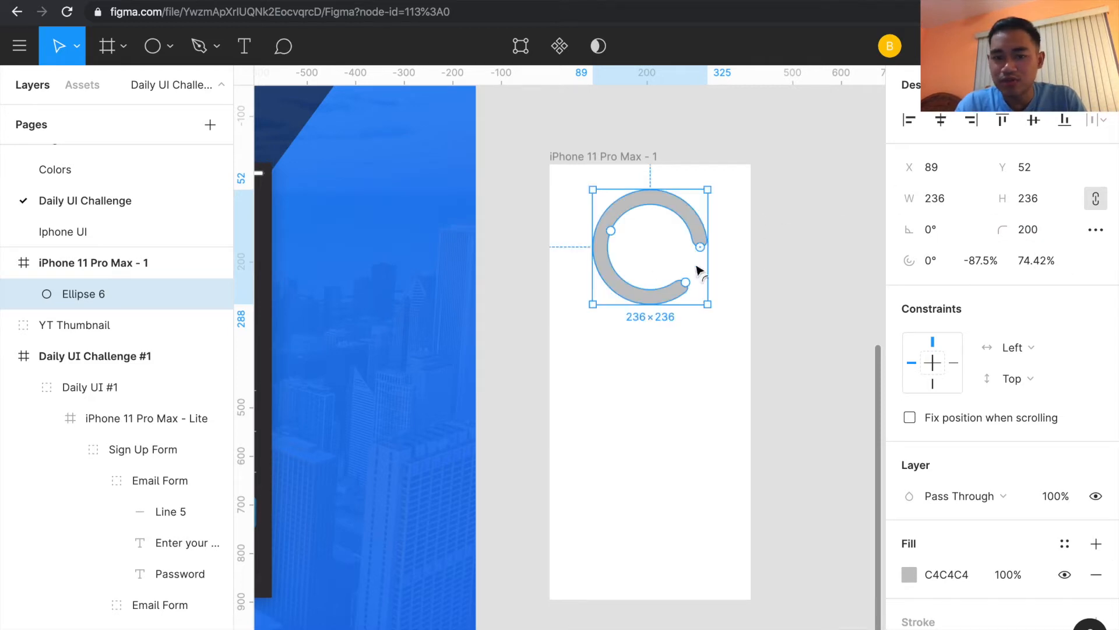
{"action": "left_click", "coordinate": [732, 265]}
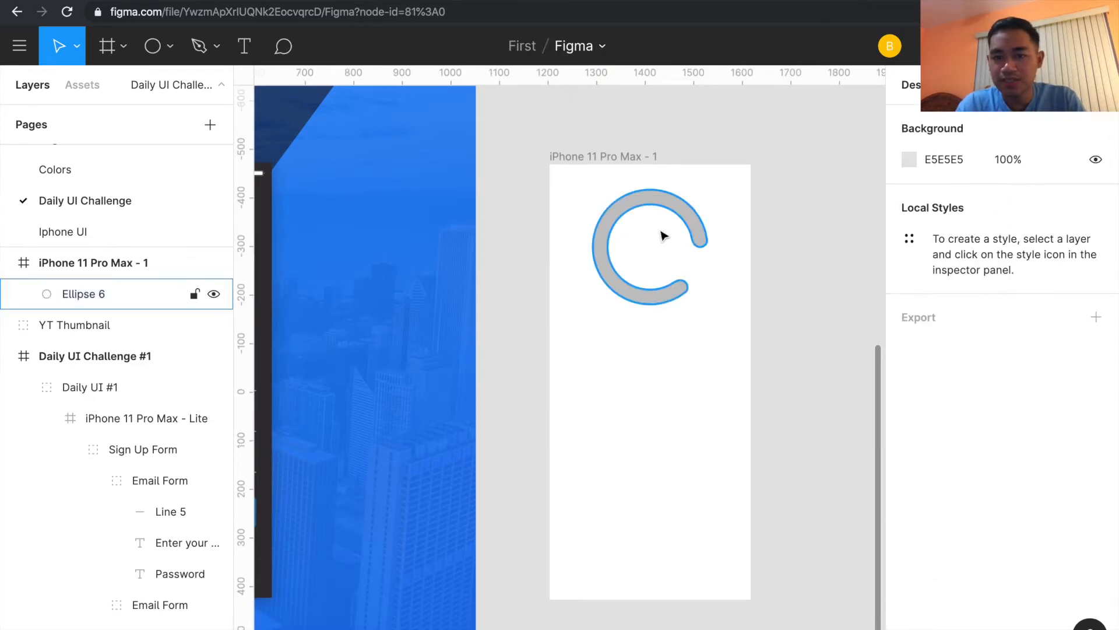
- Adjust the outer ring's opening to a start of about -35° and a sweep of about -84%
{"action": "left_click", "coordinate": [695, 235]}
{"action": "left_click_drag", "start_coordinate": [703, 240], "coordinate": [701, 227]}
{"action": "mouse_move", "coordinate": [695, 274]}
{"action": "left_mouse_down"}
{"action": "mouse_move", "coordinate": [677, 297]}
{"action": "mouse_move", "coordinate": [602, 277]}
{"action": "mouse_move", "coordinate": [670, 295]}
{"action": "mouse_move", "coordinate": [687, 281]}
{"action": "left_mouse_up"}
{"action": "left_click_drag", "start_coordinate": [699, 234], "coordinate": [695, 220]}
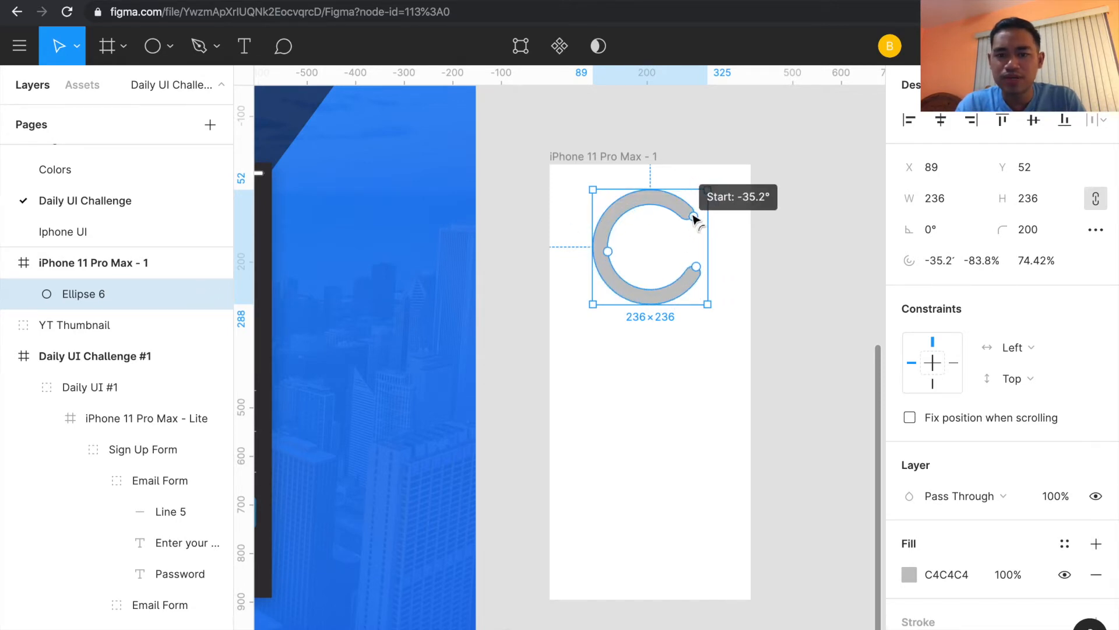
{"action": "left_click", "coordinate": [652, 237]}
- Draw a circle about 152×152 inside the outer ring and turn it into an open ring with -87.5% sweep and about 69% ratio
{"action": "key", "text": "o"}
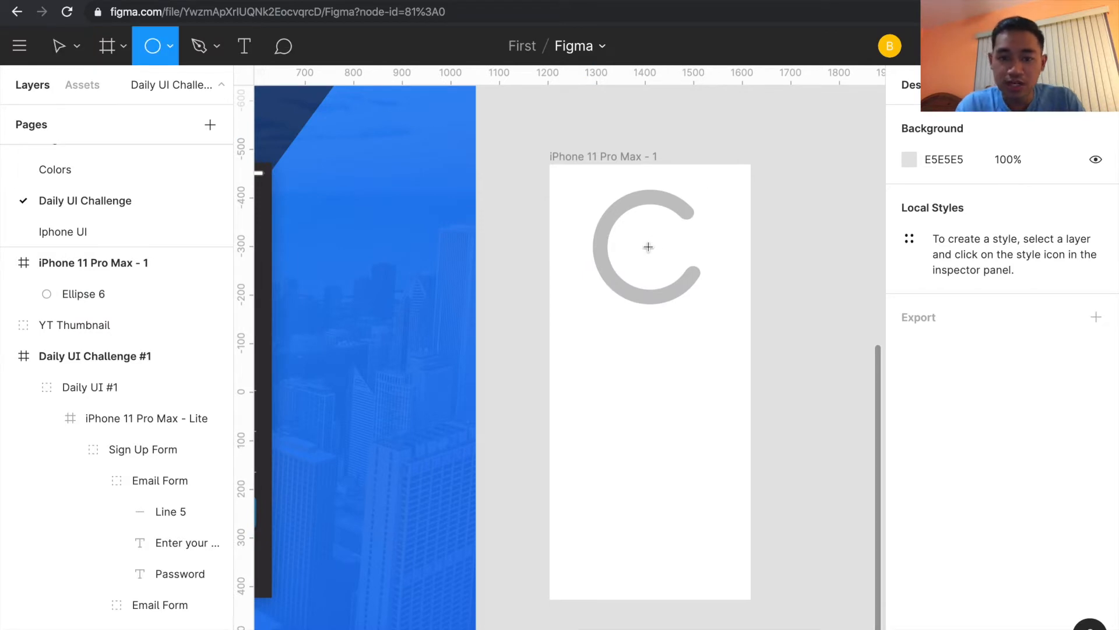
{"action": "left_click_drag", "start_coordinate": [626, 212], "coordinate": [624, 210]}
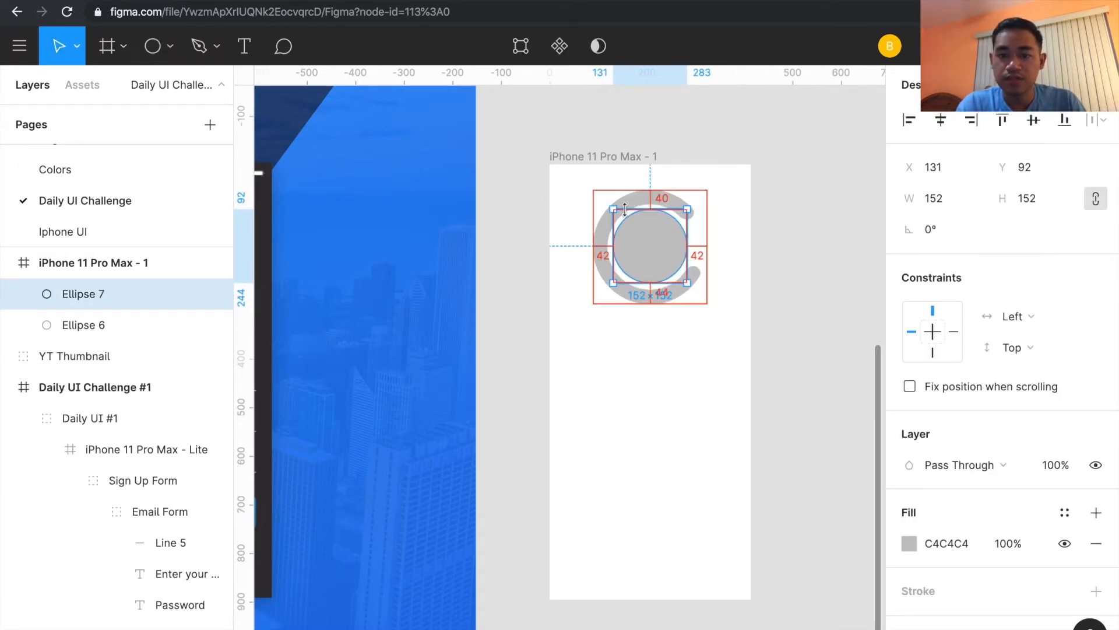
{"action": "left_click_drag", "start_coordinate": [678, 247], "coordinate": [620, 245]}
- Give the inner ring a corner radius of 200 and adjust its opening to a -45° start and about -79% sweep
{"action": "left_click", "coordinate": [1036, 234]}
{"action": "type", "text": "2"}
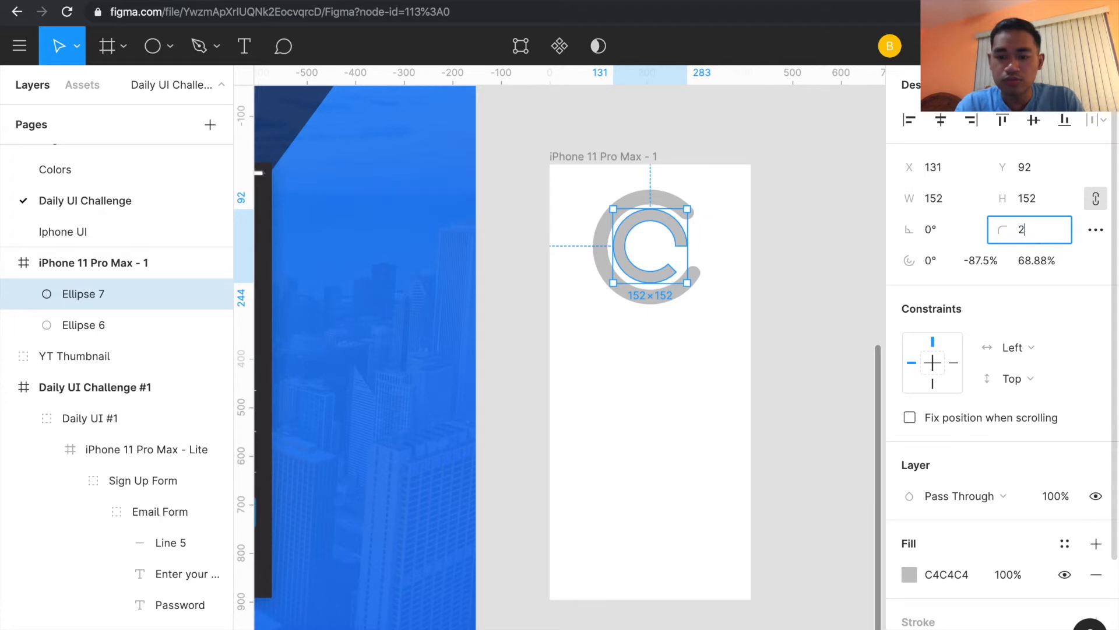
{"action": "type", "text": "00"}
{"action": "key", "text": "Return"}
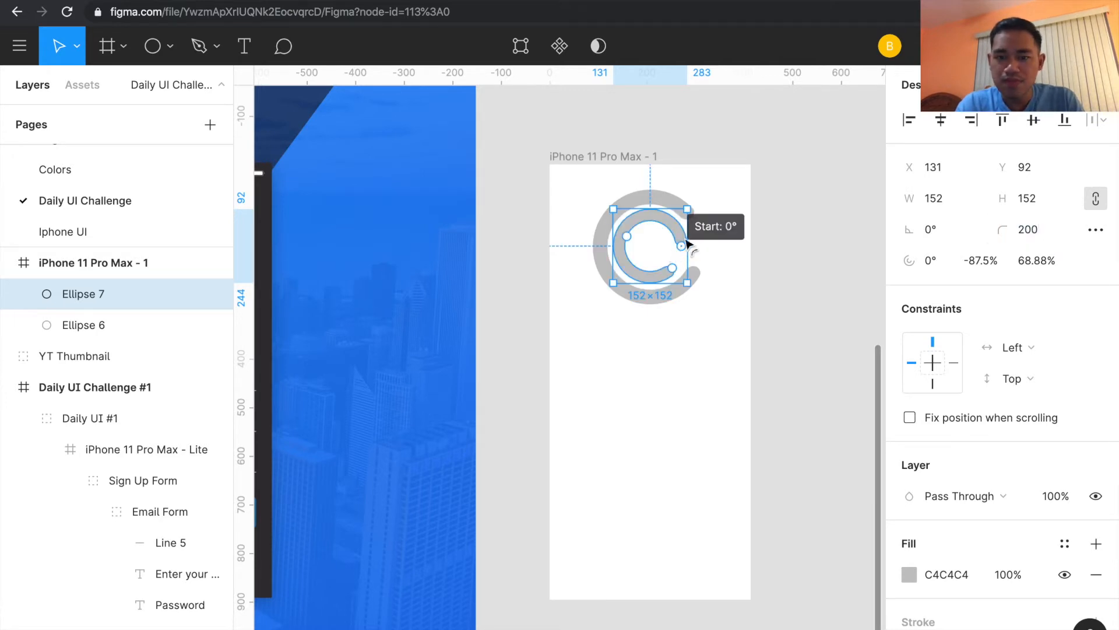
{"action": "mouse_move", "coordinate": [685, 249]}
{"action": "left_mouse_down"}
{"action": "mouse_move", "coordinate": [682, 235]}
{"action": "mouse_move", "coordinate": [676, 266]}
{"action": "mouse_move", "coordinate": [677, 230]}
{"action": "left_mouse_up"}
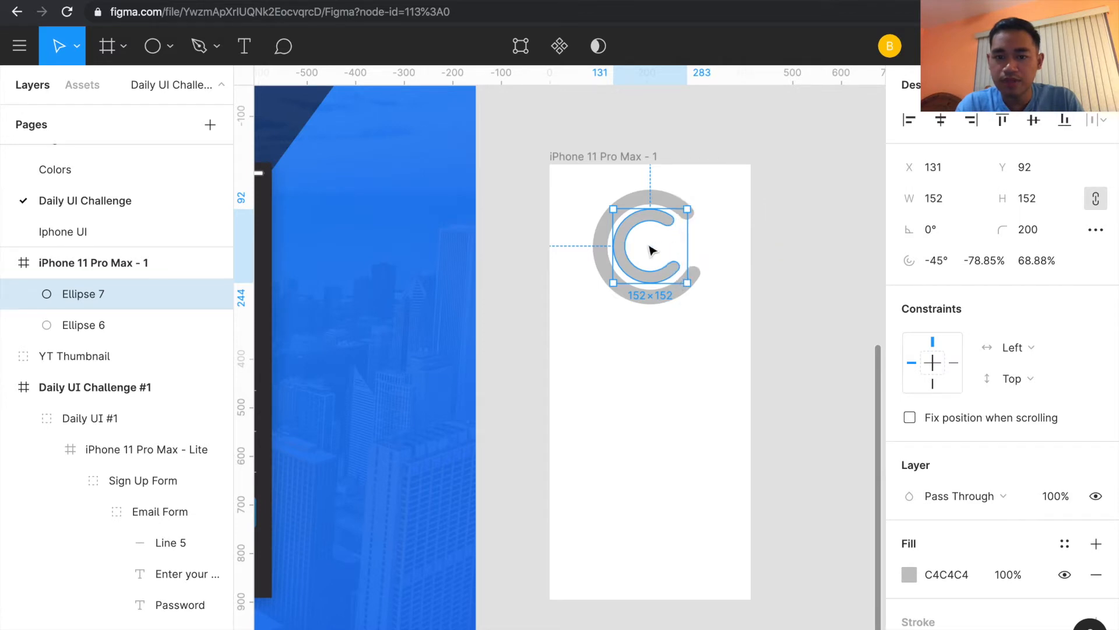
{"action": "left_click", "coordinate": [652, 250]}
- Draw a circle about 80×80 at the centre of the rings and replace its fill with a black inside stroke of 10
{"action": "key", "text": "o"}
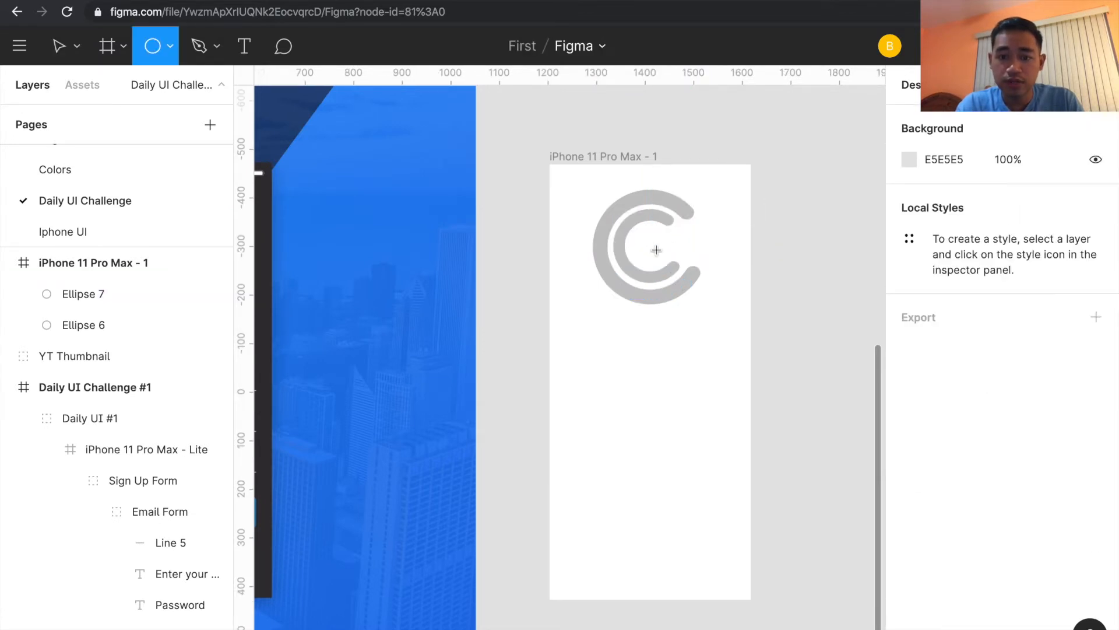
{"action": "mouse_move", "coordinate": [650, 247]}
{"action": "left_mouse_down"}
{"action": "mouse_move", "coordinate": [635, 227]}
{"action": "mouse_move", "coordinate": [653, 250]}
{"action": "left_mouse_up"}
{"action": "scroll", "coordinate": [988, 500], "scroll_direction": "down", "scroll_amount": 3}
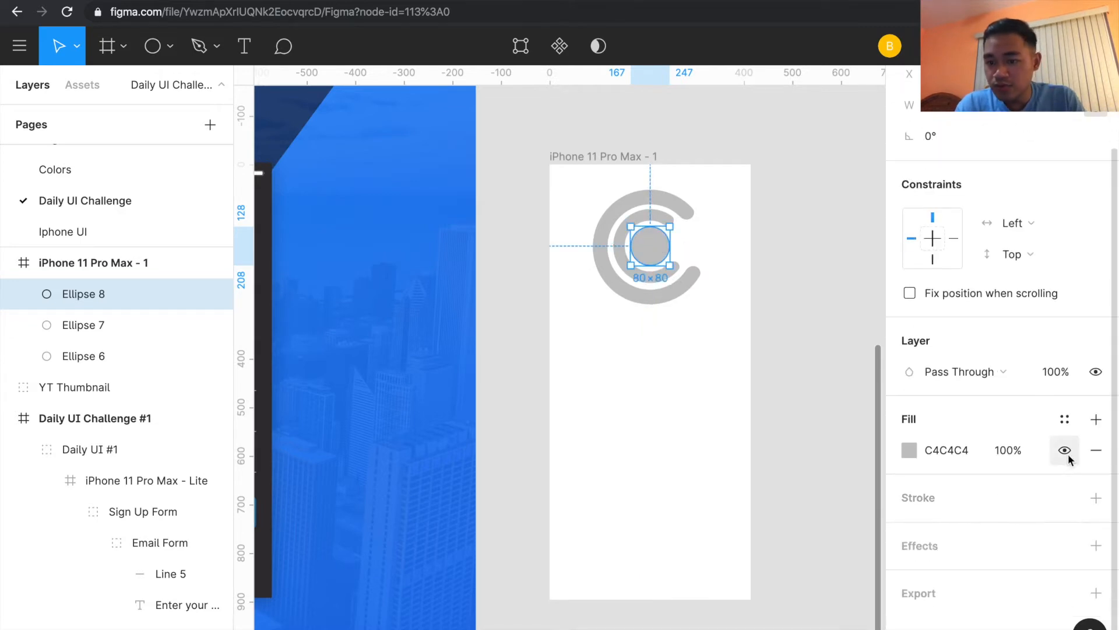
{"action": "left_click", "coordinate": [915, 505]}
{"action": "left_click", "coordinate": [1095, 452]}
{"action": "type", "text": "10"}
{"action": "key", "text": "Return"}
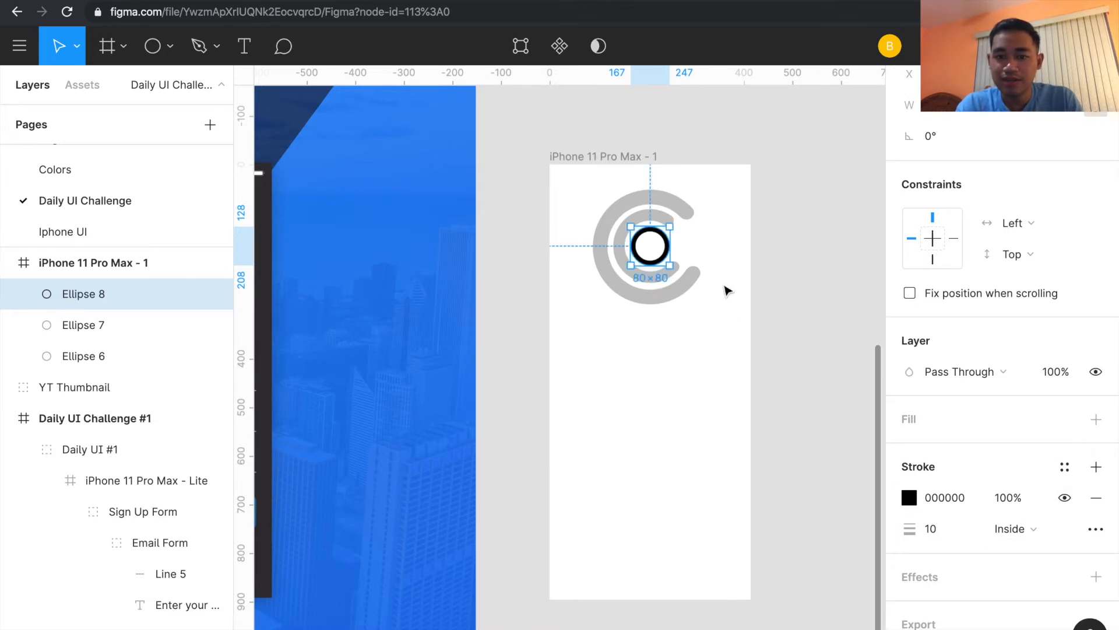
{"action": "left_click", "coordinate": [695, 258]}
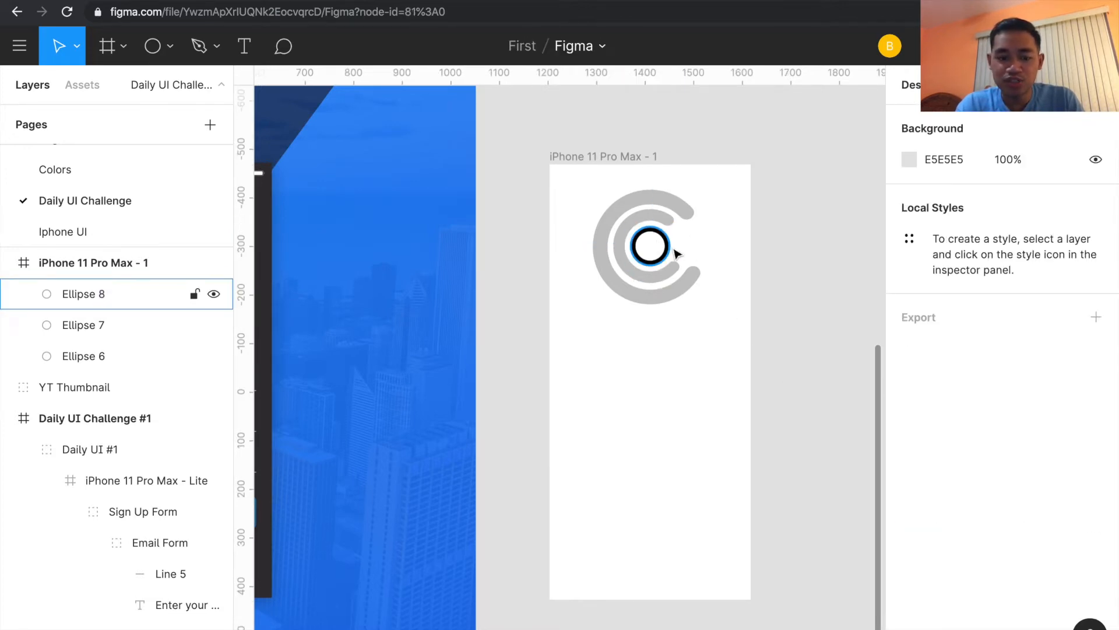
- Draw another circle about 152×152 centred over the inner ring and open it into an arc with about -82% sweep and 68% ratio
{"action": "key", "text": "o"}
{"action": "scroll", "coordinate": [602, 257], "scroll_direction": "left", "scroll_amount": 5}
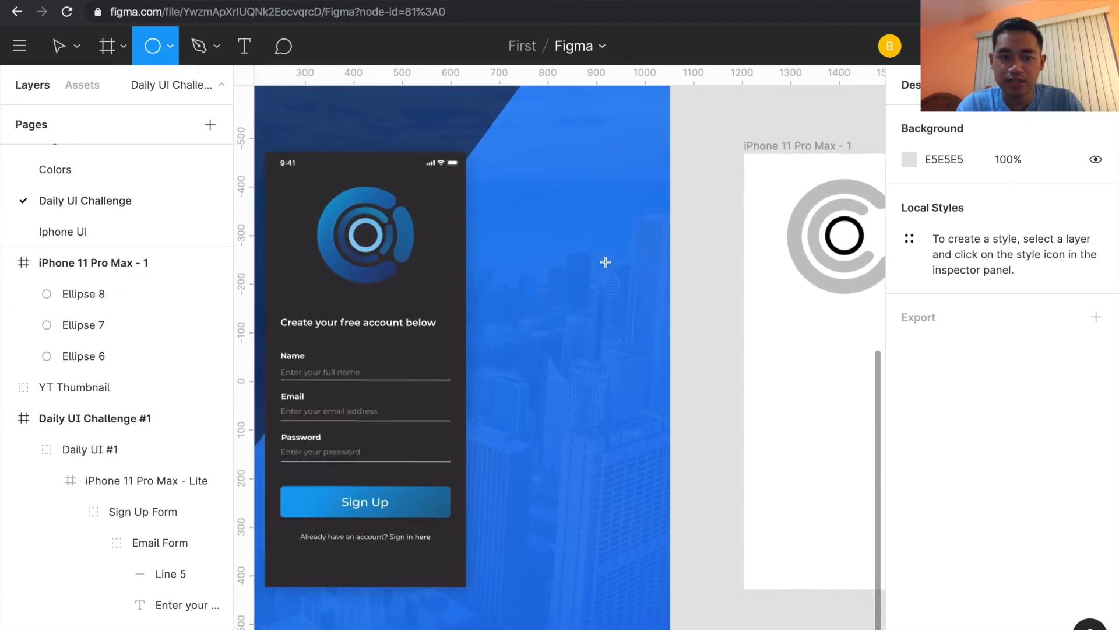
{"action": "scroll", "coordinate": [752, 247], "scroll_direction": "right", "scroll_amount": 3}
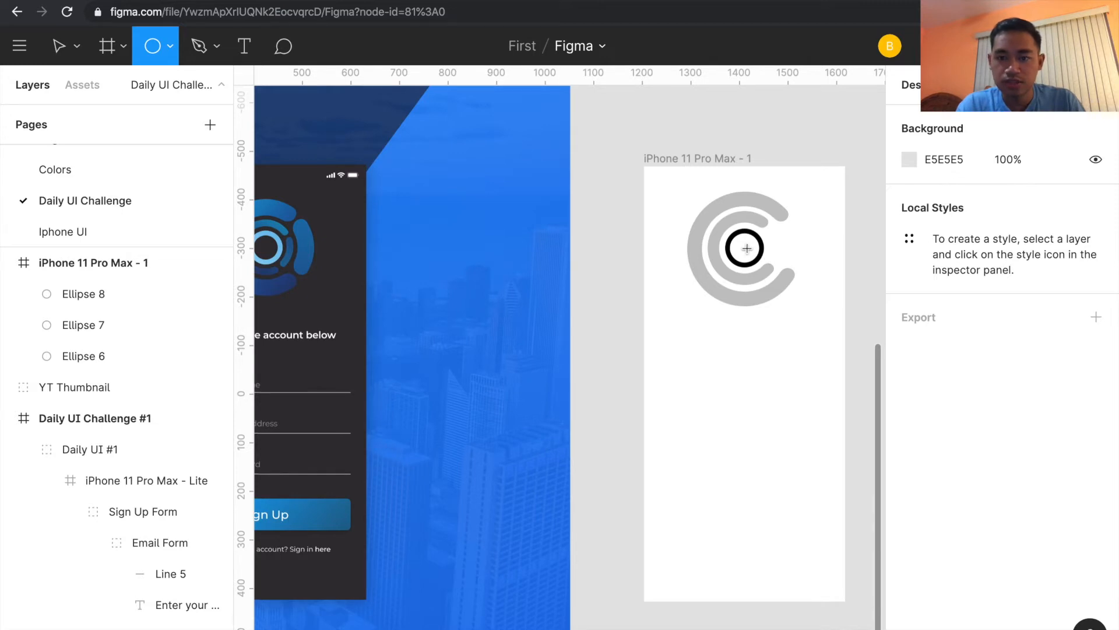
{"action": "left_click_drag", "start_coordinate": [744, 247], "coordinate": [710, 218]}
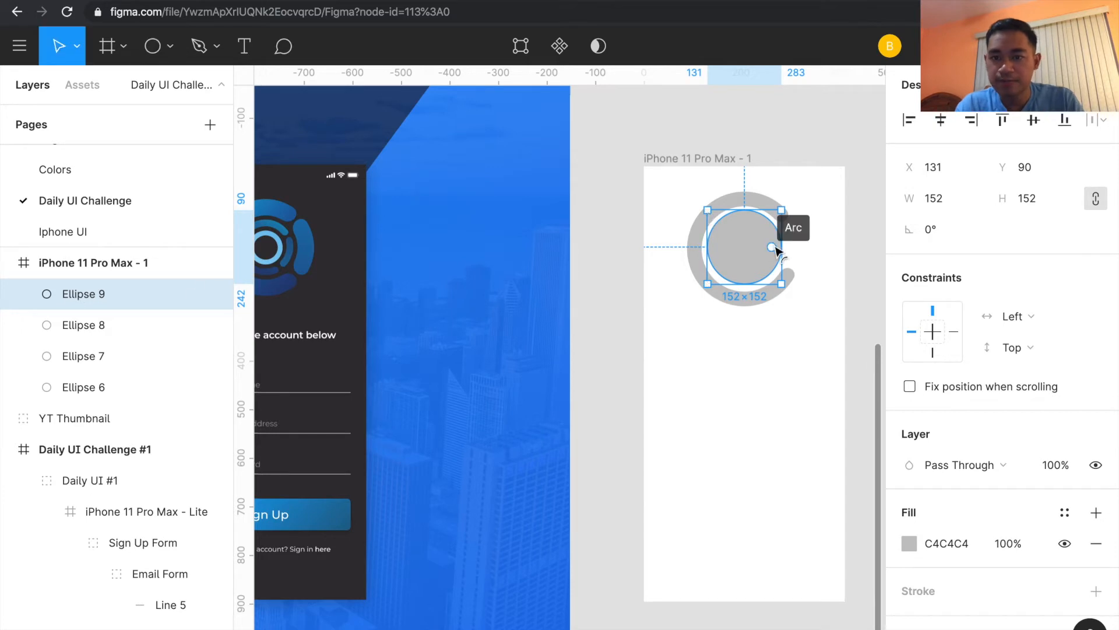
{"action": "left_click_drag", "start_coordinate": [757, 251], "coordinate": [726, 235]}
- Reduce the new arc to a short segment in the inner ring's opening, with start about 23.6°, sweep about -15.8% and ratio about 71%
{"action": "key", "text": "super+plus"}
{"action": "scroll", "coordinate": [726, 236], "scroll_direction": "right", "scroll_amount": 4}
{"action": "scroll", "coordinate": [726, 236], "scroll_direction": "up", "scroll_amount": 3}
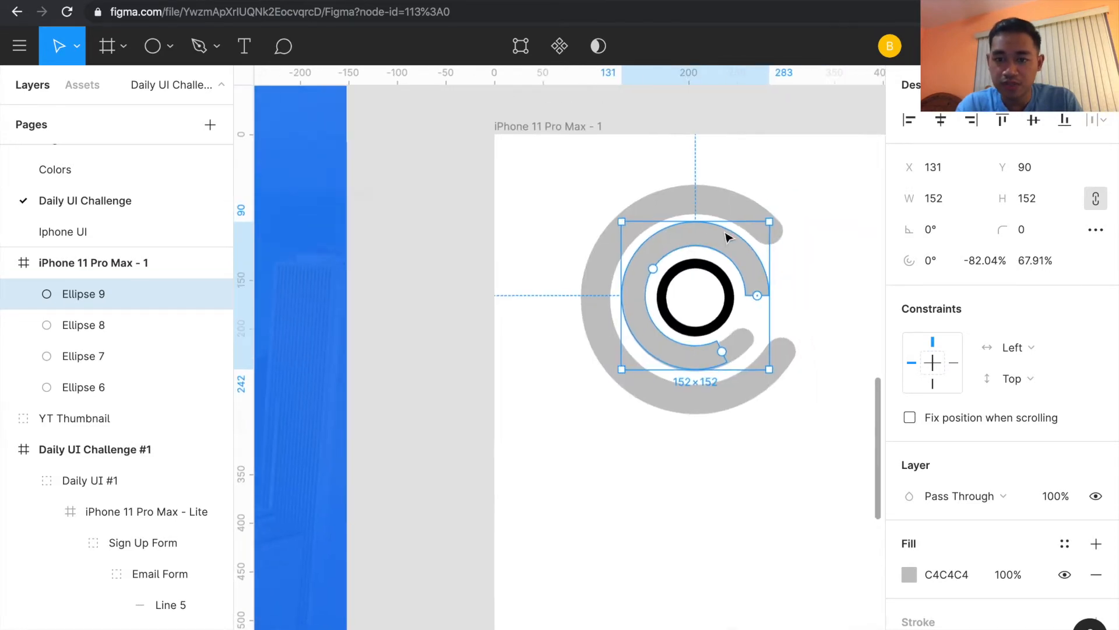
{"action": "left_click_drag", "start_coordinate": [652, 271], "coordinate": [645, 271]}
{"action": "left_click_drag", "start_coordinate": [716, 354], "coordinate": [689, 373]}
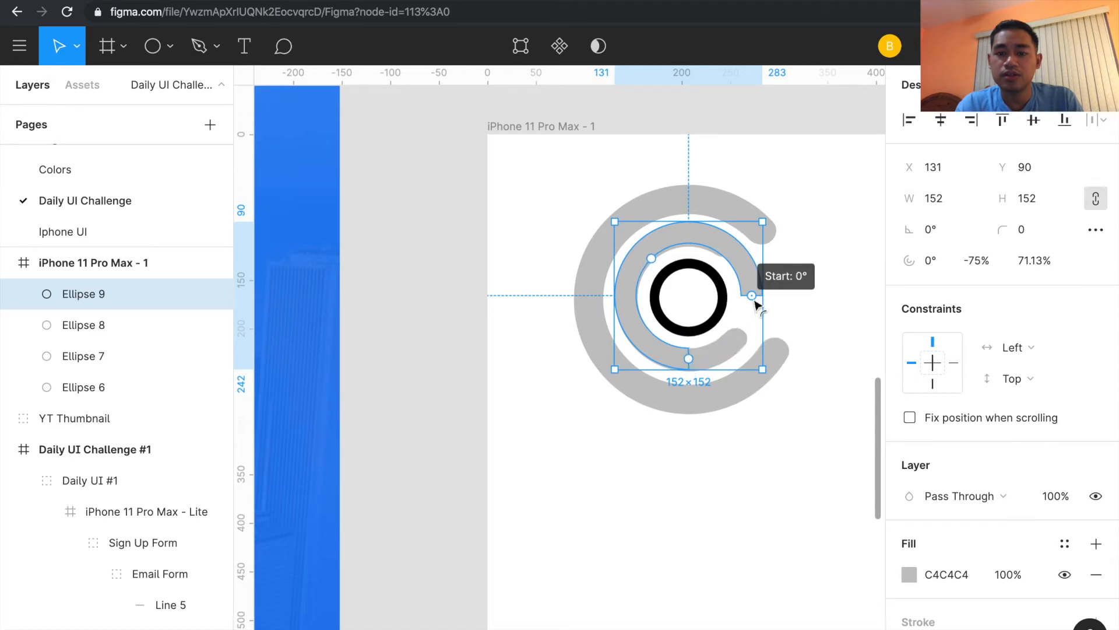
{"action": "left_click_drag", "start_coordinate": [756, 300], "coordinate": [742, 323]}
{"action": "left_click_drag", "start_coordinate": [665, 356], "coordinate": [748, 263]}
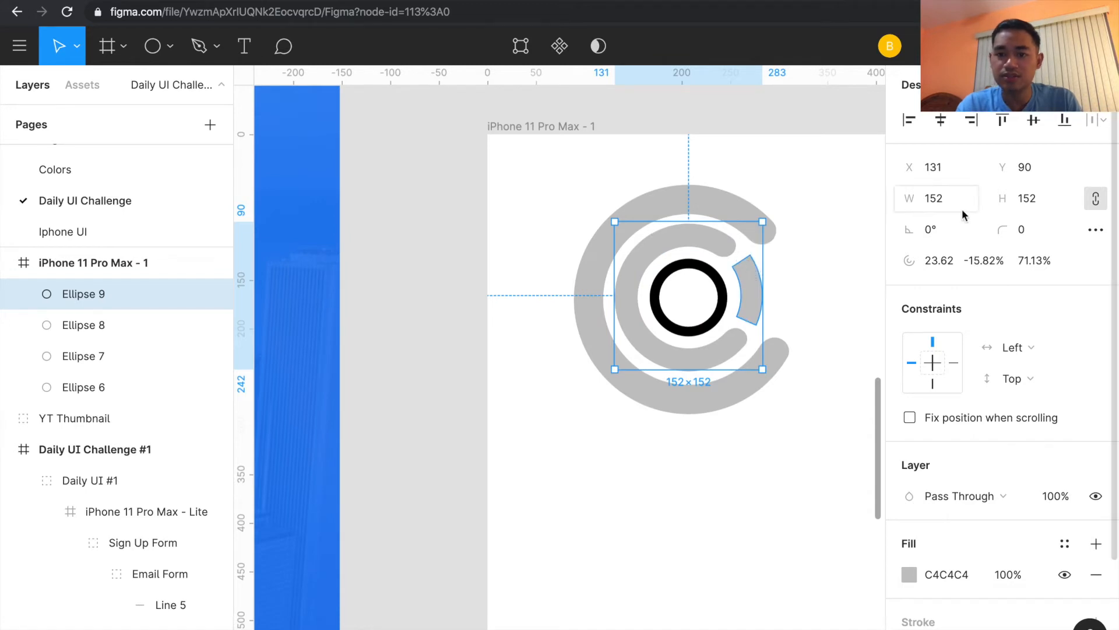
- Round the short arc segment's ends with a corner radius of 200
{"action": "left_click", "coordinate": [1036, 226]}
{"action": "key", "text": "Return"}
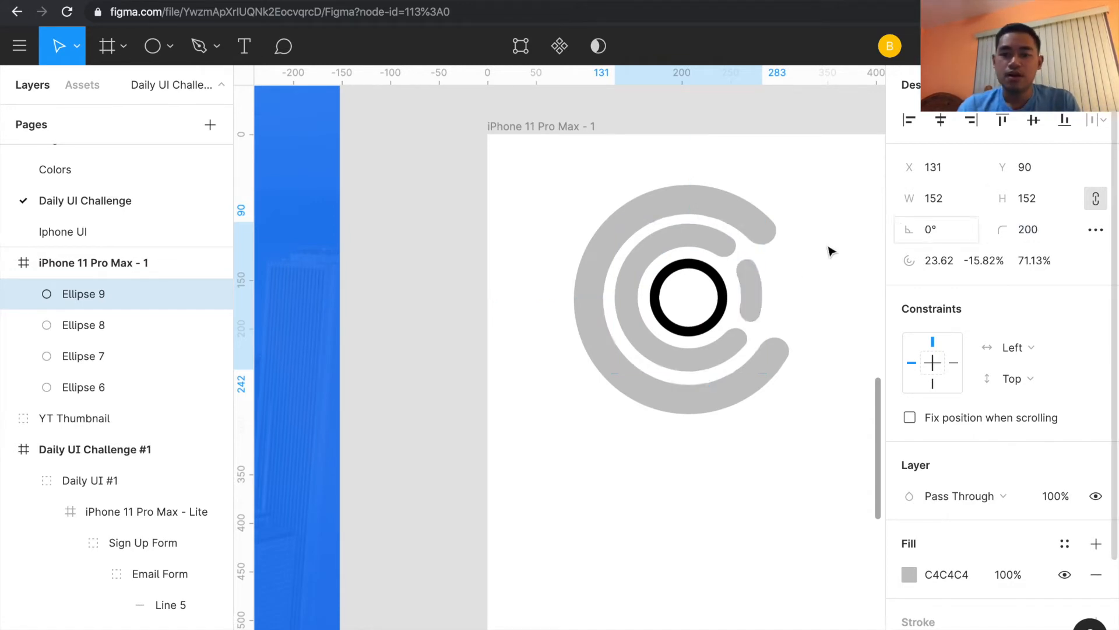
{"action": "left_click", "coordinate": [793, 300]}
- Draw a circle centred on the logo and resize it to 236×236 so it covers the outer ring
{"action": "scroll", "coordinate": [794, 300], "scroll_direction": "right", "scroll_amount": 2}
{"action": "key", "text": "o"}
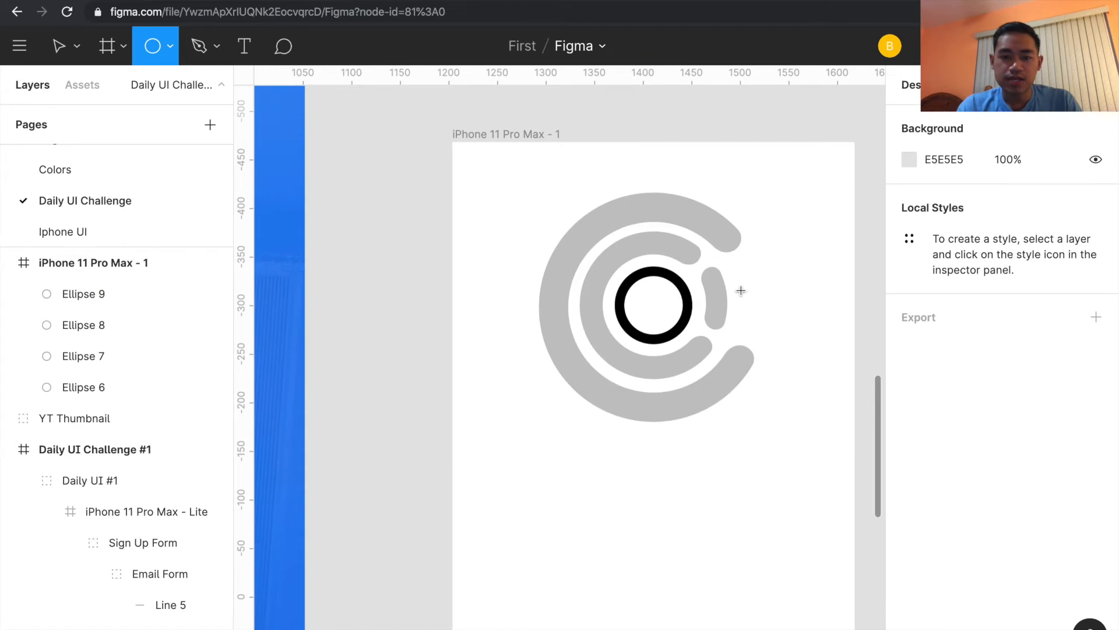
{"action": "left_click_drag", "start_coordinate": [656, 304], "coordinate": [562, 194]}
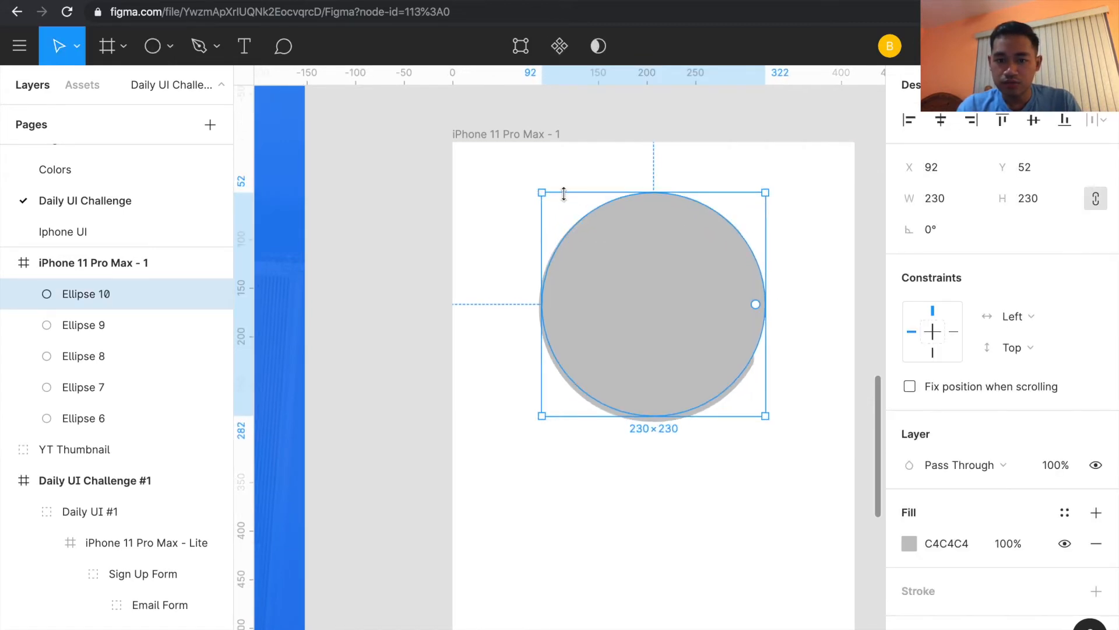
{"action": "left_click_drag", "start_coordinate": [767, 418], "coordinate": [767, 421]}
{"action": "left_click_drag", "start_coordinate": [699, 349], "coordinate": [696, 347]}
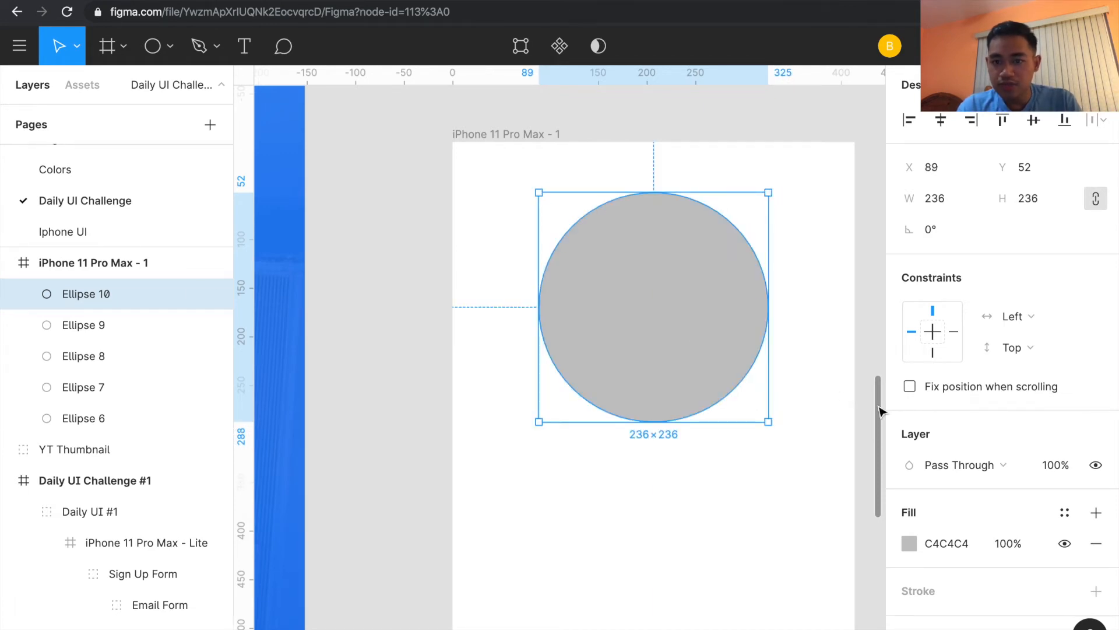
- Turn the 236×236 circle into a short arc segment in the outer ring's opening, with start about 15.22°, sweep -12.5% and ratio about 74.43%
{"action": "left_click_drag", "start_coordinate": [761, 307], "coordinate": [605, 357]}
{"action": "left_click_drag", "start_coordinate": [653, 306], "coordinate": [645, 222]}
{"action": "left_click_drag", "start_coordinate": [583, 379], "coordinate": [710, 251]}
{"action": "left_click_drag", "start_coordinate": [753, 307], "coordinate": [752, 334]}
{"action": "left_click_drag", "start_coordinate": [741, 256], "coordinate": [746, 260]}
- Round the ends of the outer short arc segment with a corner radius of 200
{"action": "left_click", "coordinate": [1047, 233]}
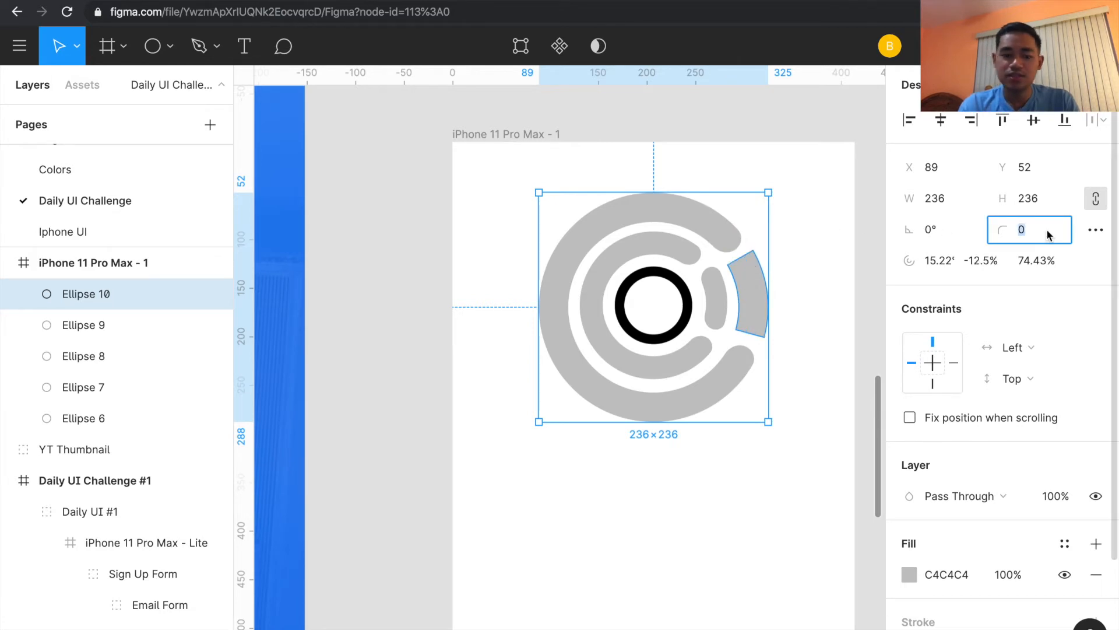
{"action": "type", "text": "2000"}
{"action": "key", "text": "Return"}
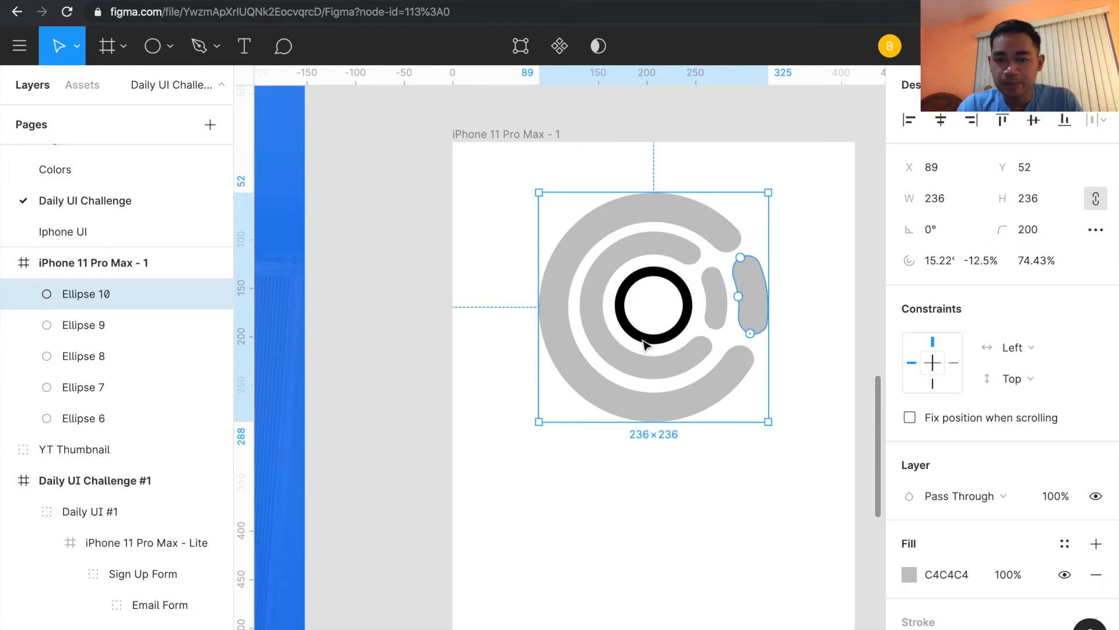
{"action": "left_click", "coordinate": [784, 348]}
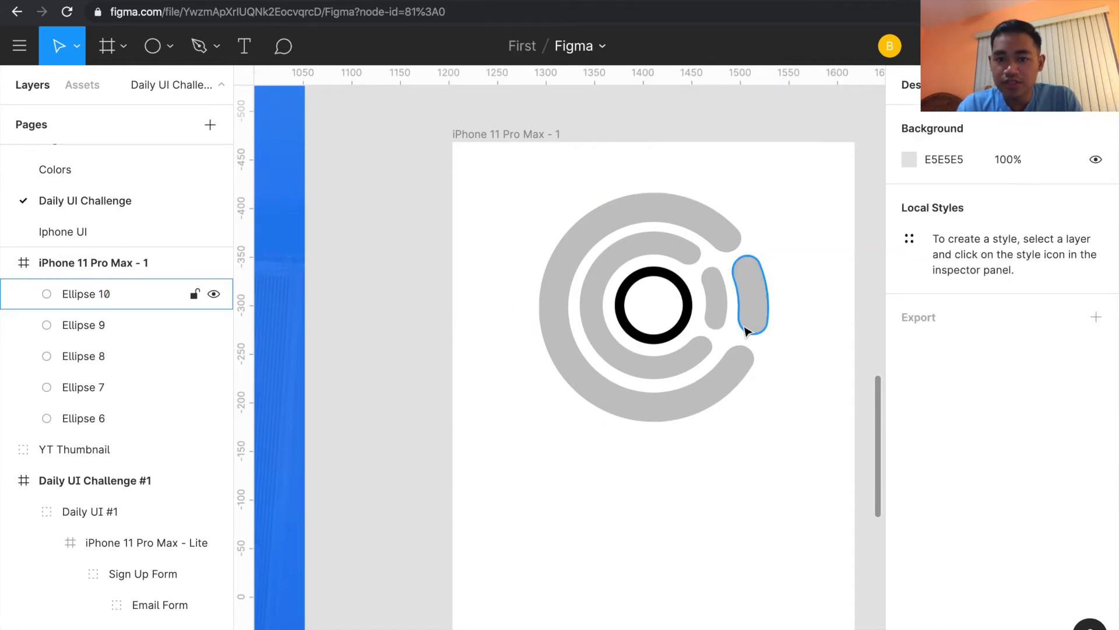
- Adjust the outer arc segment to a start of about 19.42° and extend its upper end toward the outer ring
{"action": "key", "text": "minus"}
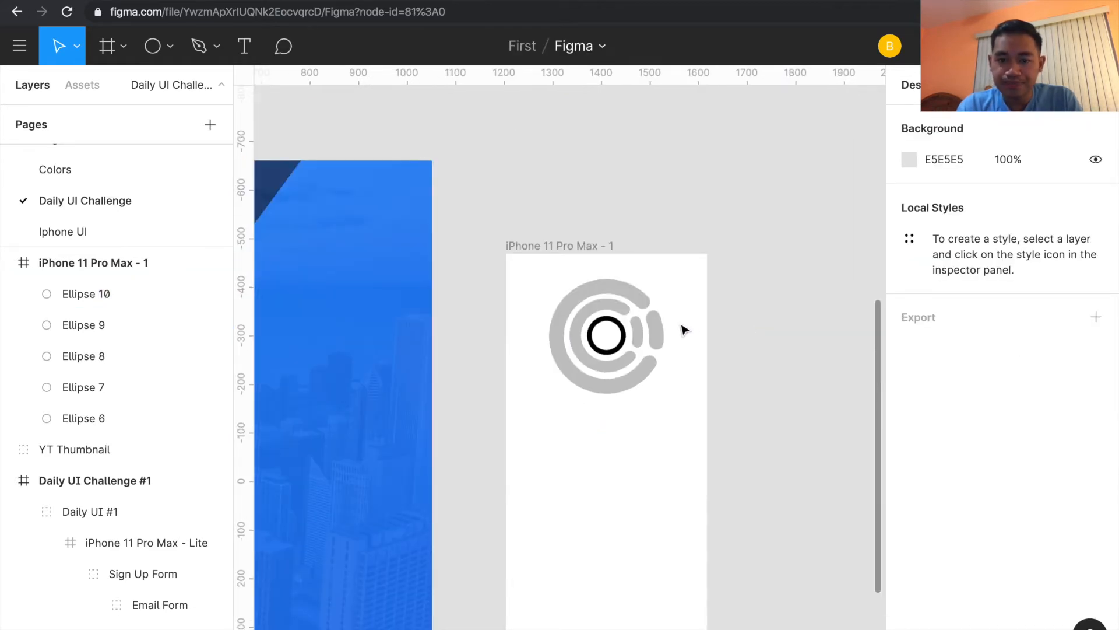
{"action": "left_click", "coordinate": [654, 332]}
{"action": "left_click_drag", "start_coordinate": [657, 357], "coordinate": [657, 354]}
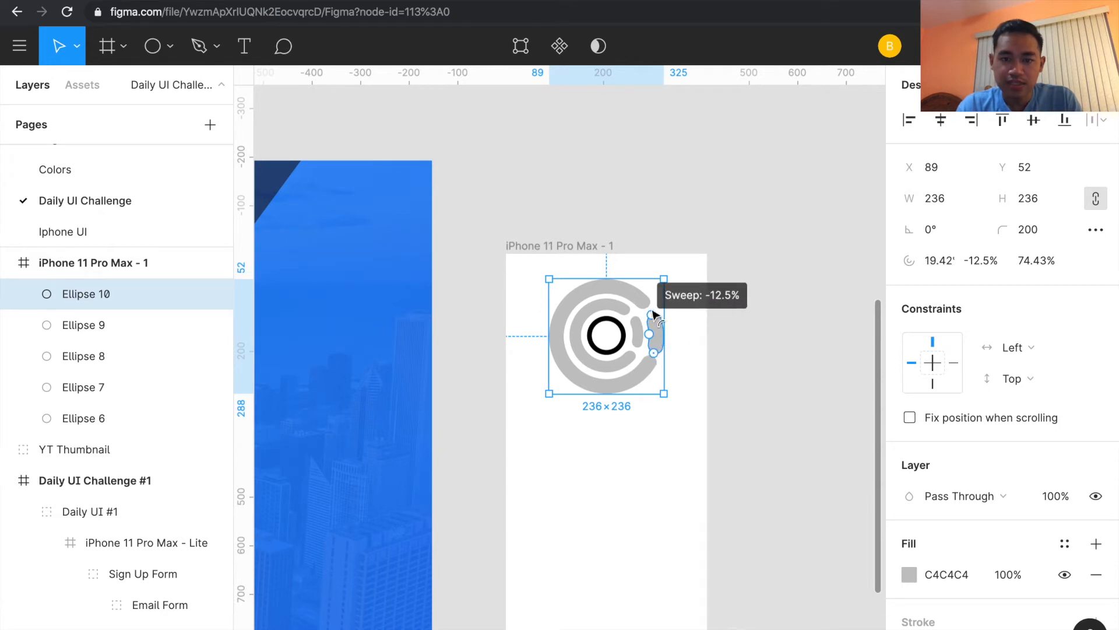
{"action": "key", "text": "plus"}
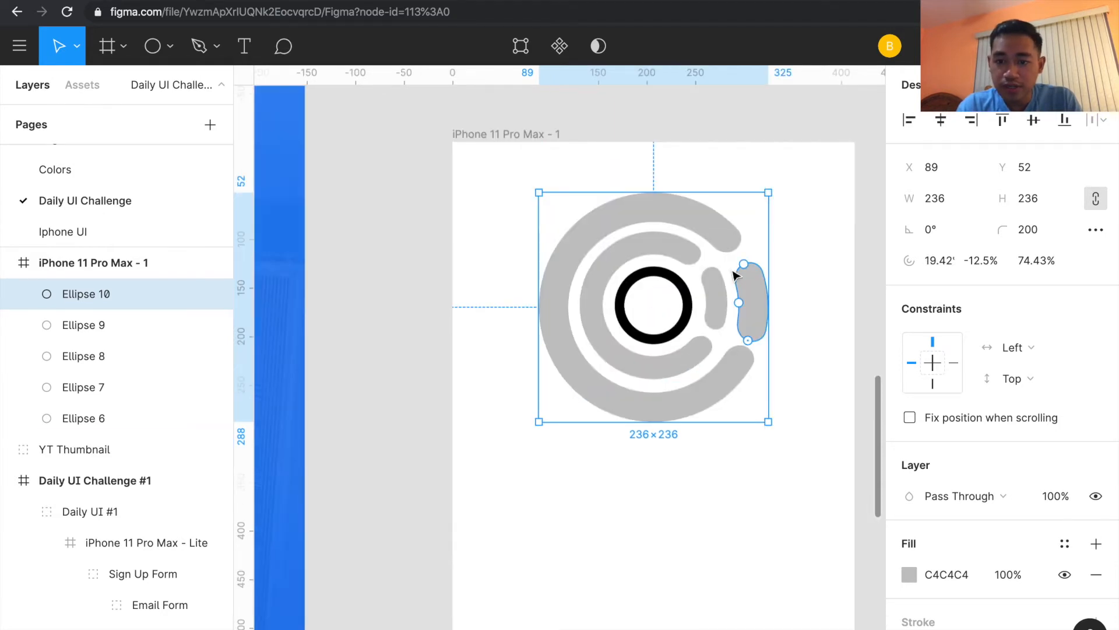
{"action": "left_click_drag", "start_coordinate": [743, 264], "coordinate": [750, 255]}
{"action": "left_click", "coordinate": [788, 263]}
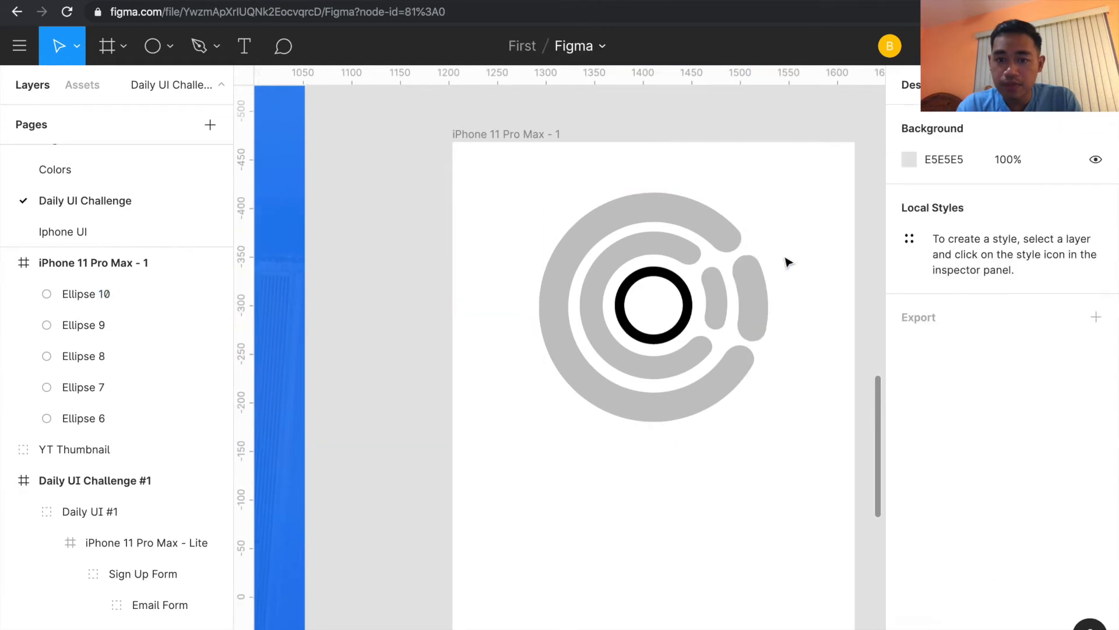
- Change the stroke of the 80×80 centre ring from a solid colour to a linear gradient
{"action": "key", "text": "minus"}
{"action": "scroll", "coordinate": [661, 338], "scroll_direction": "left", "scroll_amount": 4}
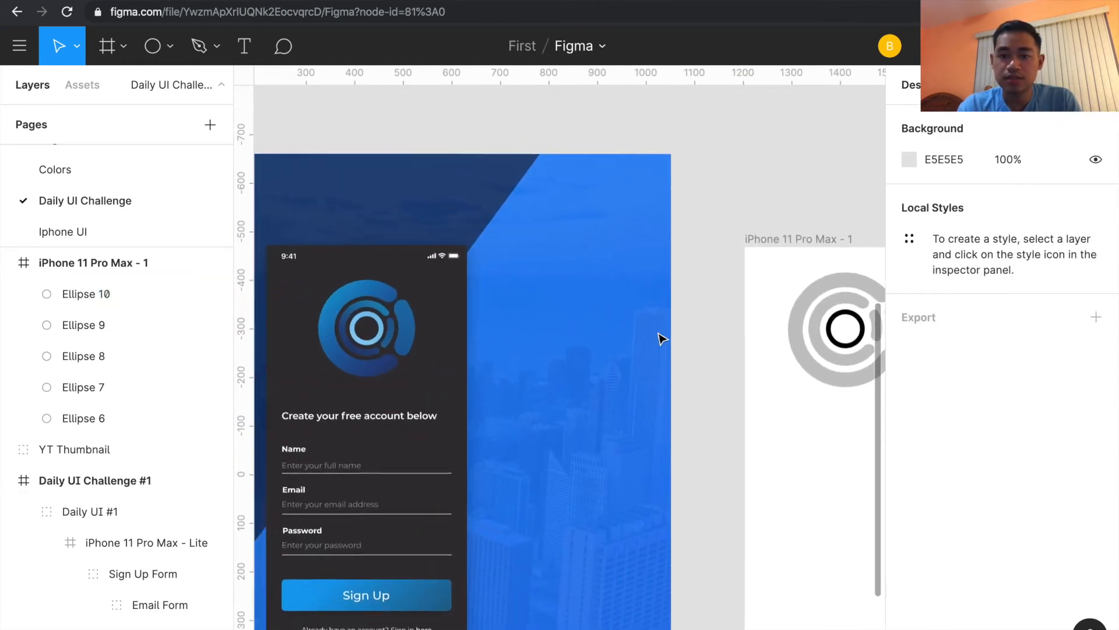
{"action": "key", "text": "minus"}
{"action": "scroll", "coordinate": [662, 339], "scroll_direction": "left", "scroll_amount": 1}
{"action": "left_click", "coordinate": [752, 369]}
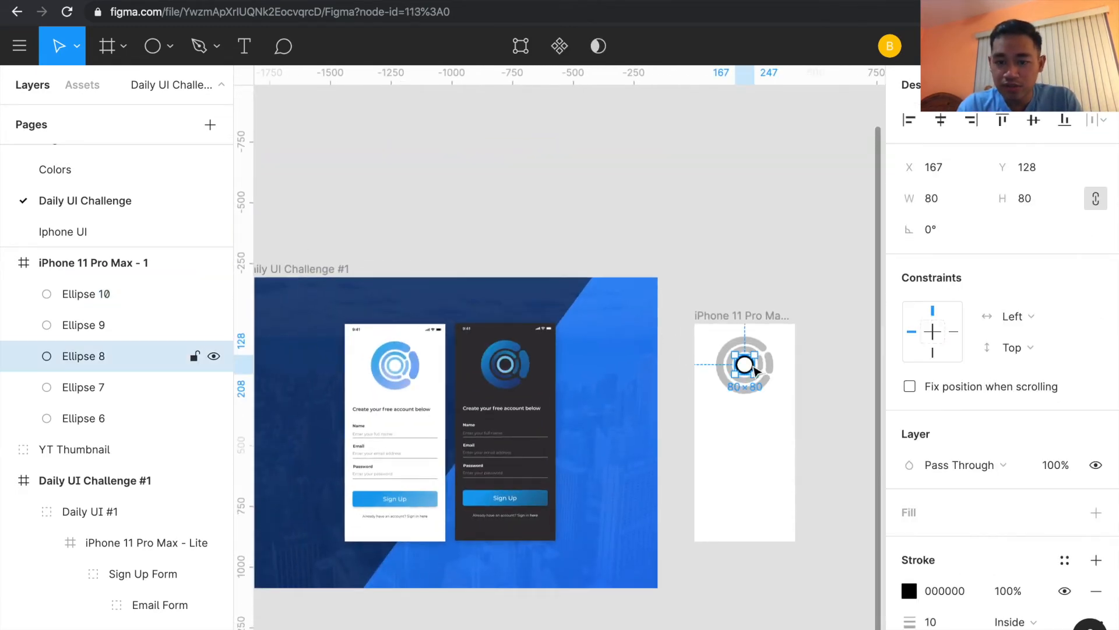
{"action": "scroll", "coordinate": [919, 561], "scroll_direction": "down", "scroll_amount": 3}
{"action": "left_click", "coordinate": [913, 515]}
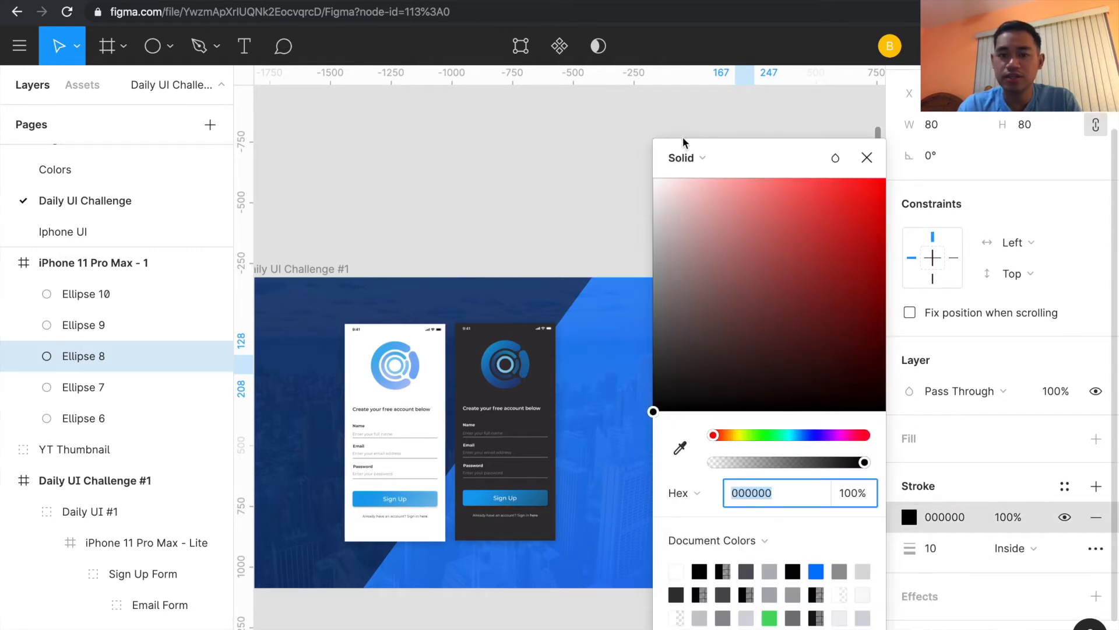
{"action": "left_click", "coordinate": [705, 202]}
{"action": "left_click", "coordinate": [758, 369]}
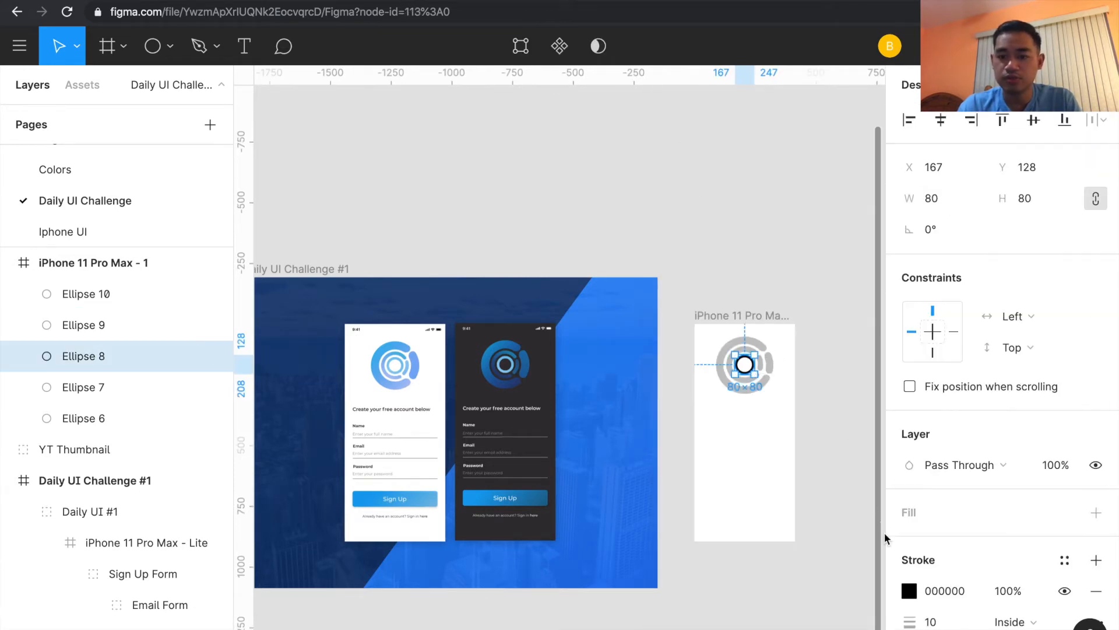
{"action": "left_click", "coordinate": [909, 590]}
{"action": "left_click", "coordinate": [700, 167]}
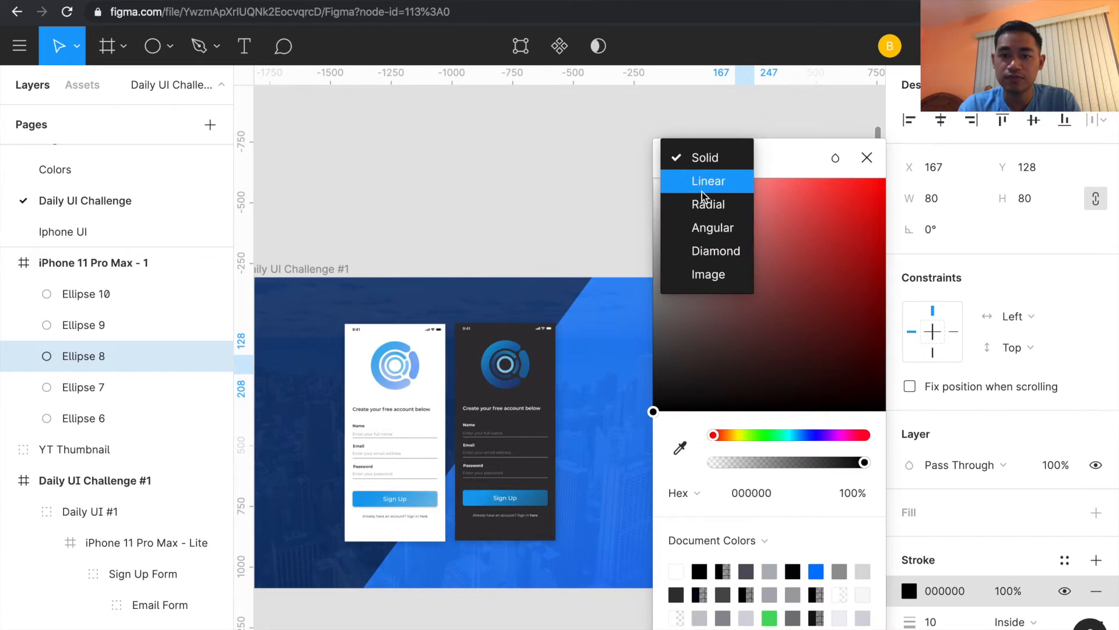
{"action": "left_click", "coordinate": [707, 202]}
{"action": "left_click", "coordinate": [697, 160]}
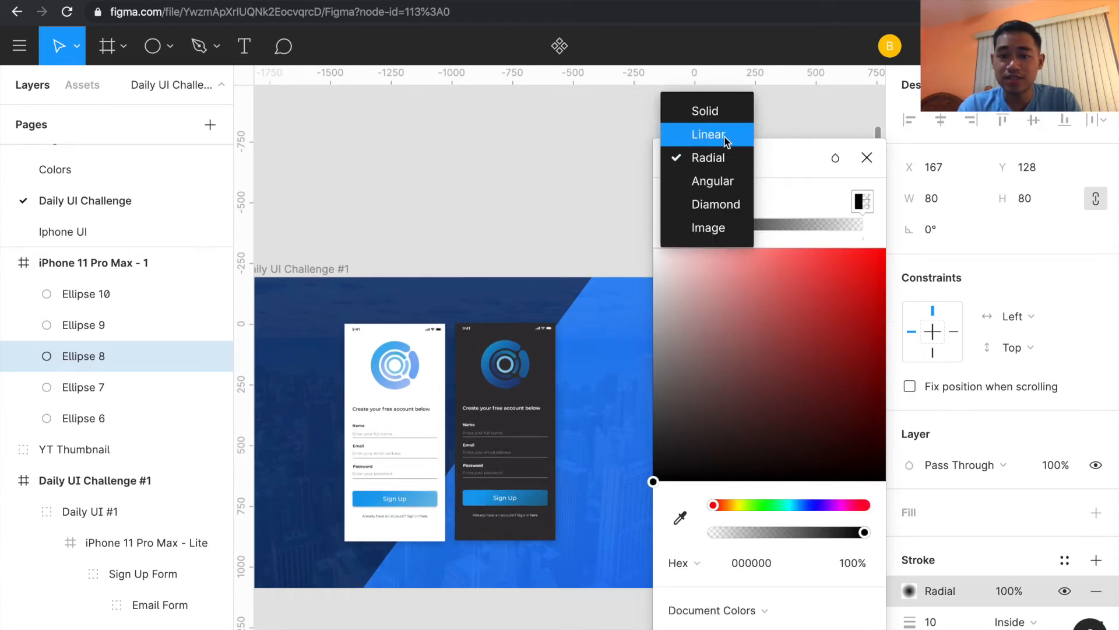
{"action": "left_click", "coordinate": [700, 134]}
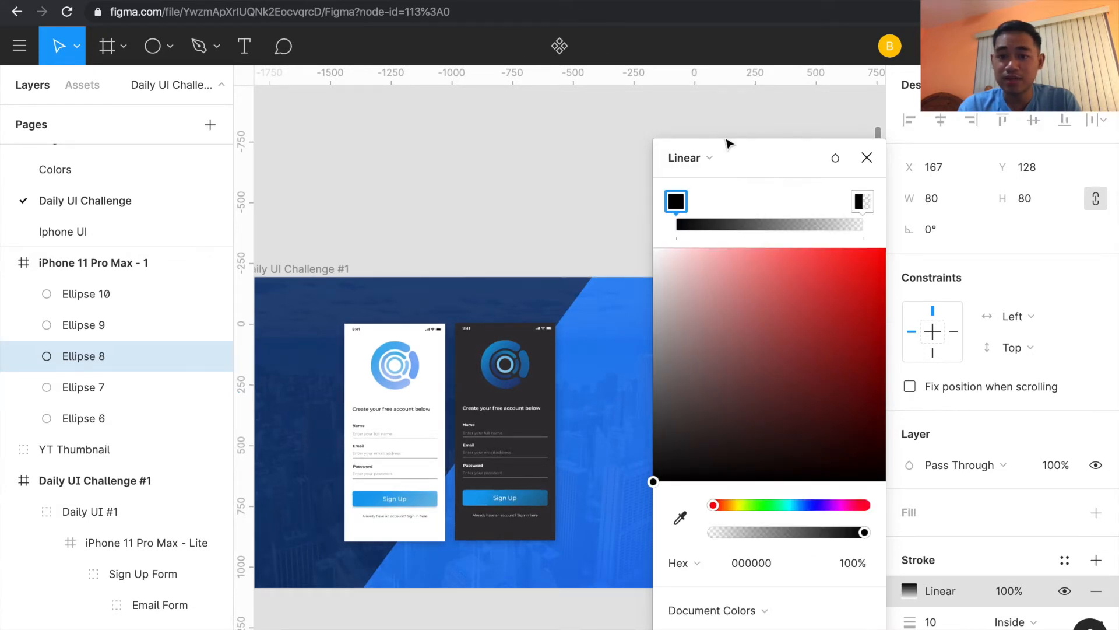
- Set both stops of the centre ring's stroke gradient to light blue 75C2EE sampled from the reference logo on the white screen
{"action": "left_click", "coordinate": [680, 518]}
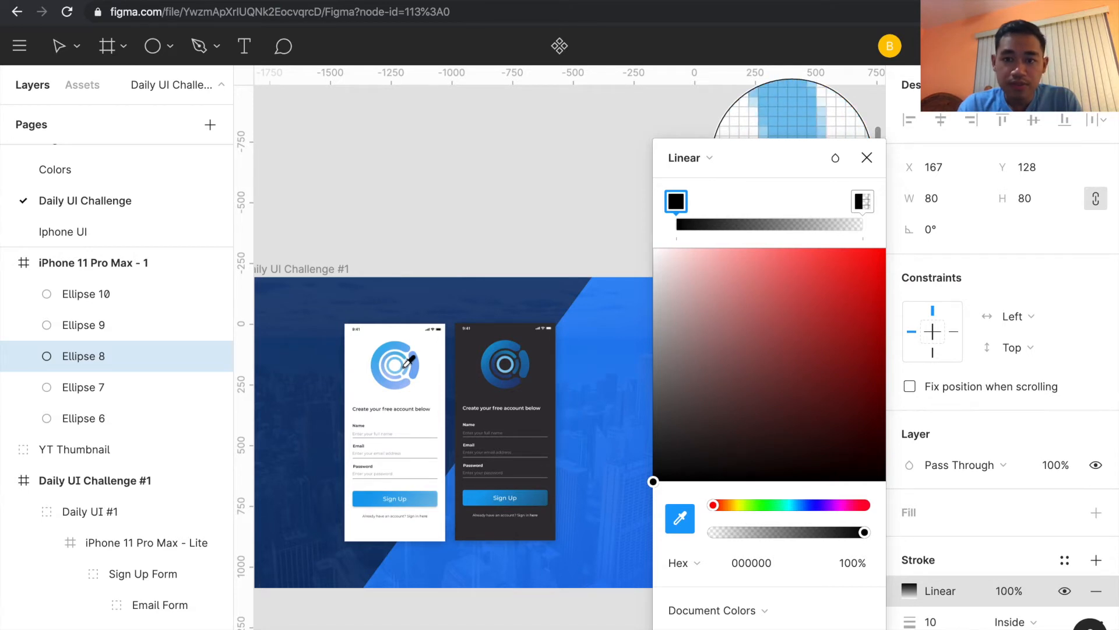
{"action": "left_click", "coordinate": [403, 367]}
{"action": "left_click", "coordinate": [863, 201]}
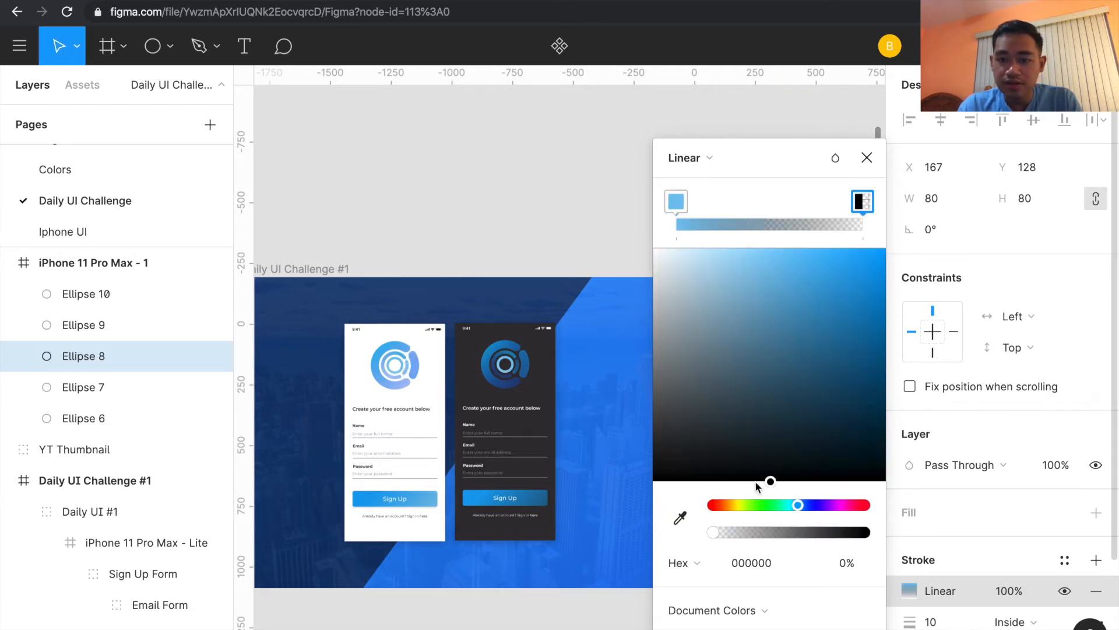
{"action": "left_click", "coordinate": [679, 518]}
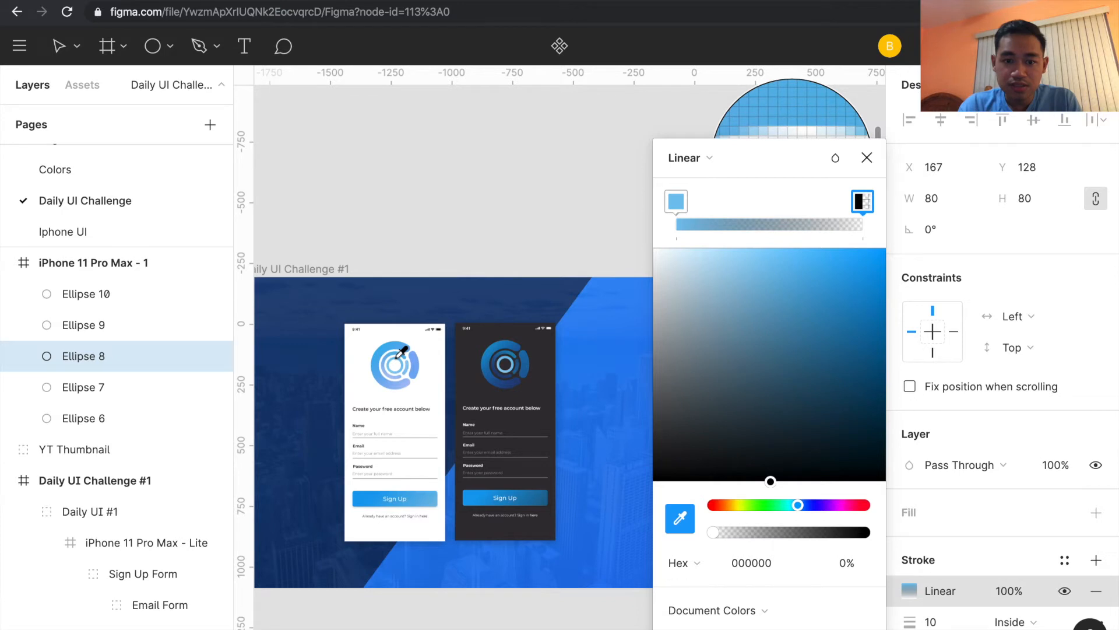
{"action": "left_click", "coordinate": [398, 362]}
{"action": "key", "text": "super+plus"}
{"action": "scroll", "coordinate": [397, 362], "scroll_direction": "left", "scroll_amount": 6}
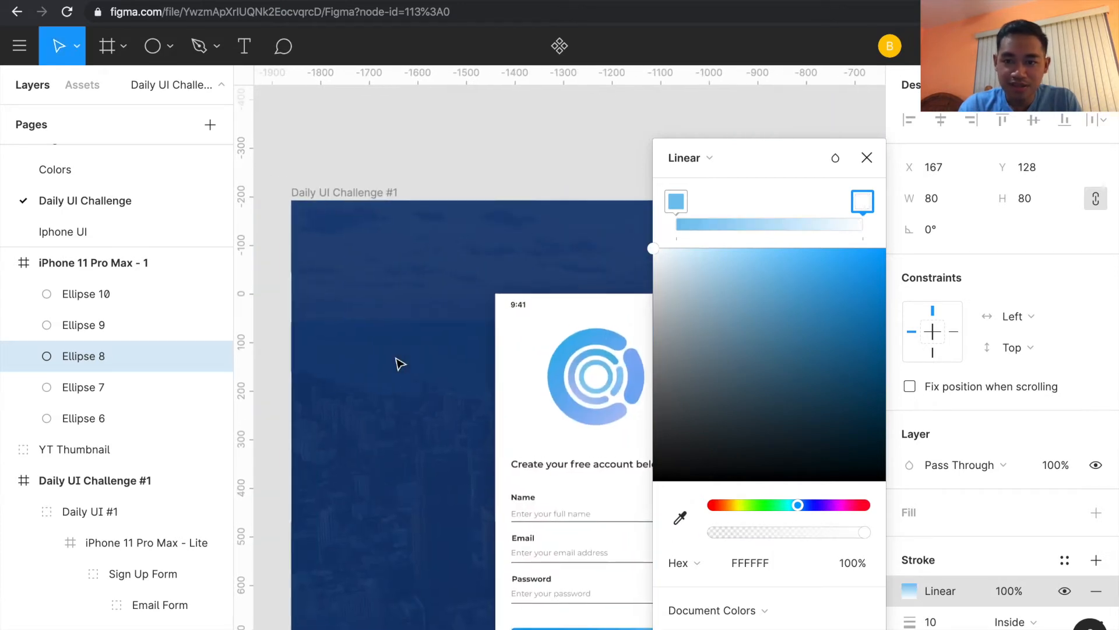
{"action": "left_click", "coordinate": [679, 518]}
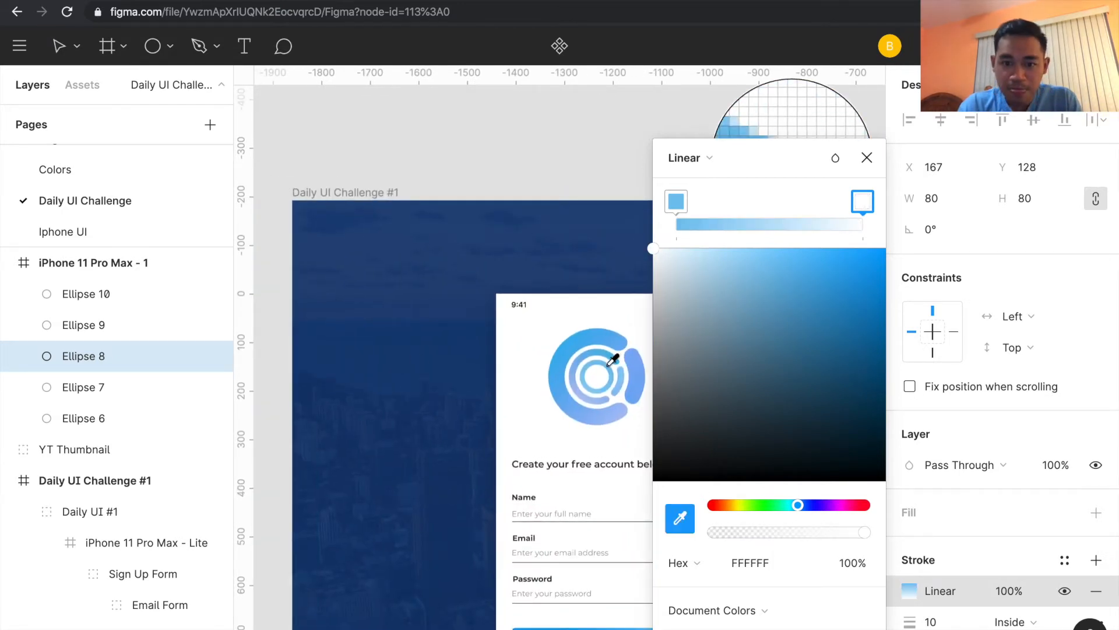
{"action": "left_click", "coordinate": [601, 368]}
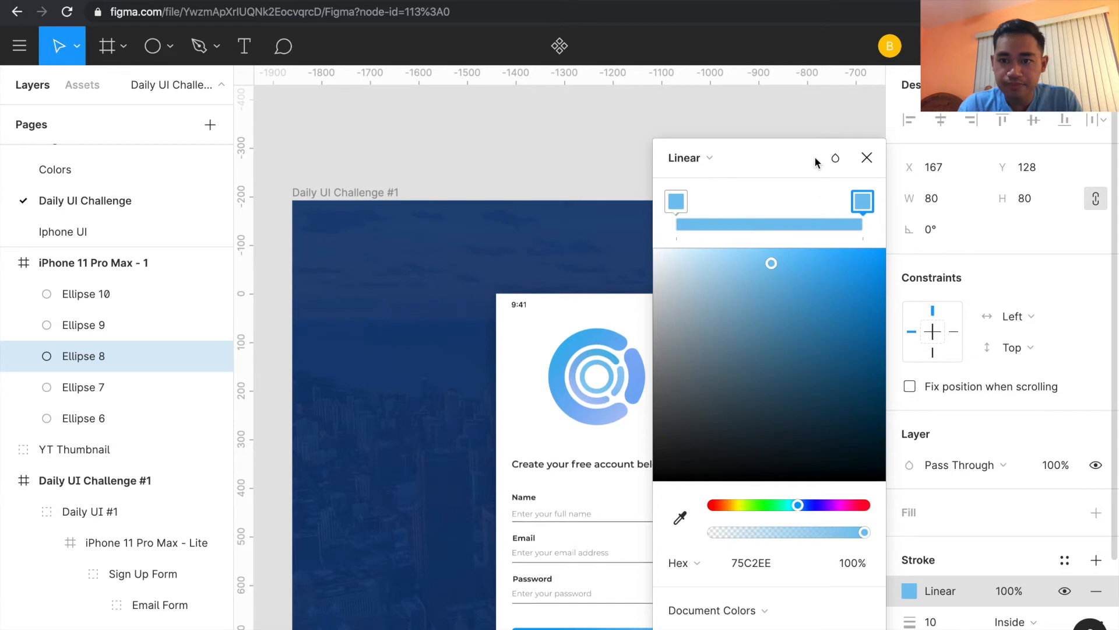
{"action": "left_click", "coordinate": [867, 159]}
{"action": "scroll", "coordinate": [819, 183], "scroll_direction": "right", "scroll_amount": 10}
{"action": "key", "text": "super+minus"}
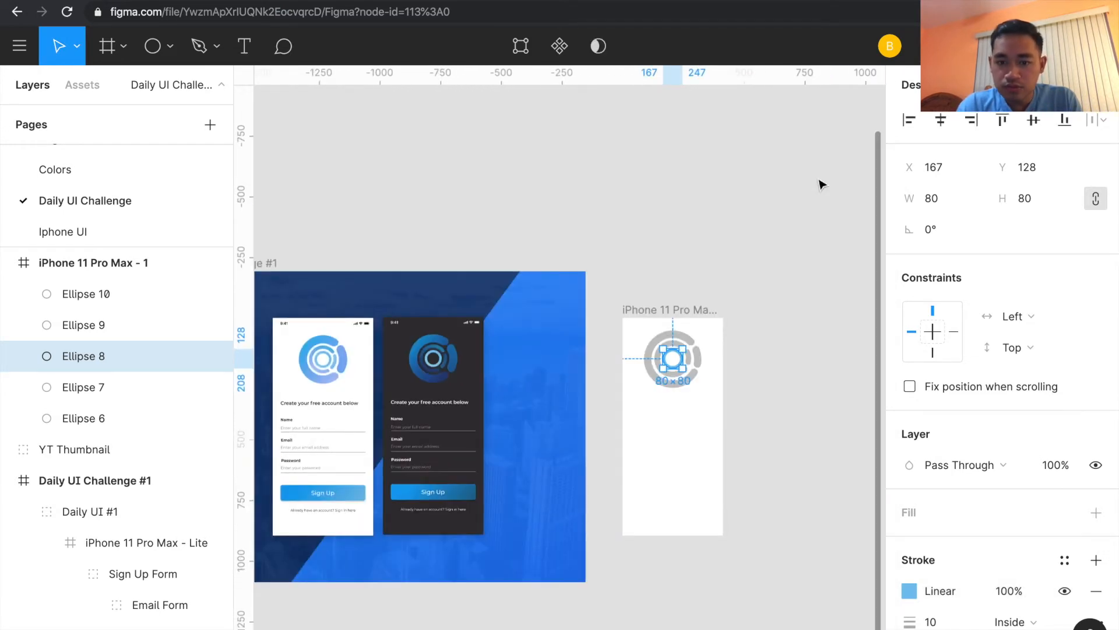
{"action": "left_click", "coordinate": [688, 422]}
{"action": "scroll", "coordinate": [688, 419], "scroll_direction": "left", "scroll_amount": 2}
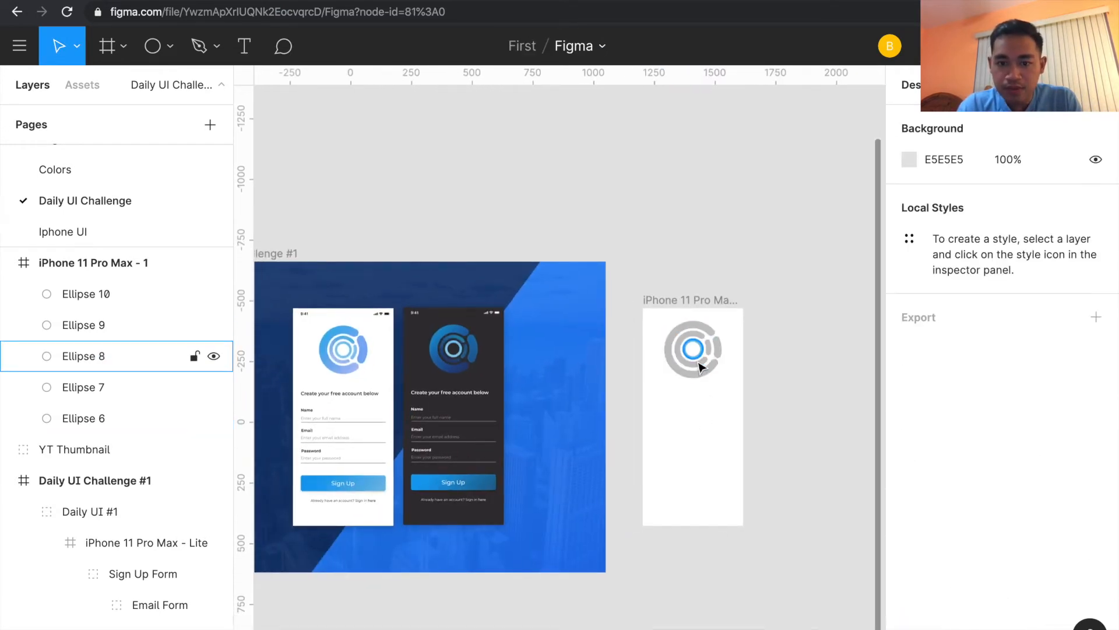
{"action": "left_click", "coordinate": [701, 367]}
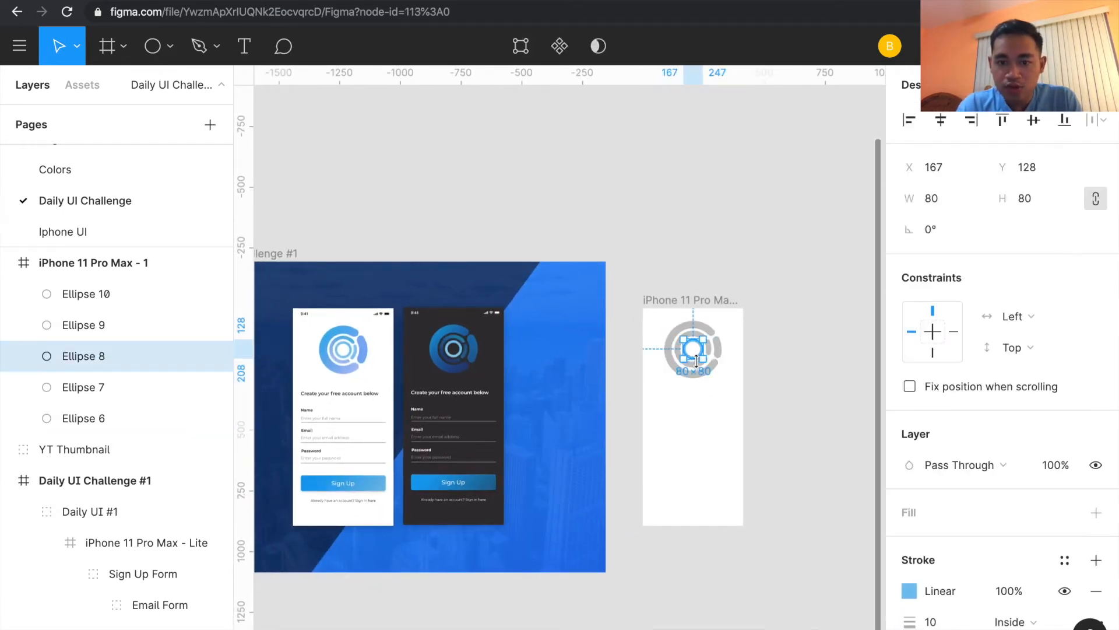
{"action": "left_click", "coordinate": [710, 394]}
- Stretch the centre ring's stroke gradient so it starts above the outer ring and ends below it
{"action": "key", "text": "super+plus"}
{"action": "key", "text": "super+plus"}
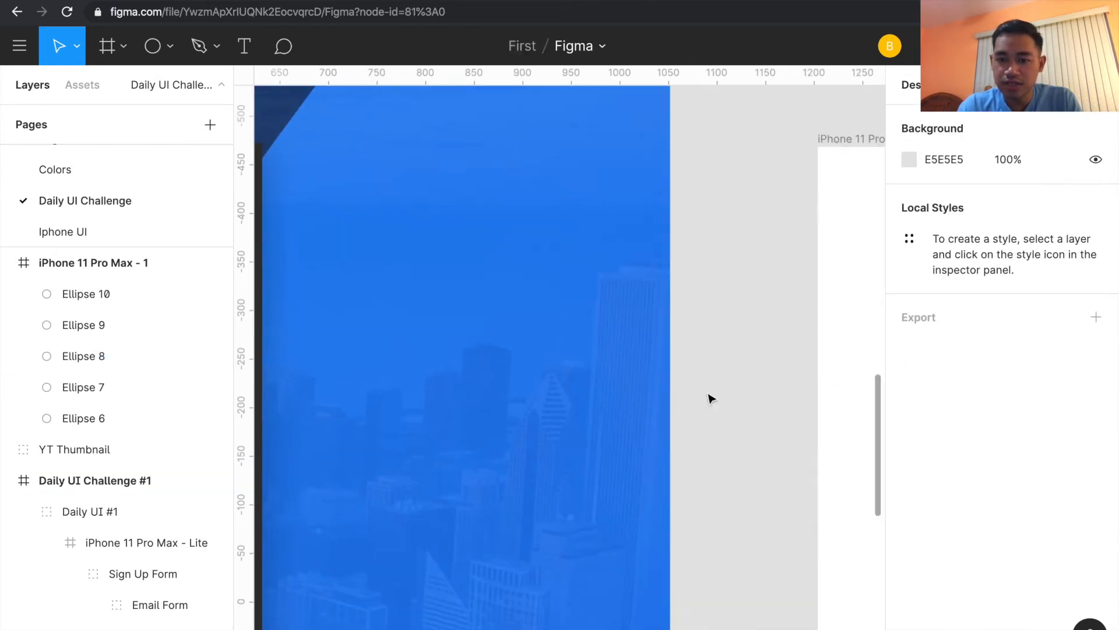
{"action": "scroll", "coordinate": [710, 399], "scroll_direction": "right", "scroll_amount": 8}
{"action": "left_click", "coordinate": [571, 375]}
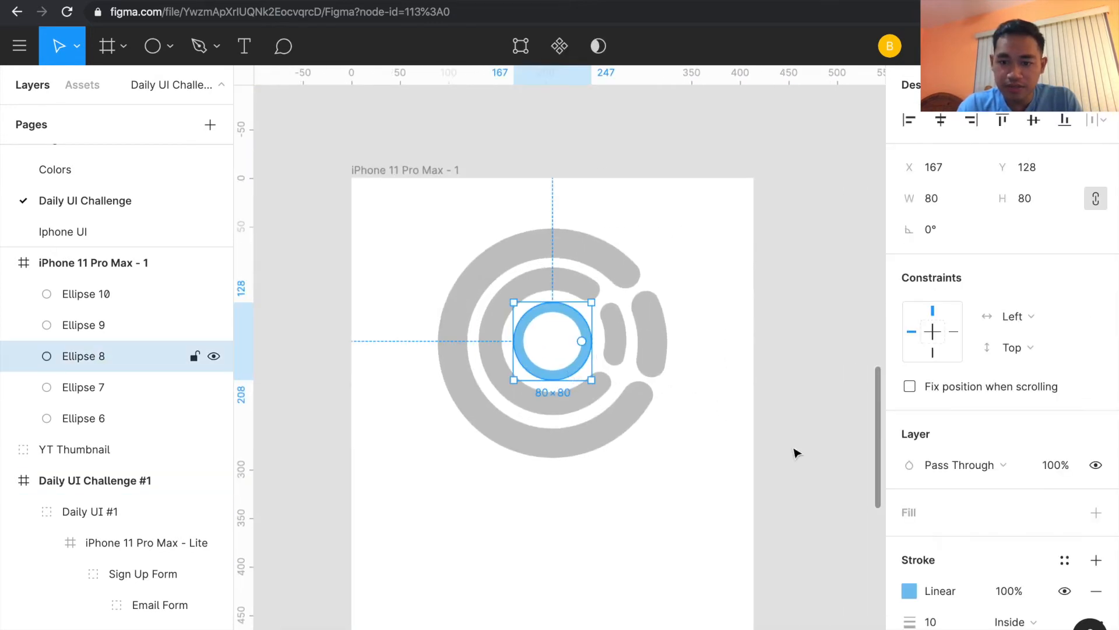
{"action": "left_click", "coordinate": [909, 591]}
{"action": "mouse_move", "coordinate": [552, 302]}
{"action": "left_mouse_down"}
{"action": "mouse_move", "coordinate": [550, 214]}
{"action": "mouse_move", "coordinate": [454, 233]}
{"action": "mouse_move", "coordinate": [534, 211]}
{"action": "left_mouse_up"}
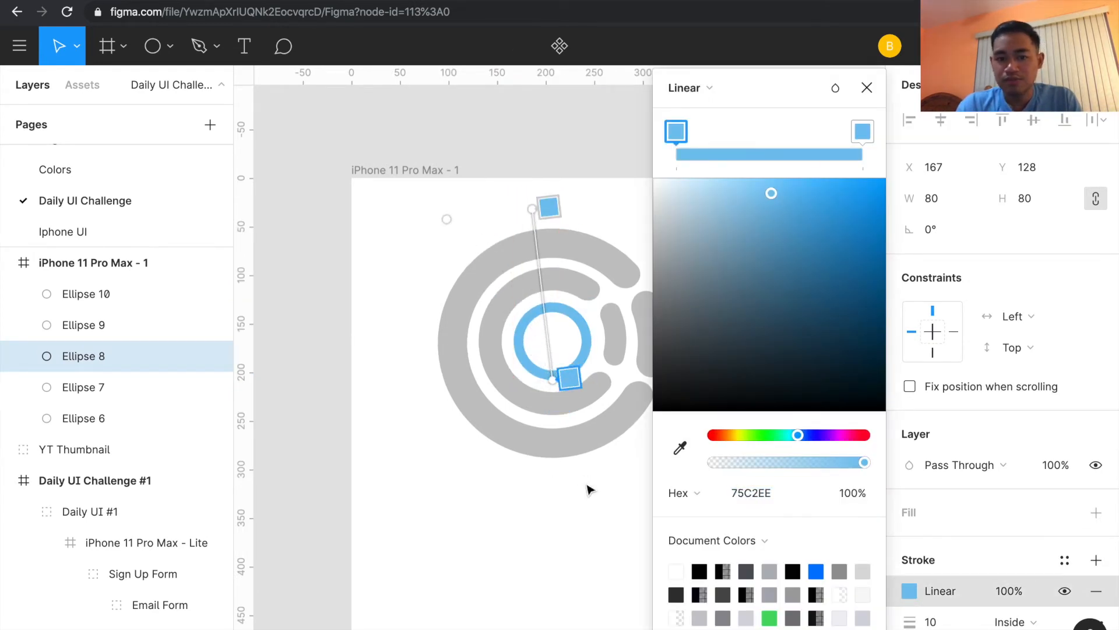
{"action": "left_click_drag", "start_coordinate": [553, 383], "coordinate": [591, 513]}
{"action": "left_click", "coordinate": [867, 87]}
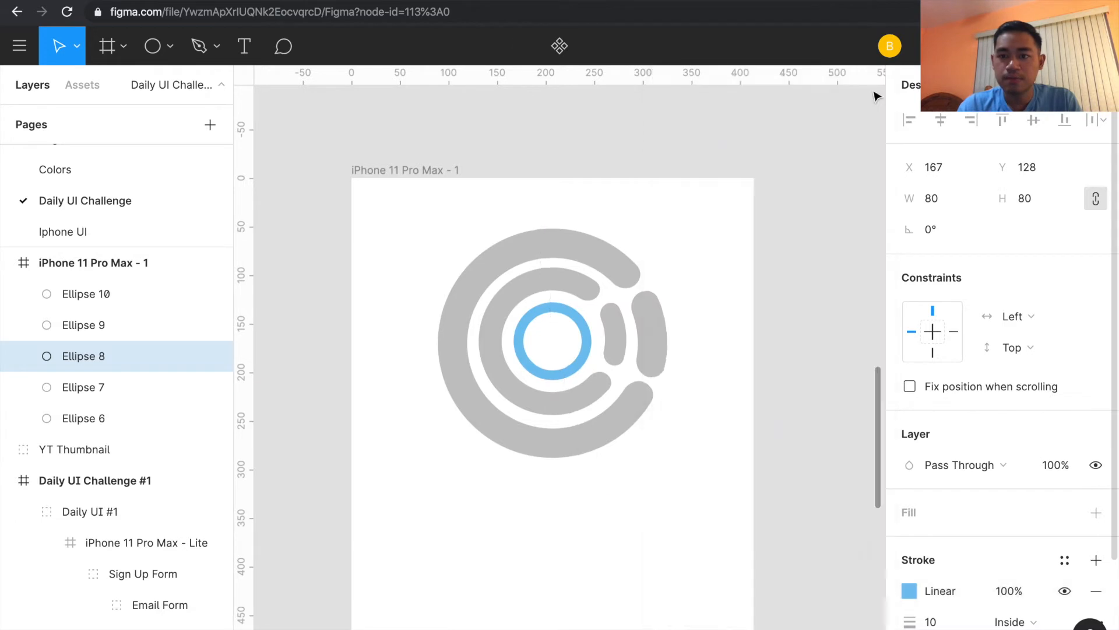
- Change the fill of the 152×152 inner open ring from solid grey to a linear gradient
{"action": "scroll", "coordinate": [698, 293], "scroll_direction": "down", "scroll_amount": 5}
{"action": "scroll", "coordinate": [697, 293], "scroll_direction": "left", "scroll_amount": 4}
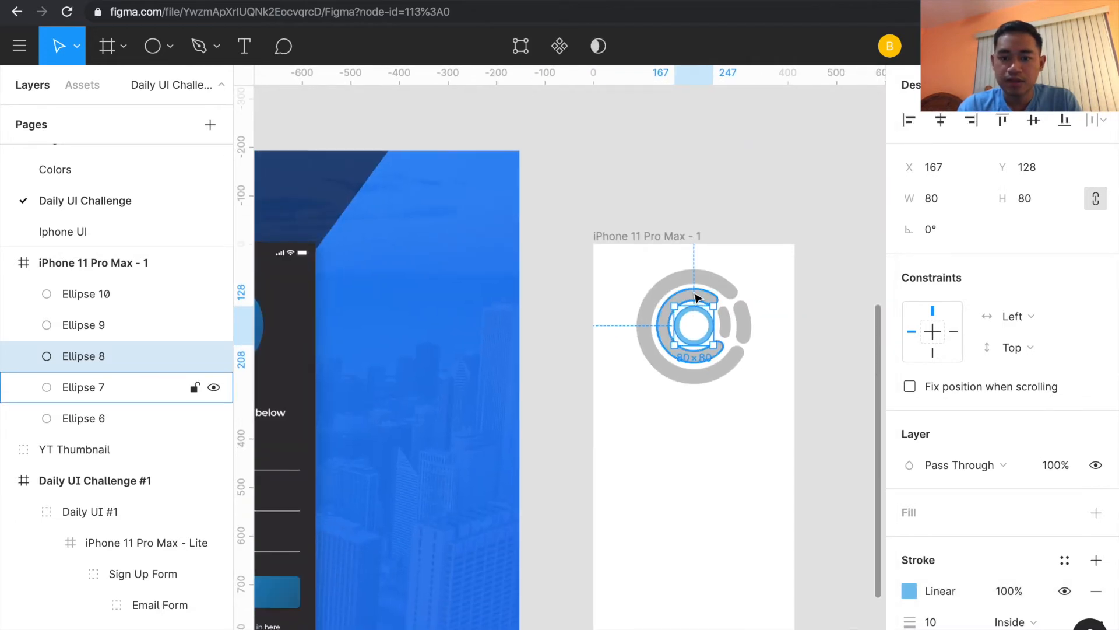
{"action": "left_click", "coordinate": [695, 298]}
{"action": "scroll", "coordinate": [694, 295], "scroll_direction": "down", "scroll_amount": 3}
{"action": "scroll", "coordinate": [694, 295], "scroll_direction": "left", "scroll_amount": 3}
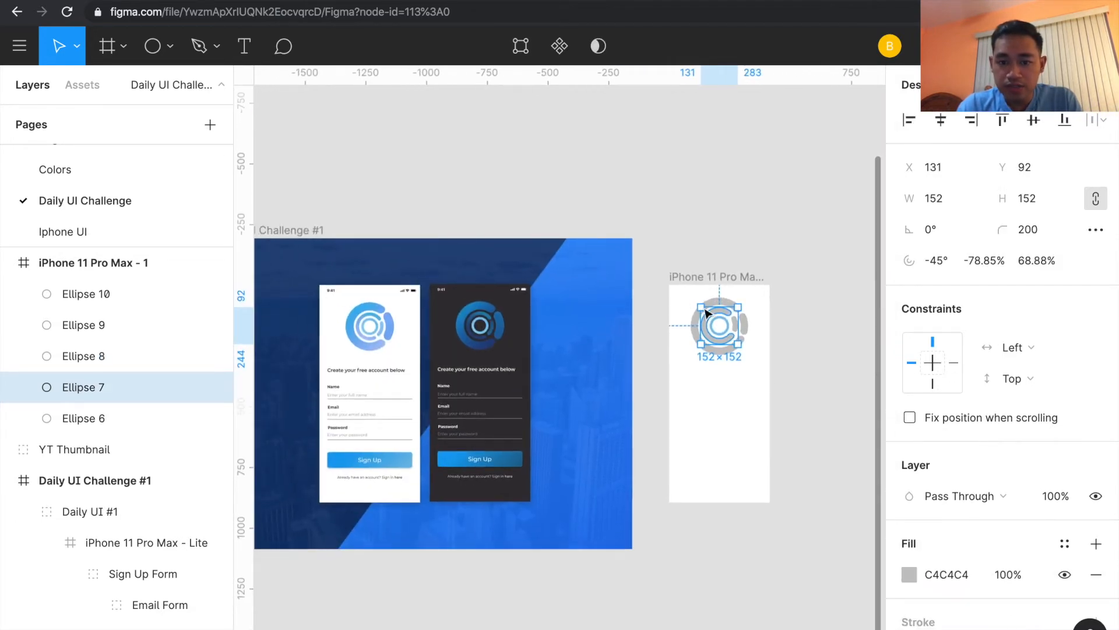
{"action": "left_click", "coordinate": [911, 574]}
{"action": "left_click", "coordinate": [686, 157]}
{"action": "left_click", "coordinate": [694, 177]}
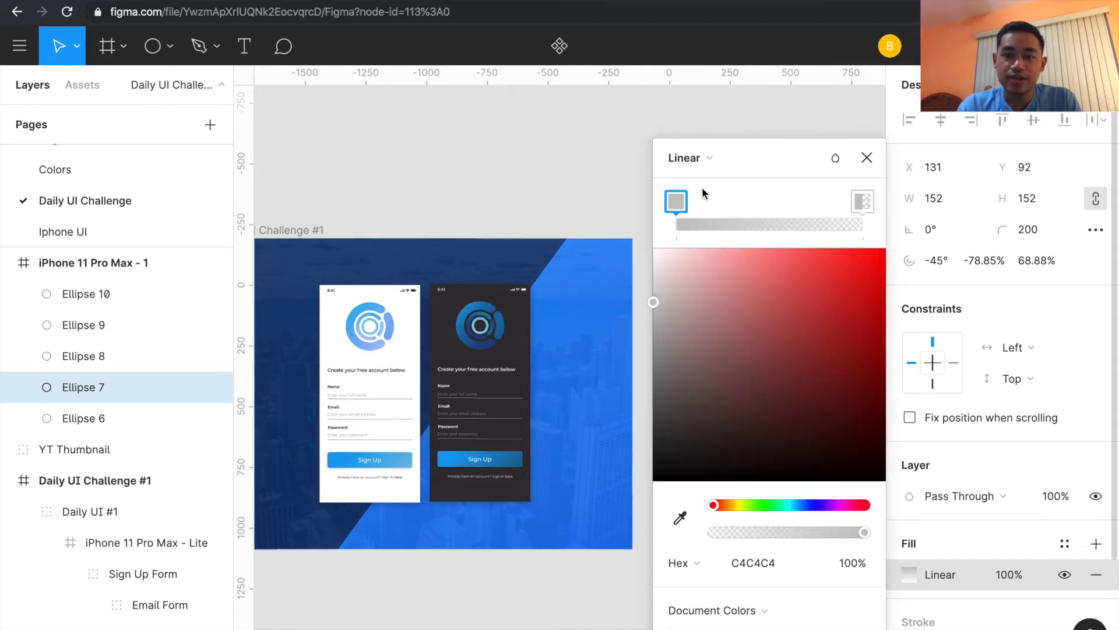
- Sample periwinkle blue from the reference logo's inner ring for the fill gradient's first stop and select the transparent end stop
{"action": "left_click", "coordinate": [680, 518]}
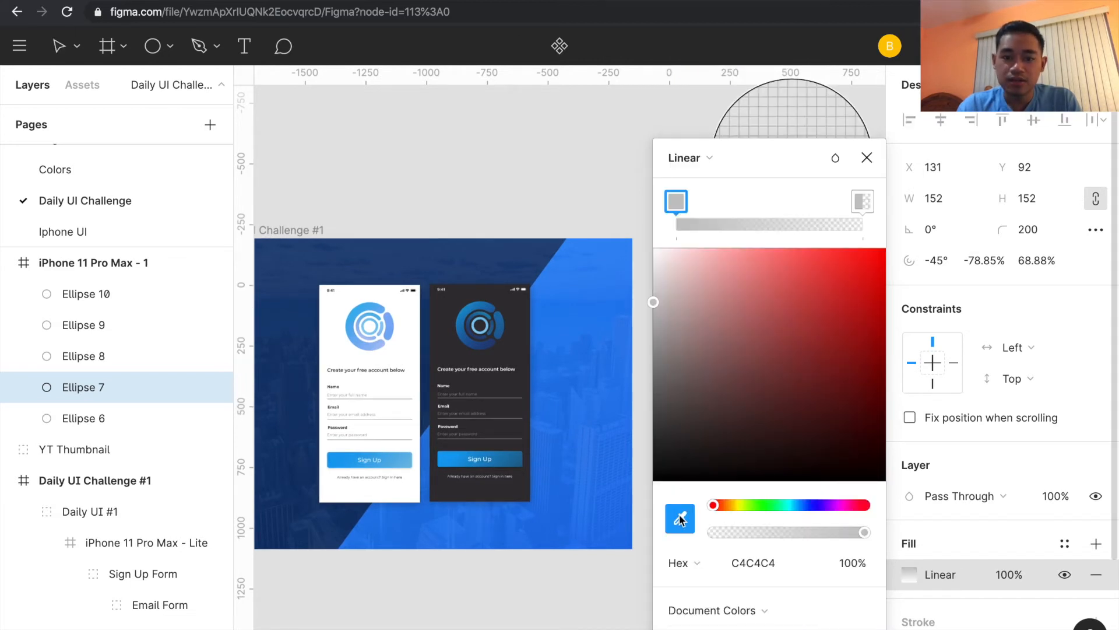
{"action": "left_click", "coordinate": [376, 335]}
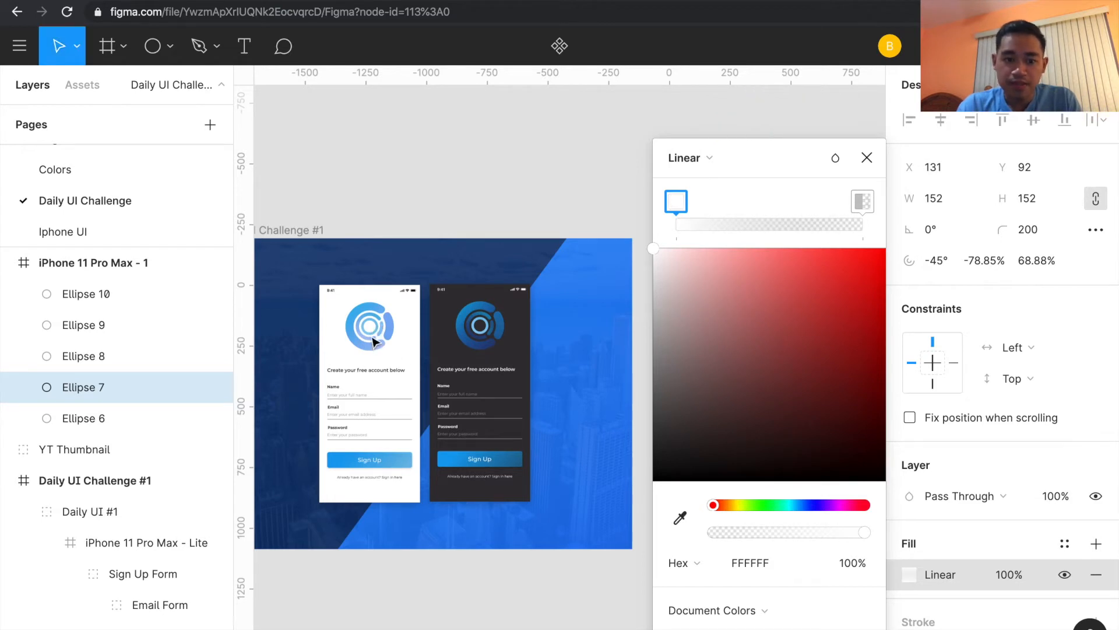
{"action": "key", "text": "super+equal"}
{"action": "scroll", "coordinate": [387, 366], "scroll_direction": "left", "scroll_amount": 4}
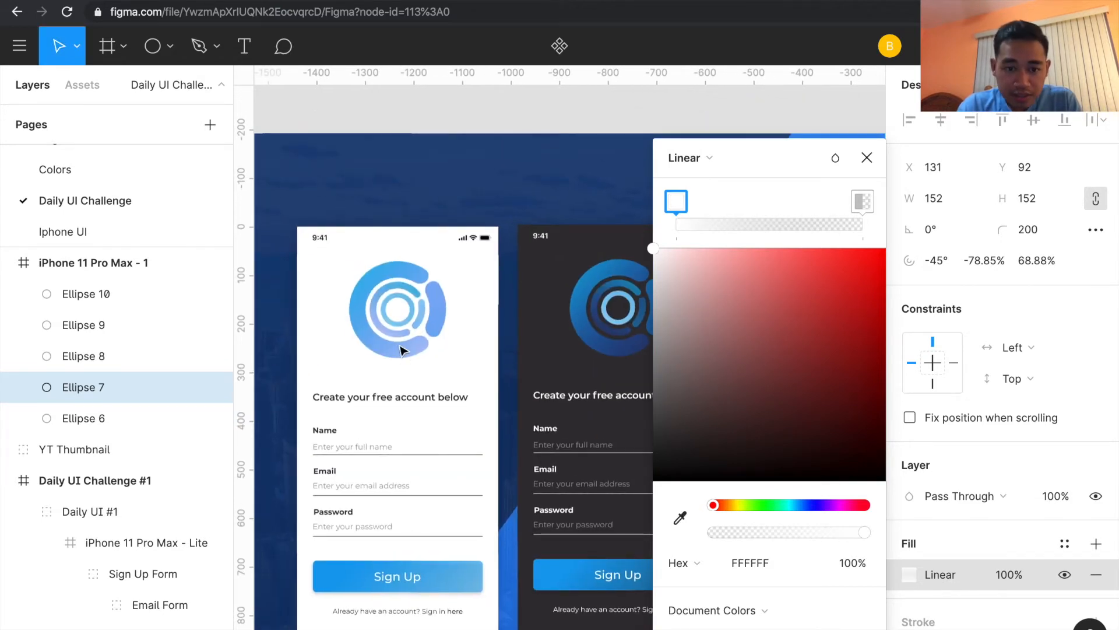
{"action": "left_click", "coordinate": [680, 518]}
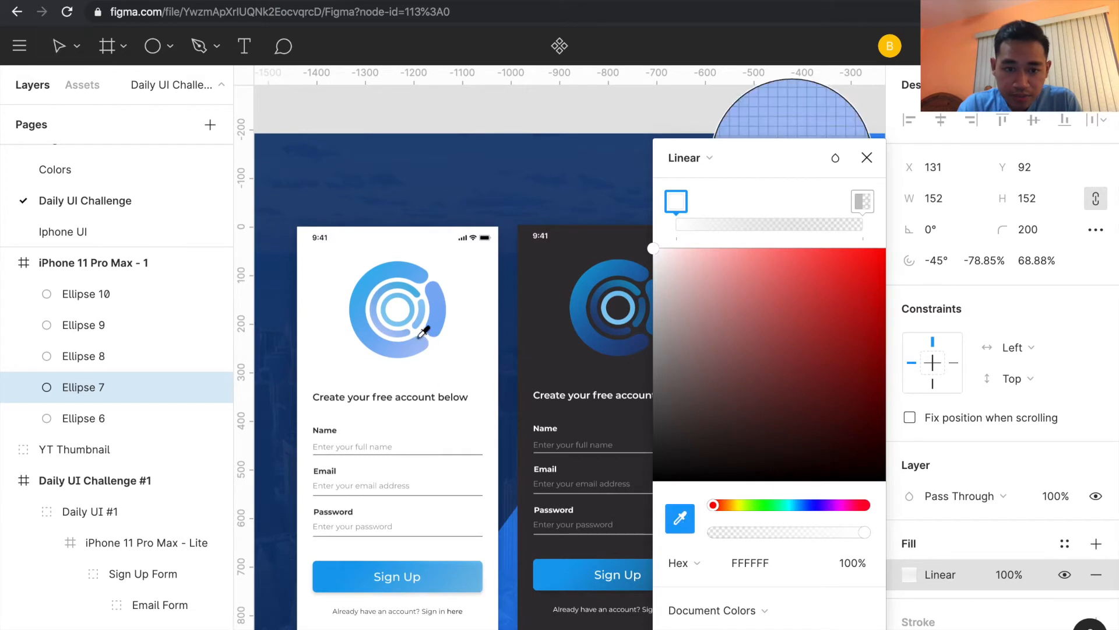
{"action": "left_click", "coordinate": [810, 135]}
{"action": "left_click", "coordinate": [860, 203]}
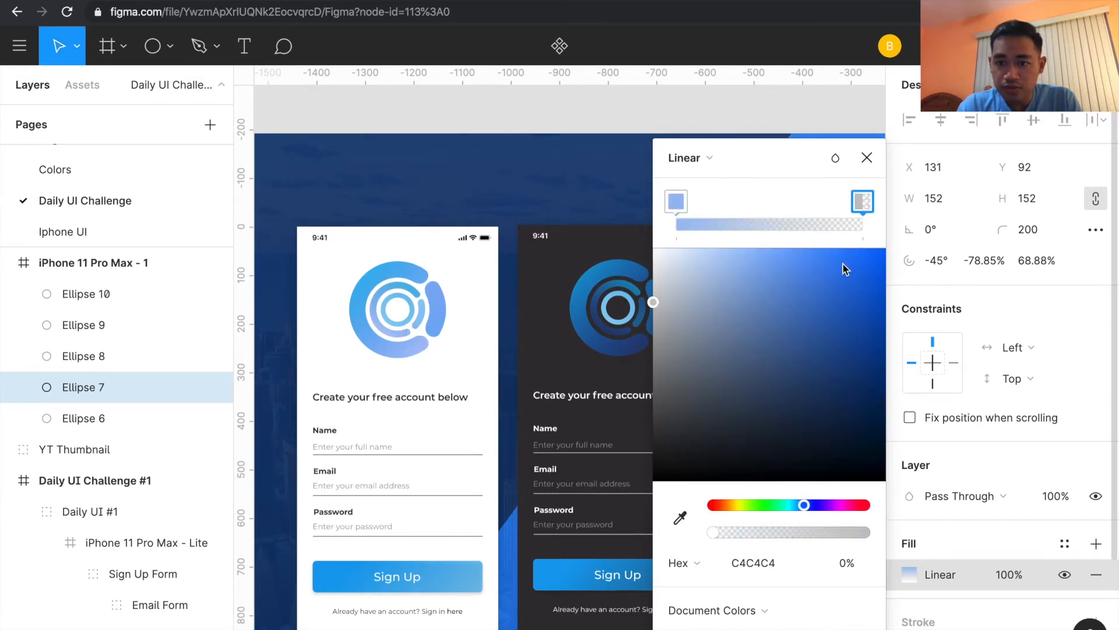
- Set the inner open ring's end gradient stop to opaque blue 4FB7E5 sampled from the reference logo
{"action": "left_click", "coordinate": [681, 518]}
{"action": "left_click", "coordinate": [834, 135]}
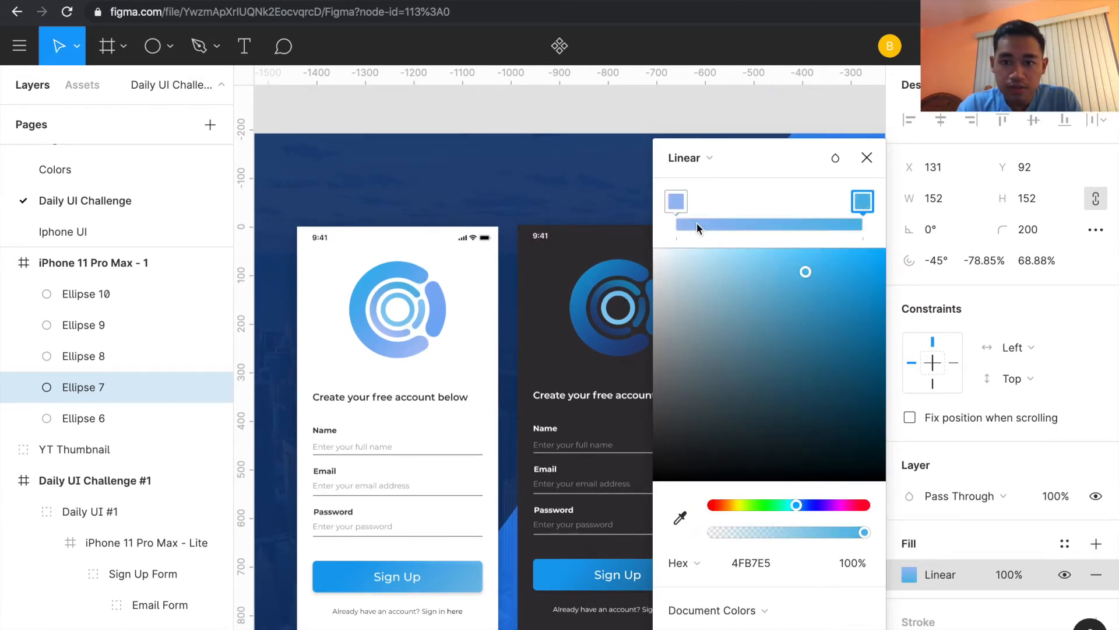
{"action": "left_click", "coordinate": [868, 158]}
- Change the fill of the 236×236 outer open ring from solid grey to a linear gradient
{"action": "scroll", "coordinate": [782, 227], "scroll_direction": "right", "scroll_amount": 12}
{"action": "scroll", "coordinate": [781, 228], "scroll_direction": "left", "scroll_amount": 1}
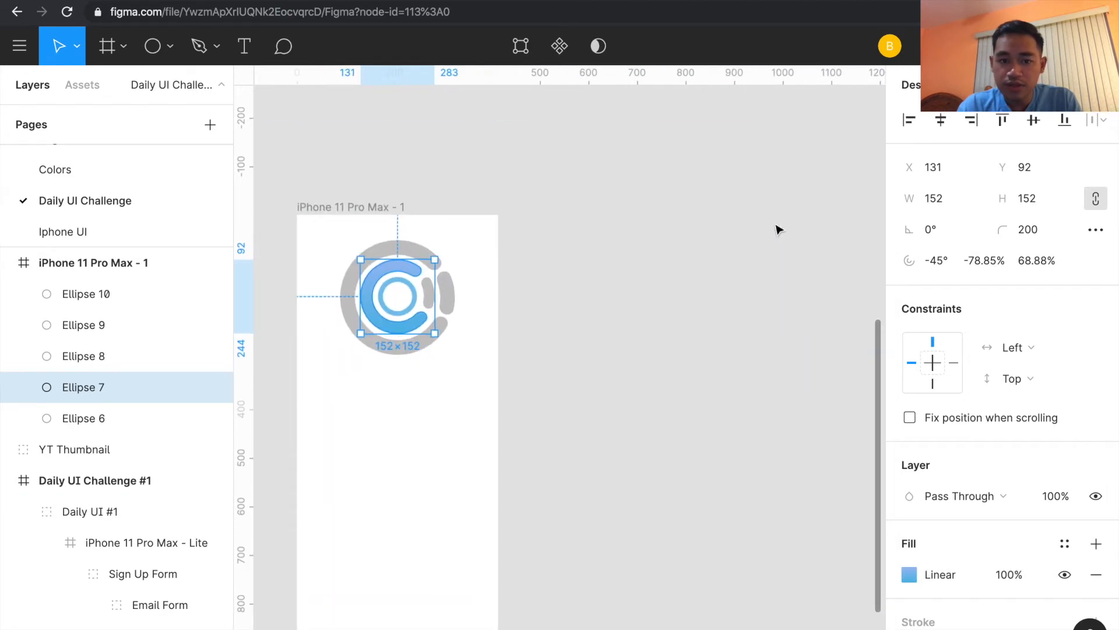
{"action": "left_click", "coordinate": [415, 252]}
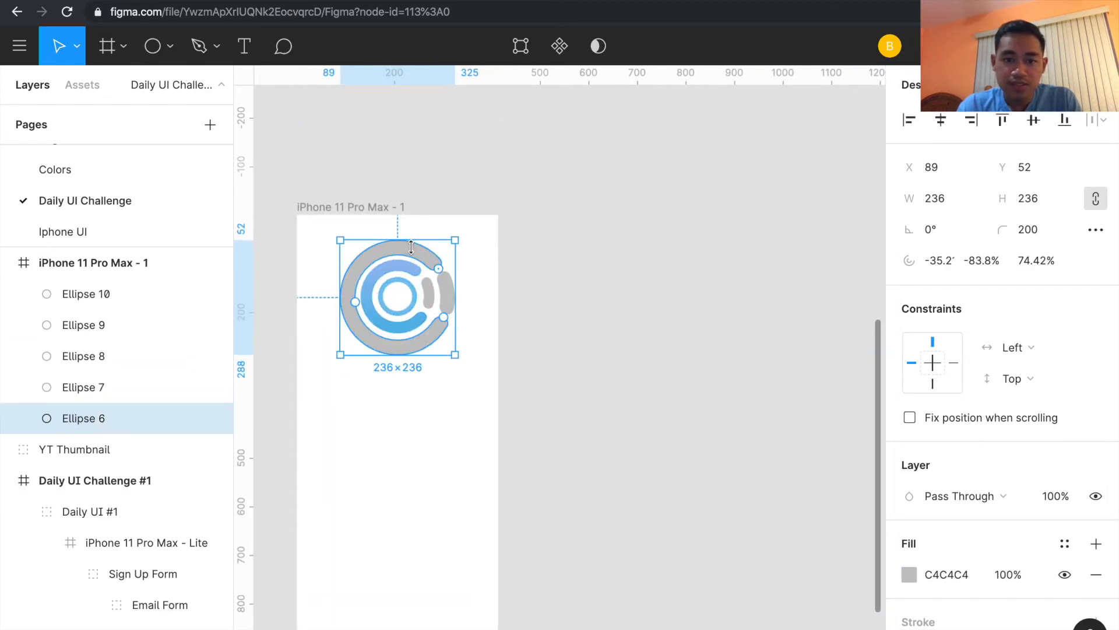
{"action": "scroll", "coordinate": [412, 250], "scroll_direction": "left", "scroll_amount": 15}
{"action": "left_click", "coordinate": [909, 574]}
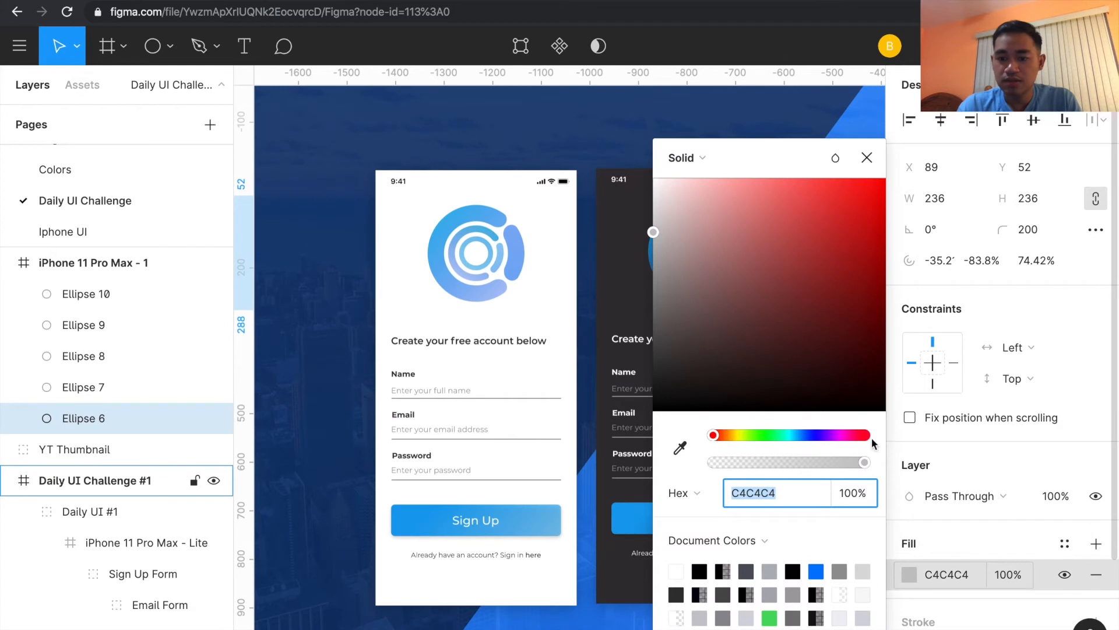
{"action": "left_click", "coordinate": [693, 159]}
{"action": "left_click", "coordinate": [704, 181]}
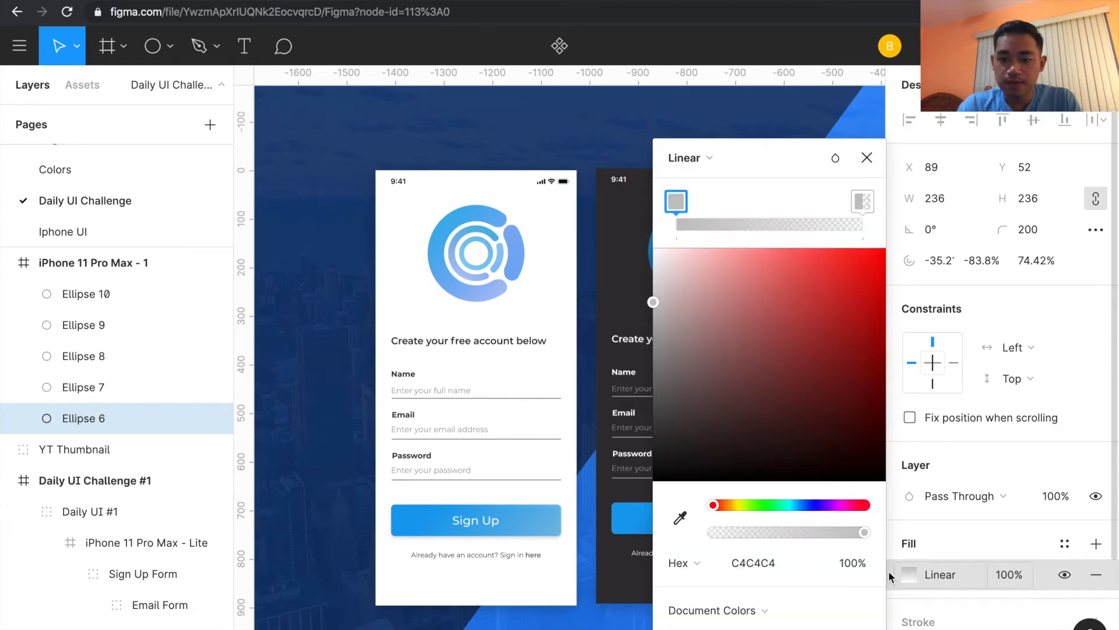
- Set the outer open ring's gradient stops to periwinkle 9FBEF6 and blue sampled from the lower and upper ends of the reference logo's outer ring
{"action": "left_click", "coordinate": [680, 518]}
{"action": "left_click", "coordinate": [502, 278]}
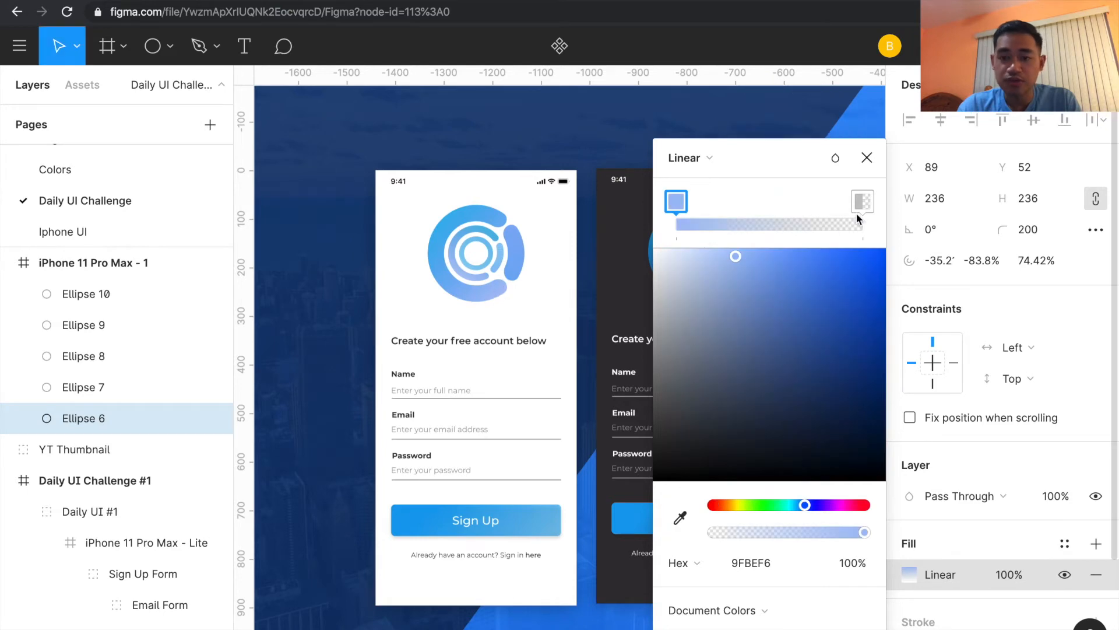
{"action": "left_click", "coordinate": [681, 518]}
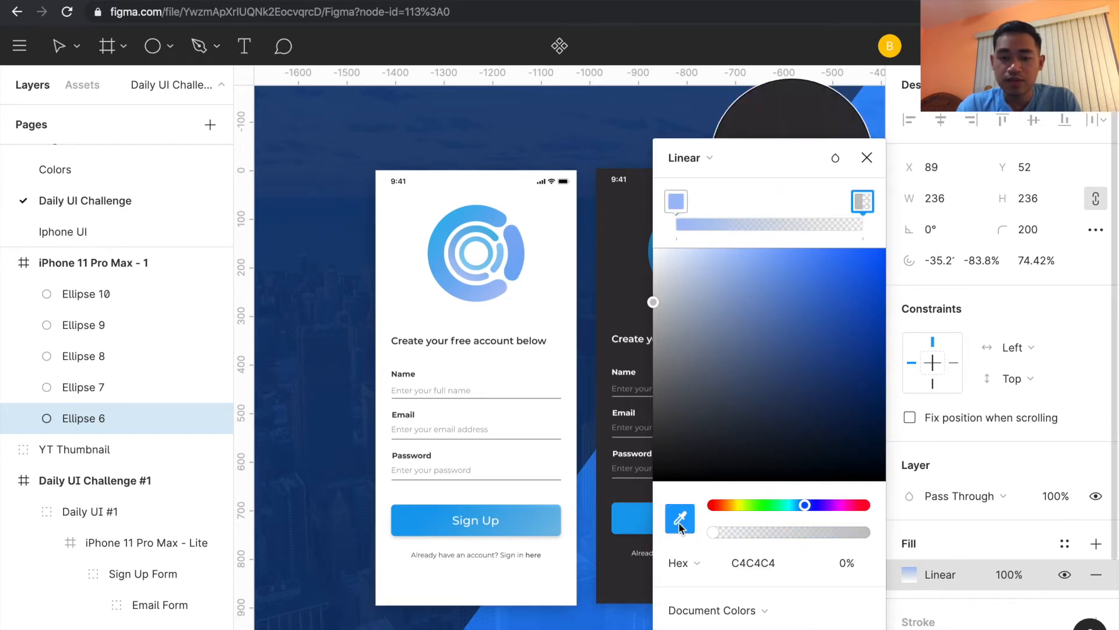
{"action": "left_click", "coordinate": [502, 213]}
{"action": "left_click", "coordinate": [866, 158]}
- Change the fill of the small inner arc beside the inner ring from solid grey to a linear gradient
{"action": "scroll", "coordinate": [762, 299], "scroll_direction": "right", "scroll_amount": 10}
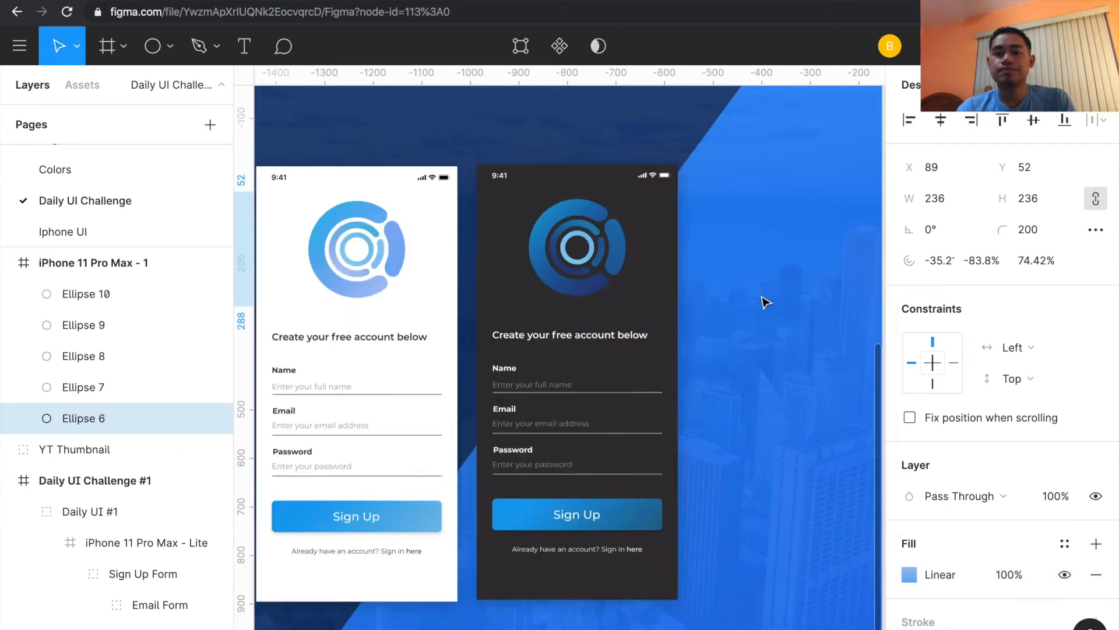
{"action": "left_click", "coordinate": [814, 308]}
{"action": "scroll", "coordinate": [815, 308], "scroll_direction": "left", "scroll_amount": 10}
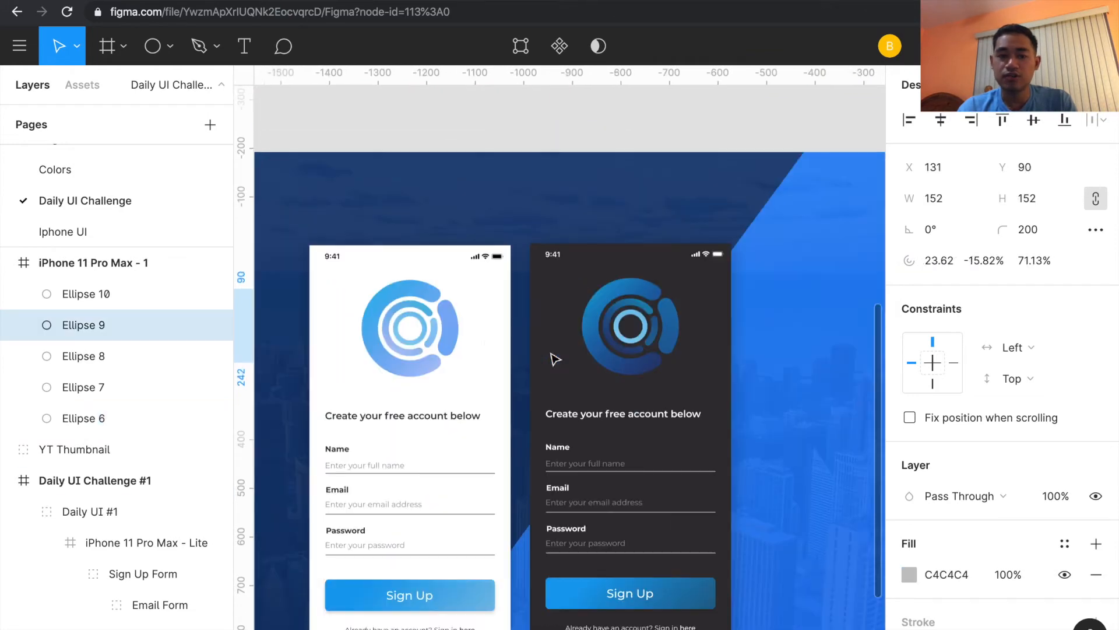
{"action": "left_click", "coordinate": [910, 574]}
{"action": "left_click", "coordinate": [685, 156]}
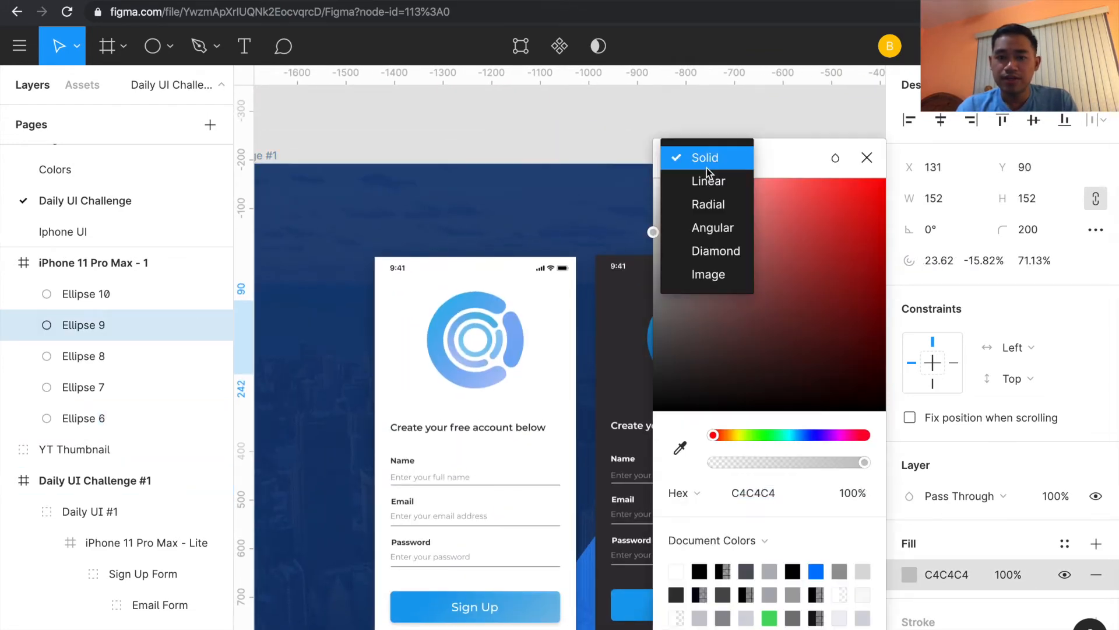
{"action": "left_click", "coordinate": [707, 180]}
- Sample light blue from the reference logo's small inner arc for both gradient stops, using 8CC9F5 for the end stop moved slightly inward
{"action": "left_click", "coordinate": [682, 521]}
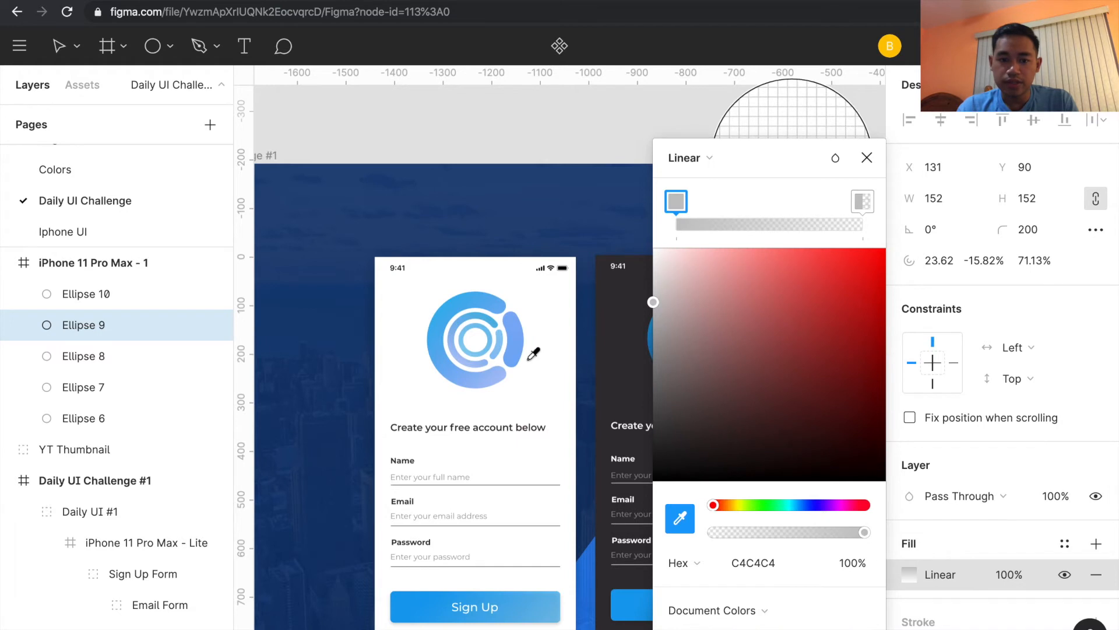
{"action": "left_click", "coordinate": [508, 347]}
{"action": "left_click_drag", "start_coordinate": [853, 201], "coordinate": [847, 201]}
{"action": "left_click", "coordinate": [680, 518]}
{"action": "left_click", "coordinate": [503, 334]}
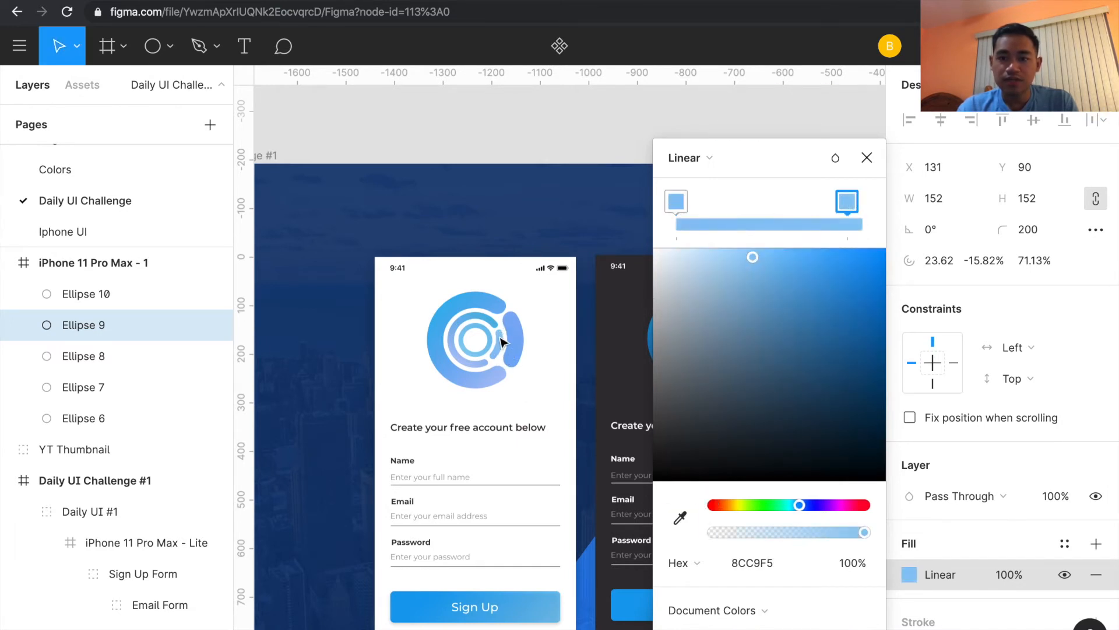
{"action": "left_click", "coordinate": [867, 158]}
- Change the fill of the outer arc segment in the large ring's gap from solid grey to a linear gradient
{"action": "scroll", "coordinate": [837, 233], "scroll_direction": "right", "scroll_amount": 5}
{"action": "scroll", "coordinate": [831, 248], "scroll_direction": "right", "scroll_amount": 5}
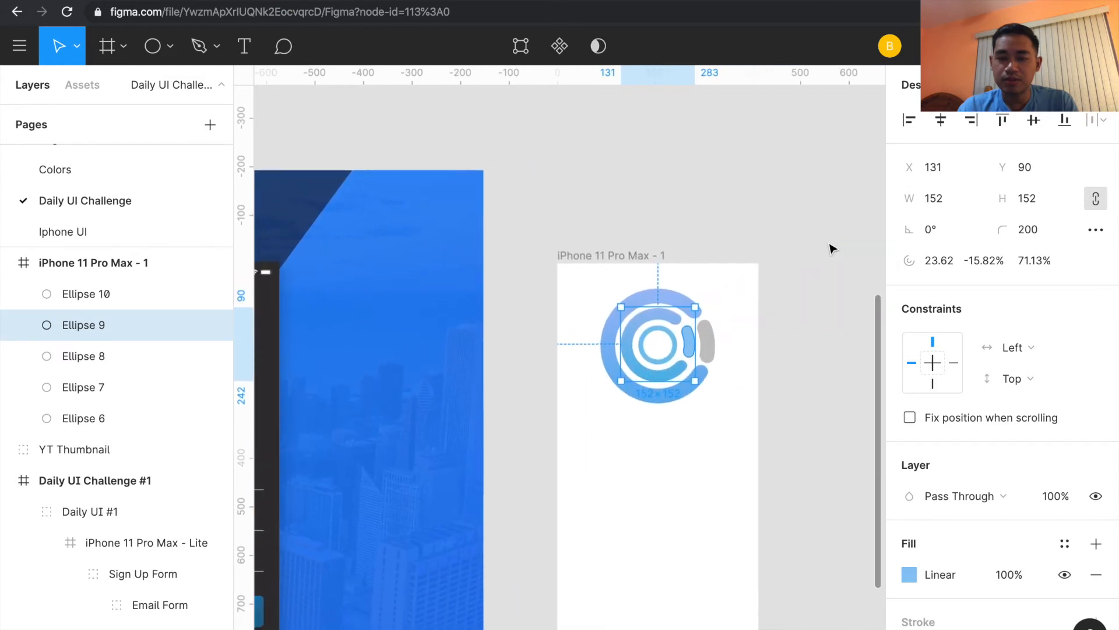
{"action": "left_click", "coordinate": [718, 339]}
{"action": "scroll", "coordinate": [532, 357], "scroll_direction": "left", "scroll_amount": 4}
{"action": "scroll", "coordinate": [532, 357], "scroll_direction": "left", "scroll_amount": 5}
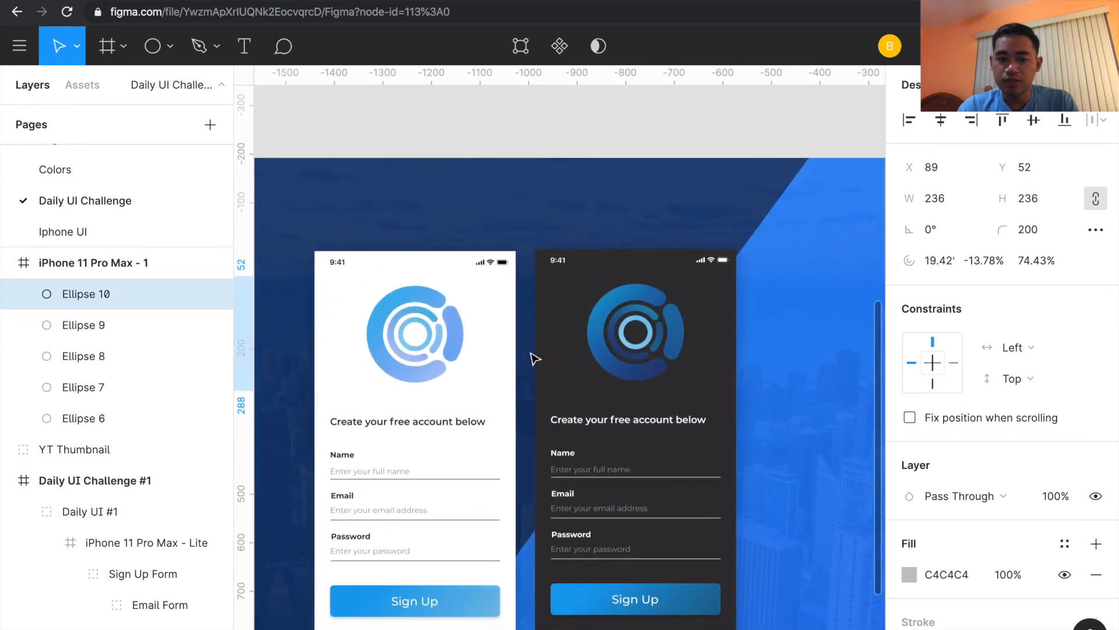
{"action": "left_click", "coordinate": [905, 575]}
{"action": "left_click", "coordinate": [690, 166]}
{"action": "left_click", "coordinate": [691, 178]}
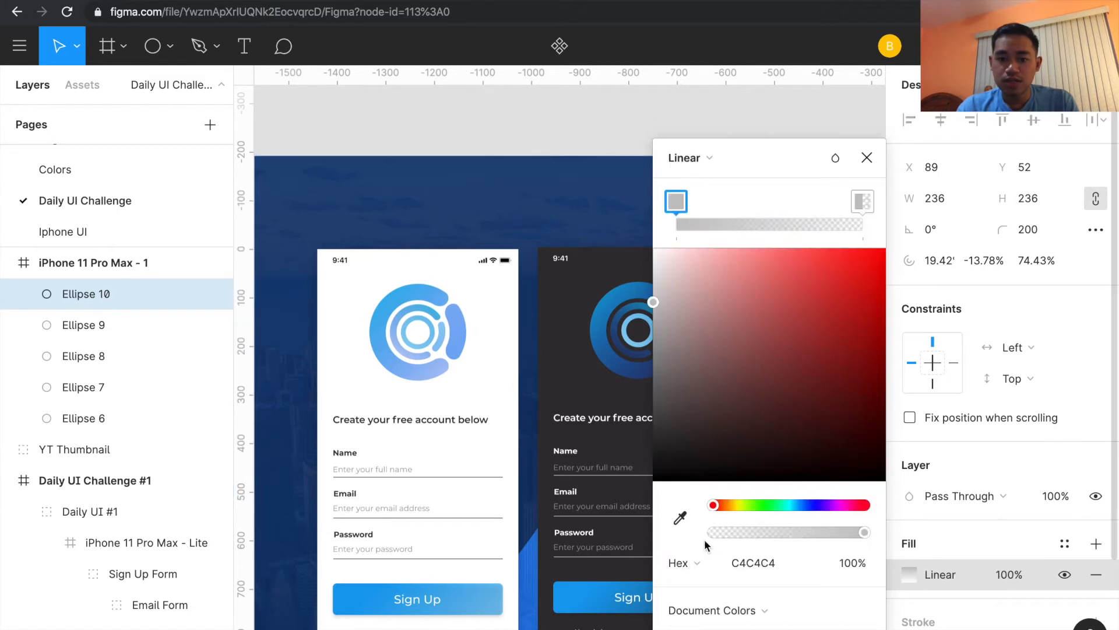
- Set the outer arc segment's gradient stops to 76AEF4 and 80AFF5 sampled from the matching arc in the white reference logo
{"action": "left_click", "coordinate": [680, 517]}
{"action": "left_click", "coordinate": [457, 347]}
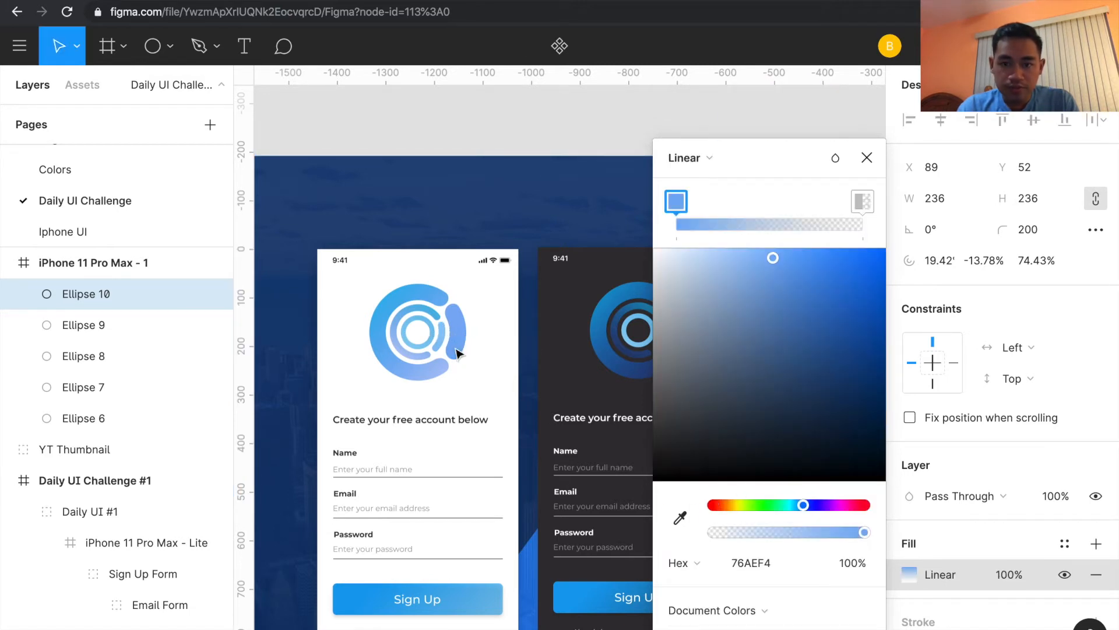
{"action": "left_click", "coordinate": [862, 202]}
{"action": "left_click", "coordinate": [679, 517]}
{"action": "left_click", "coordinate": [457, 309]}
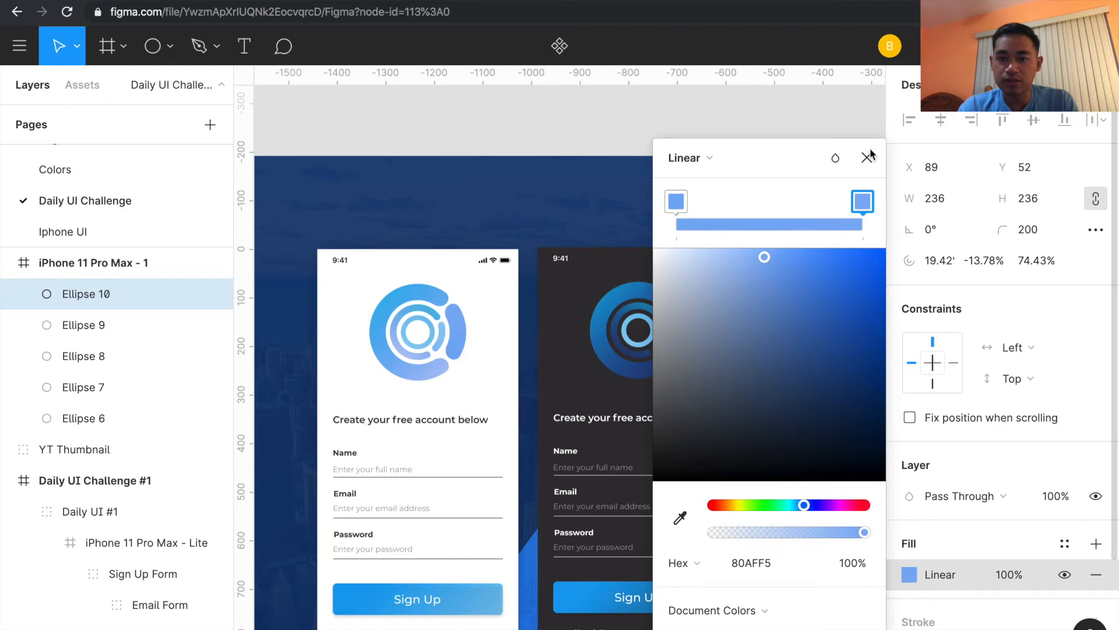
{"action": "left_click", "coordinate": [869, 156]}
- Stretch the outer open ring's fill gradient so it starts above the ring and ends below it
{"action": "key", "text": "shift+2"}
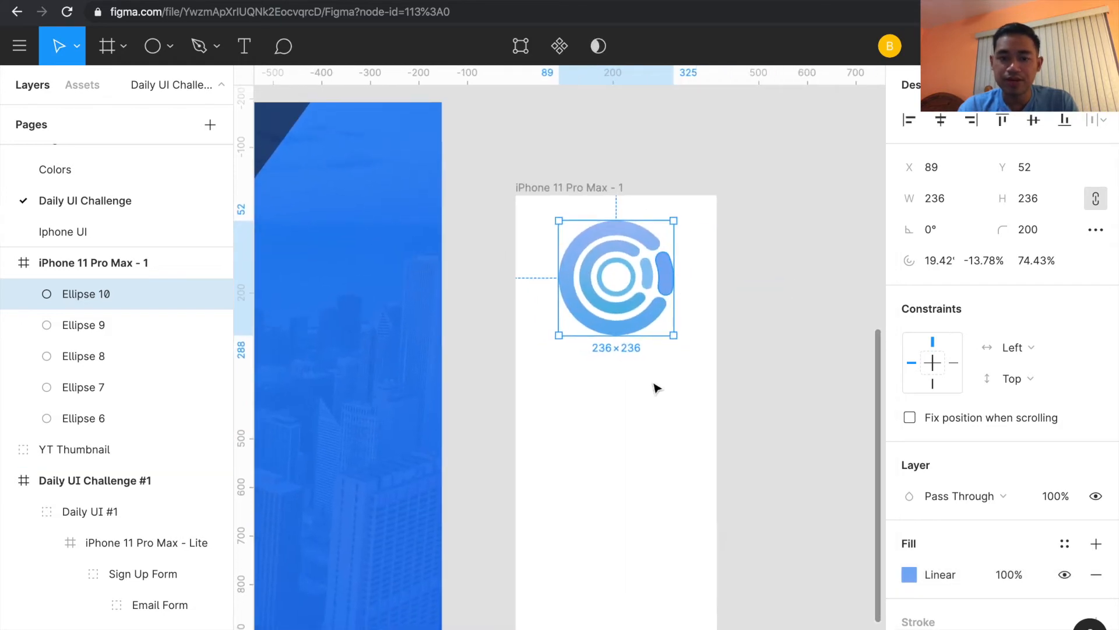
{"action": "left_click", "coordinate": [657, 373]}
{"action": "left_click", "coordinate": [607, 229]}
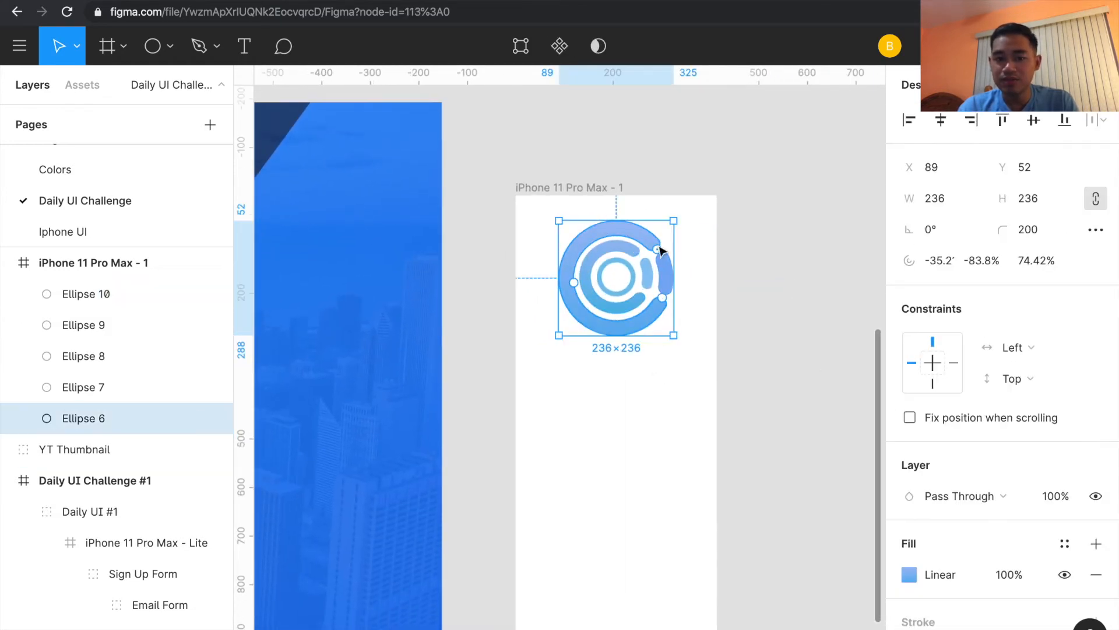
{"action": "left_click", "coordinate": [909, 575]}
{"action": "left_click_drag", "start_coordinate": [618, 221], "coordinate": [612, 157]}
{"action": "left_click_drag", "start_coordinate": [631, 331], "coordinate": [637, 379]}
{"action": "left_click", "coordinate": [862, 91]}
{"action": "left_click", "coordinate": [803, 217]}
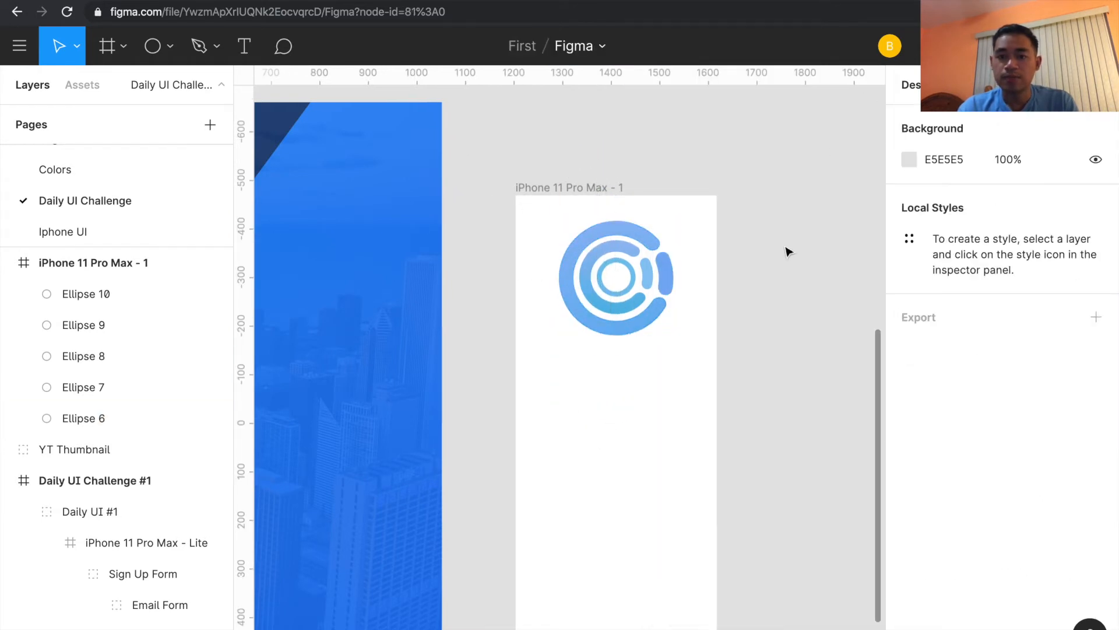
- Compare the new logo with the reference, and group its five ellipses into one object
{"action": "scroll", "coordinate": [696, 334], "scroll_direction": "left", "scroll_amount": 3}
{"action": "scroll", "coordinate": [695, 334], "scroll_direction": "down", "scroll_amount": 2}
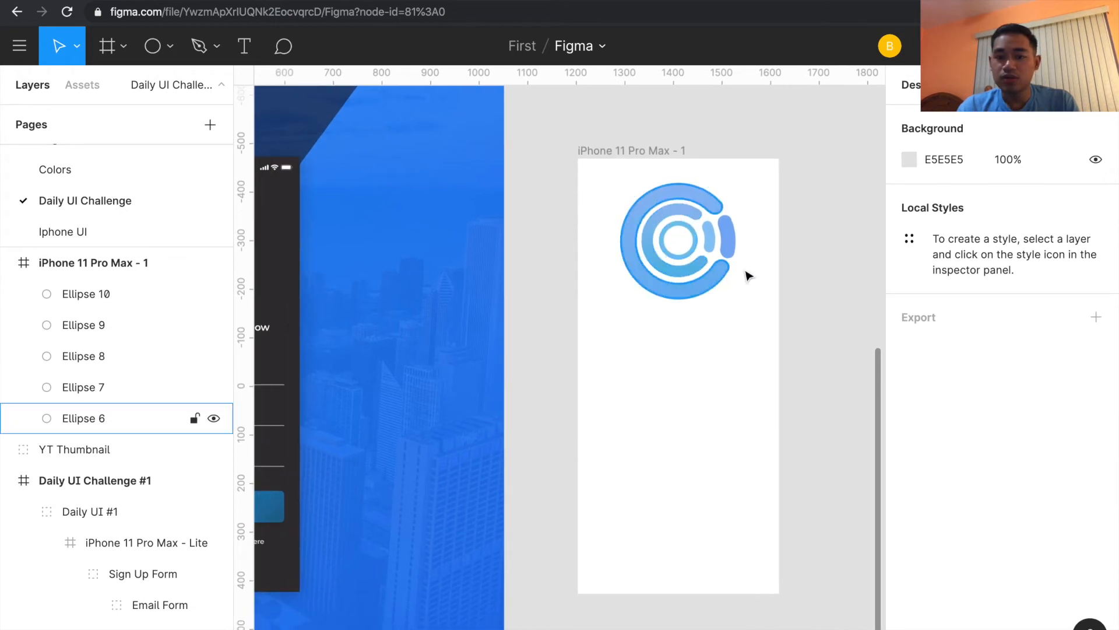
{"action": "scroll", "coordinate": [677, 334], "scroll_direction": "left", "scroll_amount": 10}
{"action": "scroll", "coordinate": [678, 333], "scroll_direction": "down", "scroll_amount": 2}
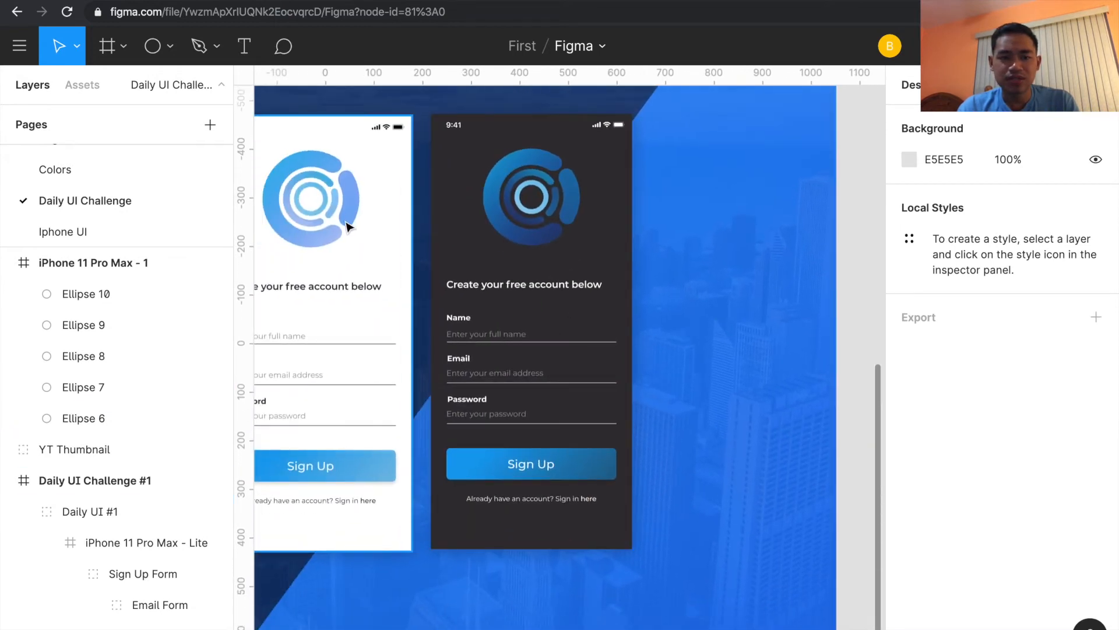
{"action": "scroll", "coordinate": [347, 226], "scroll_direction": "right", "scroll_amount": 10}
{"action": "scroll", "coordinate": [671, 315], "scroll_direction": "down", "scroll_amount": 5}
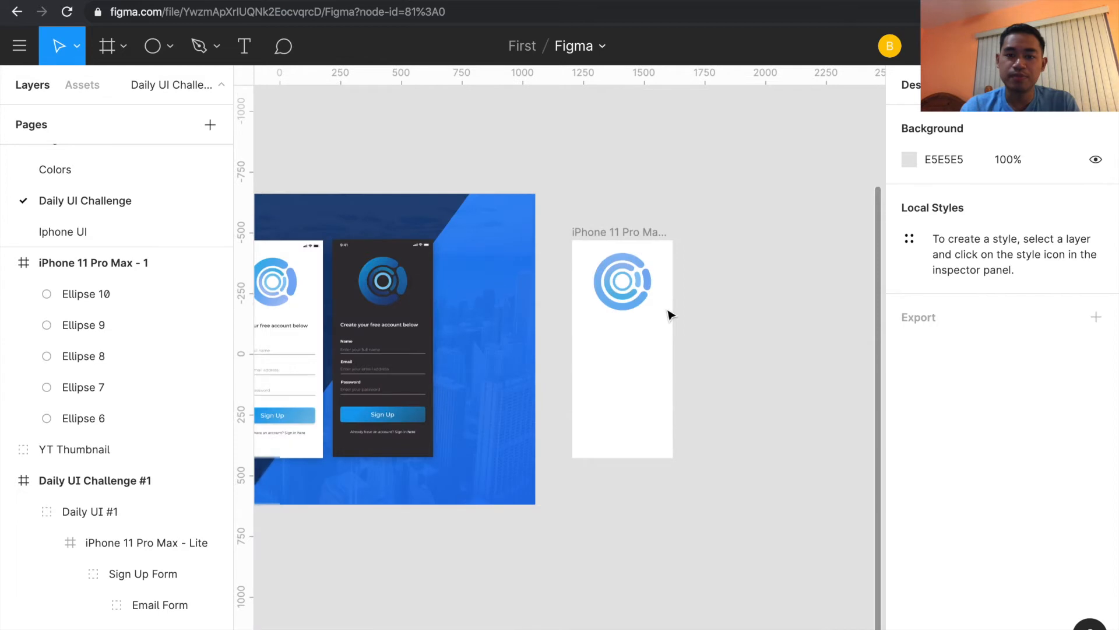
{"action": "left_click_drag", "start_coordinate": [657, 330], "coordinate": [591, 244]}
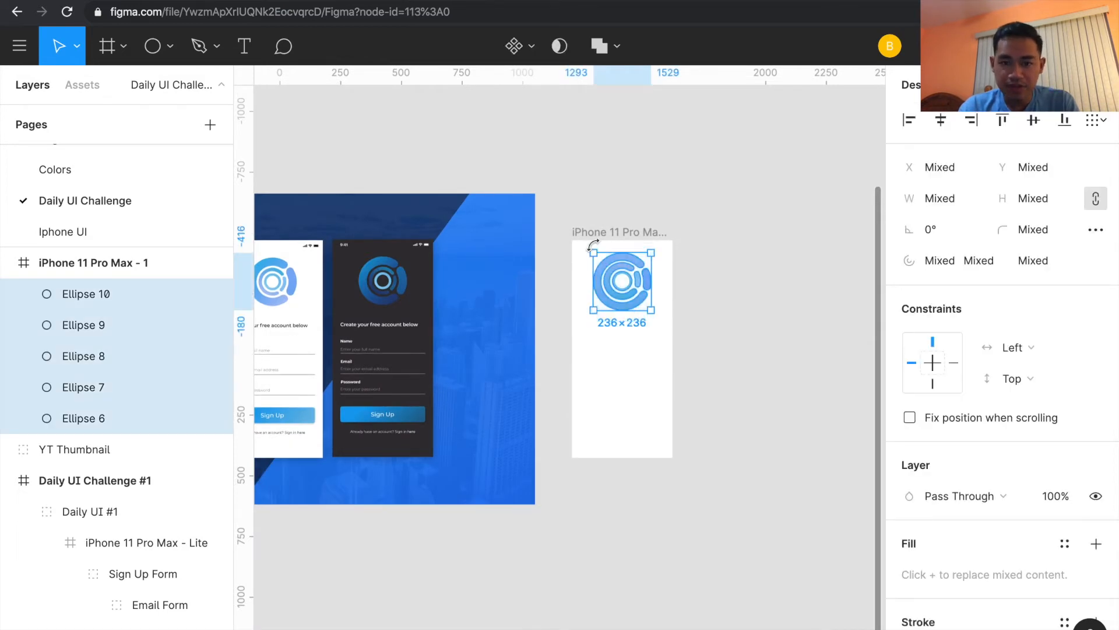
{"action": "key", "text": "ctrl+g"}
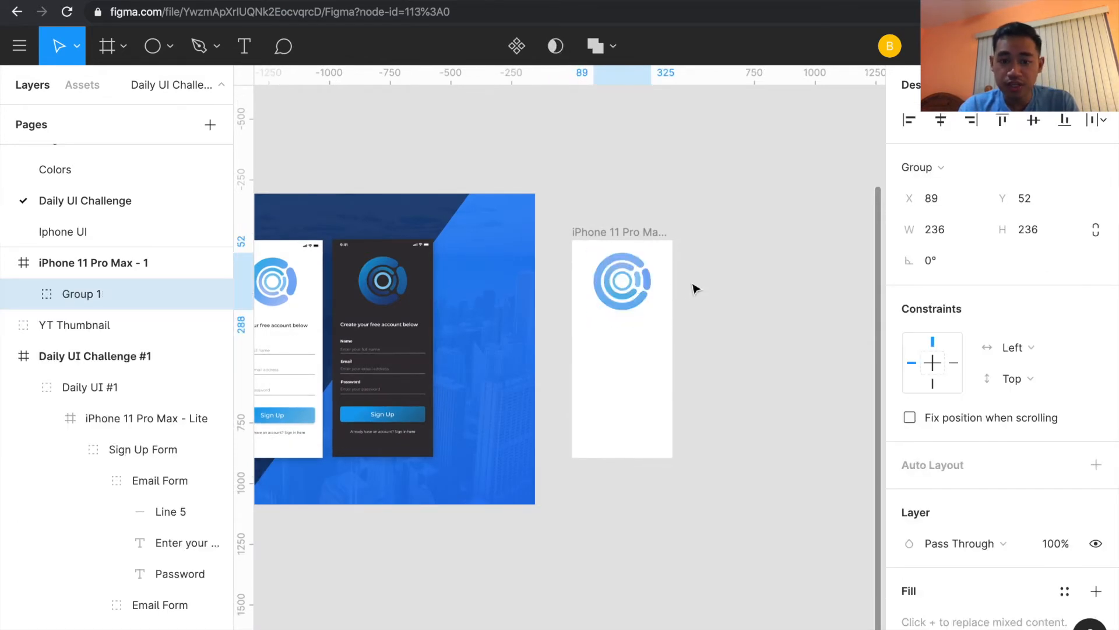
- Scale the grouped logo down proportionally about its centre to suit the size of the reference logo
{"action": "left_click_drag", "start_coordinate": [649, 310], "coordinate": [619, 280]}
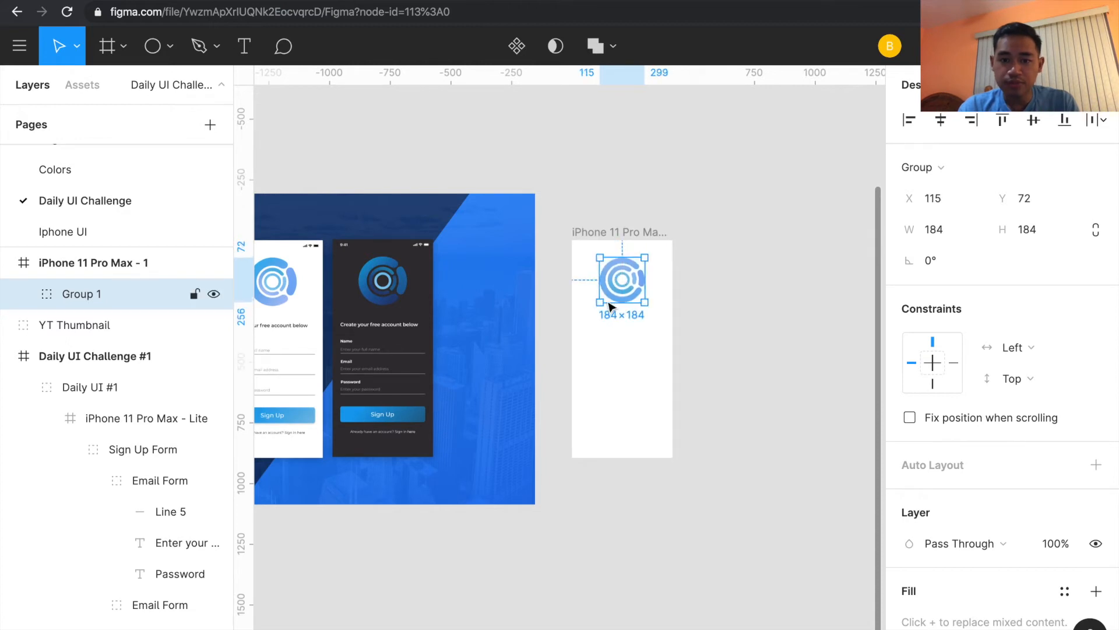
{"action": "left_click", "coordinate": [603, 327]}
{"action": "scroll", "coordinate": [603, 326], "scroll_direction": "left", "scroll_amount": 4}
{"action": "left_click", "coordinate": [700, 279]}
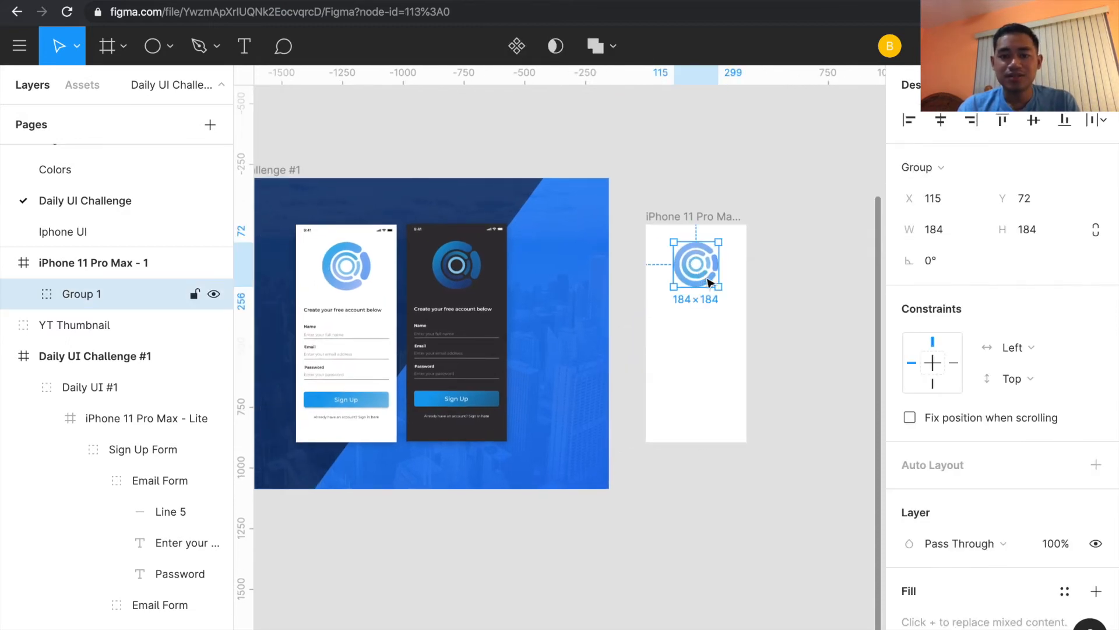
{"action": "mouse_move", "coordinate": [718, 287]}
{"action": "left_mouse_down"}
{"action": "mouse_move", "coordinate": [726, 294]}
{"action": "mouse_move", "coordinate": [704, 272]}
{"action": "left_mouse_up"}
{"action": "left_click", "coordinate": [704, 315]}
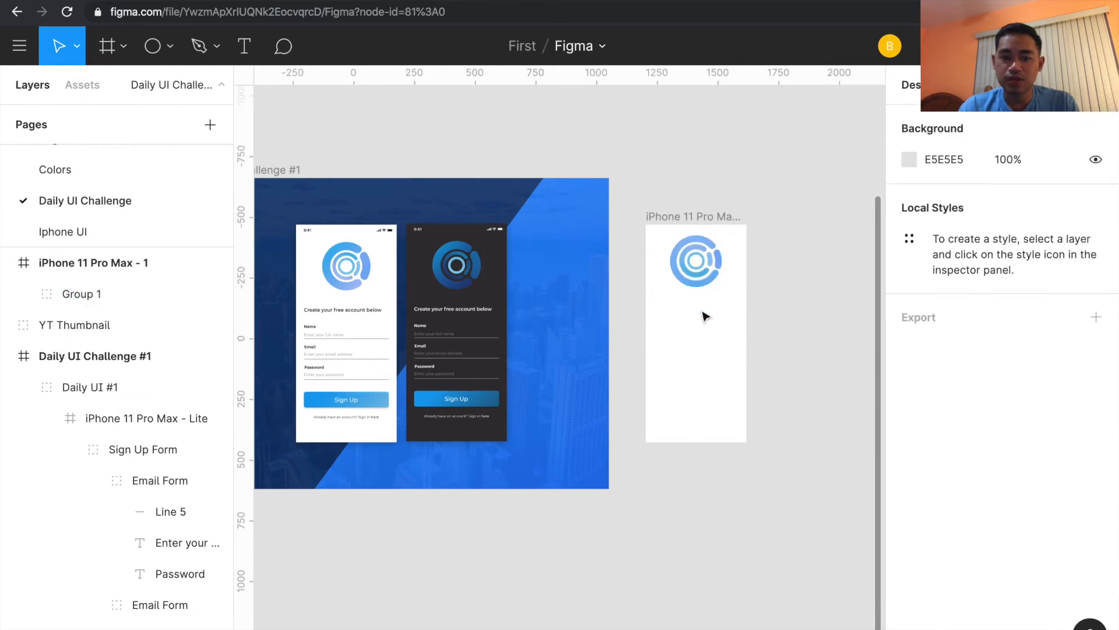
- Try pasting the dark reference screen's "Create your free account below" heading into the new iPhone 11 Pro Max frame, and undo the paste
{"action": "scroll", "coordinate": [547, 312], "scroll_direction": "up", "scroll_amount": 5}
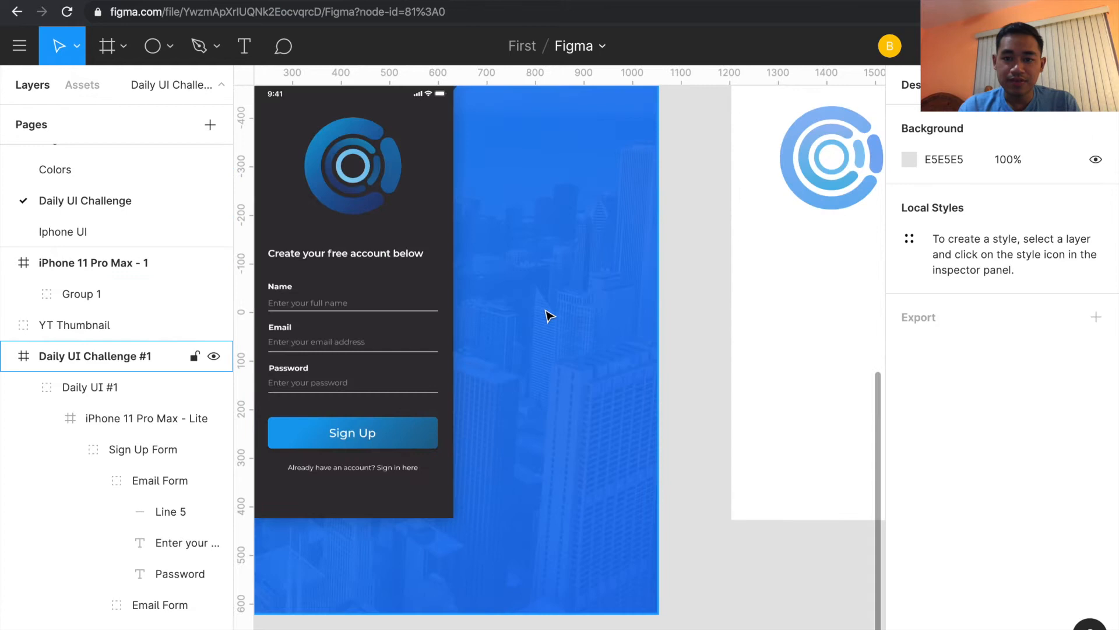
{"action": "left_click", "coordinate": [557, 258]}
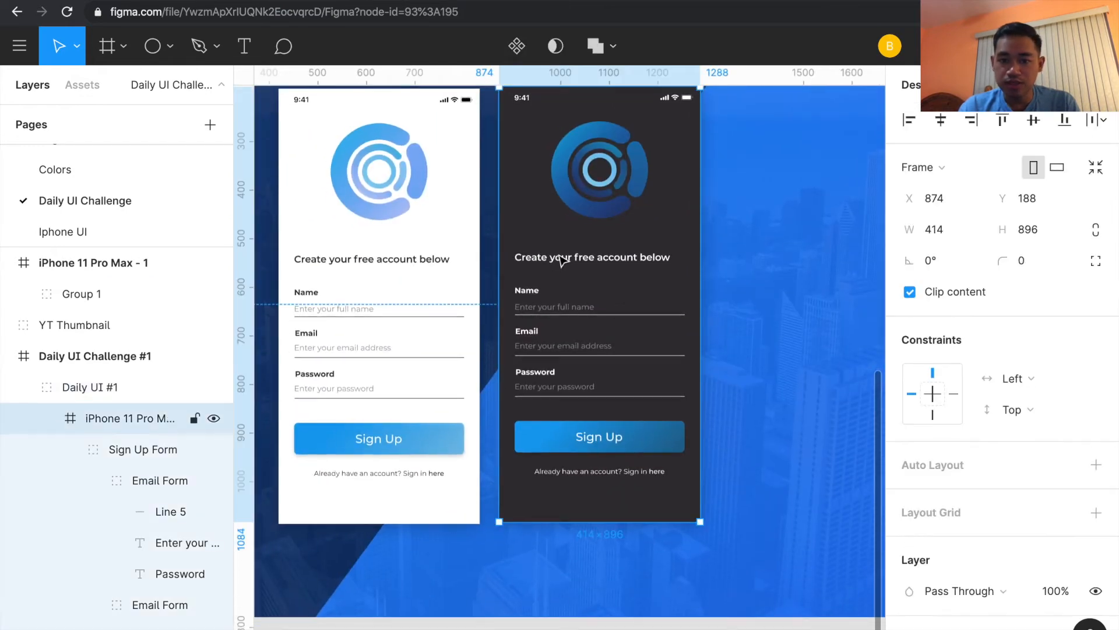
{"action": "double_click", "coordinate": [561, 261]}
{"action": "scroll", "coordinate": [727, 297], "scroll_direction": "right", "scroll_amount": 10}
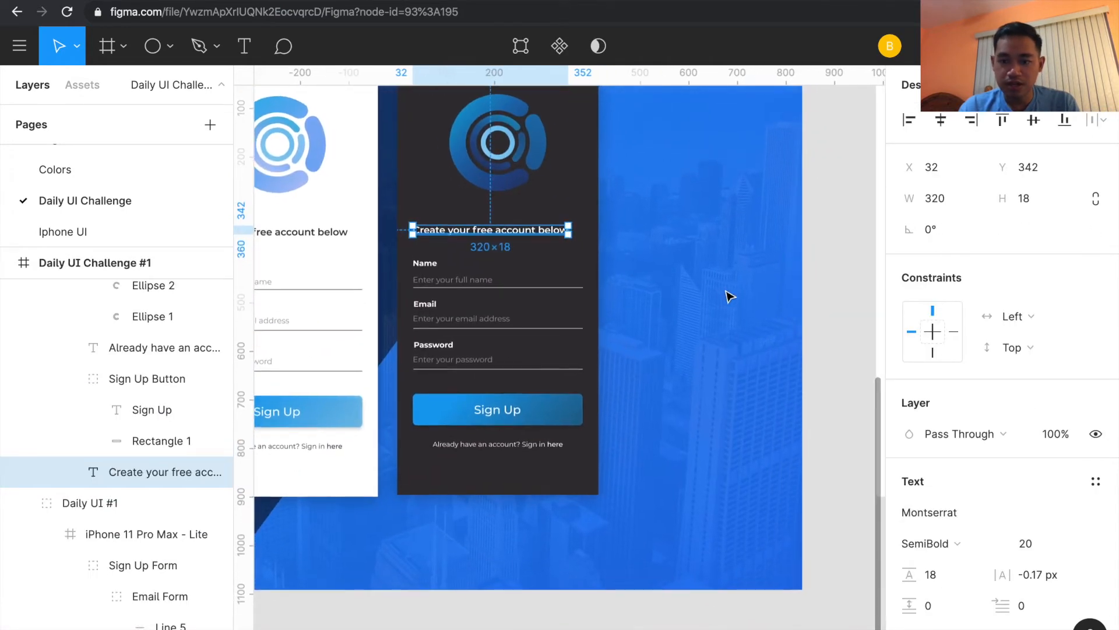
{"action": "scroll", "coordinate": [779, 285], "scroll_direction": "up", "scroll_amount": 2}
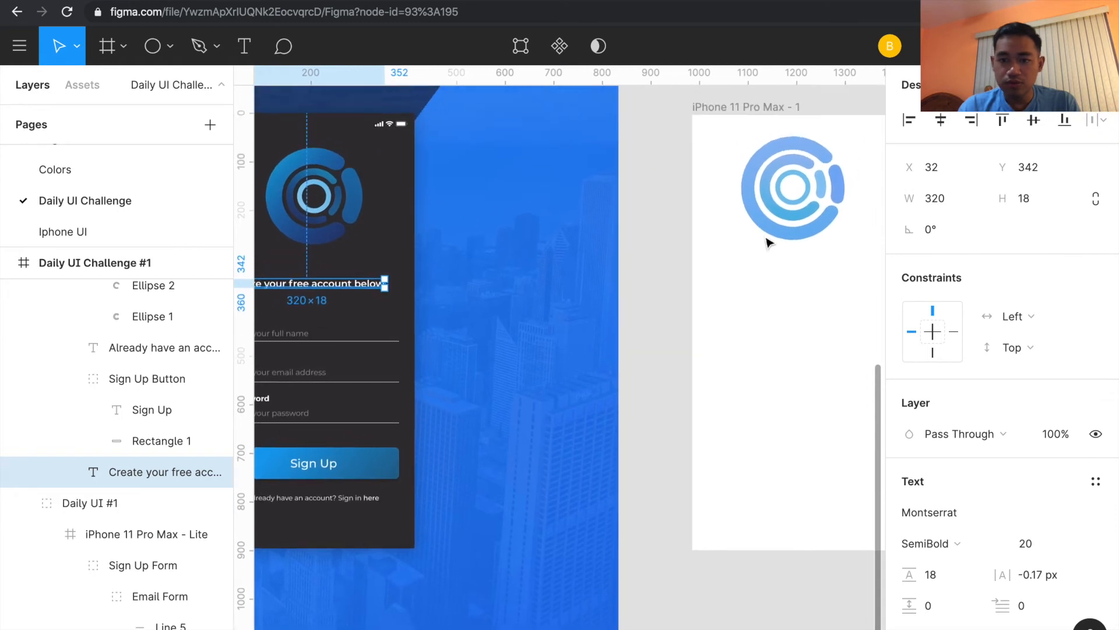
{"action": "left_click", "coordinate": [740, 107]}
{"action": "key", "text": "ctrl+v"}
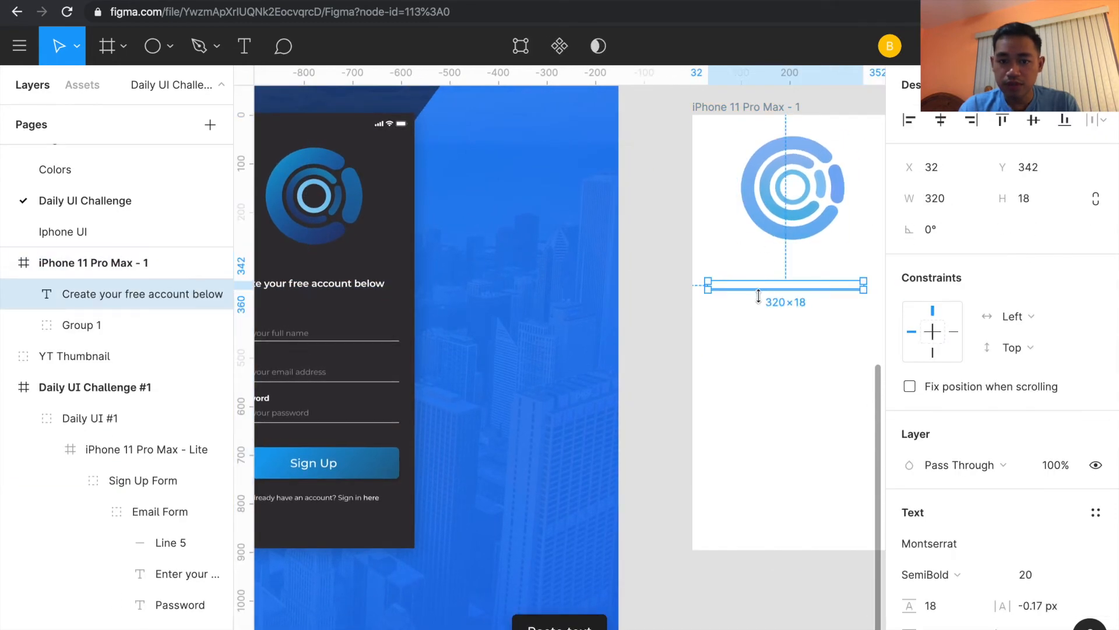
{"action": "key", "text": "ctrl+z"}
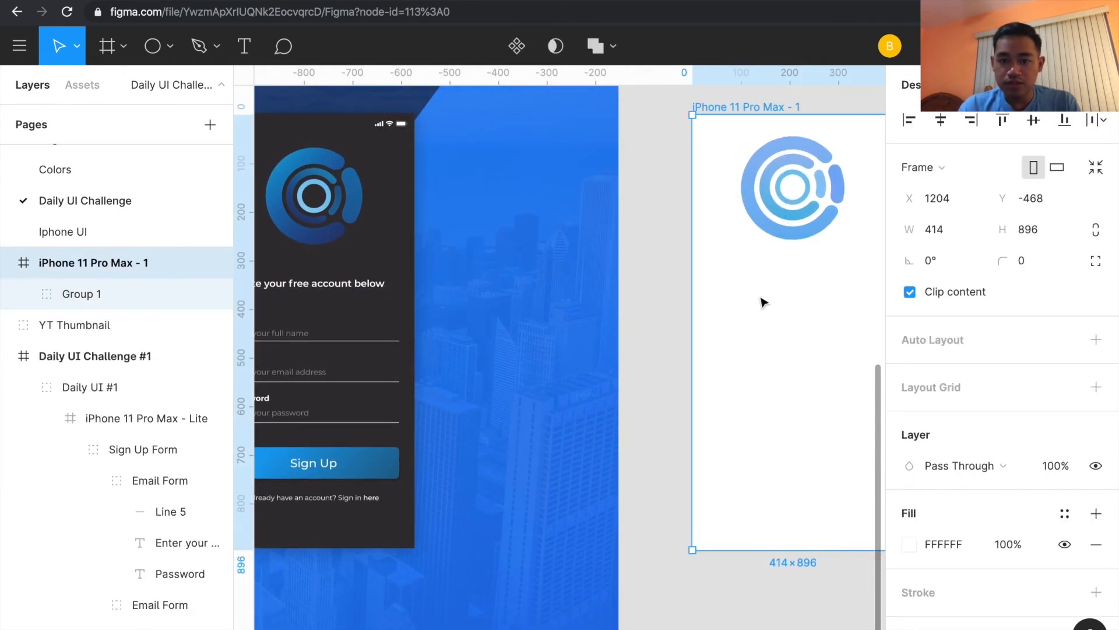
- Copy the "Create your free account below" heading from the light reference screen into the new iPhone 11 Pro Max frame, beneath the logo
{"action": "scroll", "coordinate": [395, 292], "scroll_direction": "left", "scroll_amount": 5}
{"action": "left_click", "coordinate": [383, 271]}
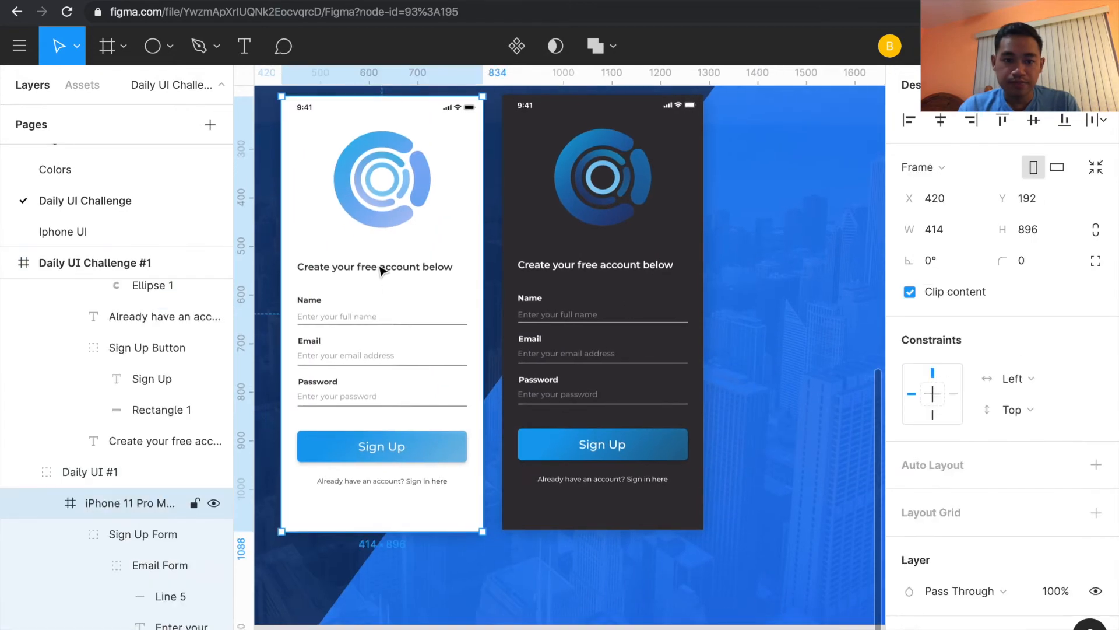
{"action": "double_click", "coordinate": [383, 271]}
{"action": "scroll", "coordinate": [383, 271], "scroll_direction": "right", "scroll_amount": 10}
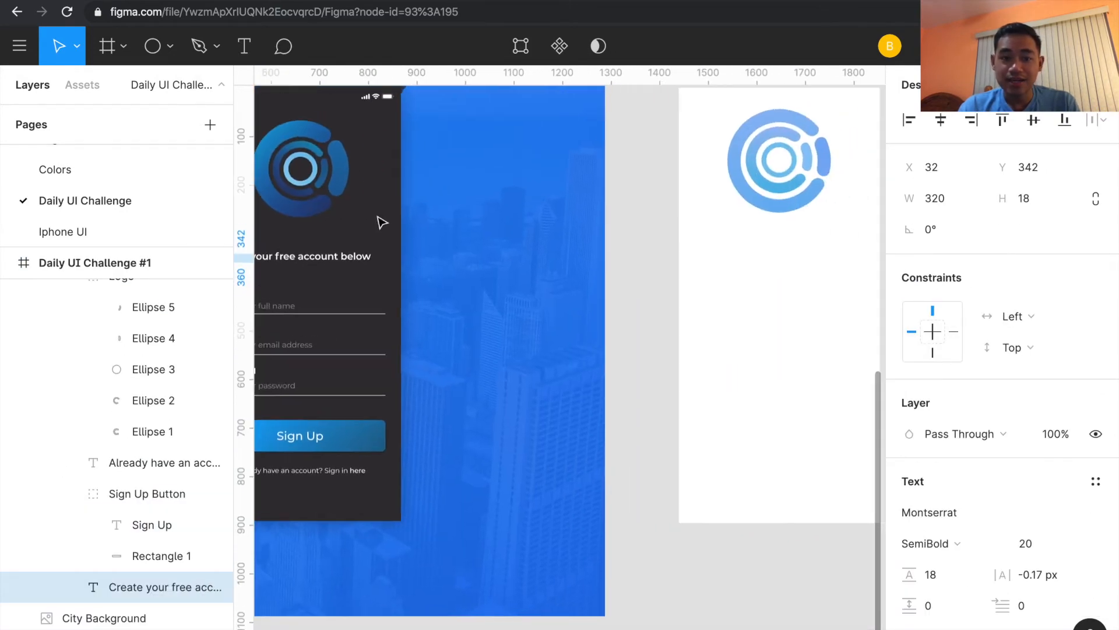
{"action": "left_click", "coordinate": [681, 120]}
{"action": "key", "text": "ctrl+v"}
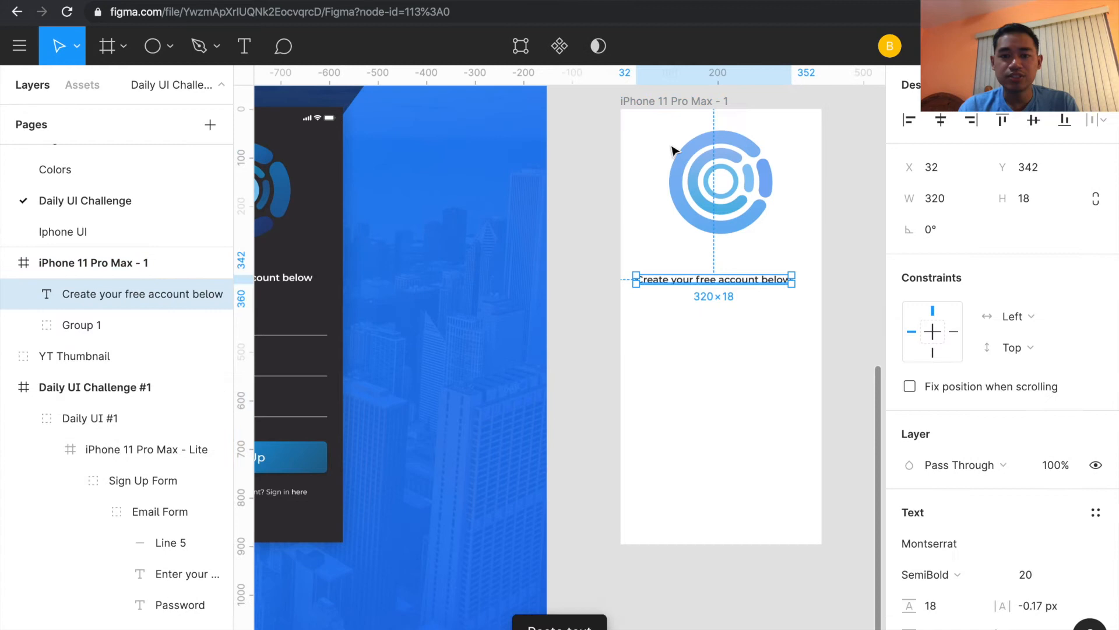
{"action": "left_click", "coordinate": [721, 334]}
- Copy the light reference screen's Sign Up Form group with its name, email and password fields into the new iPhone 11 Pro Max frame
{"action": "scroll", "coordinate": [719, 332], "scroll_direction": "left", "scroll_amount": 15}
{"action": "left_click", "coordinate": [513, 282]}
{"action": "double_click", "coordinate": [374, 262]}
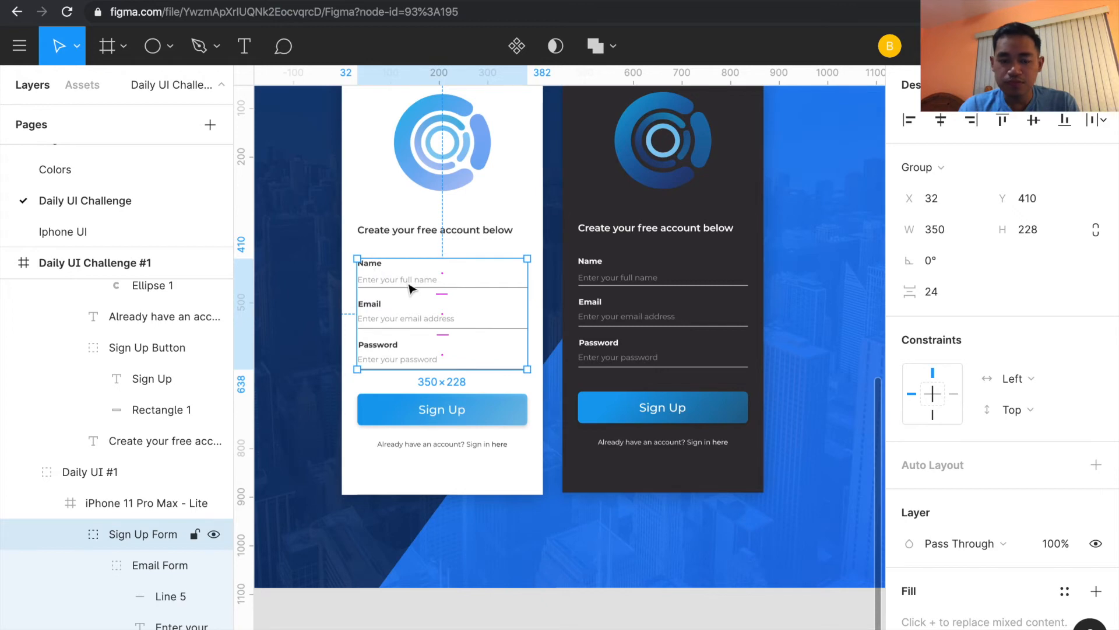
{"action": "scroll", "coordinate": [395, 284], "scroll_direction": "right", "scroll_amount": 15}
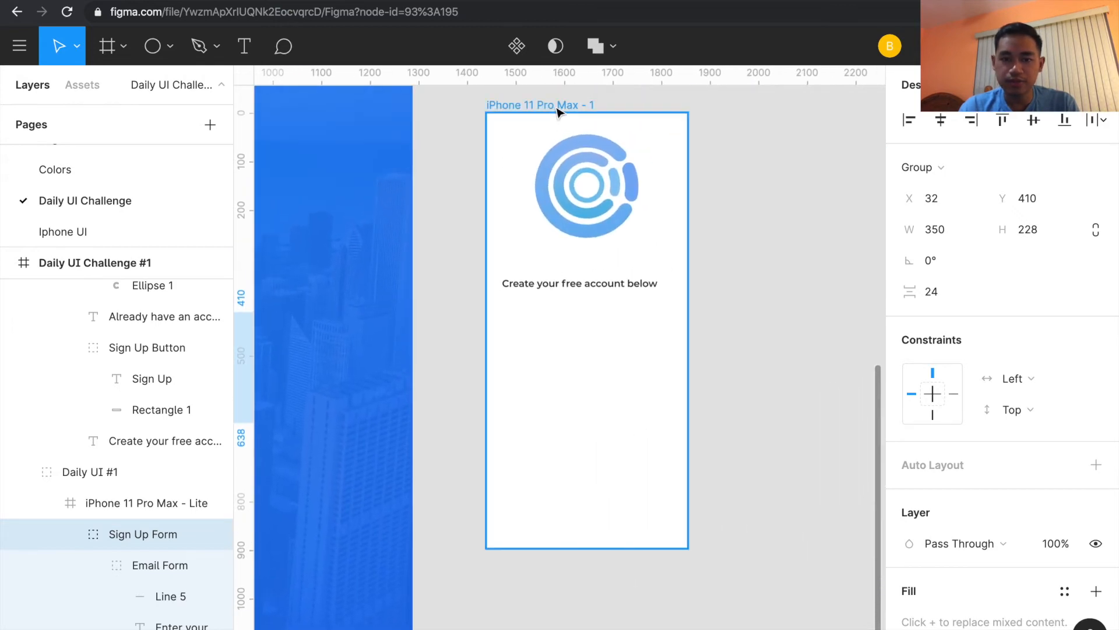
{"action": "left_click", "coordinate": [555, 105]}
{"action": "key", "text": "ctrl+v"}
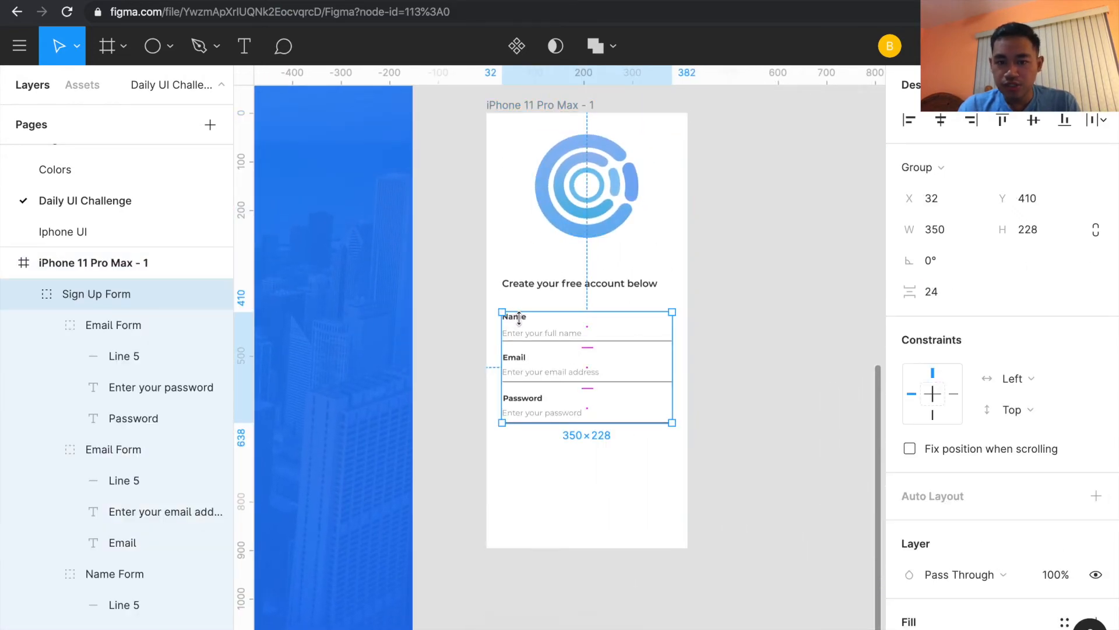
- Examine the text styles of the copied form's Name label and full-name placeholder, and the stroke of the line beneath them
{"action": "left_click", "coordinate": [498, 321]}
{"action": "left_click", "coordinate": [526, 317]}
{"action": "double_click", "coordinate": [518, 317]}
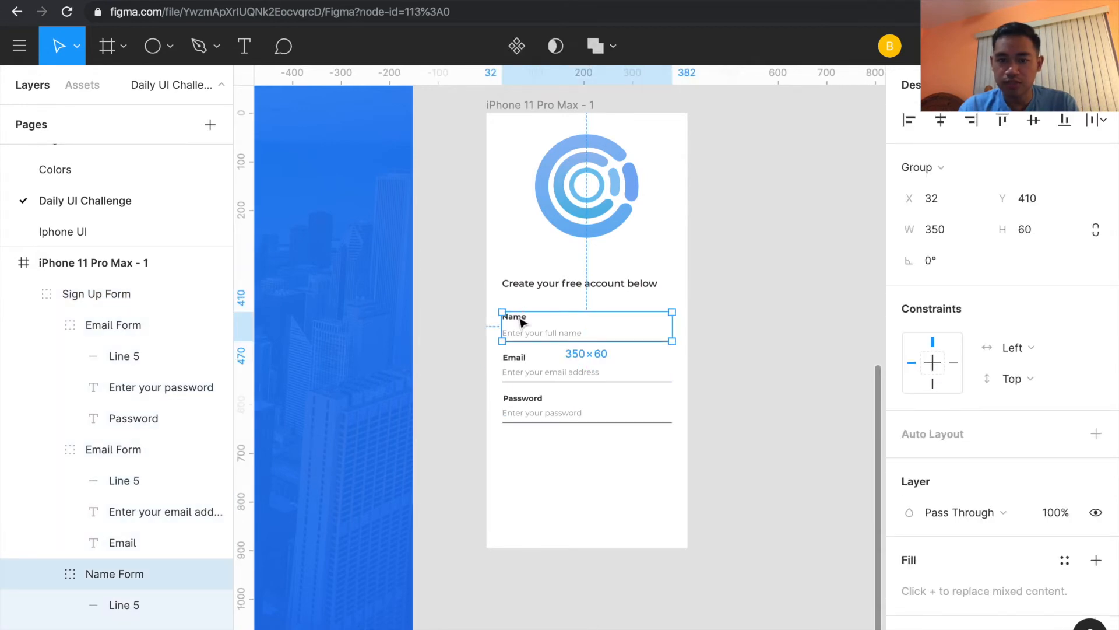
{"action": "double_click", "coordinate": [520, 318]}
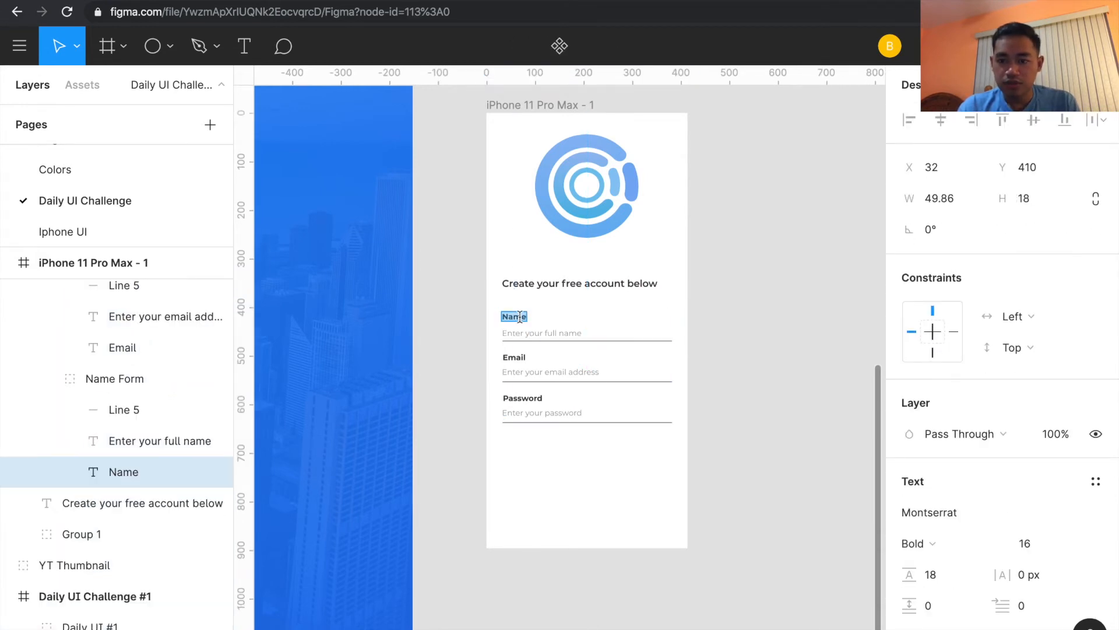
{"action": "scroll", "coordinate": [957, 496], "scroll_direction": "down", "scroll_amount": 2}
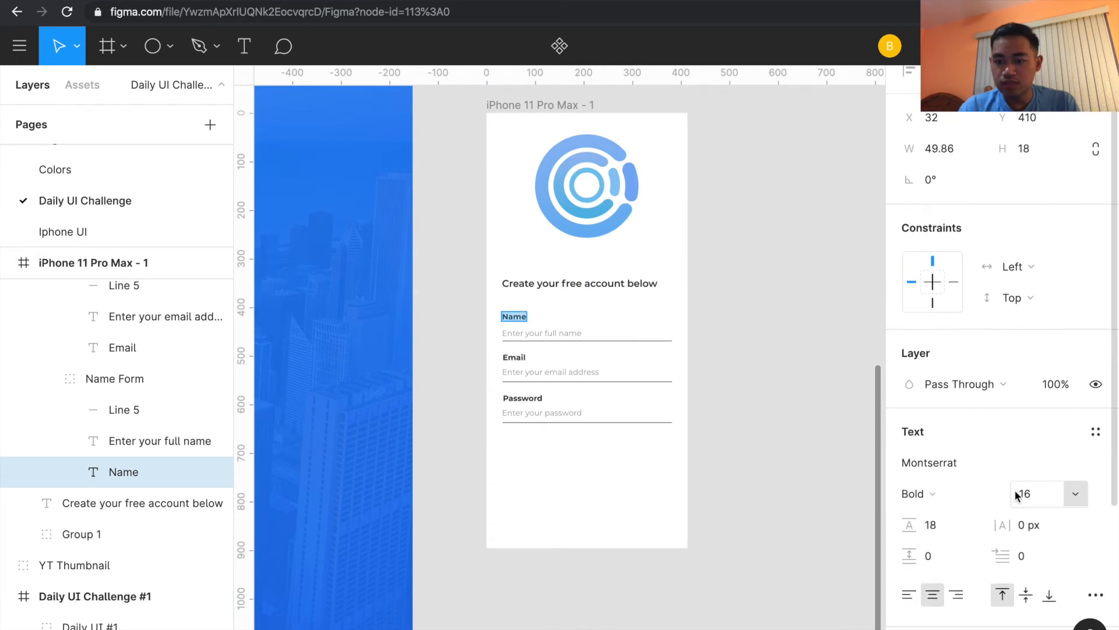
{"action": "double_click", "coordinate": [540, 332]}
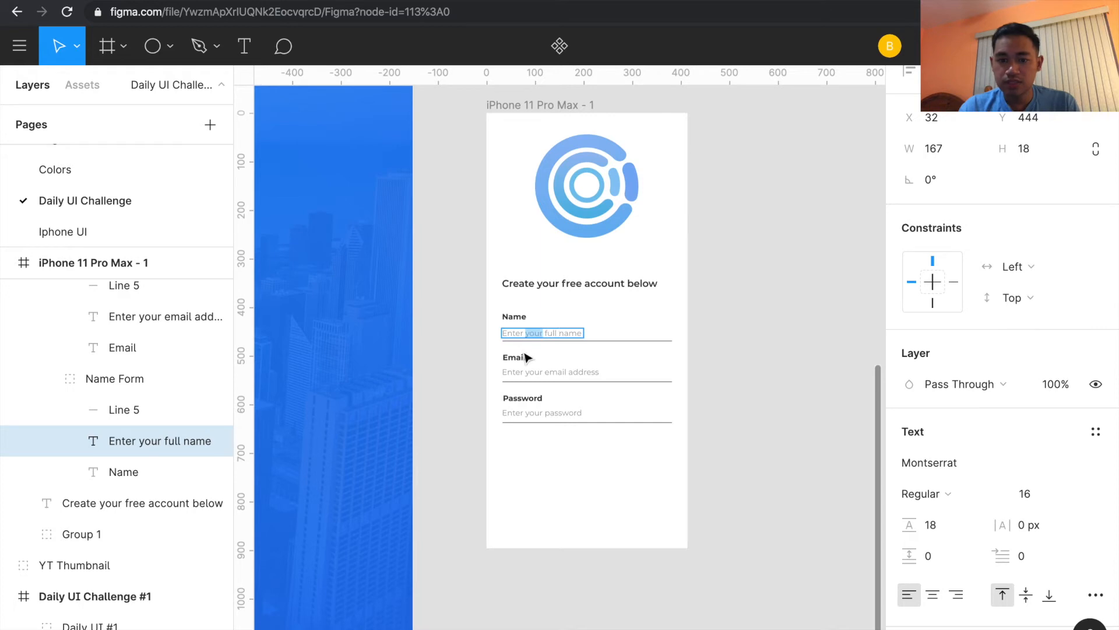
{"action": "key", "text": "Escape"}
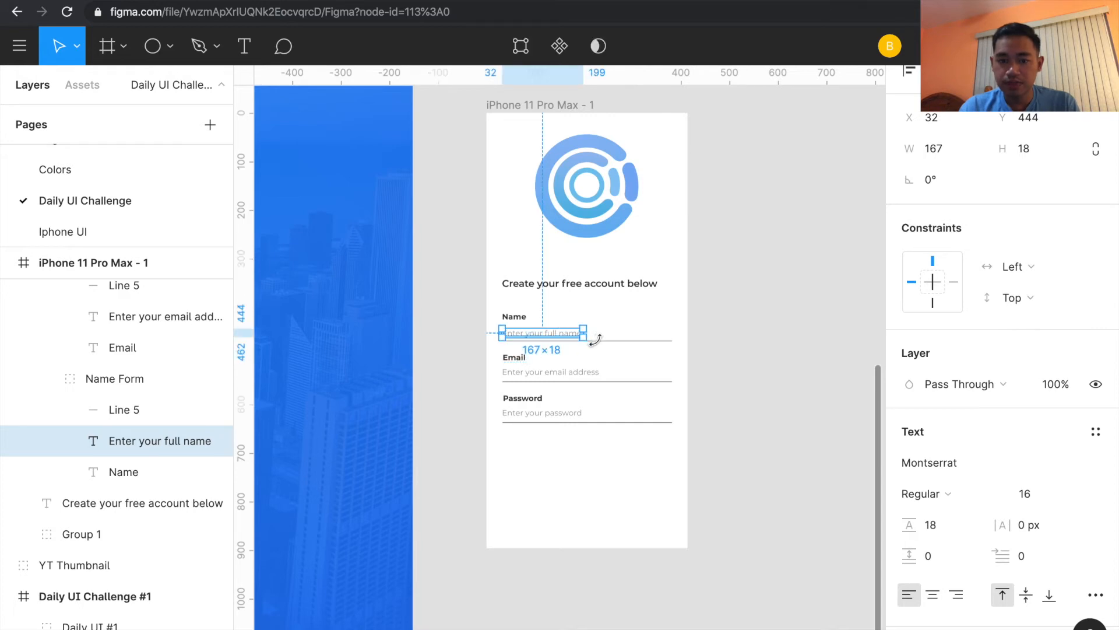
{"action": "left_click", "coordinate": [600, 341]}
{"action": "key", "text": "Return"}
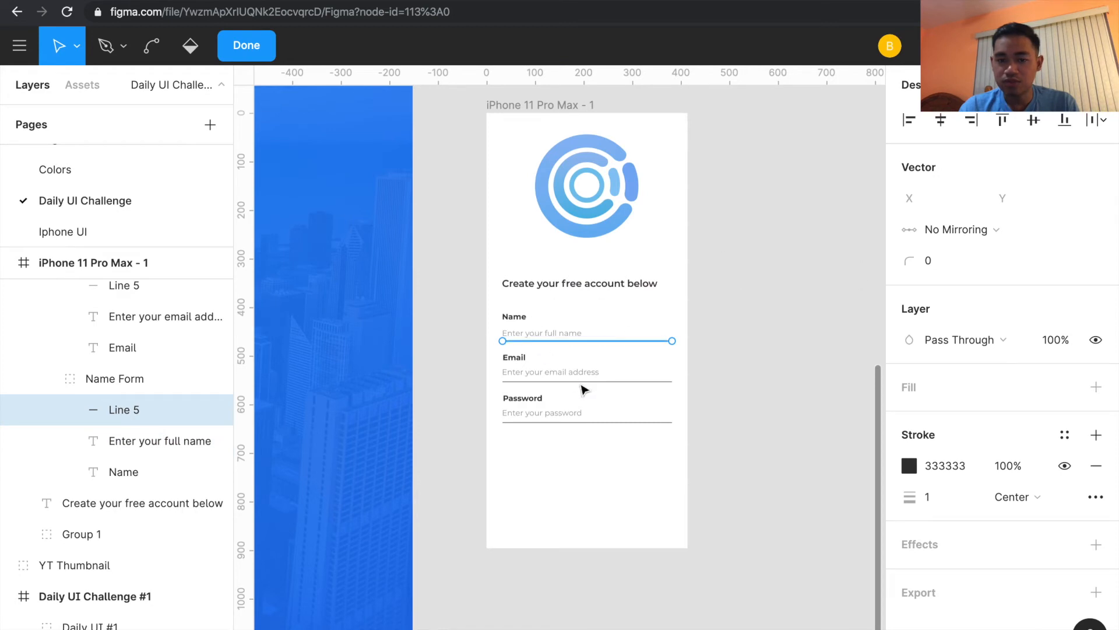
{"action": "key", "text": "Escape"}
- Examine the reference screen's sign-up form spacing and the size and corner radius of its Sign Up button
{"action": "scroll", "coordinate": [513, 319], "scroll_direction": "left", "scroll_amount": 10}
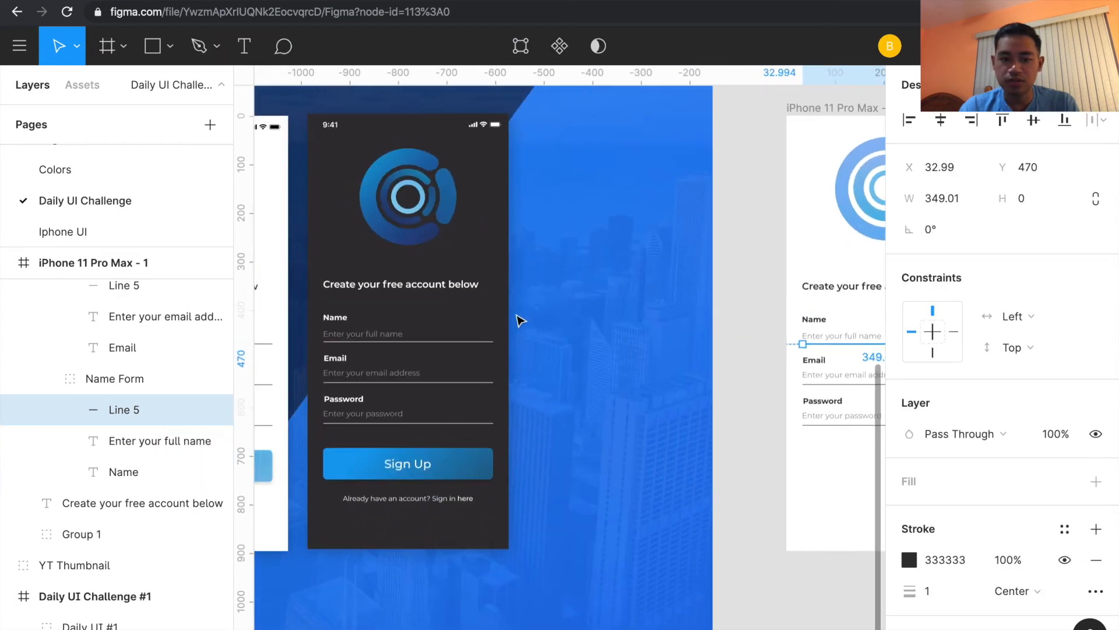
{"action": "left_click", "coordinate": [498, 314]}
{"action": "left_click", "coordinate": [379, 307]}
{"action": "double_click", "coordinate": [348, 309]}
{"action": "double_click", "coordinate": [338, 318]}
{"action": "key", "text": "alt"}
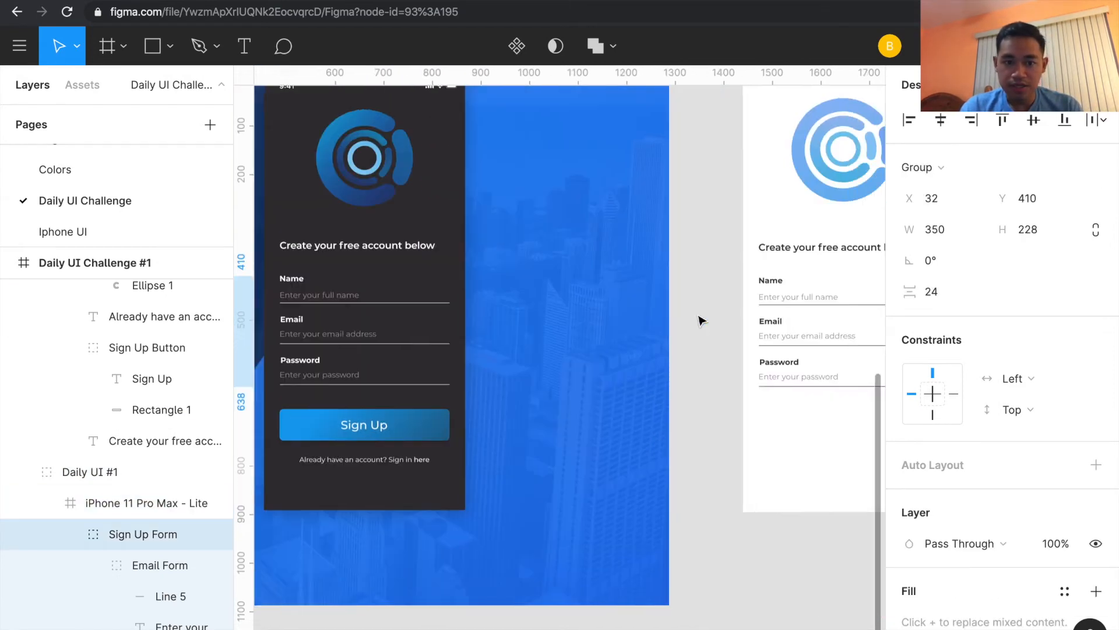
{"action": "scroll", "coordinate": [703, 318], "scroll_direction": "right", "scroll_amount": 3}
{"action": "scroll", "coordinate": [699, 344], "scroll_direction": "left", "scroll_amount": 5}
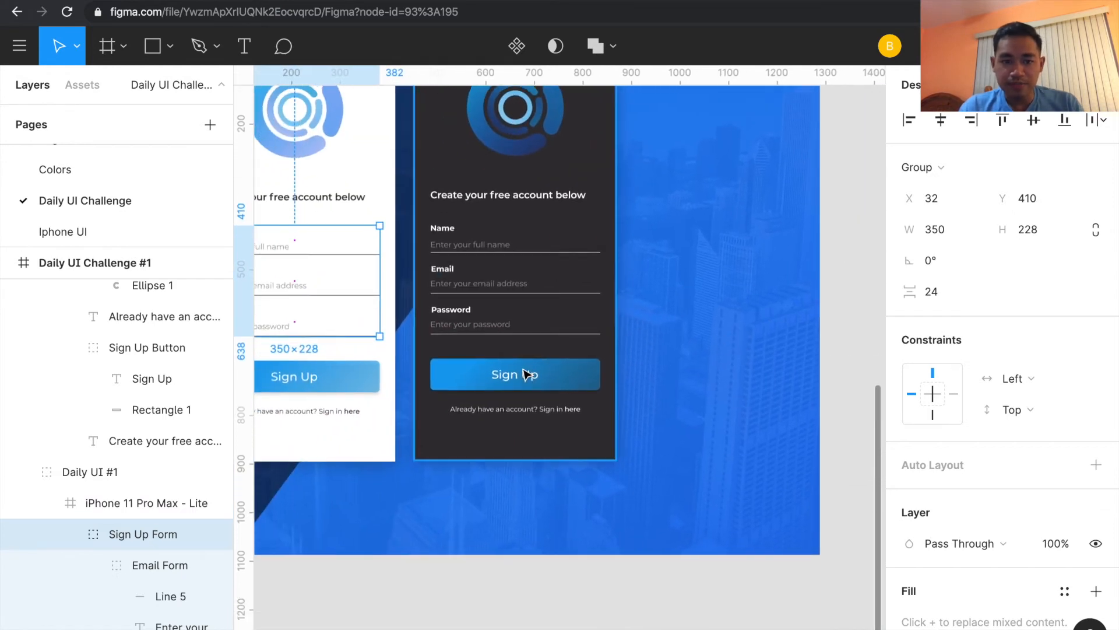
{"action": "left_click", "coordinate": [349, 362]}
- Draw a button rectangle beneath the password field in the new frame and size it to 350 × 65
{"action": "scroll", "coordinate": [594, 341], "scroll_direction": "right", "scroll_amount": 10}
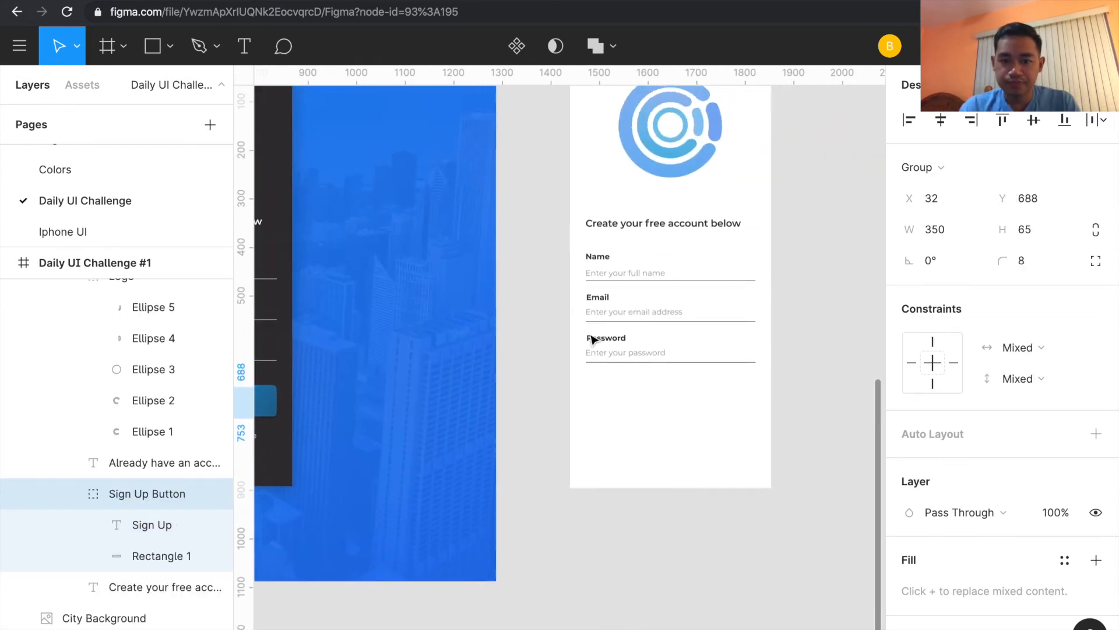
{"action": "scroll", "coordinate": [606, 241], "scroll_direction": "up", "scroll_amount": 2}
{"action": "key", "text": "r"}
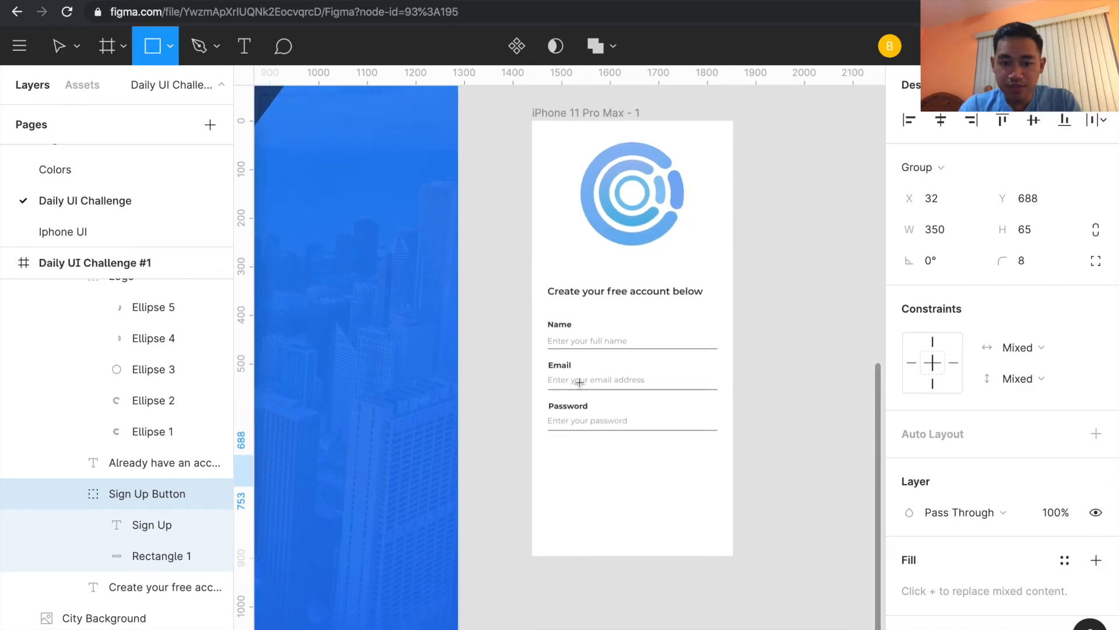
{"action": "left_click_drag", "start_coordinate": [551, 450], "coordinate": [716, 481]}
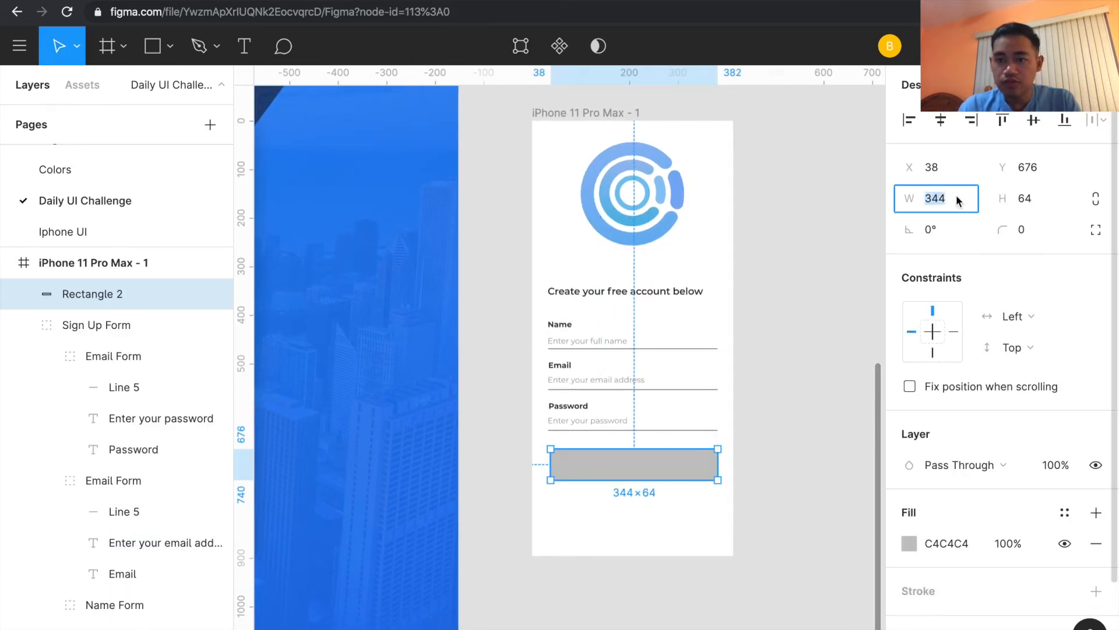
{"action": "left_click", "coordinate": [1022, 201]}
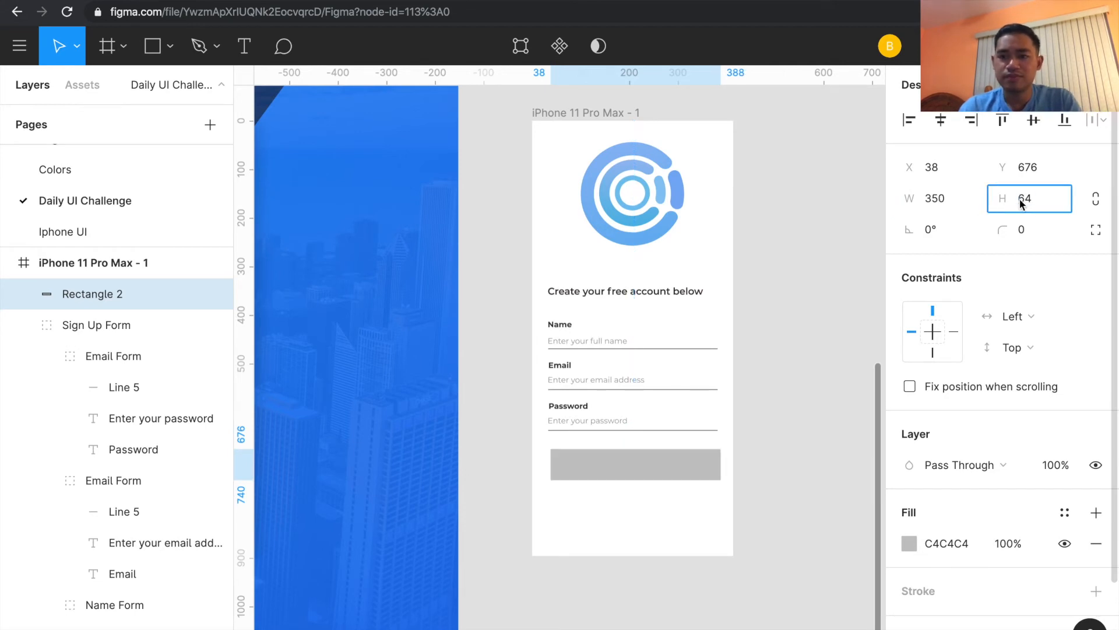
{"action": "type", "text": "65"}
{"action": "key", "text": "Return"}
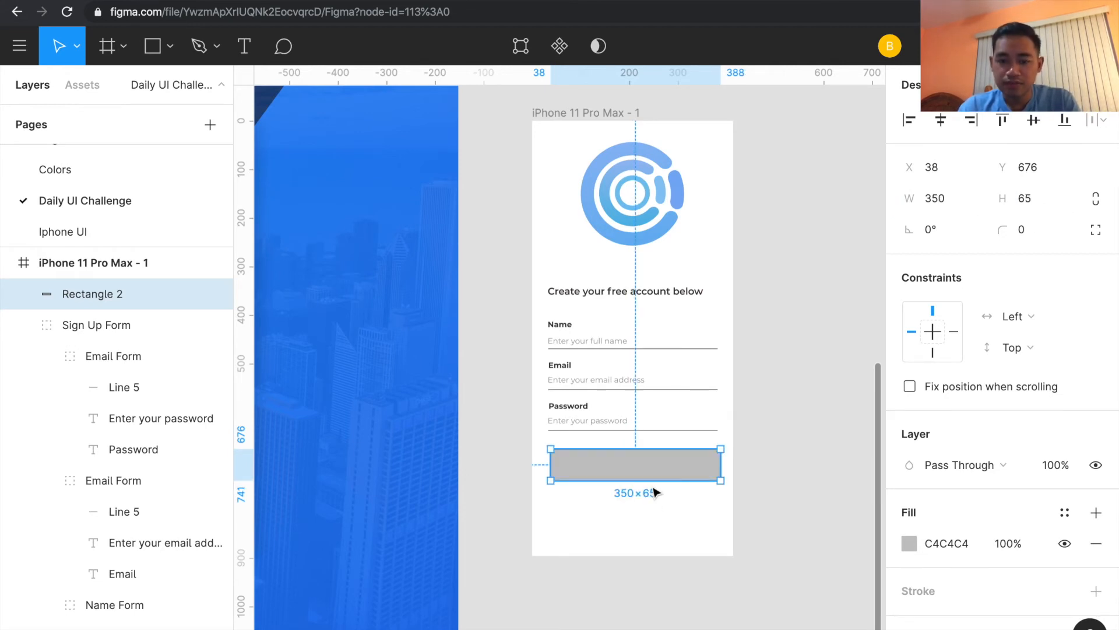
- Centre the button rectangle horizontally in the frame and give it a corner radius of 8
{"action": "left_click", "coordinate": [943, 120]}
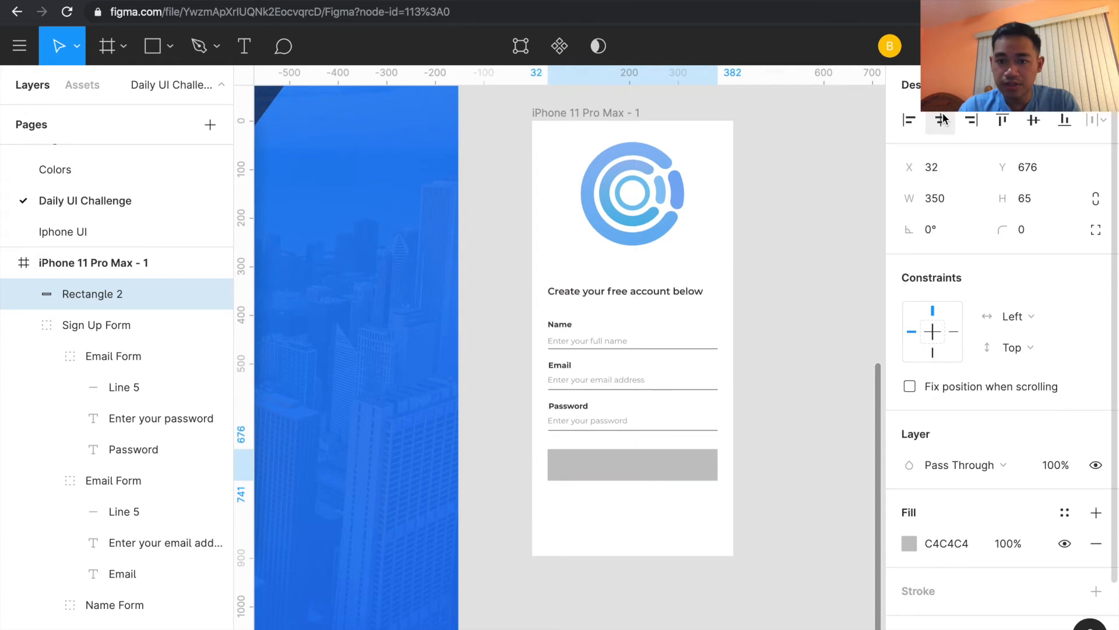
{"action": "left_click", "coordinate": [1024, 230]}
{"action": "type", "text": "8"}
{"action": "key", "text": "Return"}
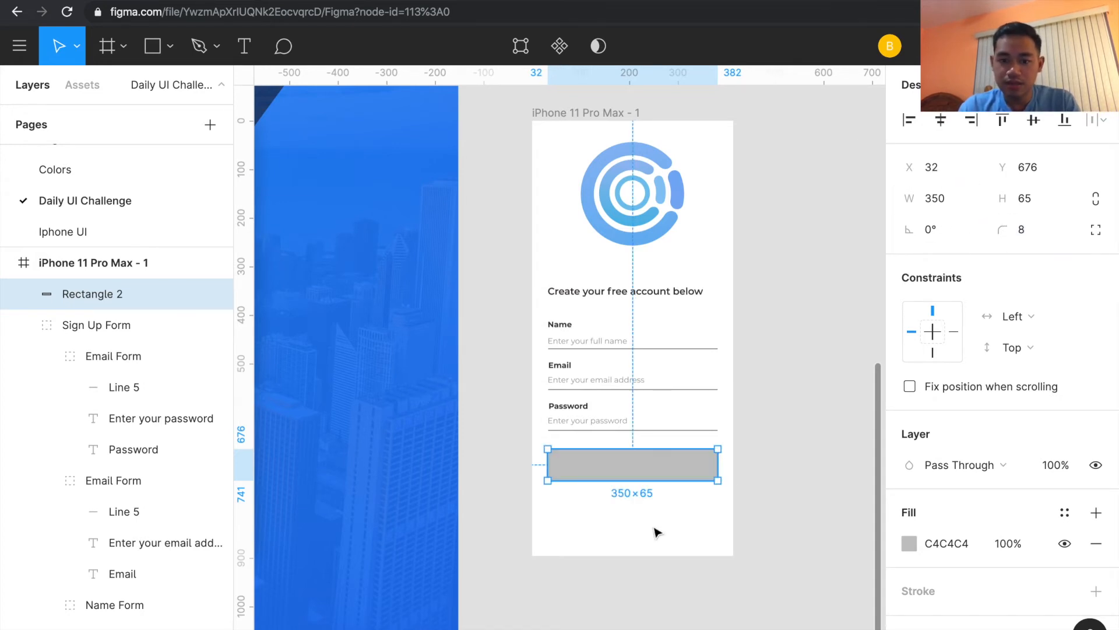
- Change the button rectangle's fill to a linear gradient and set its starting stop to blue 358CF3
{"action": "left_click", "coordinate": [909, 543]}
{"action": "left_click", "coordinate": [686, 157]}
{"action": "left_click", "coordinate": [697, 178]}
{"action": "left_click", "coordinate": [791, 505]}
{"action": "left_click", "coordinate": [822, 307]}
{"action": "left_click_drag", "start_coordinate": [822, 307], "coordinate": [836, 259]}
{"action": "left_click", "coordinate": [803, 505]}
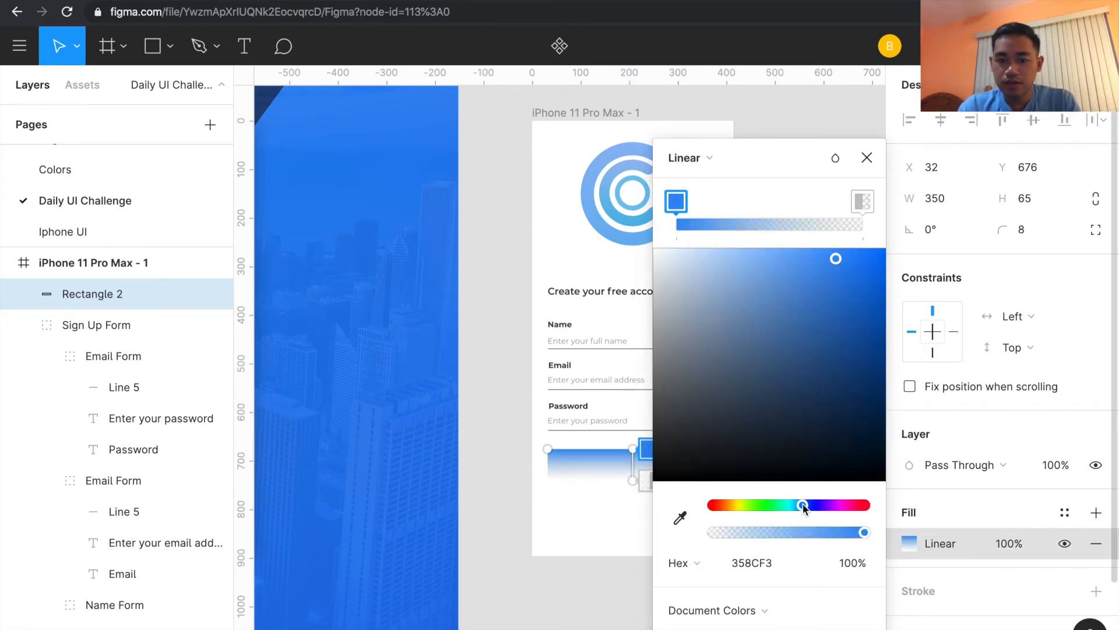
- Set the gradient's end stop to blue 2B86DA and stretch the gradient diagonally from above the button to far beyond its lower-right corner
{"action": "left_click", "coordinate": [863, 201]}
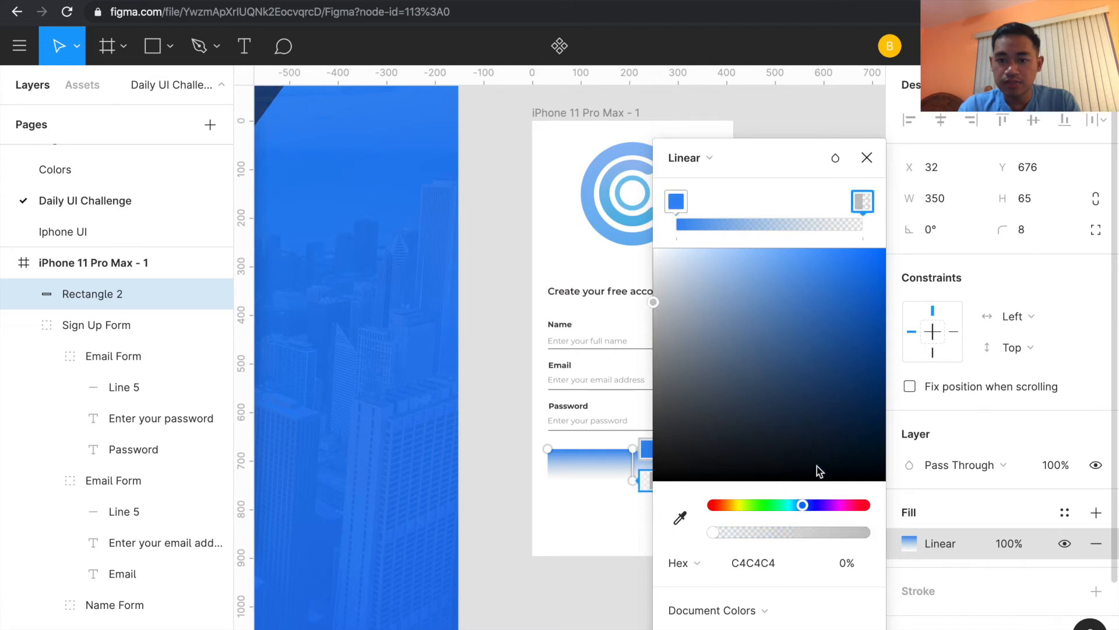
{"action": "left_click", "coordinate": [854, 279]}
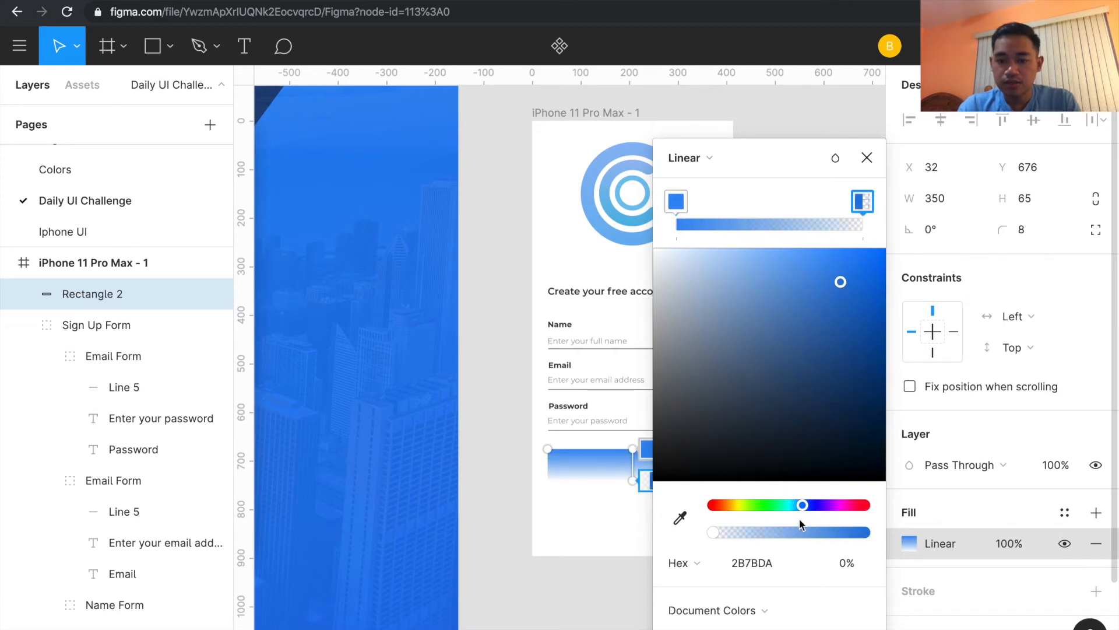
{"action": "left_click_drag", "start_coordinate": [803, 507], "coordinate": [800, 507]}
{"action": "left_click_drag", "start_coordinate": [770, 171], "coordinate": [881, 163]}
{"action": "left_click_drag", "start_coordinate": [616, 450], "coordinate": [524, 419]}
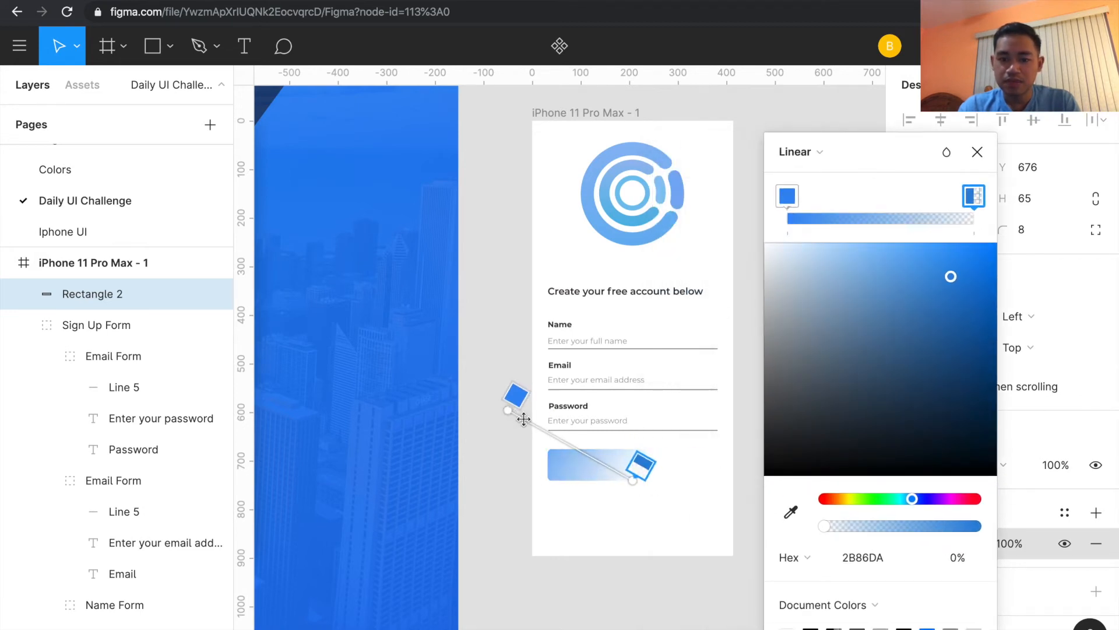
{"action": "left_click_drag", "start_coordinate": [635, 482], "coordinate": [980, 543]}
{"action": "scroll", "coordinate": [520, 516], "scroll_direction": "right", "scroll_amount": 4}
{"action": "left_click_drag", "start_coordinate": [520, 516], "coordinate": [698, 545]}
{"action": "left_click_drag", "start_coordinate": [266, 404], "coordinate": [292, 403]}
{"action": "left_click_drag", "start_coordinate": [697, 545], "coordinate": [708, 578]}
- Lighten the gradient's end stop to about 469CEC at 87% opacity and bring its end point closer to the button
{"action": "left_click_drag", "start_coordinate": [982, 268], "coordinate": [967, 268]}
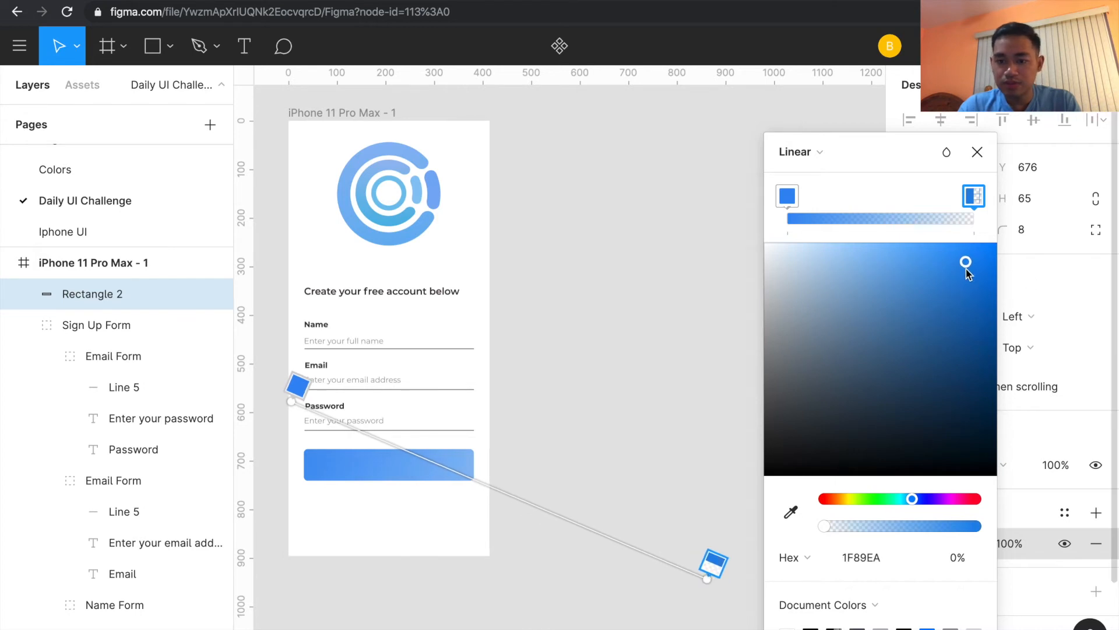
{"action": "left_click_drag", "start_coordinate": [829, 526], "coordinate": [960, 528]}
{"action": "left_click_drag", "start_coordinate": [711, 577], "coordinate": [615, 523]}
{"action": "left_click_drag", "start_coordinate": [934, 302], "coordinate": [931, 265]}
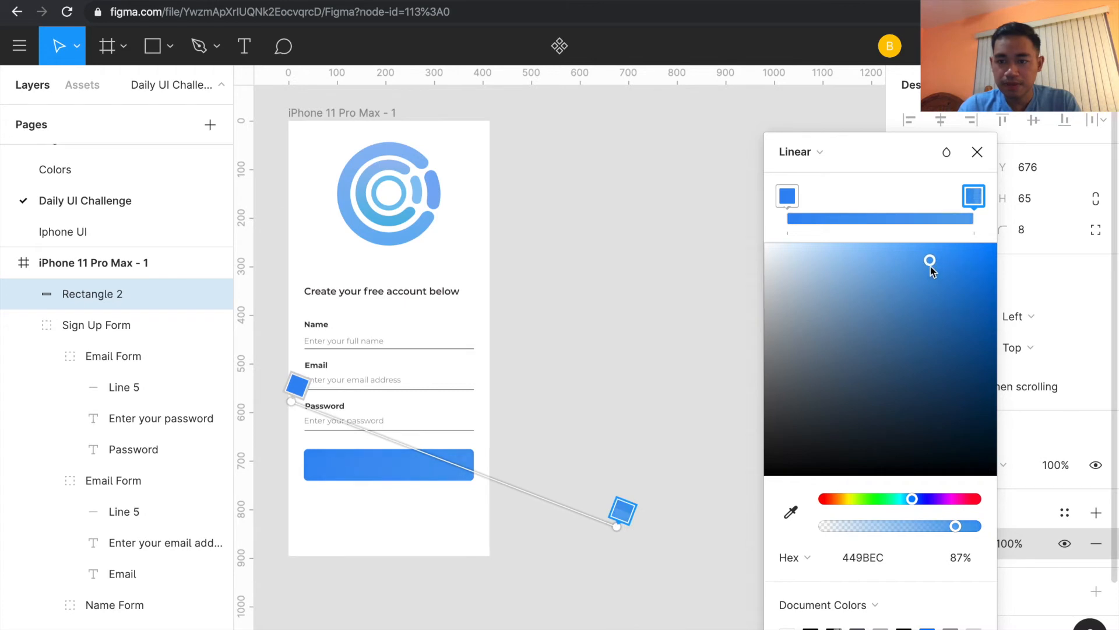
- Shift the end stop's hue to light blue 46BAEC and finish the gradient just past the button's lower-right corner
{"action": "left_click_drag", "start_coordinate": [551, 508], "coordinate": [481, 504]}
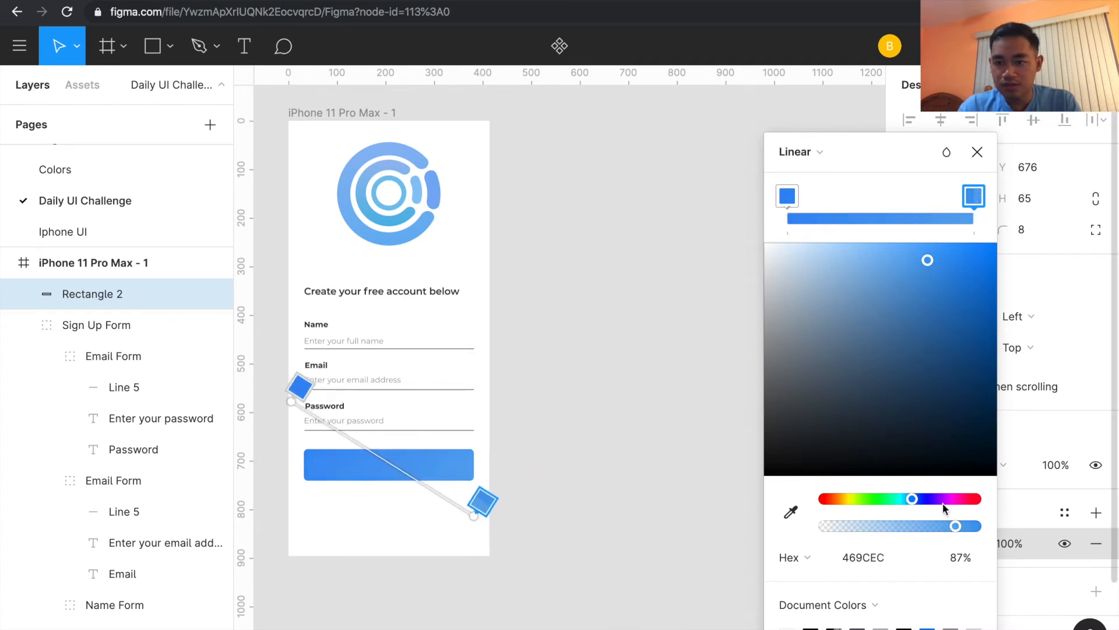
{"action": "left_click_drag", "start_coordinate": [911, 504], "coordinate": [906, 504]}
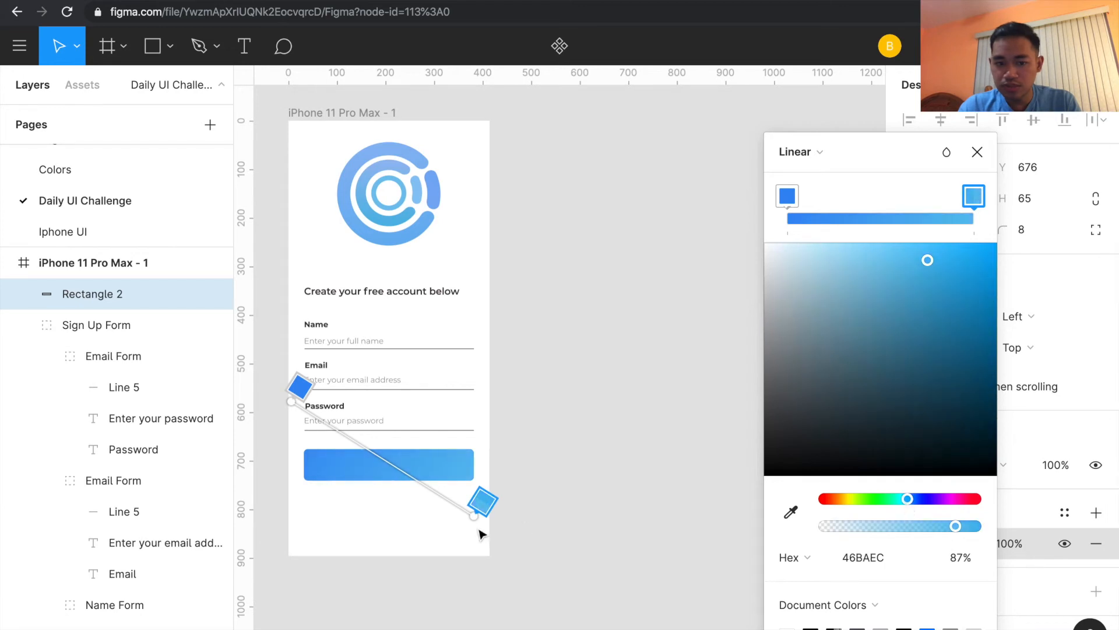
{"action": "left_click_drag", "start_coordinate": [476, 519], "coordinate": [525, 523]}
{"action": "key", "text": "Escape"}
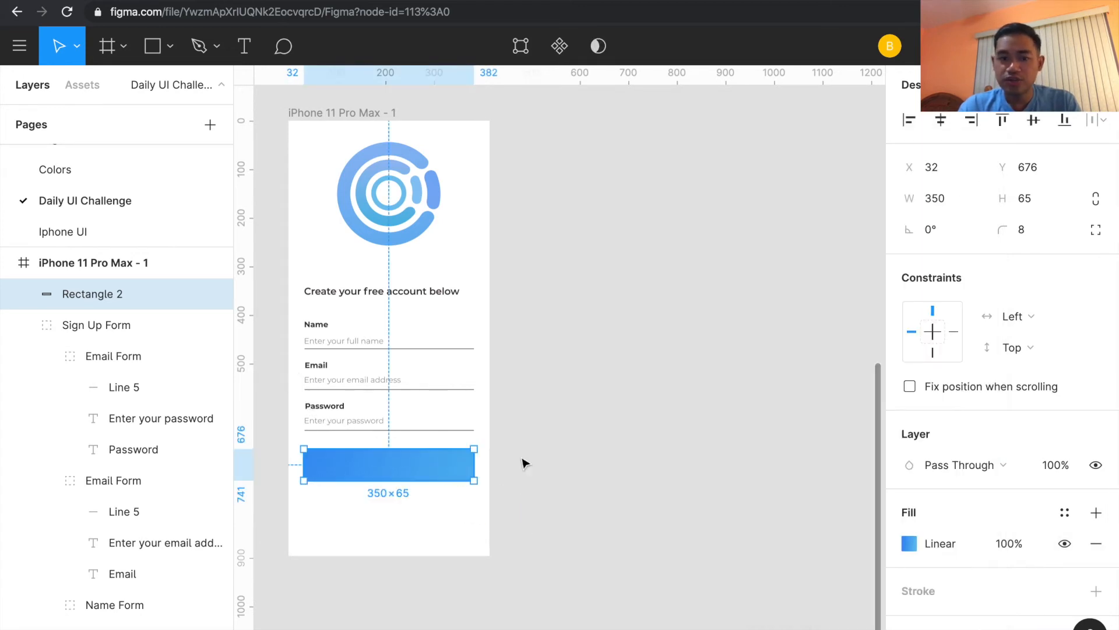
- Duplicate the "Create your free account below" heading and place the copy over the gradient button
{"action": "left_click", "coordinate": [455, 522]}
{"action": "key", "text": "ctrl+plus"}
{"action": "scroll", "coordinate": [455, 522], "scroll_direction": "left", "scroll_amount": 7}
{"action": "scroll", "coordinate": [454, 522], "scroll_direction": "down", "scroll_amount": 2}
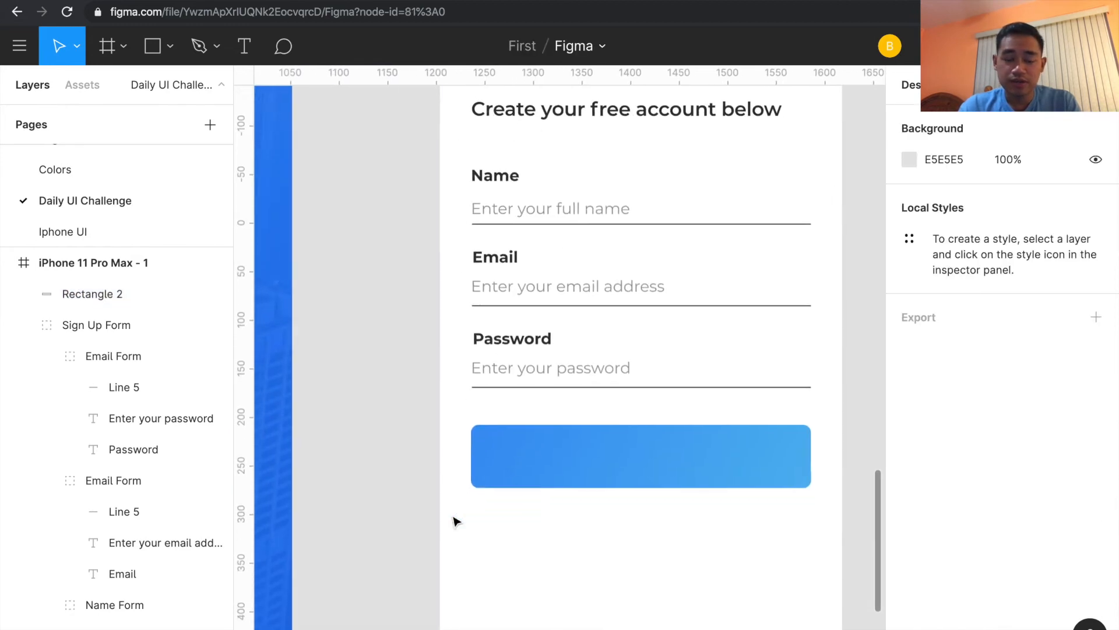
{"action": "scroll", "coordinate": [584, 128], "scroll_direction": "up", "scroll_amount": 2}
{"action": "left_click", "coordinate": [585, 133]}
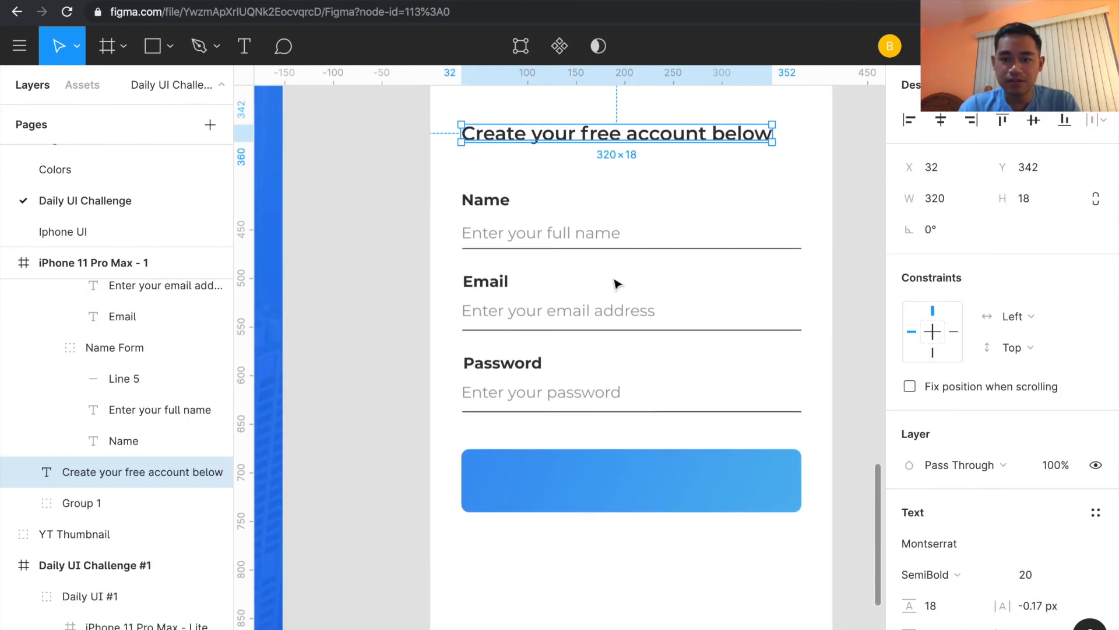
{"action": "scroll", "coordinate": [612, 326], "scroll_direction": "down", "scroll_amount": 5}
{"action": "key", "text": "ctrl+x"}
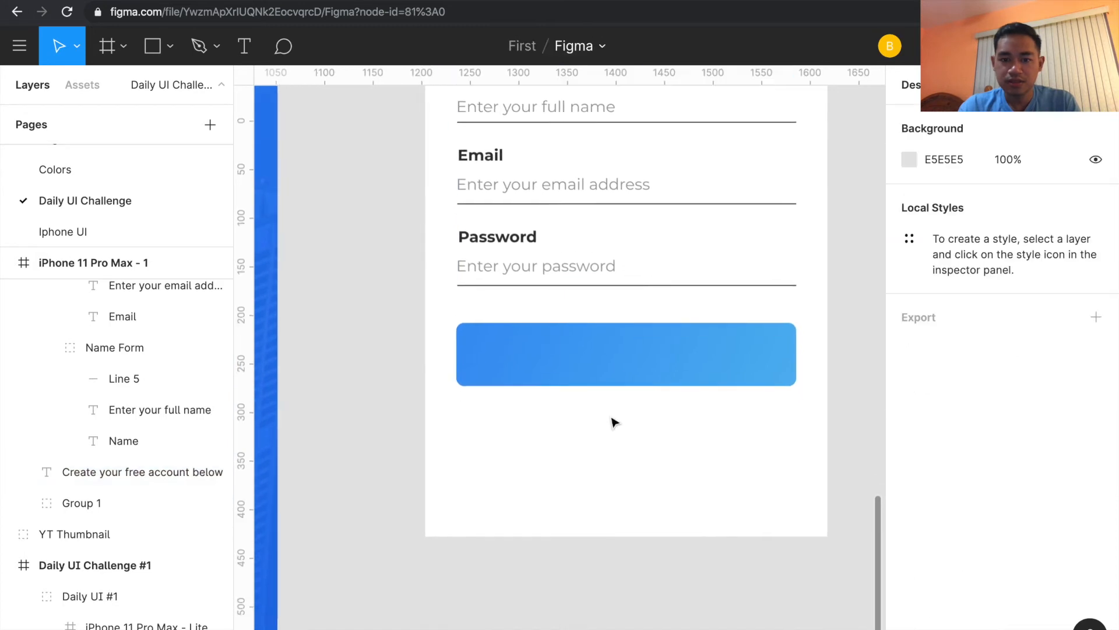
{"action": "key", "text": "ctrl+v"}
{"action": "left_click_drag", "start_coordinate": [632, 368], "coordinate": [717, 367]}
- Replace the copied heading's text on the button with "Sign Up"
{"action": "key", "text": "Return"}
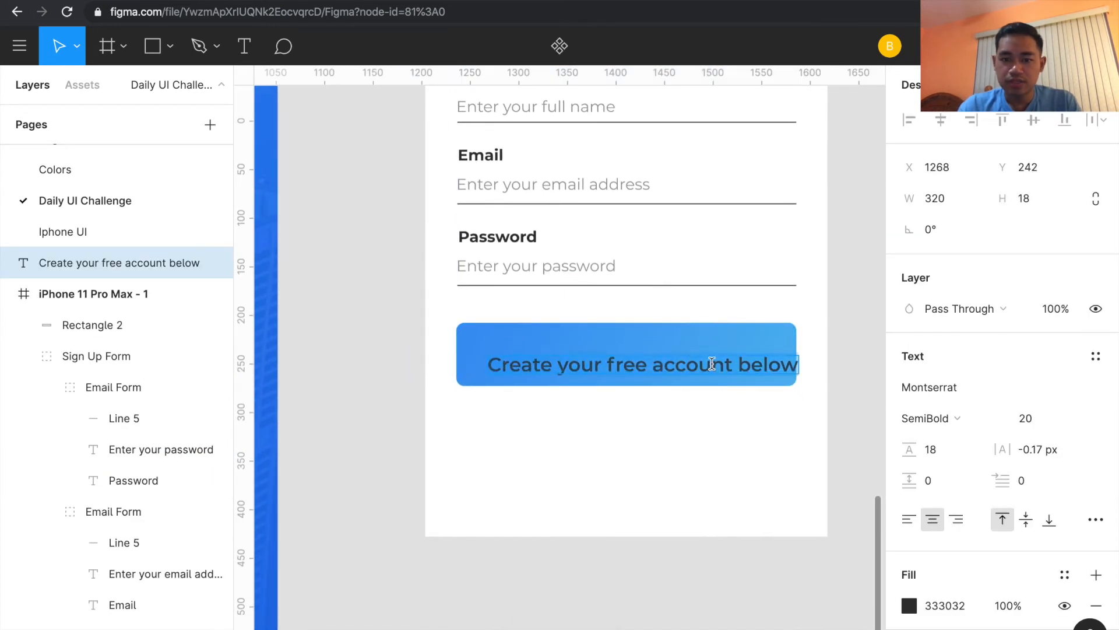
{"action": "type", "text": "S"}
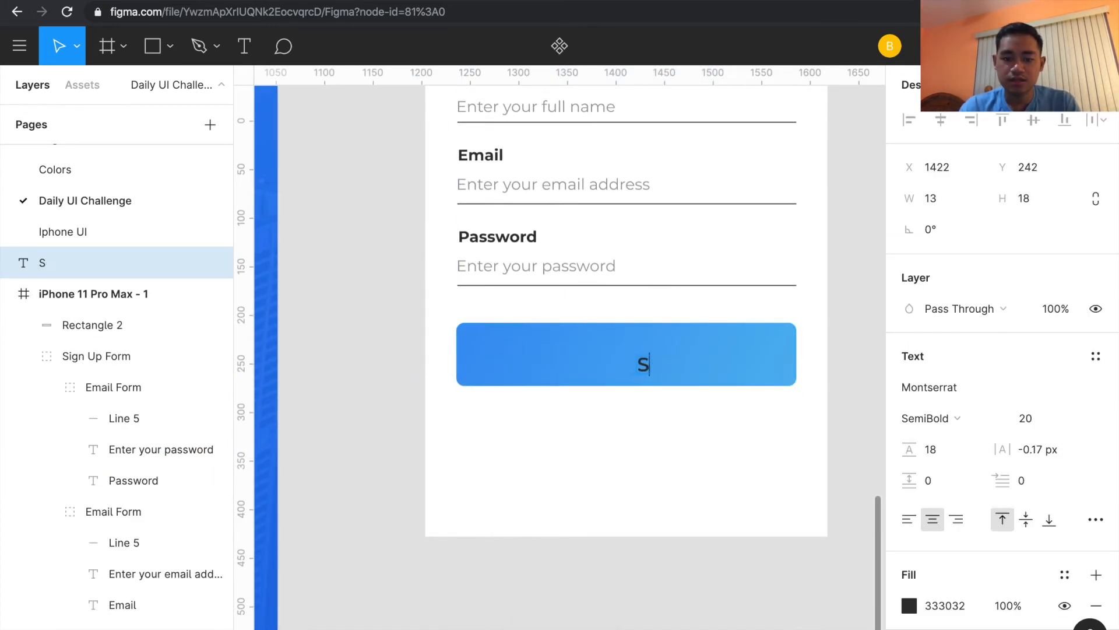
{"action": "type", "text": "ogn Up"}
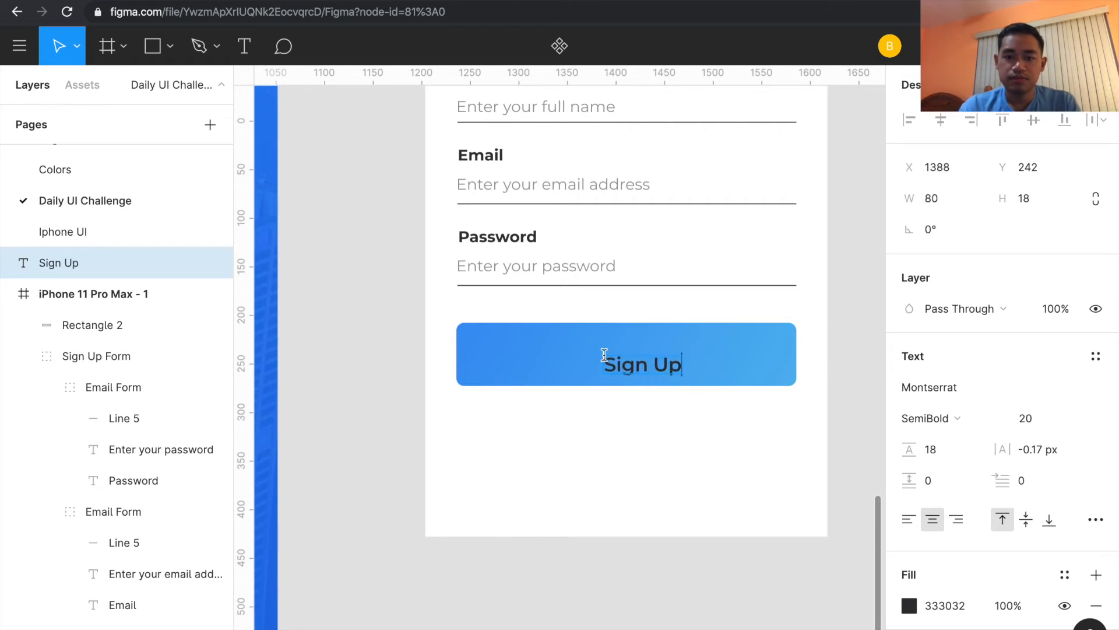
{"action": "scroll", "coordinate": [601, 356], "scroll_direction": "left", "scroll_amount": 15}
{"action": "scroll", "coordinate": [601, 356], "scroll_direction": "right", "scroll_amount": 15}
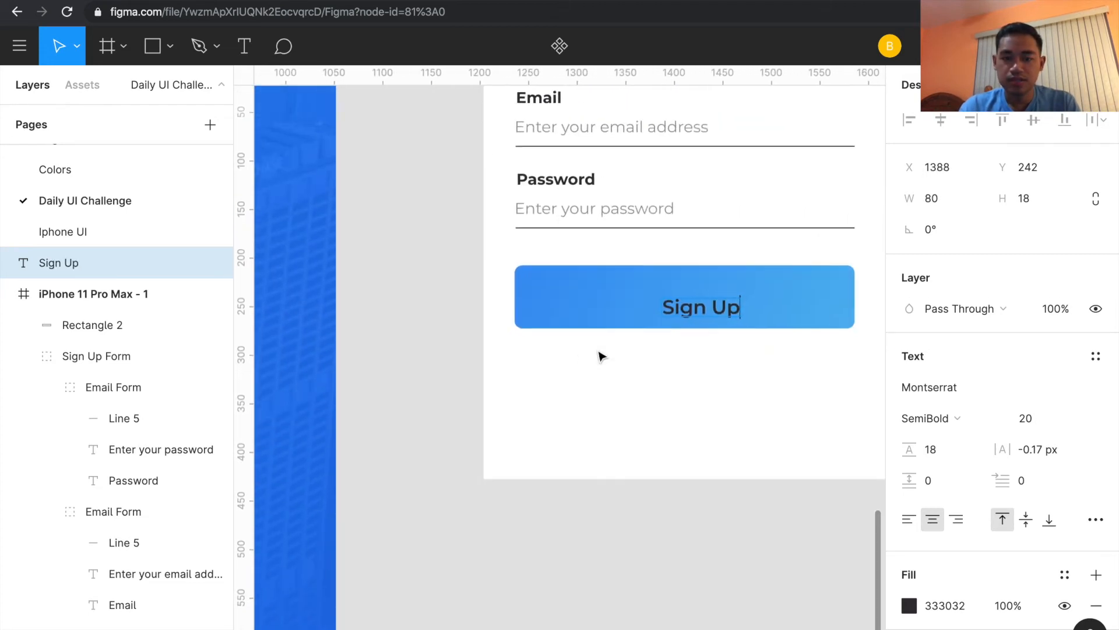
{"action": "type", "text": "24"}
{"action": "key", "text": "Escape"}
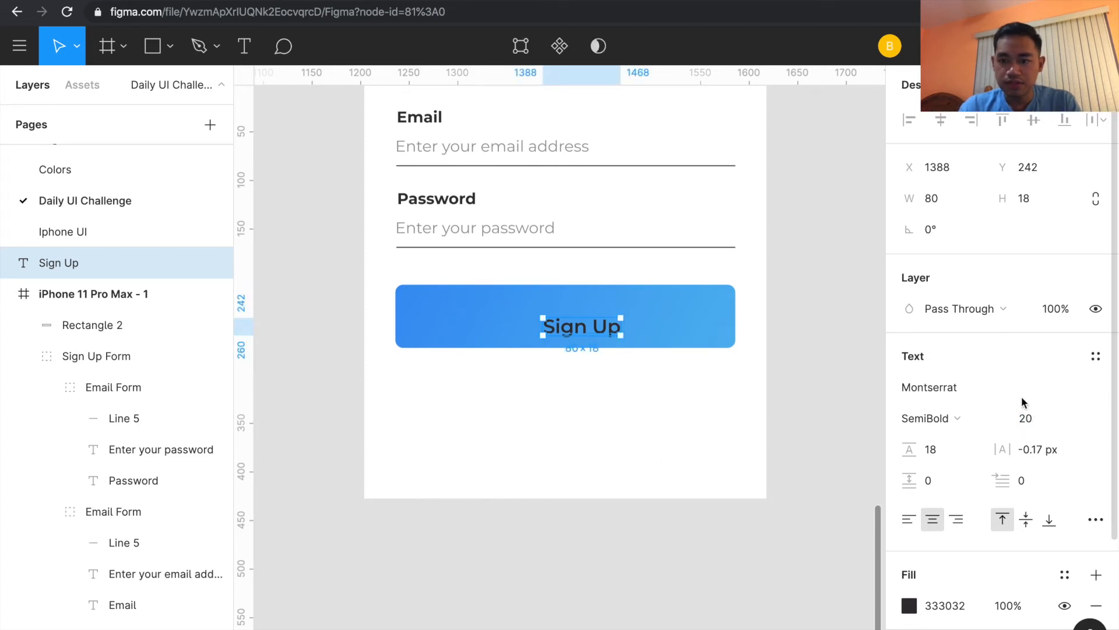
- Set the Sign Up text's font size to 24 and its fill colour to white FFFFFF
{"action": "type", "text": "24"}
{"action": "key", "text": "Return"}
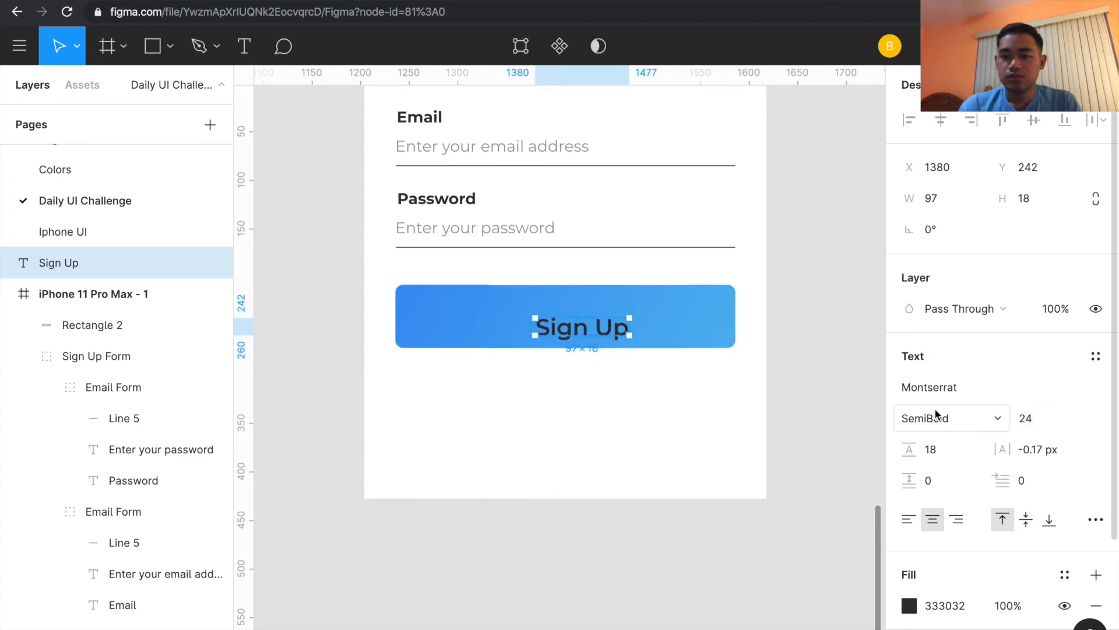
{"action": "left_click", "coordinate": [909, 607]}
{"action": "left_click_drag", "start_coordinate": [781, 337], "coordinate": [625, 145]}
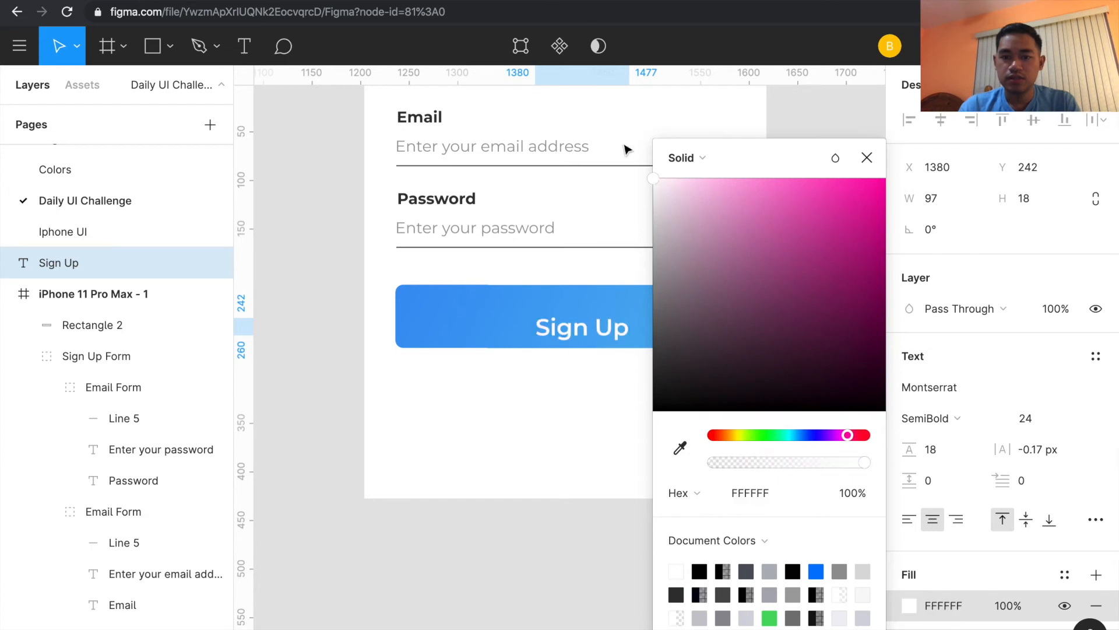
{"action": "left_click", "coordinate": [870, 157]}
{"action": "left_click", "coordinate": [676, 437]}
- Move the Sign Up text into the middle of the button and align both horizontally on their centres
{"action": "left_click_drag", "start_coordinate": [597, 331], "coordinate": [576, 323]}
{"action": "left_click", "coordinate": [662, 317], "text": "shift"}
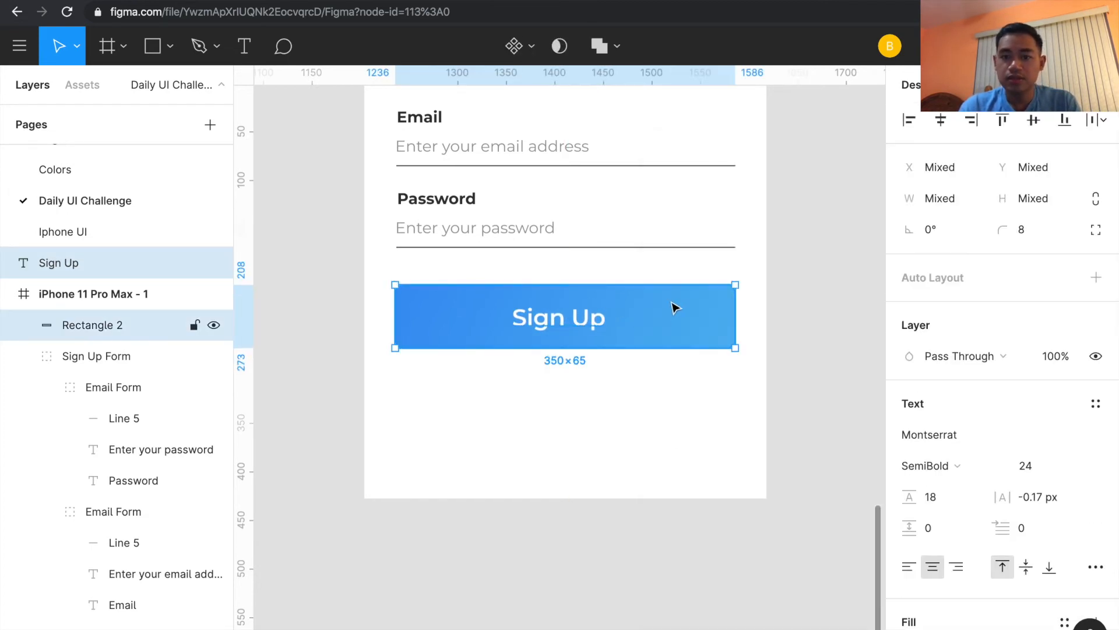
{"action": "left_click", "coordinate": [941, 120]}
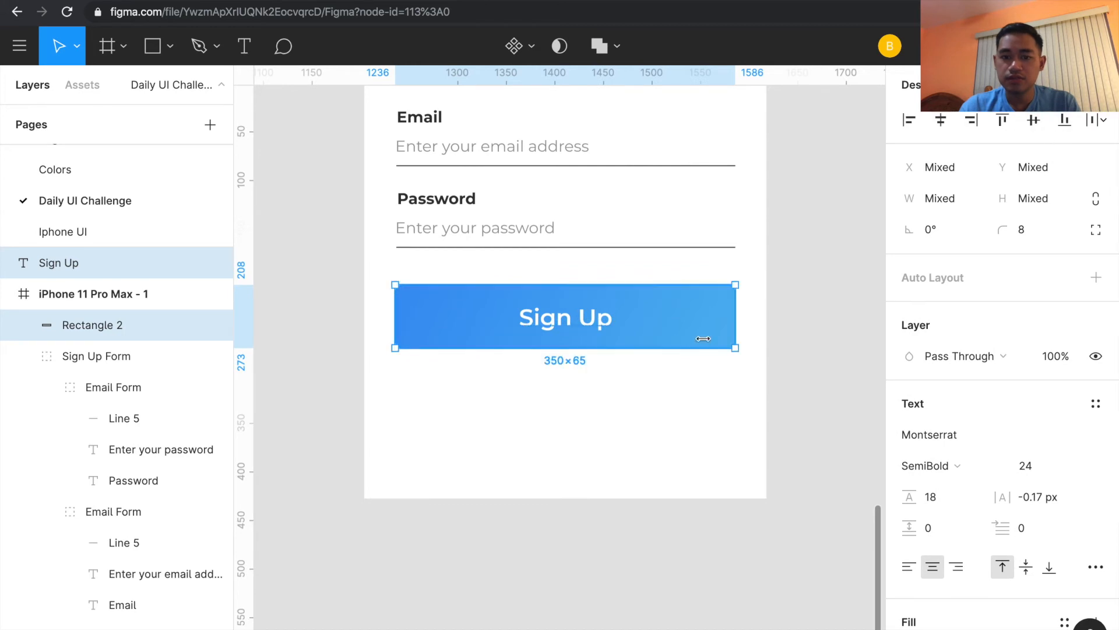
{"action": "left_click", "coordinate": [666, 389]}
- Add a drop shadow effect to the Sign Up button's rectangle
{"action": "scroll", "coordinate": [667, 390], "scroll_direction": "left", "scroll_amount": 5}
{"action": "scroll", "coordinate": [666, 389], "scroll_direction": "left", "scroll_amount": 5}
{"action": "scroll", "coordinate": [666, 389], "scroll_direction": "right", "scroll_amount": 8}
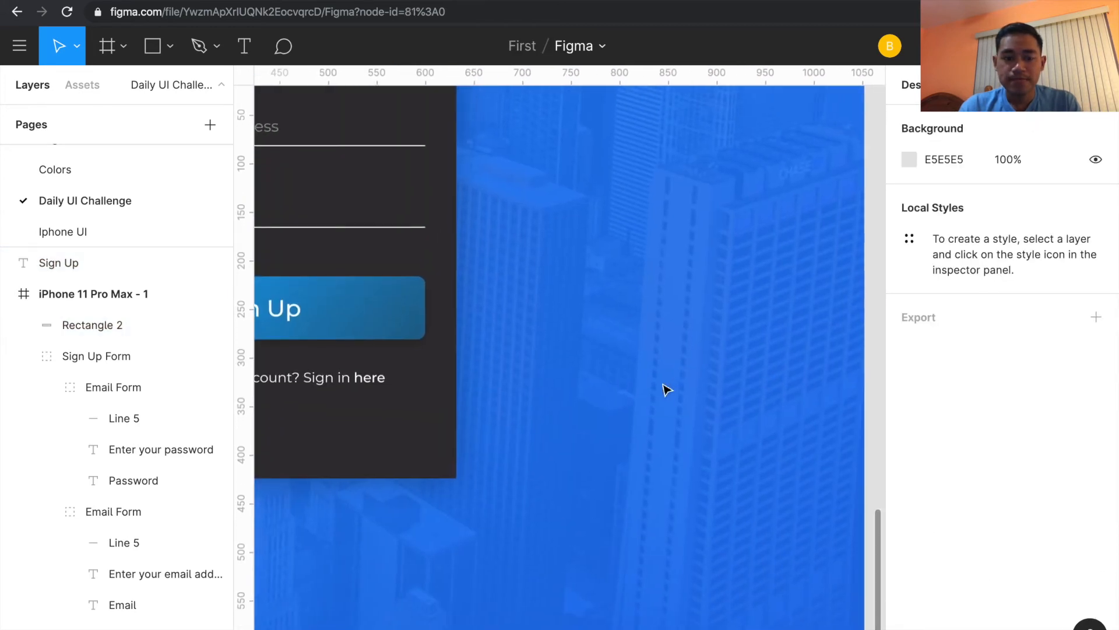
{"action": "key", "text": "minus"}
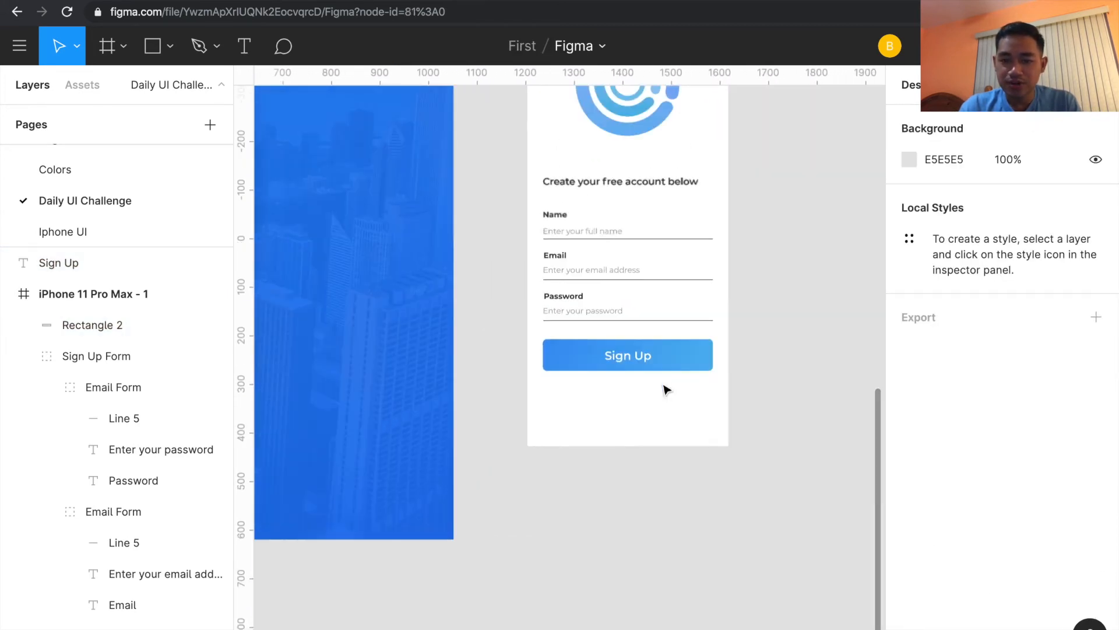
{"action": "left_click", "coordinate": [690, 361]}
{"action": "scroll", "coordinate": [643, 357], "scroll_direction": "left", "scroll_amount": 4}
{"action": "scroll", "coordinate": [532, 315], "scroll_direction": "right", "scroll_amount": 4}
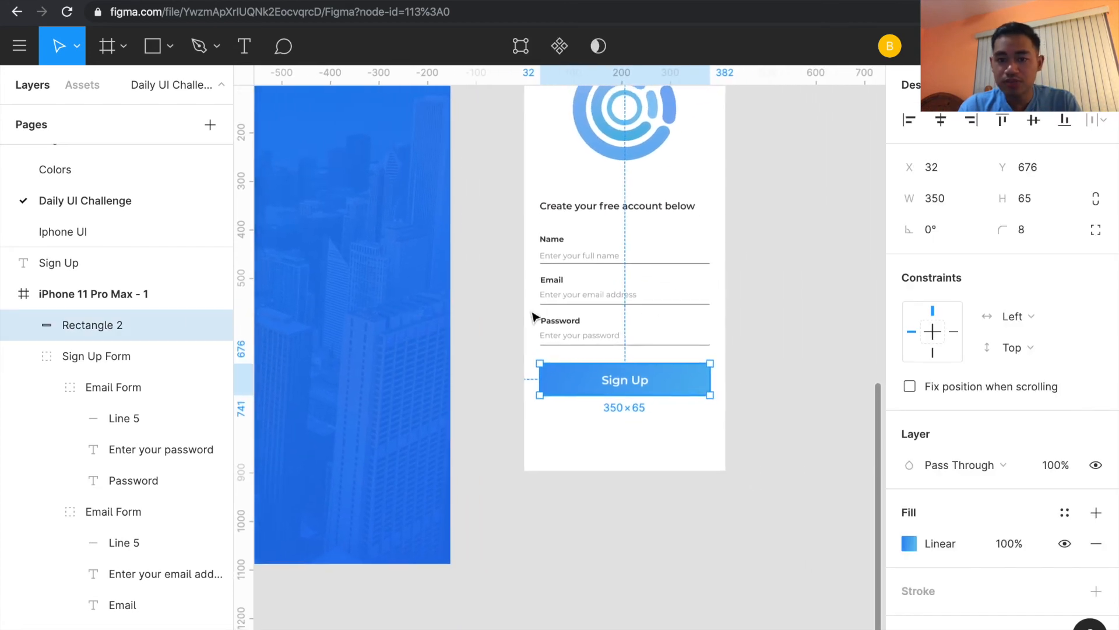
{"action": "scroll", "coordinate": [960, 542], "scroll_direction": "down", "scroll_amount": 3}
{"action": "left_click", "coordinate": [920, 547]}
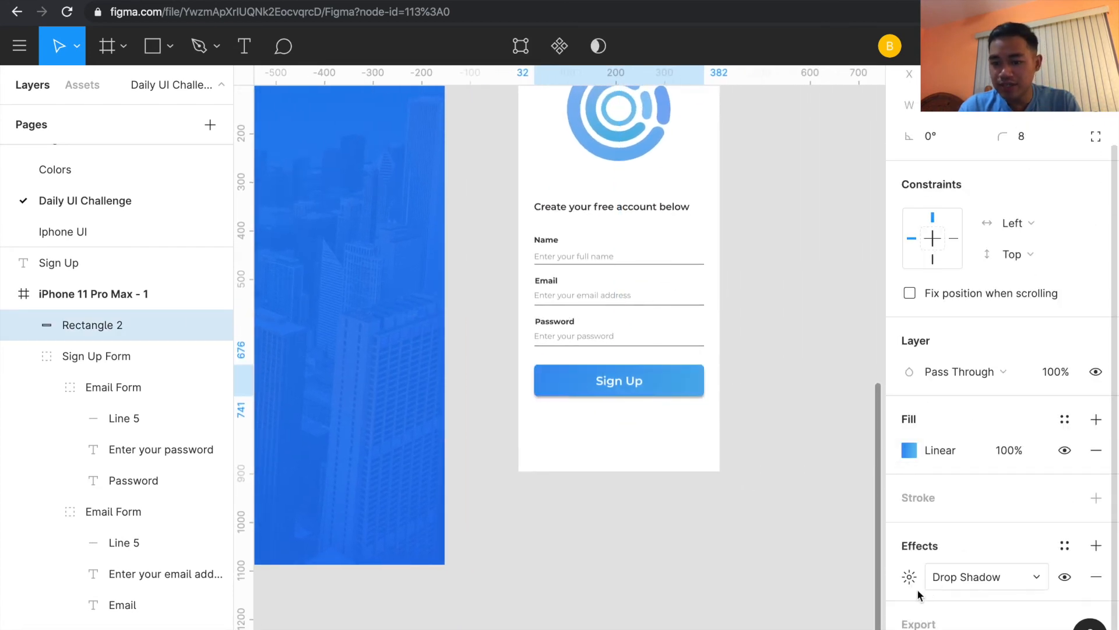
- Set the button's drop shadow to a blur of 10 and an opacity of 15%
{"action": "left_click", "coordinate": [911, 578]}
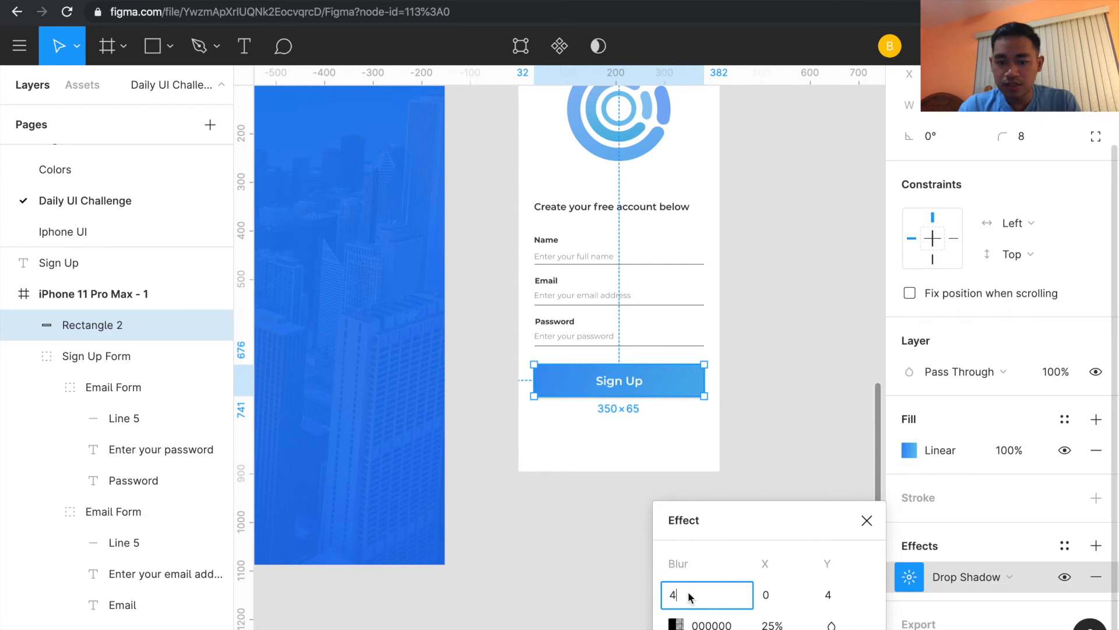
{"action": "type", "text": "10"}
{"action": "key", "text": "Return"}
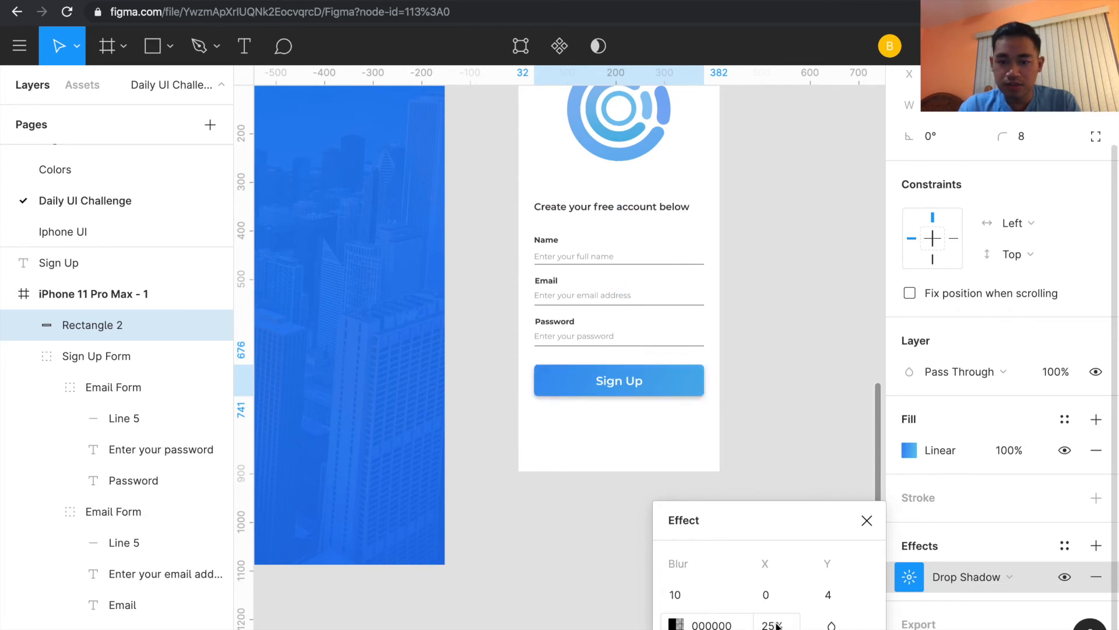
{"action": "type", "text": "15"}
{"action": "key", "text": "Return"}
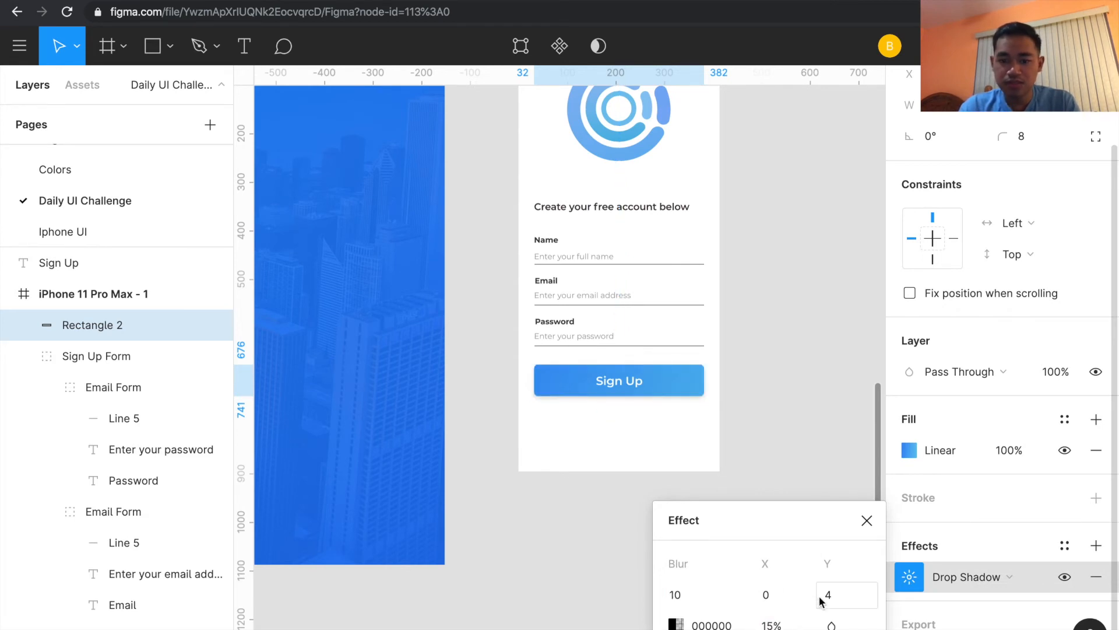
{"action": "left_click", "coordinate": [868, 521]}
{"action": "left_click", "coordinate": [737, 463]}
- Copy the "Already have an account? Sign in here" text from the light reference screen and place it below the new Sign Up button
{"action": "scroll", "coordinate": [592, 407], "scroll_direction": "left", "scroll_amount": 2}
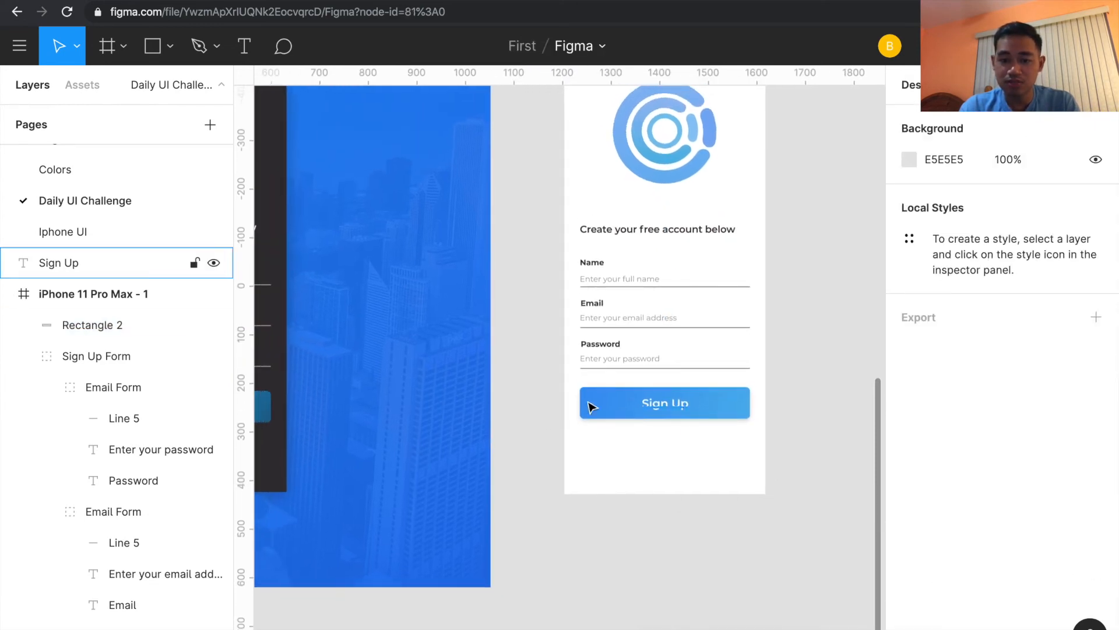
{"action": "scroll", "coordinate": [467, 392], "scroll_direction": "up", "scroll_amount": 2}
{"action": "scroll", "coordinate": [467, 393], "scroll_direction": "left", "scroll_amount": 1}
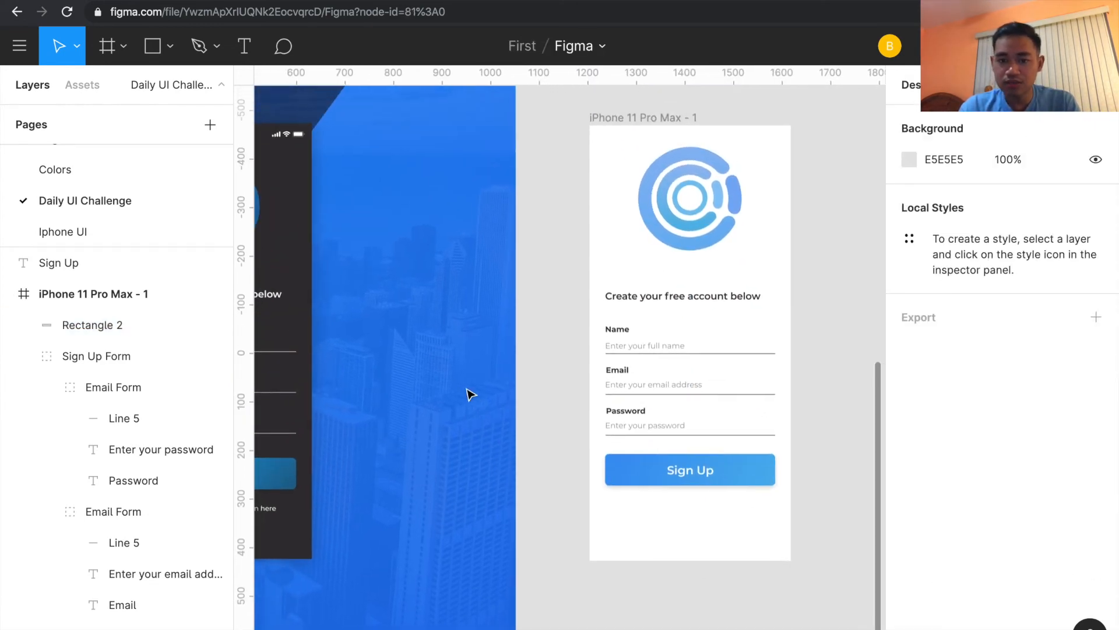
{"action": "scroll", "coordinate": [470, 394], "scroll_direction": "down", "scroll_amount": 6}
{"action": "scroll", "coordinate": [470, 394], "scroll_direction": "right", "scroll_amount": 1}
{"action": "left_click", "coordinate": [336, 483]}
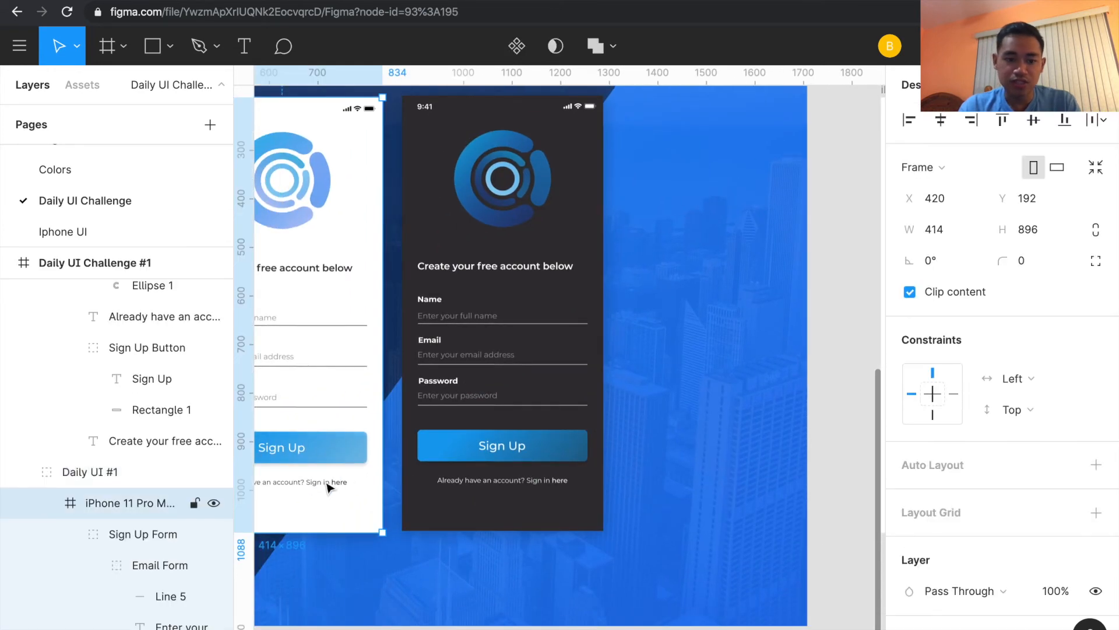
{"action": "double_click", "coordinate": [328, 484]}
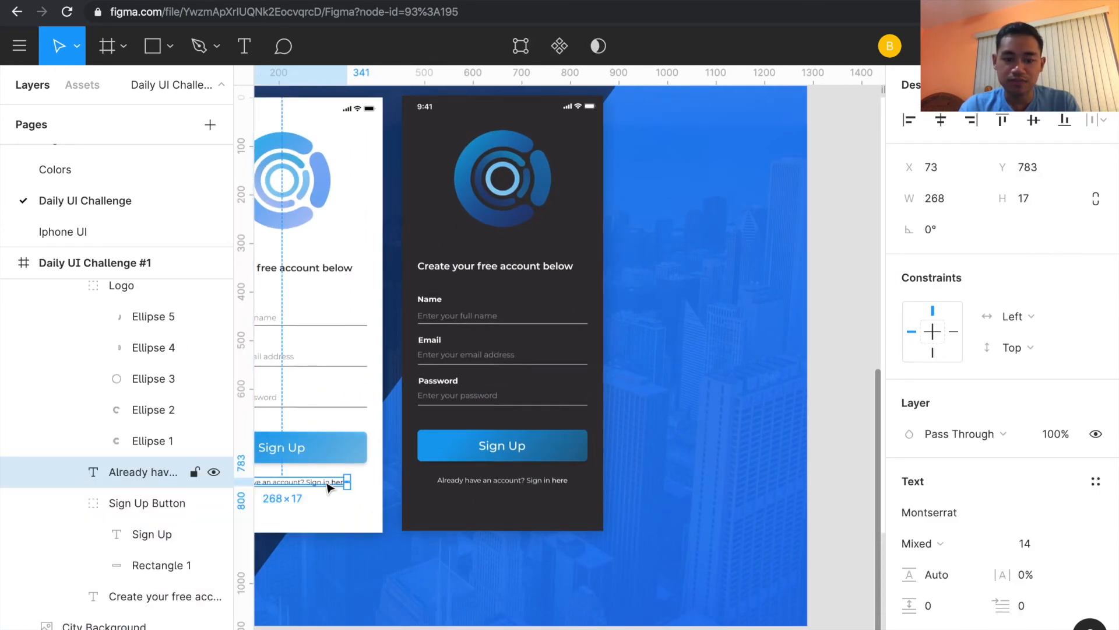
{"action": "scroll", "coordinate": [326, 486], "scroll_direction": "right", "scroll_amount": 6}
{"action": "scroll", "coordinate": [327, 487], "scroll_direction": "down", "scroll_amount": 1}
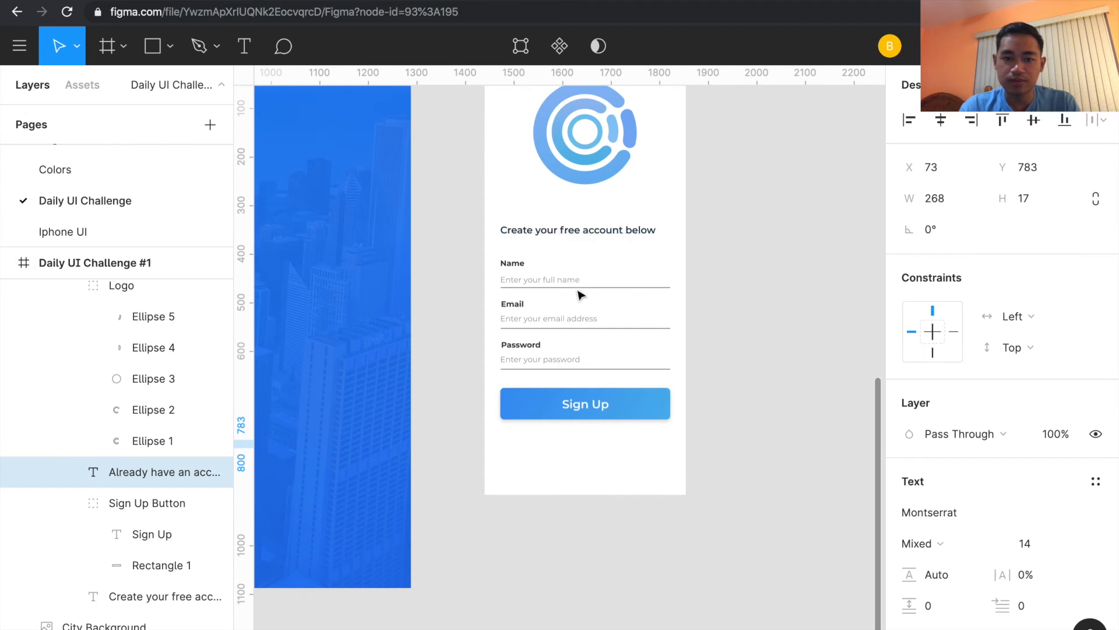
{"action": "left_click", "coordinate": [560, 434]}
{"action": "key", "text": "ctrl+v"}
{"action": "left_click_drag", "start_coordinate": [575, 367], "coordinate": [602, 447]}
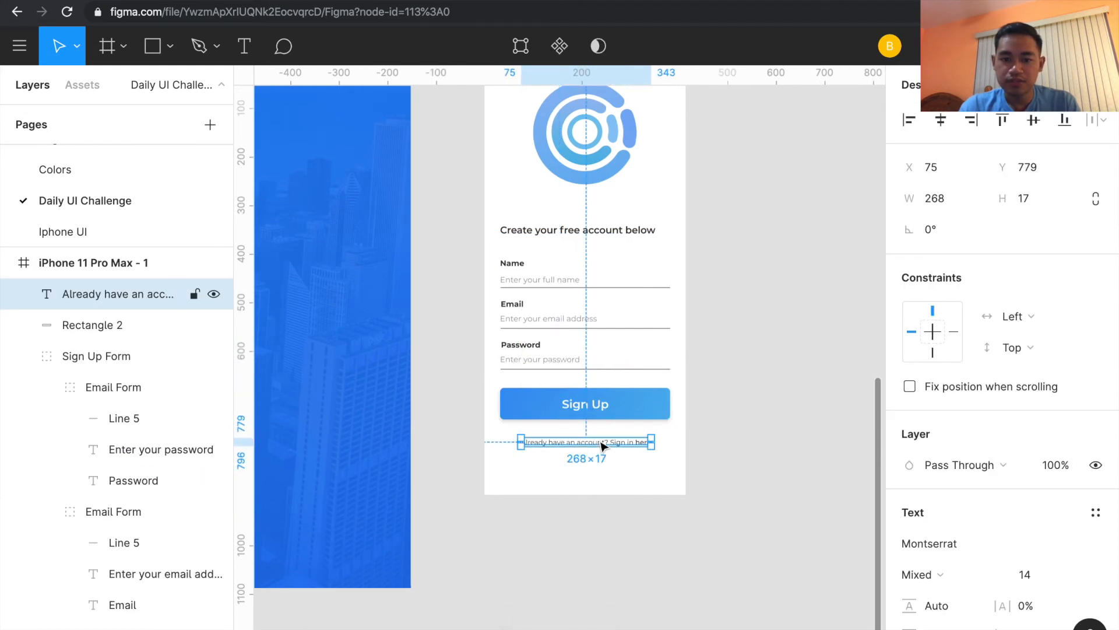
- Compare the copied sign-in line with the reference and examine the font weights of "here" and the rest of the text
{"action": "scroll", "coordinate": [572, 377], "scroll_direction": "left", "scroll_amount": 4}
{"action": "scroll", "coordinate": [572, 377], "scroll_direction": "down", "scroll_amount": 1}
{"action": "scroll", "coordinate": [571, 378], "scroll_direction": "right", "scroll_amount": 3}
{"action": "scroll", "coordinate": [571, 379], "scroll_direction": "up", "scroll_amount": 1}
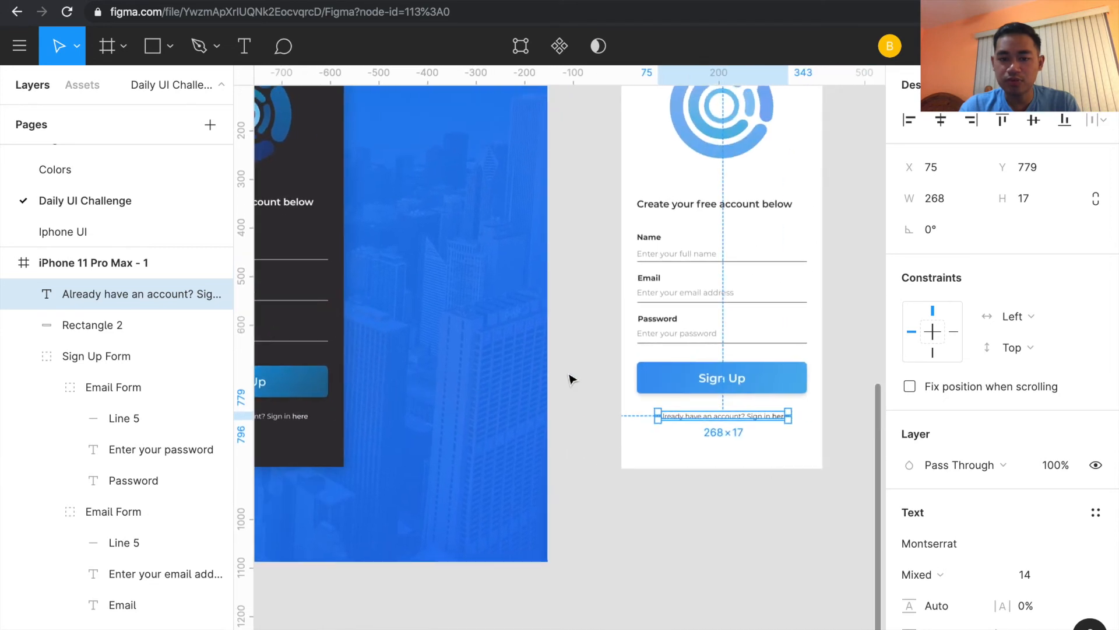
{"action": "left_click", "coordinate": [760, 430]}
{"action": "scroll", "coordinate": [767, 434], "scroll_direction": "up", "scroll_amount": 5}
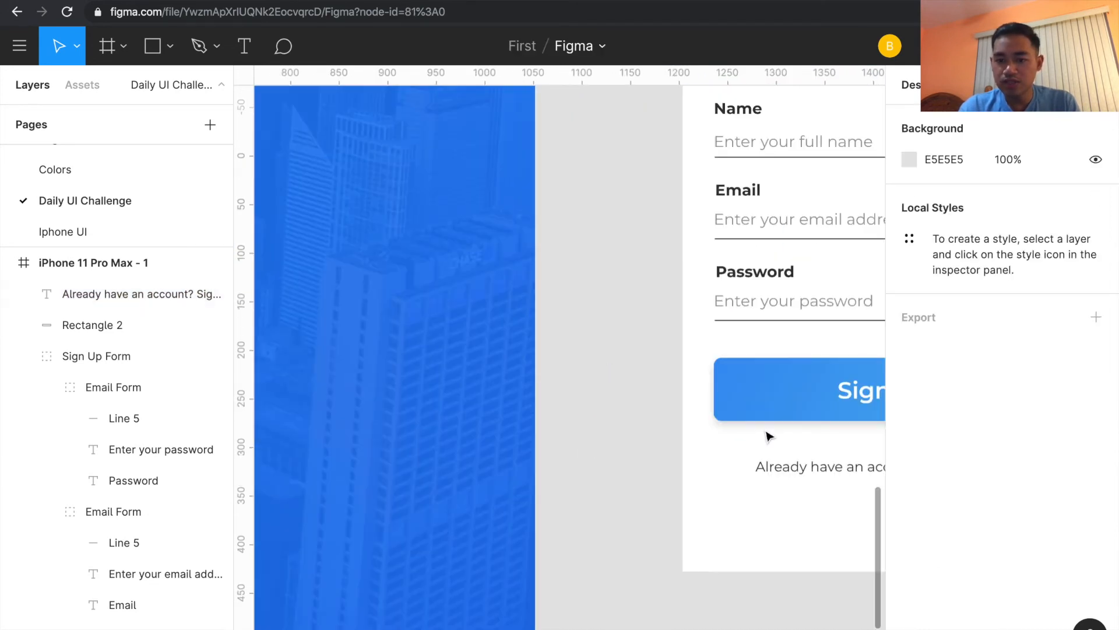
{"action": "left_click", "coordinate": [773, 447]}
{"action": "double_click", "coordinate": [764, 446]}
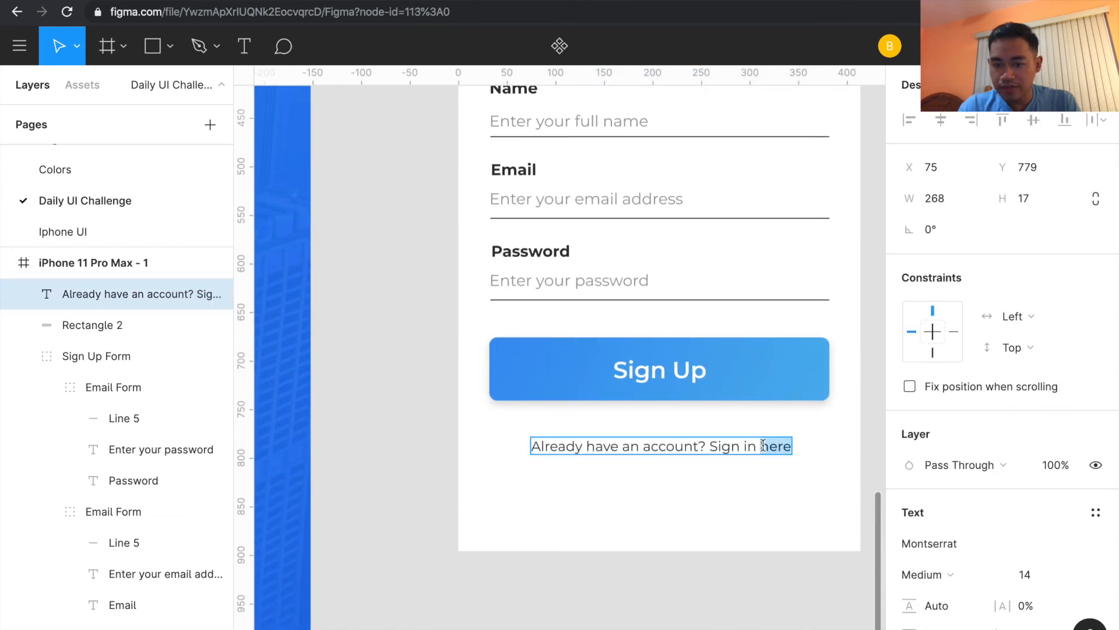
{"action": "left_click", "coordinate": [716, 447]}
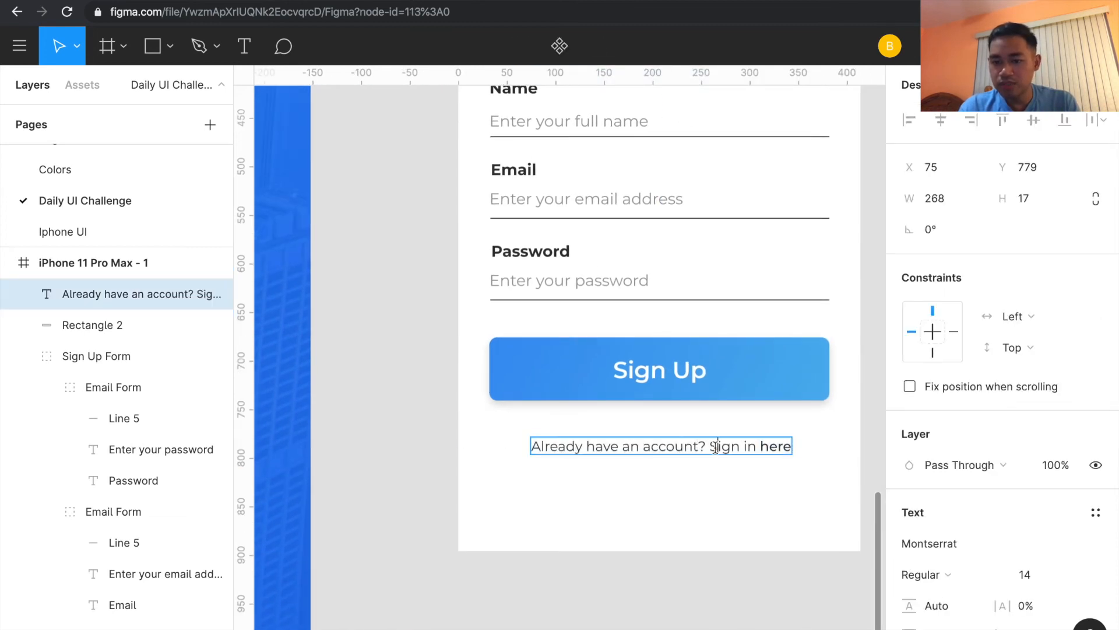
{"action": "key", "text": "Escape"}
{"action": "key", "text": "Escape"}
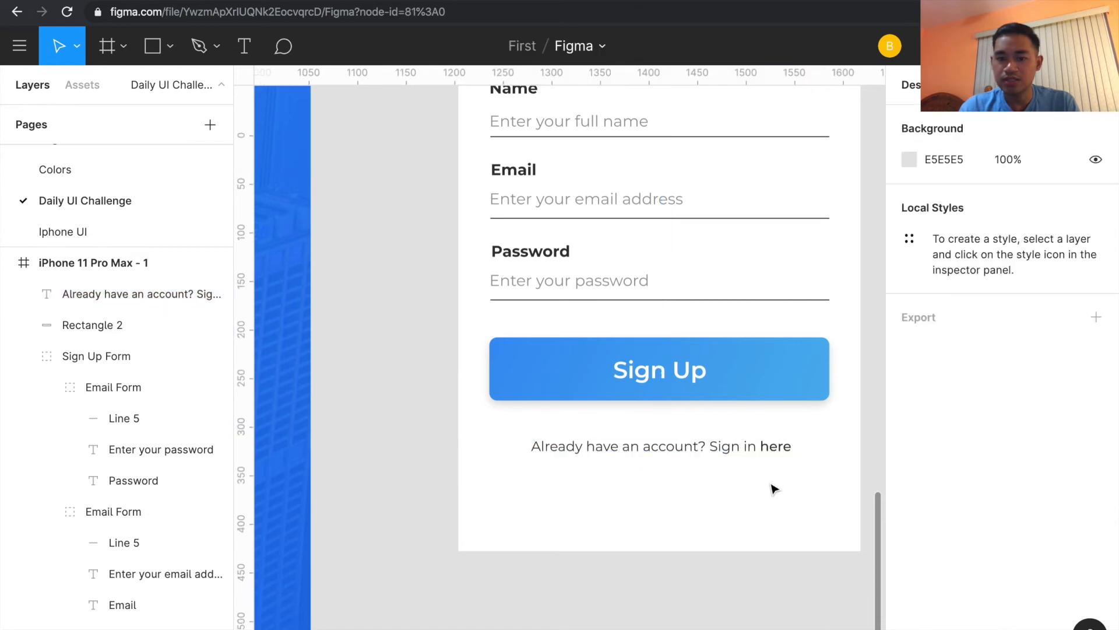
- Centre the "Already have an account? Sign in here" text horizontally in the iPhone 11 Pro Max frame
{"action": "key", "text": "minus"}
{"action": "scroll", "coordinate": [773, 489], "scroll_direction": "left", "scroll_amount": 5}
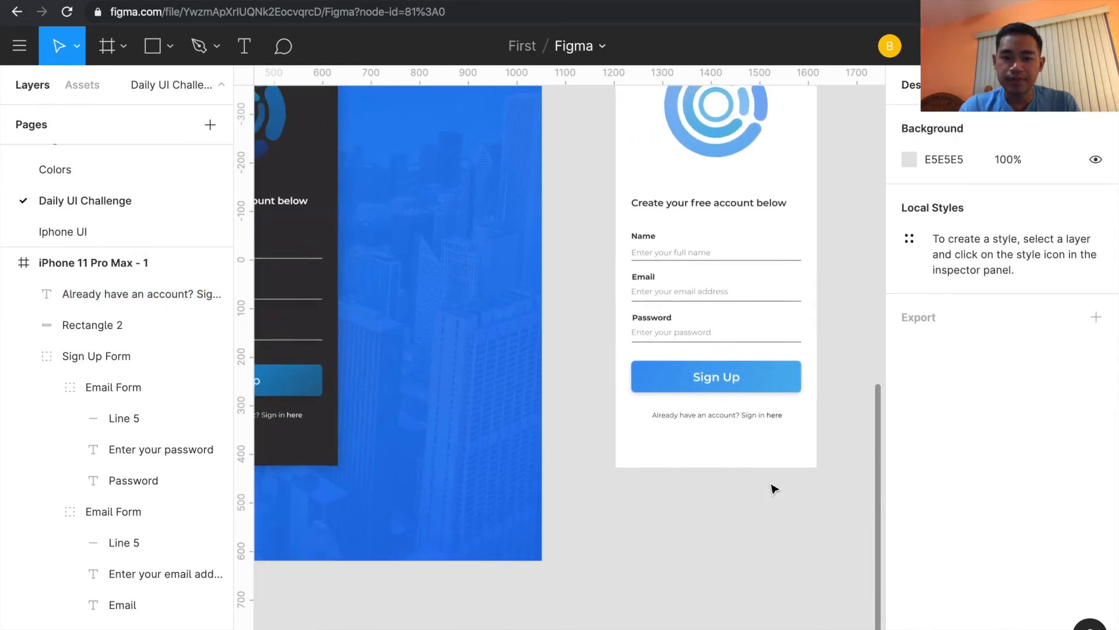
{"action": "left_click", "coordinate": [773, 410]}
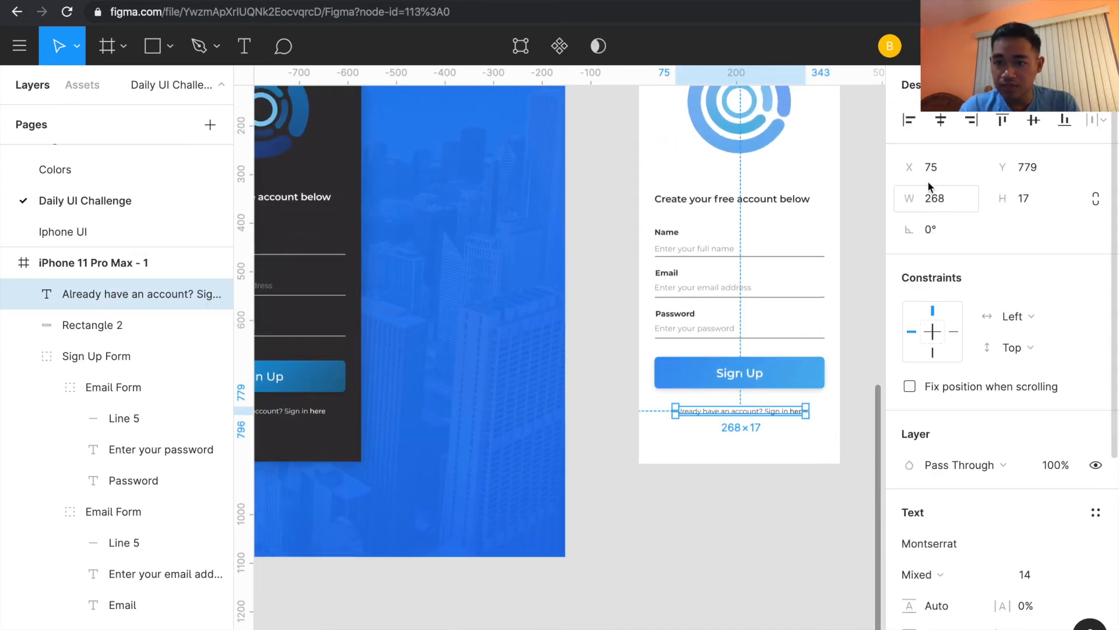
{"action": "left_click", "coordinate": [946, 124]}
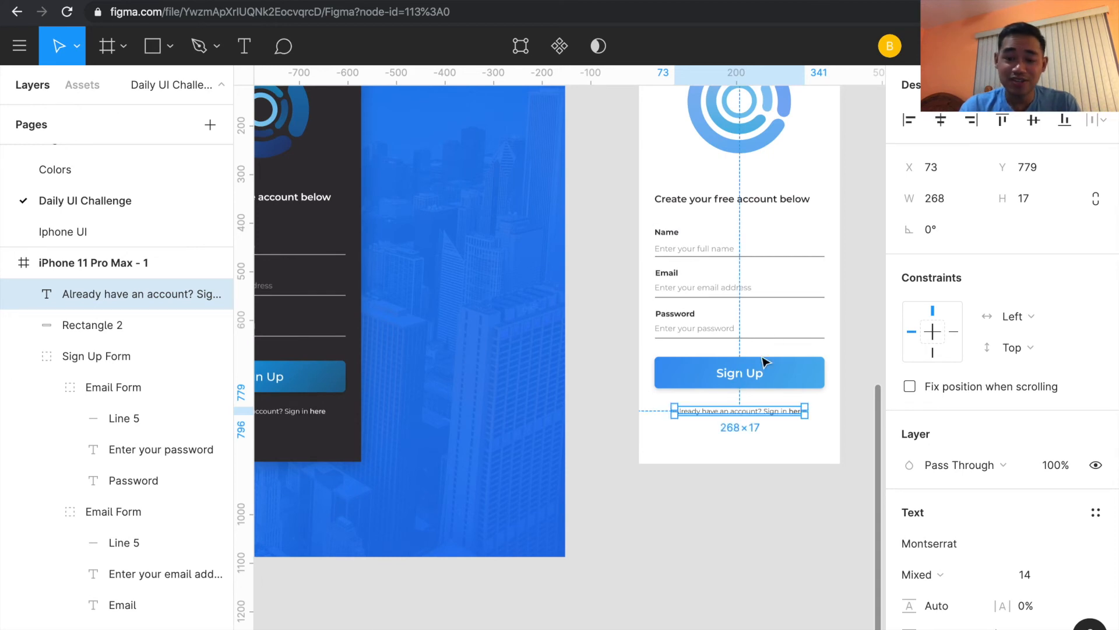
{"action": "left_click", "coordinate": [740, 440]}
{"action": "scroll", "coordinate": [759, 324], "scroll_direction": "up", "scroll_amount": 3}
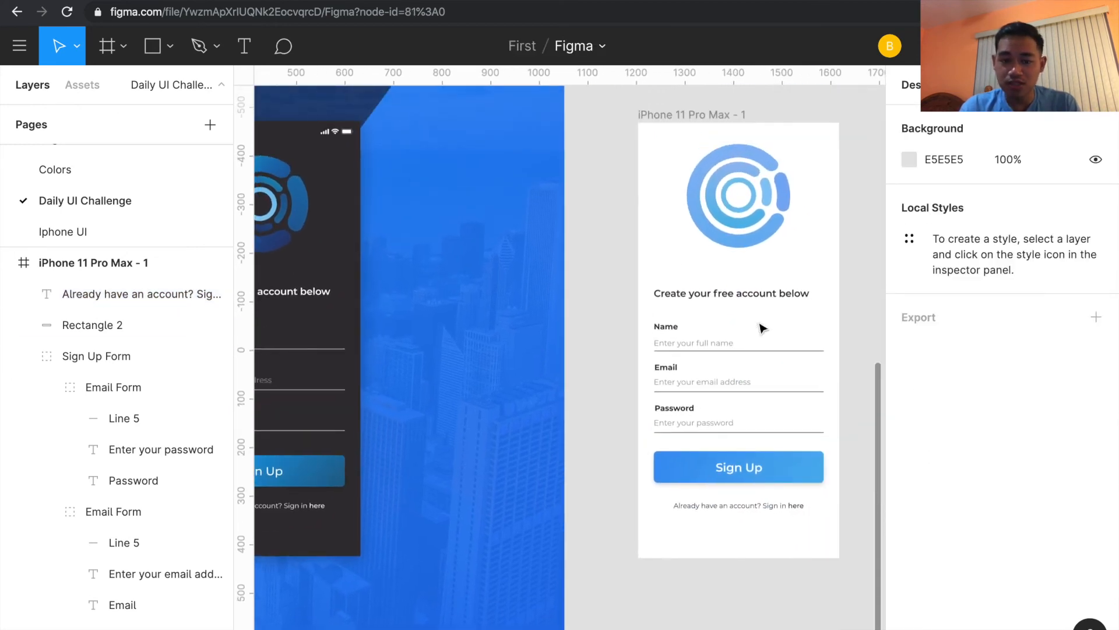
{"action": "key", "text": "ctrl+minus"}
{"action": "scroll", "coordinate": [520, 320], "scroll_direction": "left", "scroll_amount": 3}
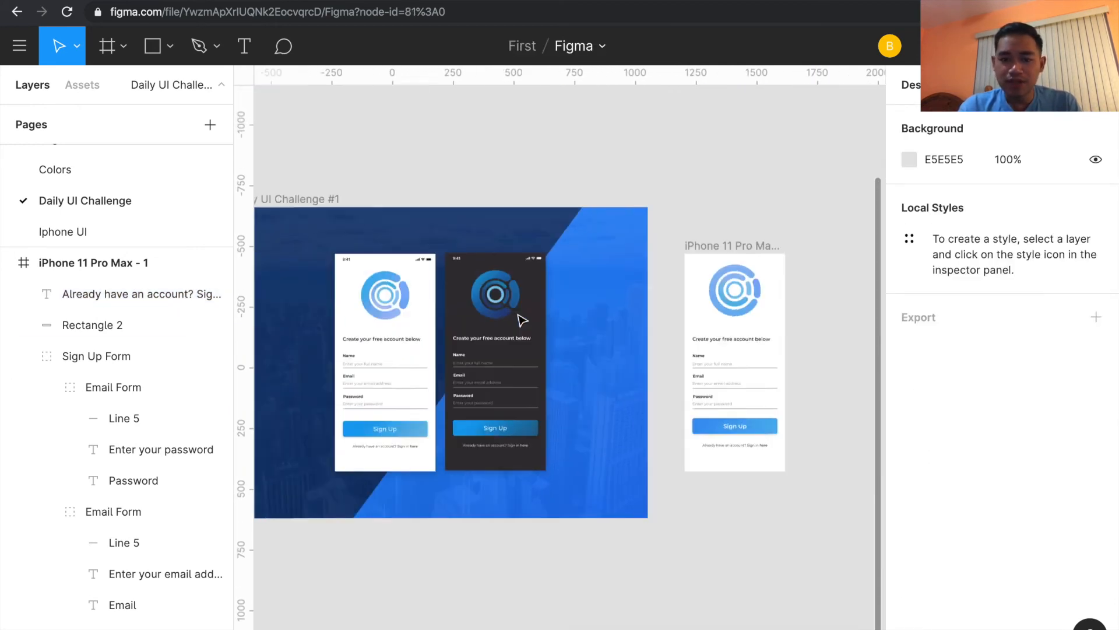
- Copy the iPhone status bar from the light reference screen into the iPhone 11 Pro Max - 1 frame
{"action": "left_click", "coordinate": [449, 254]}
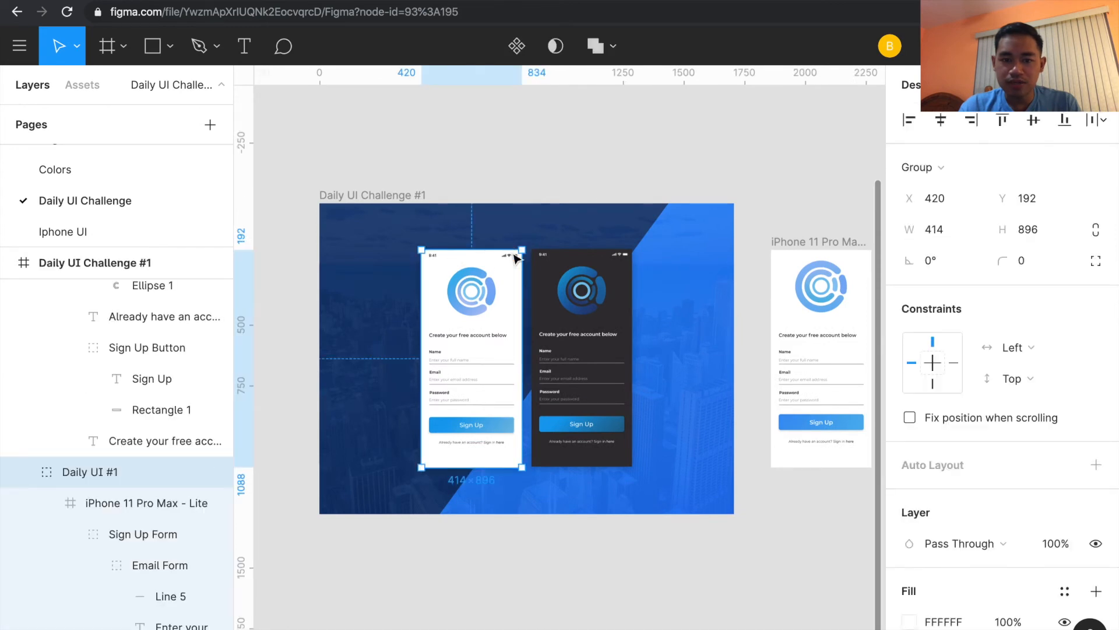
{"action": "double_click", "coordinate": [516, 258]}
{"action": "double_click", "coordinate": [515, 259]}
{"action": "scroll", "coordinate": [516, 258], "scroll_direction": "right", "scroll_amount": 3}
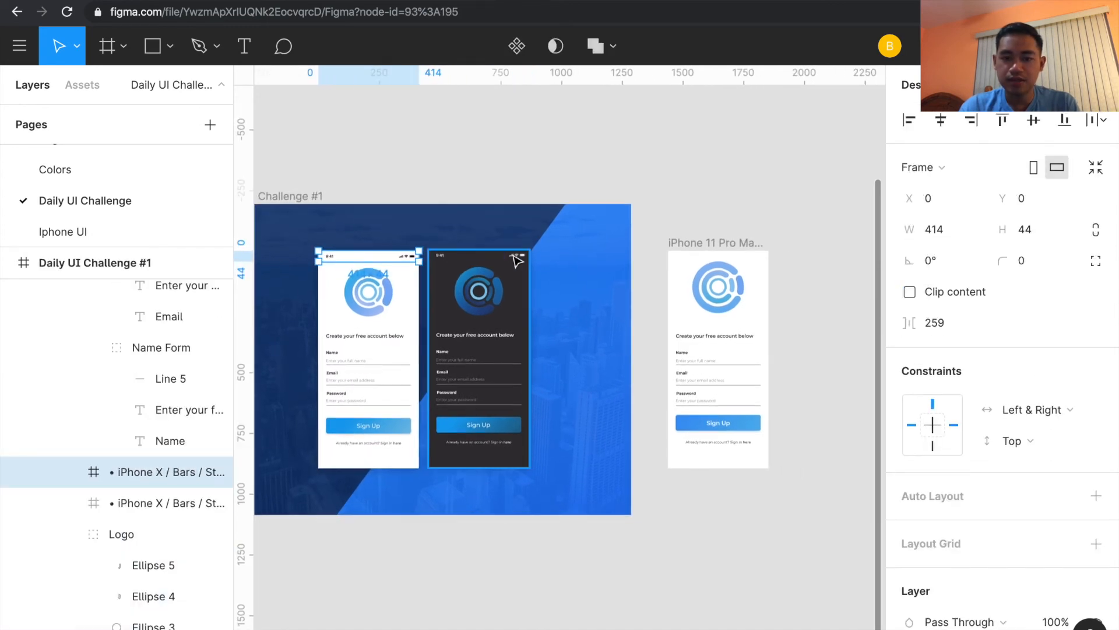
{"action": "left_click", "coordinate": [717, 242]}
{"action": "key", "text": "ctrl+v"}
{"action": "left_click", "coordinate": [789, 295]}
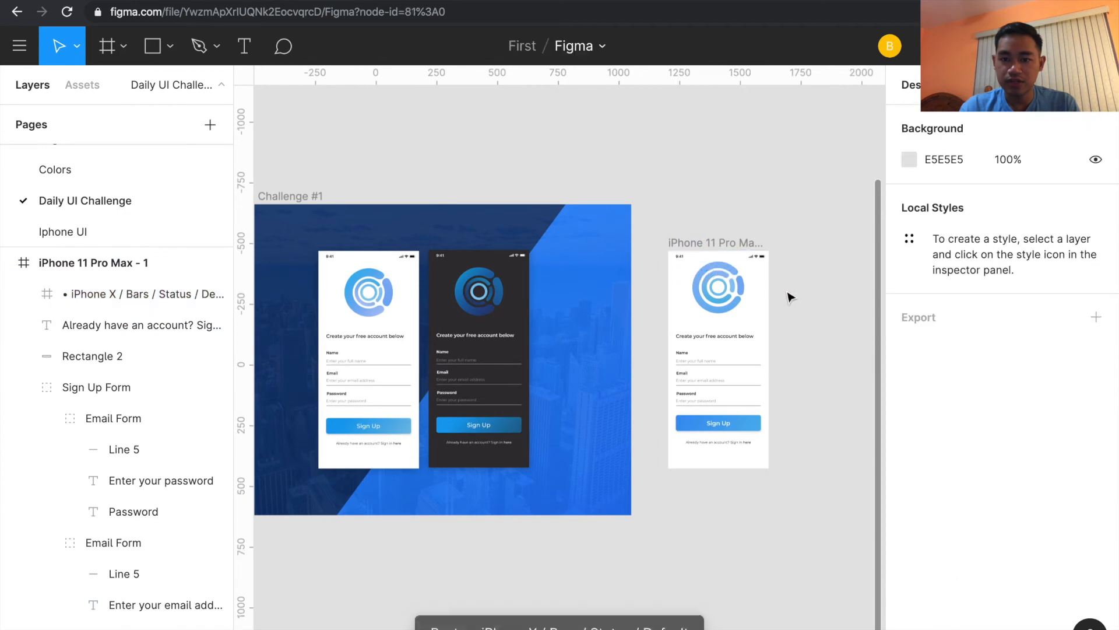
- Nudge the Sign Up button's rectangle vertically to Y 678 between the form and the sign-in line
{"action": "scroll", "coordinate": [789, 295], "scroll_direction": "up", "scroll_amount": 5}
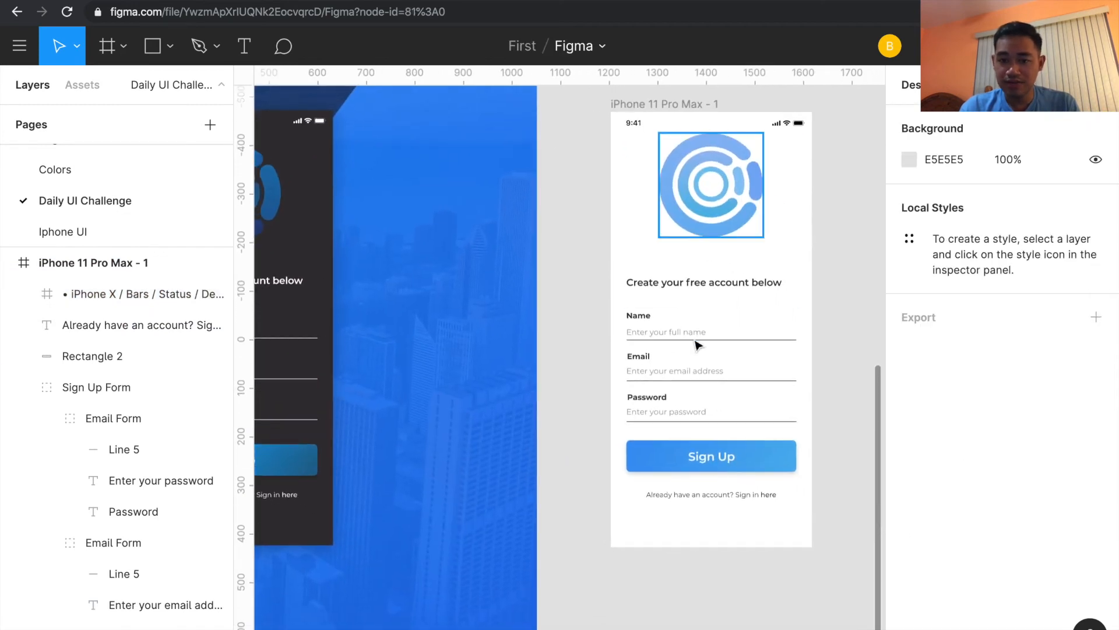
{"action": "left_click", "coordinate": [725, 458]}
{"action": "left_click", "coordinate": [763, 454]}
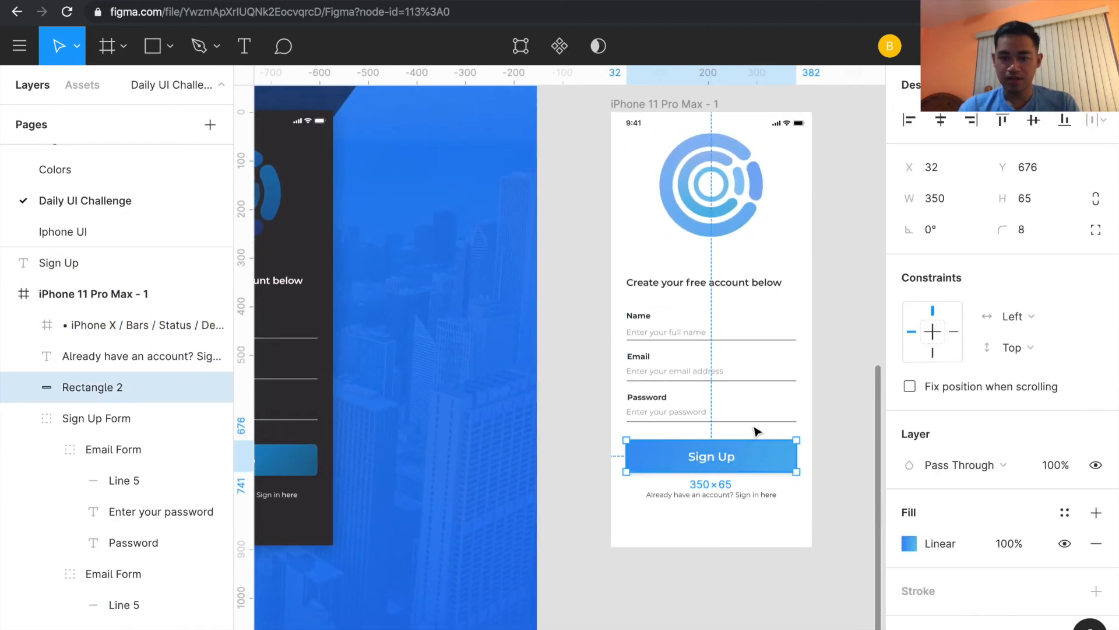
{"action": "key", "text": "Up"}
{"action": "key", "text": "Up"}
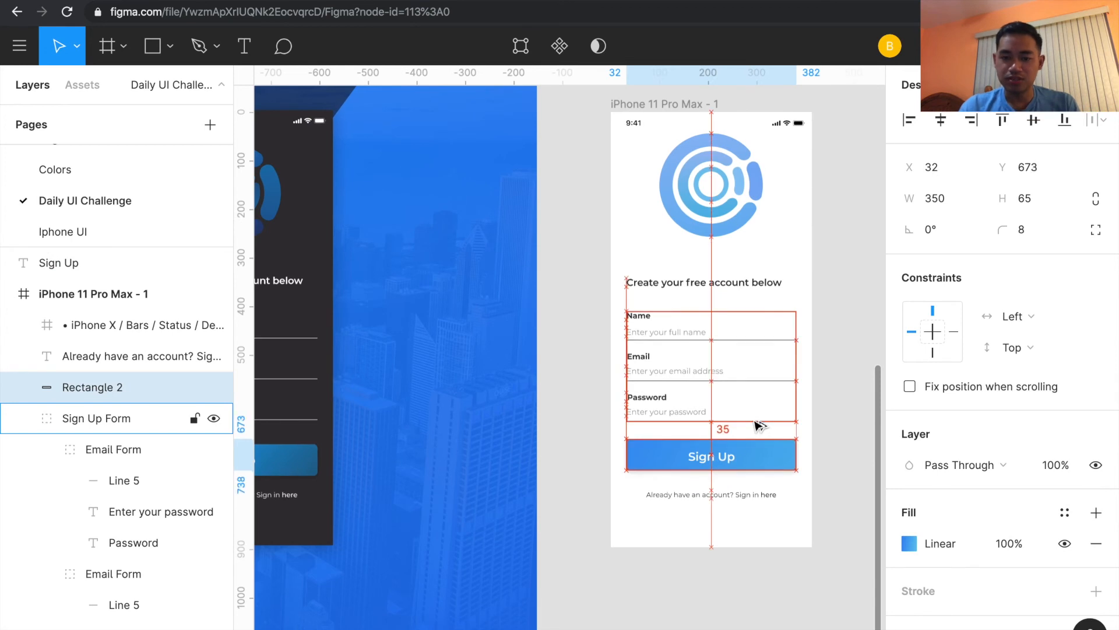
{"action": "key", "text": "Down"}
{"action": "key", "text": "Down"}
{"action": "key", "text": "Down"}
{"action": "key", "text": "Down"}
{"action": "key", "text": "Down"}
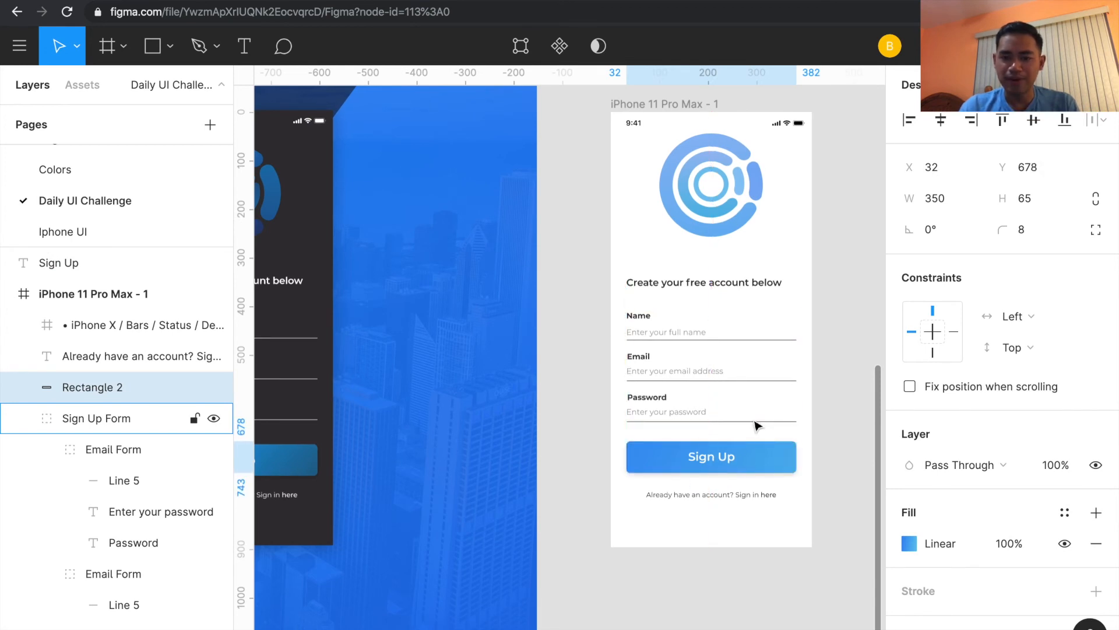
{"action": "left_click", "coordinate": [612, 420]}
- Duplicate the finished iPhone 11 Pro Max - 1 frame beside the original
{"action": "scroll", "coordinate": [612, 420], "scroll_direction": "right", "scroll_amount": 2}
{"action": "scroll", "coordinate": [612, 420], "scroll_direction": "up", "scroll_amount": 1}
{"action": "left_click", "coordinate": [583, 131]}
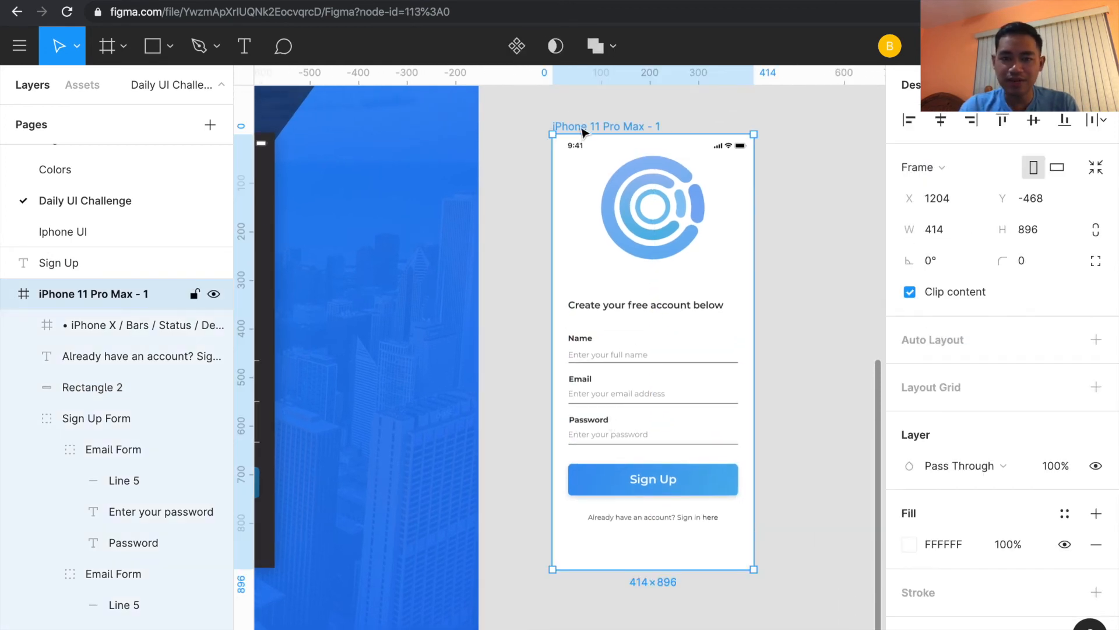
{"action": "key", "text": "ctrl+d"}
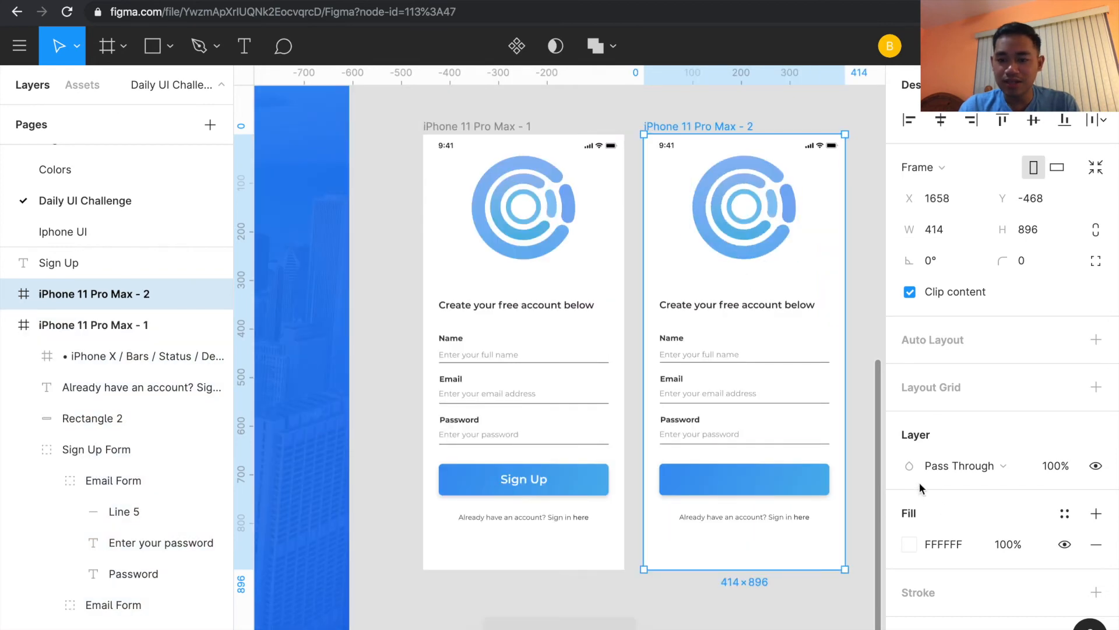
- Set the duplicate frame's fill to 333032 by sampling the dark reference screen's background with the eyedropper
{"action": "left_click", "coordinate": [911, 544]}
{"action": "scroll", "coordinate": [555, 347], "scroll_direction": "left", "scroll_amount": 5}
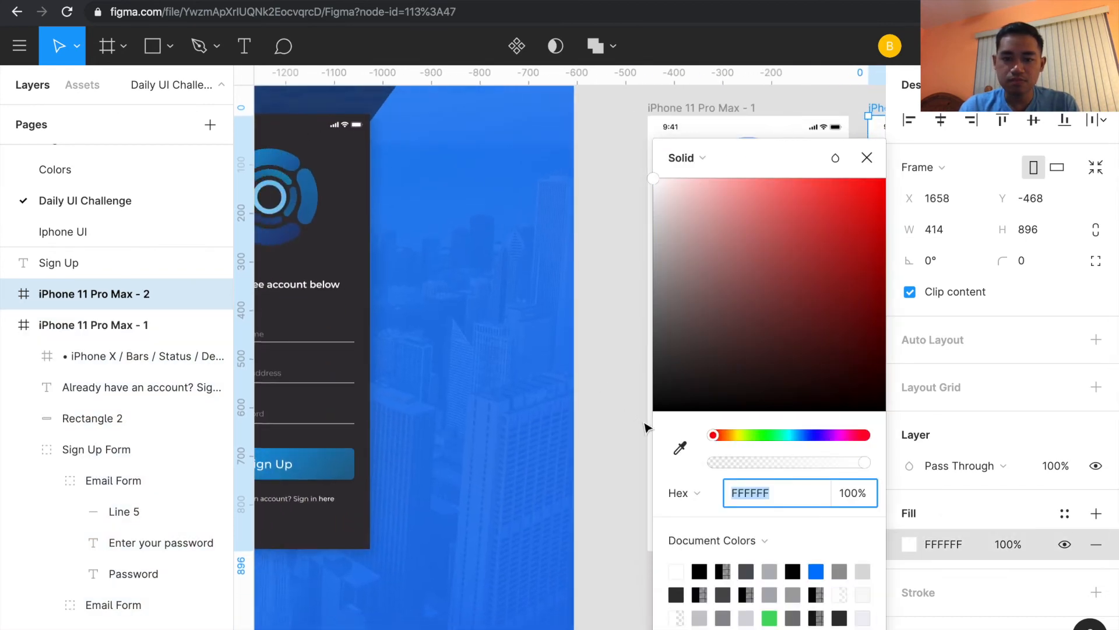
{"action": "left_click", "coordinate": [679, 446]}
{"action": "left_click", "coordinate": [339, 318]}
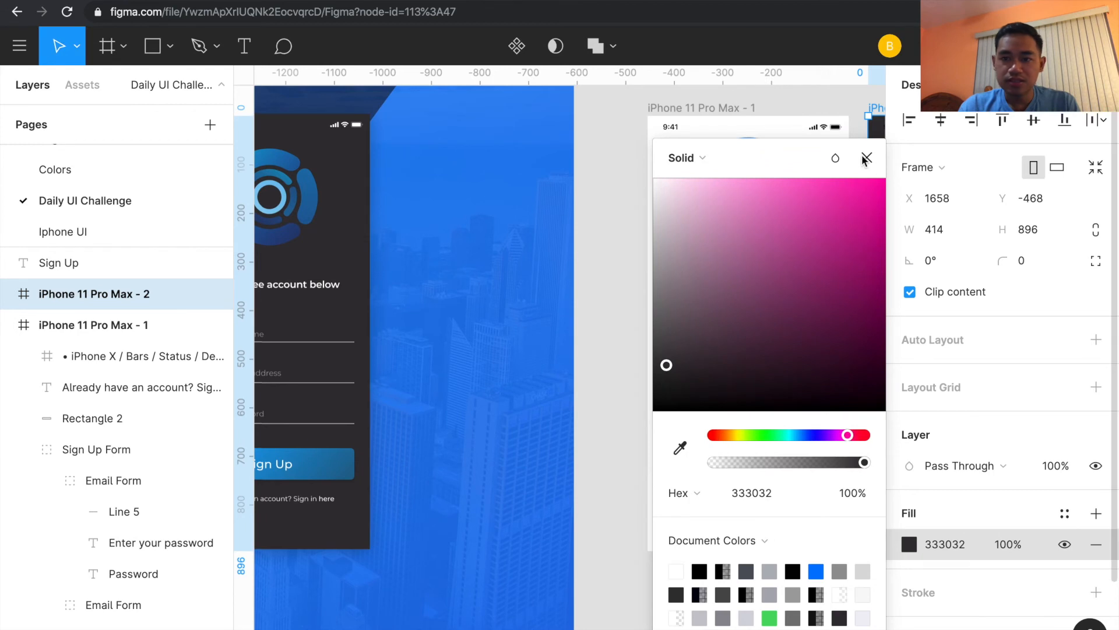
{"action": "left_click", "coordinate": [867, 157]}
{"action": "scroll", "coordinate": [823, 192], "scroll_direction": "right", "scroll_amount": 5}
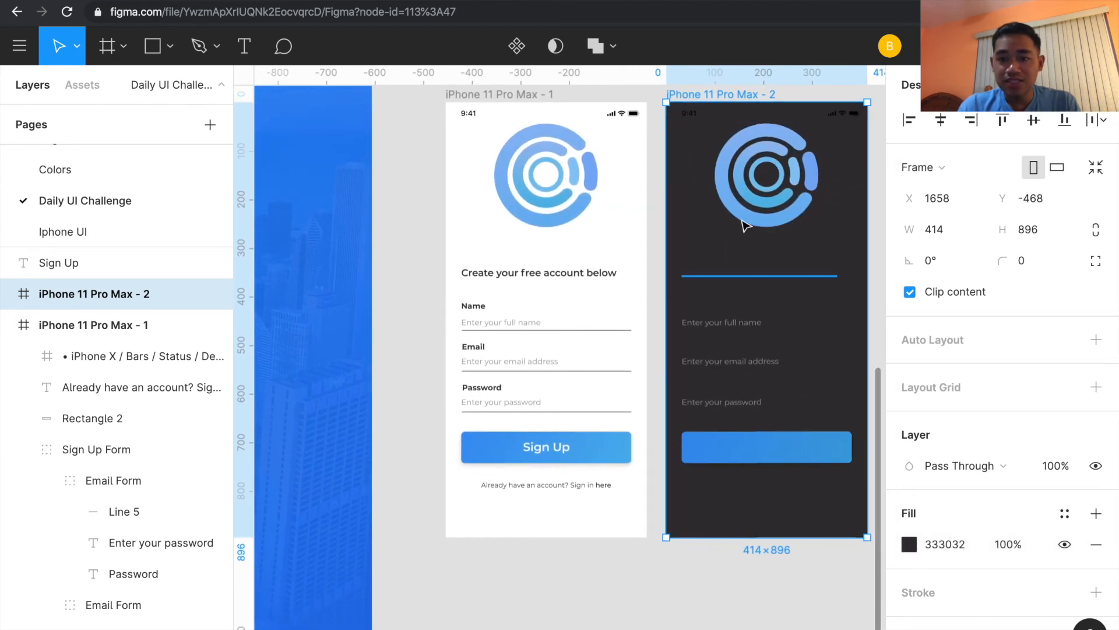
{"action": "scroll", "coordinate": [577, 201], "scroll_direction": "left", "scroll_amount": 5}
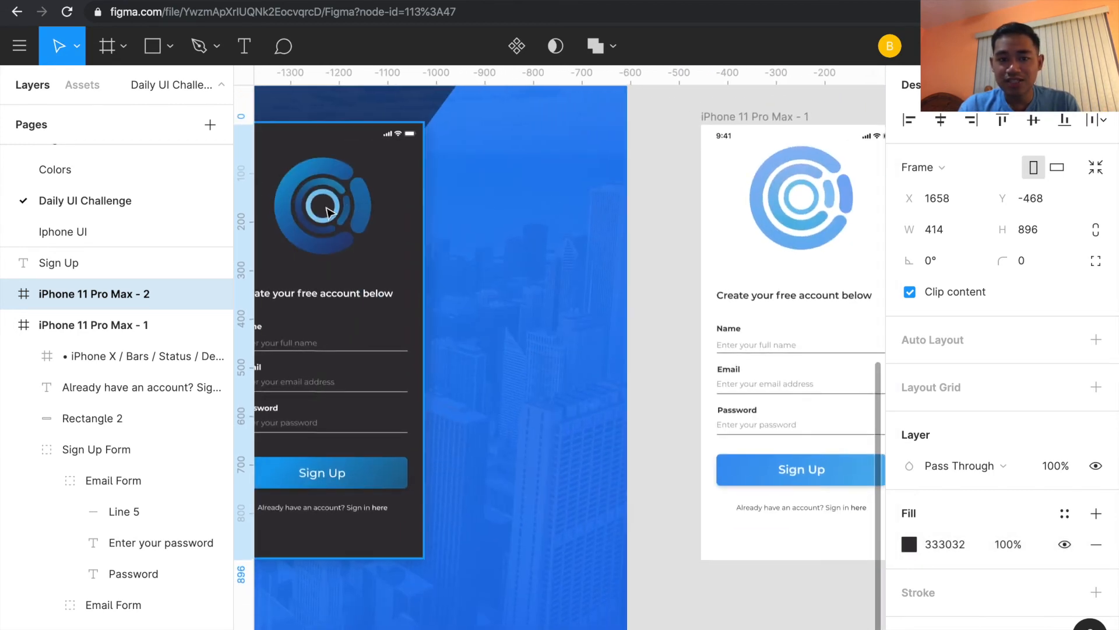
{"action": "scroll", "coordinate": [597, 219], "scroll_direction": "right", "scroll_amount": 5}
{"action": "left_click", "coordinate": [727, 271]}
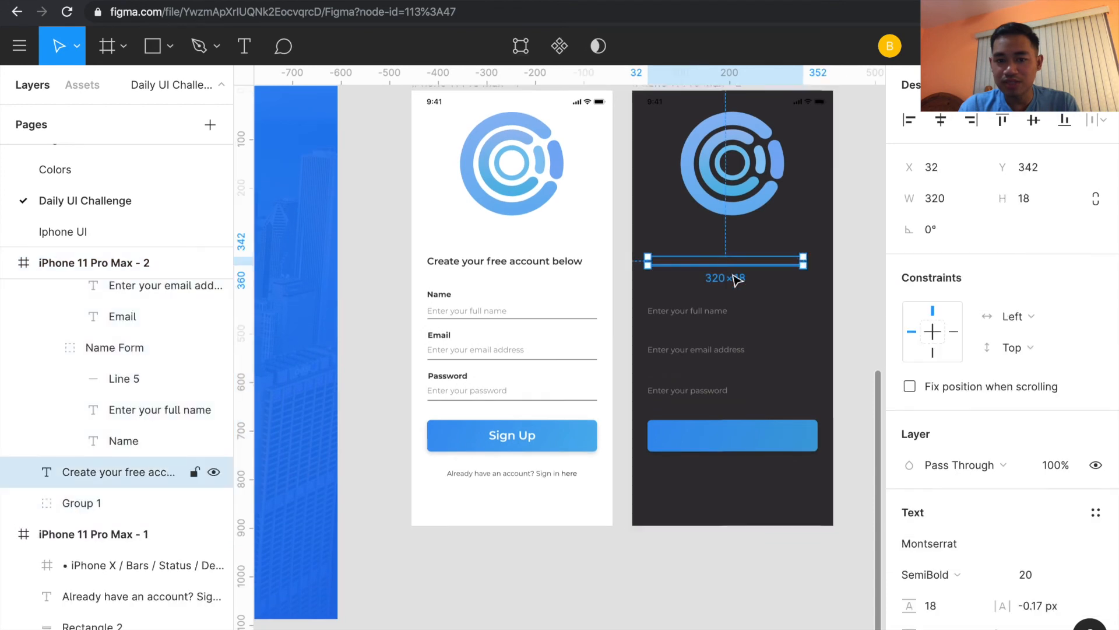
{"action": "left_click", "coordinate": [667, 303], "text": "shift"}
{"action": "double_click", "coordinate": [667, 303]}
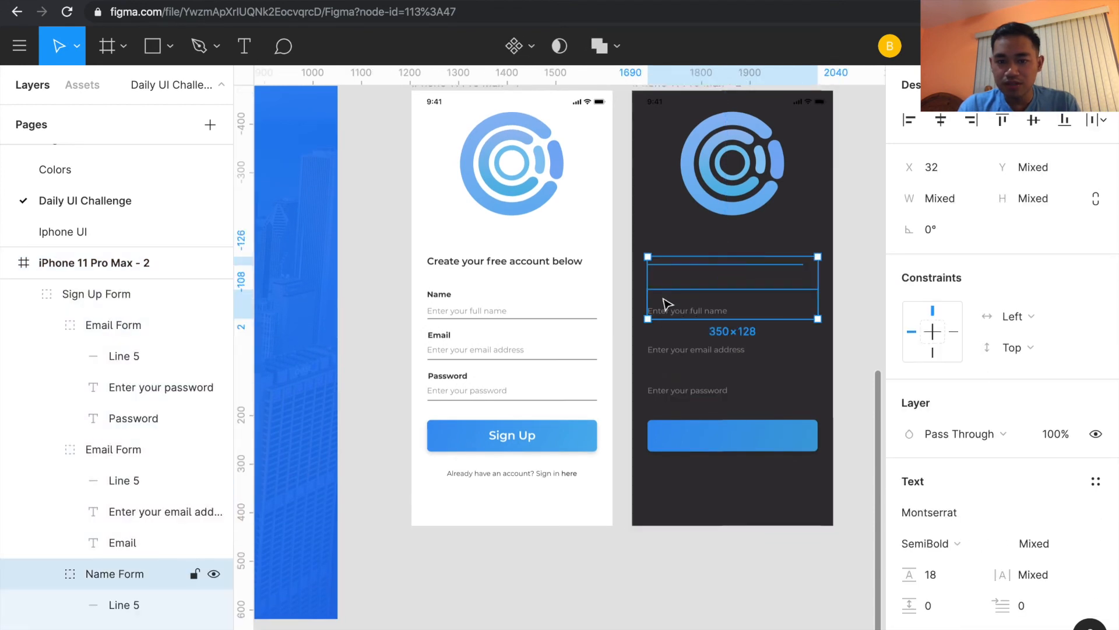
{"action": "key", "text": "Escape"}
{"action": "left_click", "coordinate": [660, 295], "text": "shift+super"}
{"action": "left_click", "coordinate": [660, 297], "text": "shift"}
{"action": "left_click", "coordinate": [663, 298], "text": "shift"}
{"action": "left_click", "coordinate": [694, 257]}
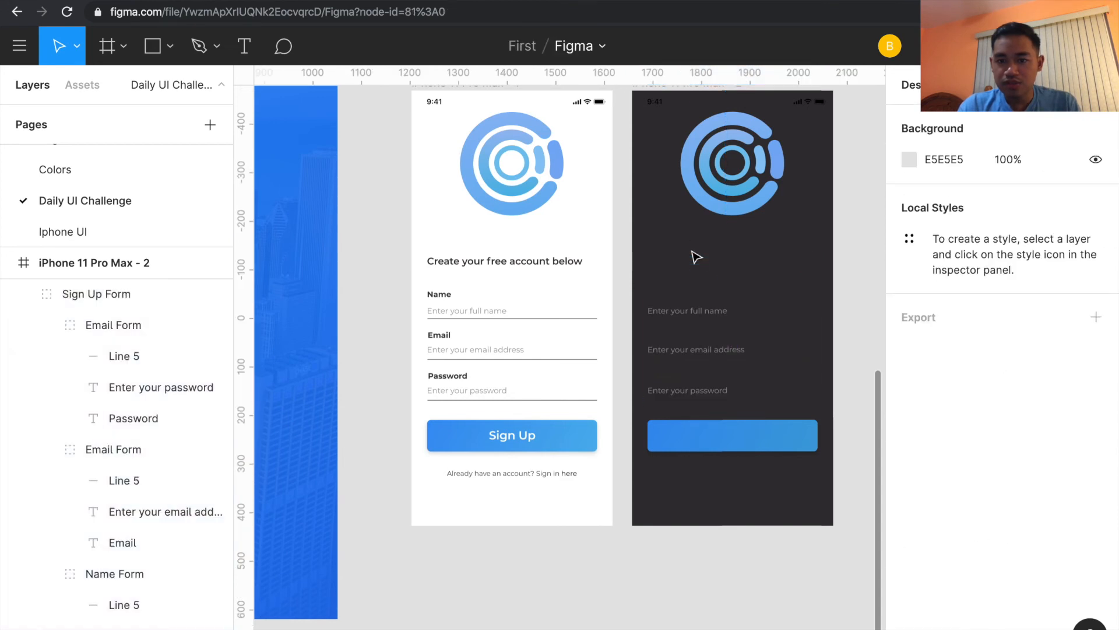
- Set the fill of the "Create your free account below" heading in the dark frame to FFFFFF
{"action": "left_click", "coordinate": [692, 261]}
{"action": "scroll", "coordinate": [935, 595], "scroll_direction": "down", "scroll_amount": 5}
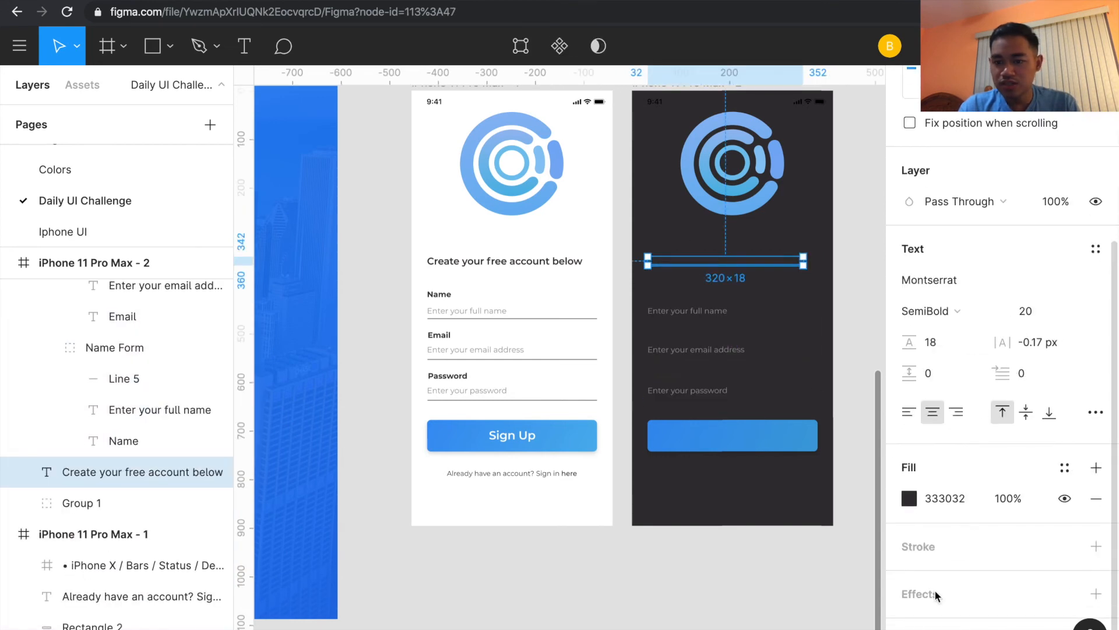
{"action": "left_click", "coordinate": [912, 497]}
{"action": "type", "text": "FFFFFF"}
{"action": "key", "text": "Return"}
{"action": "left_click", "coordinate": [867, 158]}
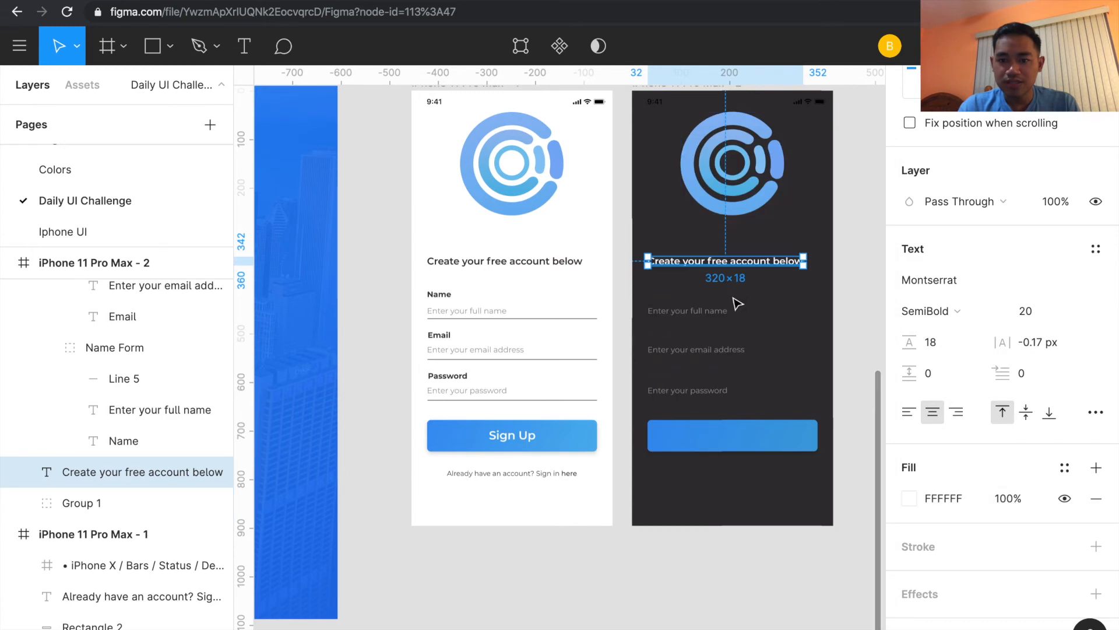
{"action": "key", "text": "Escape"}
- Change the "Password" label's fill in the dark frame to white (FFFFFF)
{"action": "left_click", "coordinate": [695, 312]}
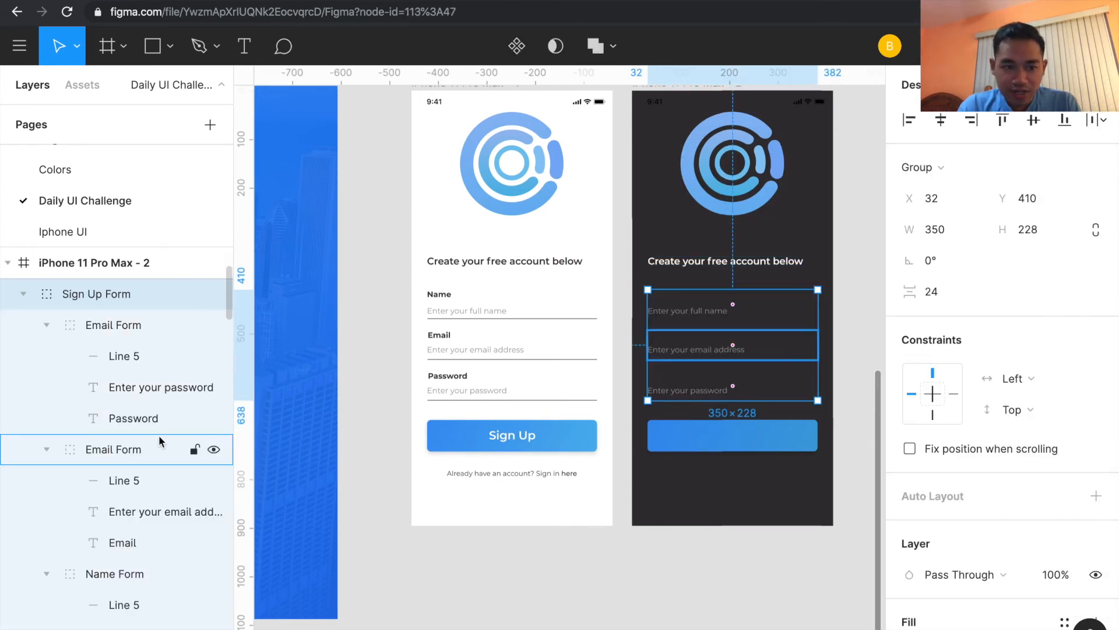
{"action": "left_click", "coordinate": [131, 414]}
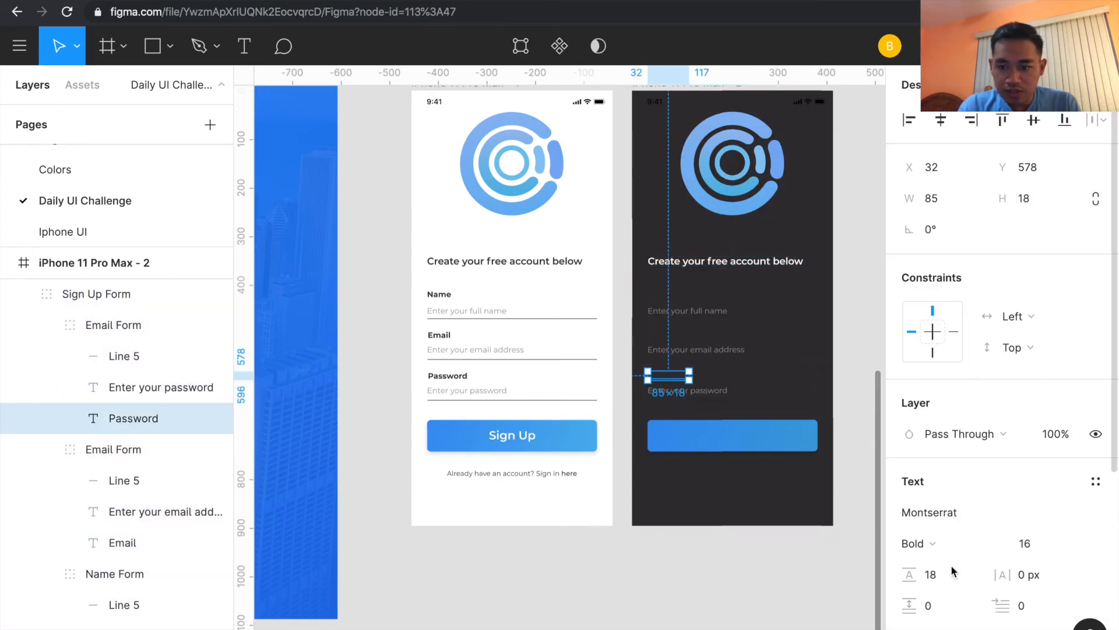
{"action": "scroll", "coordinate": [953, 572], "scroll_direction": "down", "scroll_amount": 5}
{"action": "left_click", "coordinate": [913, 452]}
{"action": "left_click_drag", "start_coordinate": [762, 262], "coordinate": [648, 174]}
{"action": "left_click", "coordinate": [867, 158]}
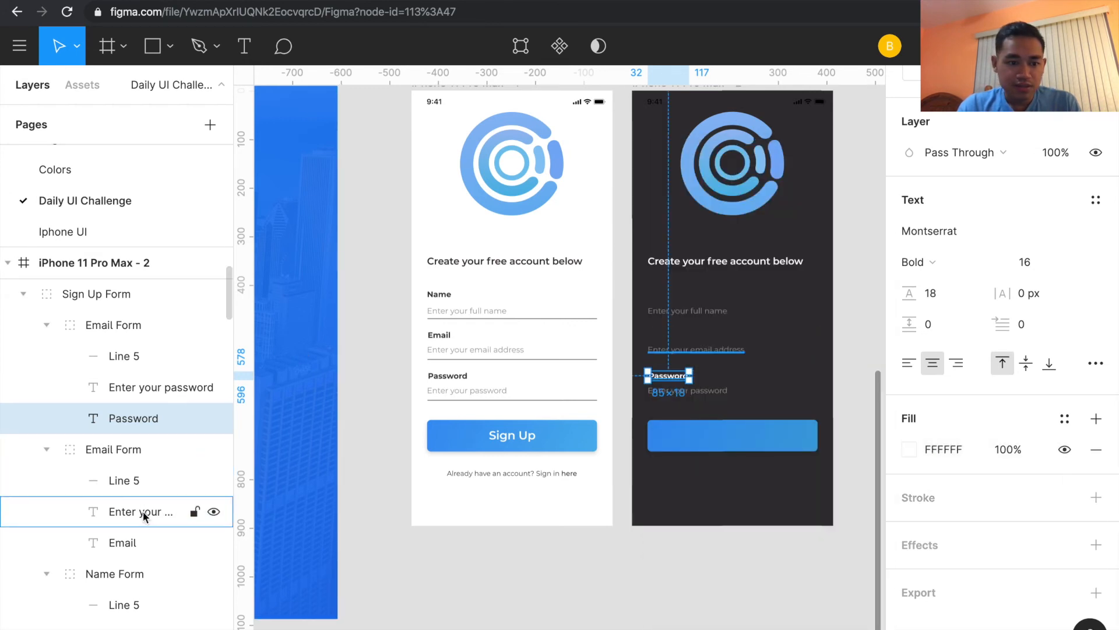
- Select the "Email" and "Name" labels in the dark frame together and change their fill to white (FFFFFF)
{"action": "left_click", "coordinate": [125, 542]}
{"action": "scroll", "coordinate": [131, 560], "scroll_direction": "down", "scroll_amount": 3}
{"action": "left_click", "coordinate": [145, 574], "text": "shift"}
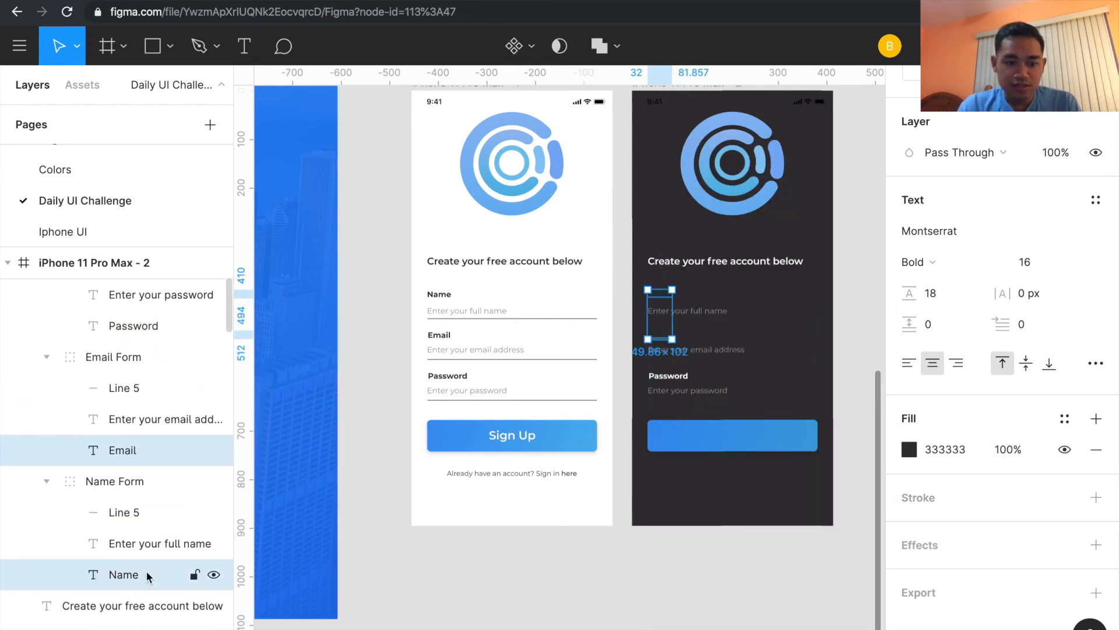
{"action": "left_click", "coordinate": [910, 449]}
{"action": "left_click_drag", "start_coordinate": [700, 269], "coordinate": [656, 179]}
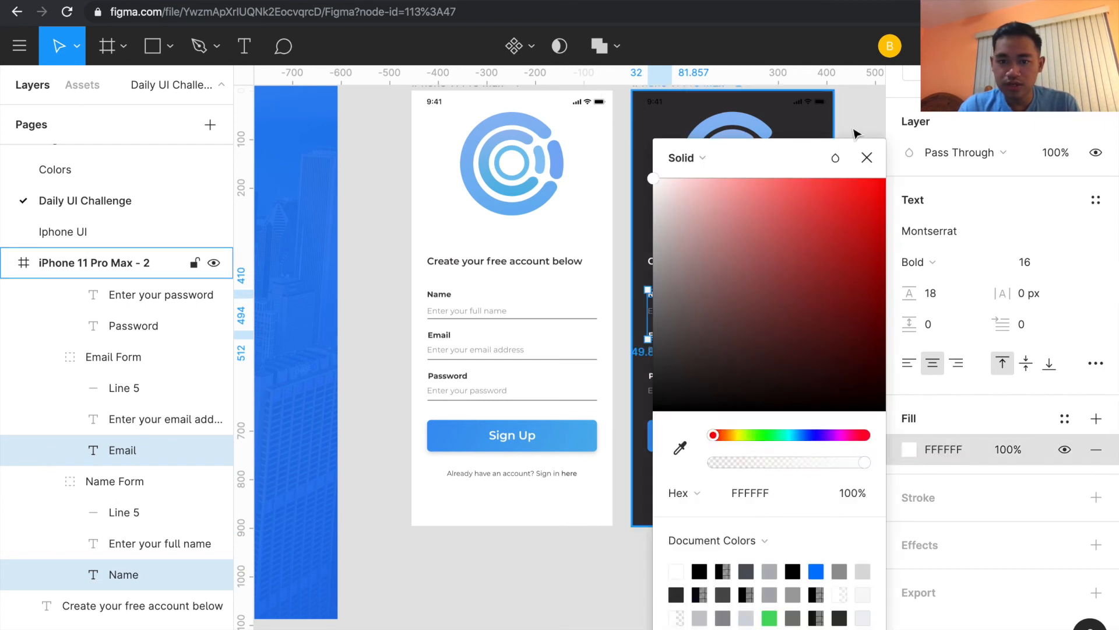
{"action": "left_click", "coordinate": [867, 158]}
- Change the stroke of the three form field underlines in the dark frame to white (FFFFFF)
{"action": "left_click", "coordinate": [195, 389]}
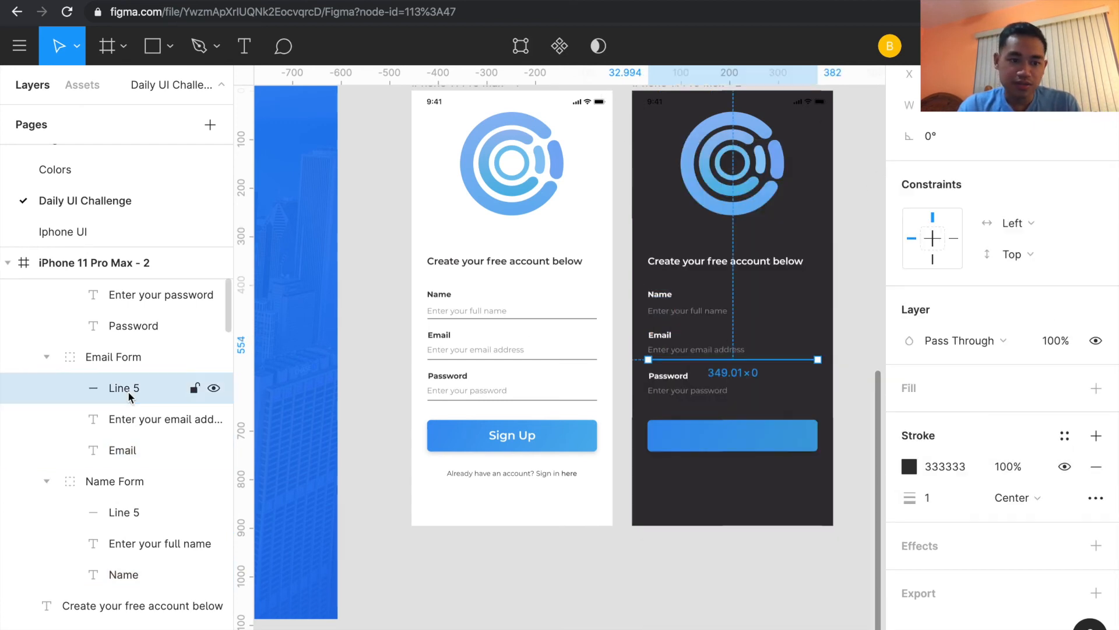
{"action": "left_click", "coordinate": [137, 514], "text": "shift"}
{"action": "scroll", "coordinate": [146, 443], "scroll_direction": "up", "scroll_amount": 3}
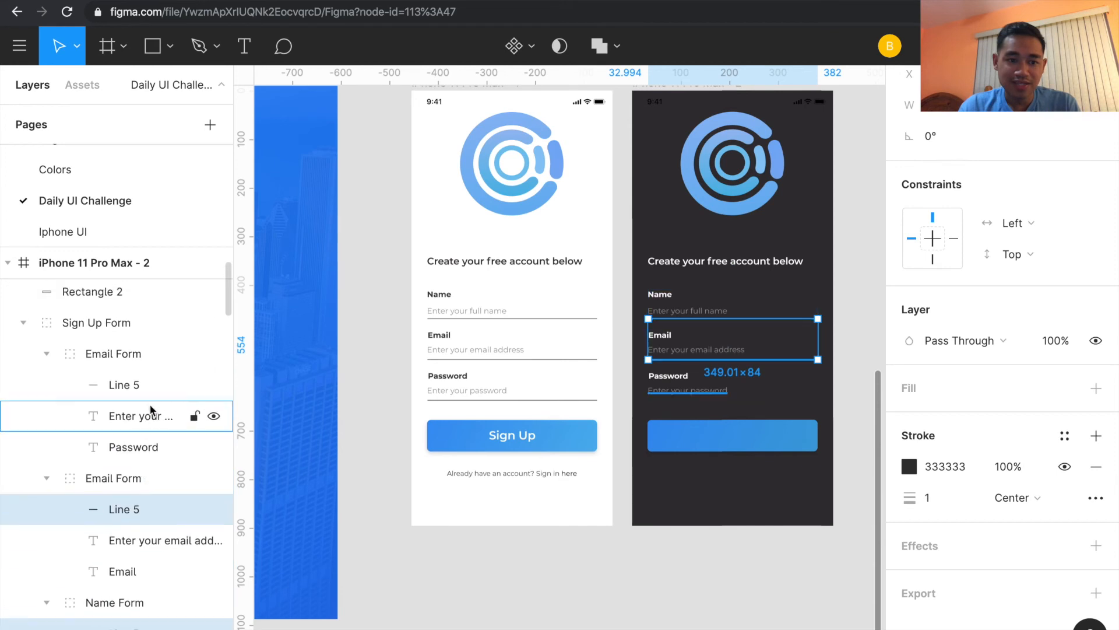
{"action": "left_click", "coordinate": [167, 390], "text": "shift"}
{"action": "left_click", "coordinate": [919, 470]}
{"action": "left_click", "coordinate": [914, 468]}
{"action": "left_click_drag", "start_coordinate": [751, 307], "coordinate": [544, 109]}
{"action": "left_click", "coordinate": [867, 158]}
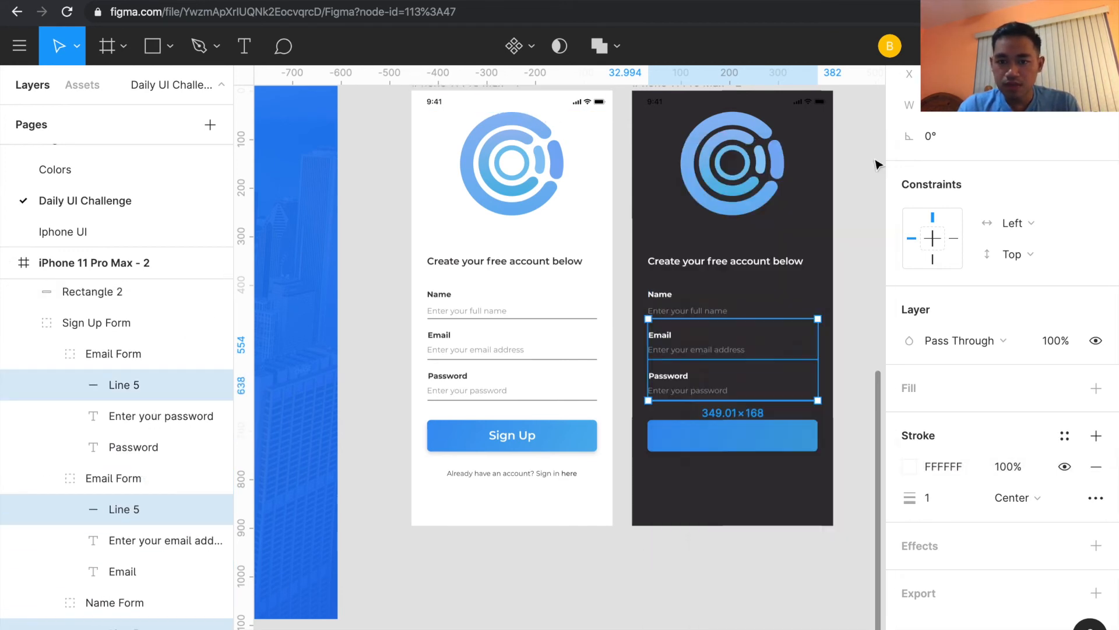
{"action": "left_click", "coordinate": [848, 261]}
- Change the fill of the dark frame's "Already have an account? Sign in here" text to white (FFFFFF)
{"action": "scroll", "coordinate": [848, 266], "scroll_direction": "right", "scroll_amount": 2}
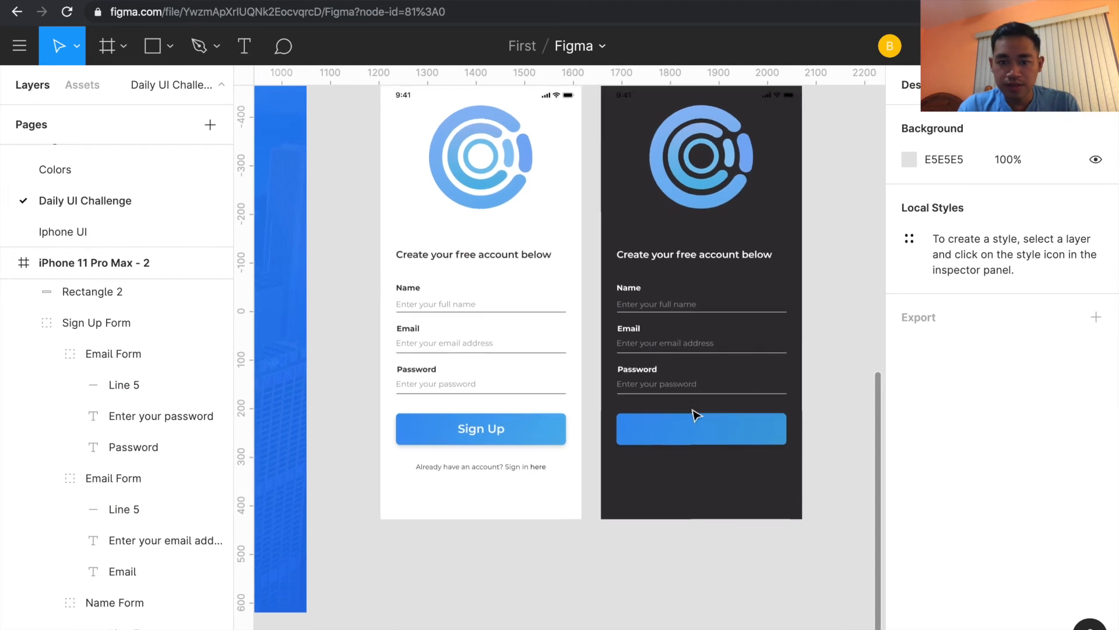
{"action": "left_click", "coordinate": [701, 430]}
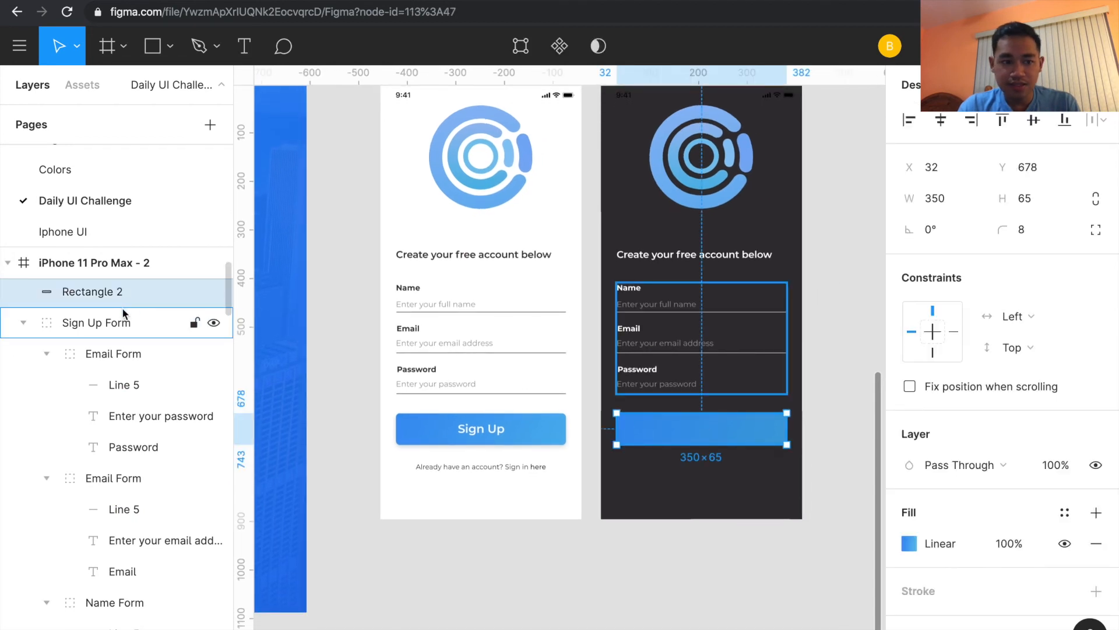
{"action": "scroll", "coordinate": [123, 319], "scroll_direction": "up", "scroll_amount": 3}
{"action": "left_click", "coordinate": [114, 358]}
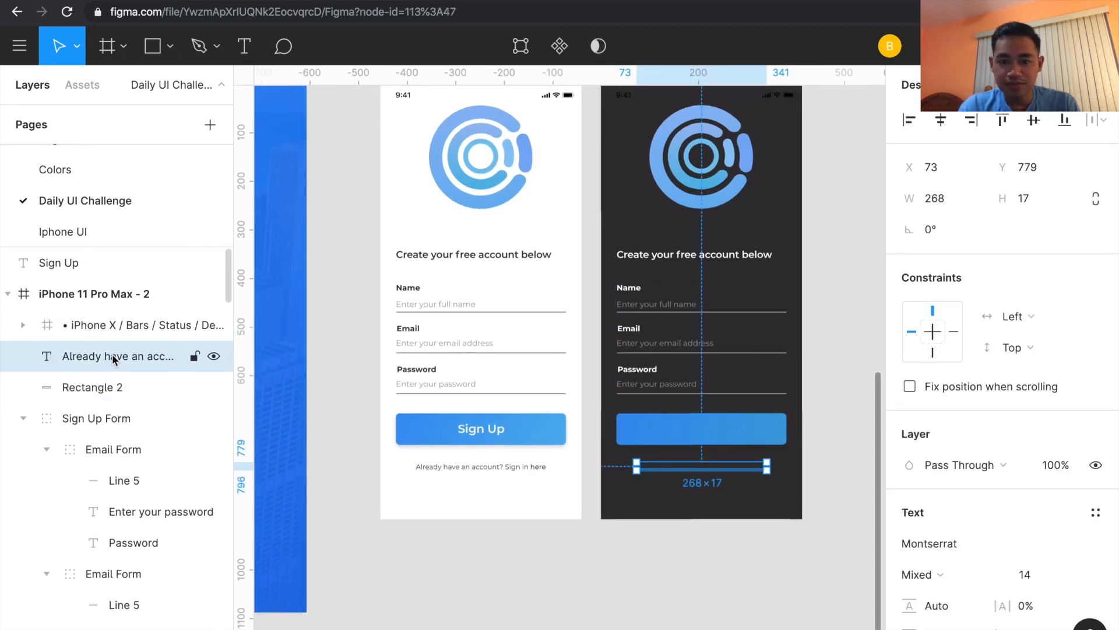
{"action": "scroll", "coordinate": [940, 558], "scroll_direction": "down", "scroll_amount": 5}
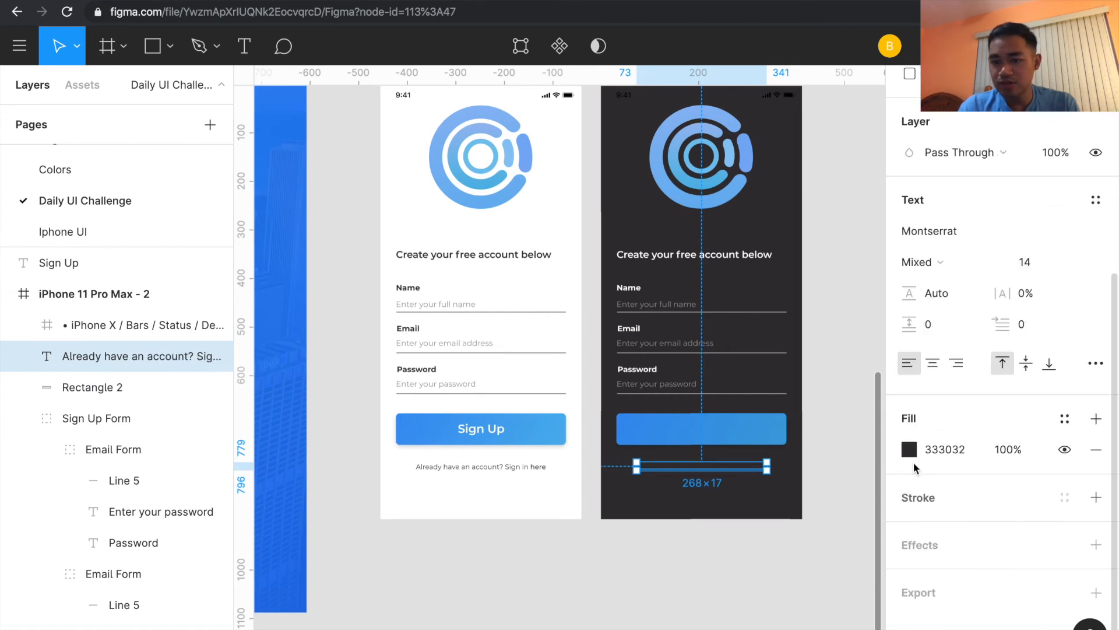
{"action": "left_click", "coordinate": [907, 452]}
{"action": "left_click_drag", "start_coordinate": [808, 344], "coordinate": [577, 90]}
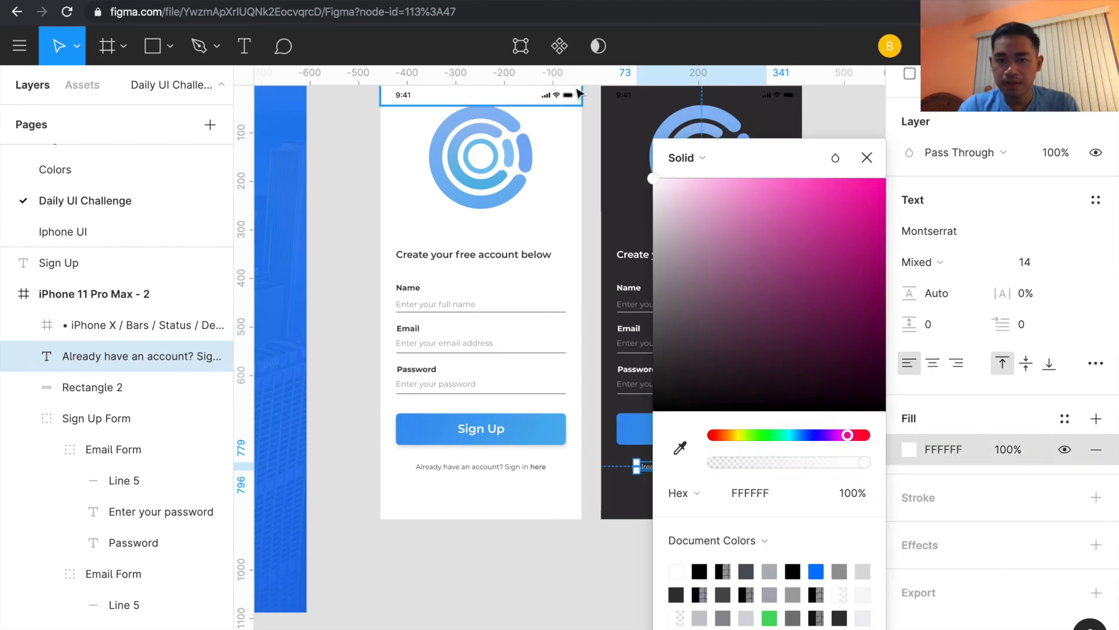
{"action": "left_click", "coordinate": [866, 158]}
{"action": "left_click", "coordinate": [703, 428]}
{"action": "double_click", "coordinate": [705, 432]}
{"action": "key", "text": "Escape"}
{"action": "double_click", "coordinate": [705, 435]}
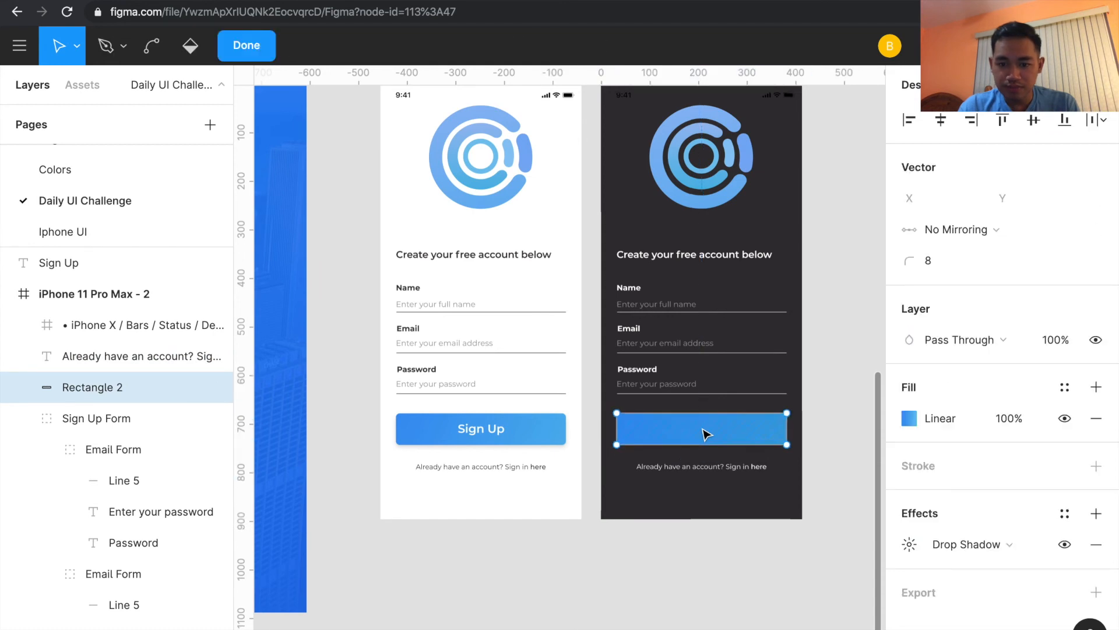
{"action": "key", "text": "Escape"}
- Copy the light version's "Sign Up" text into the dark frame and centre it on the blue button
{"action": "left_click", "coordinate": [496, 430]}
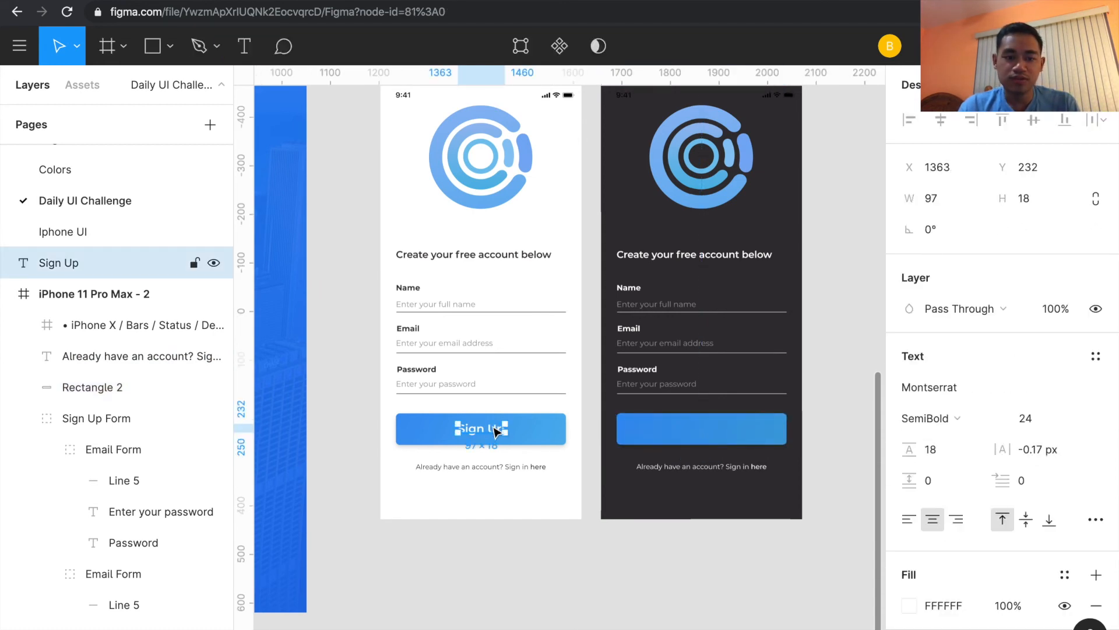
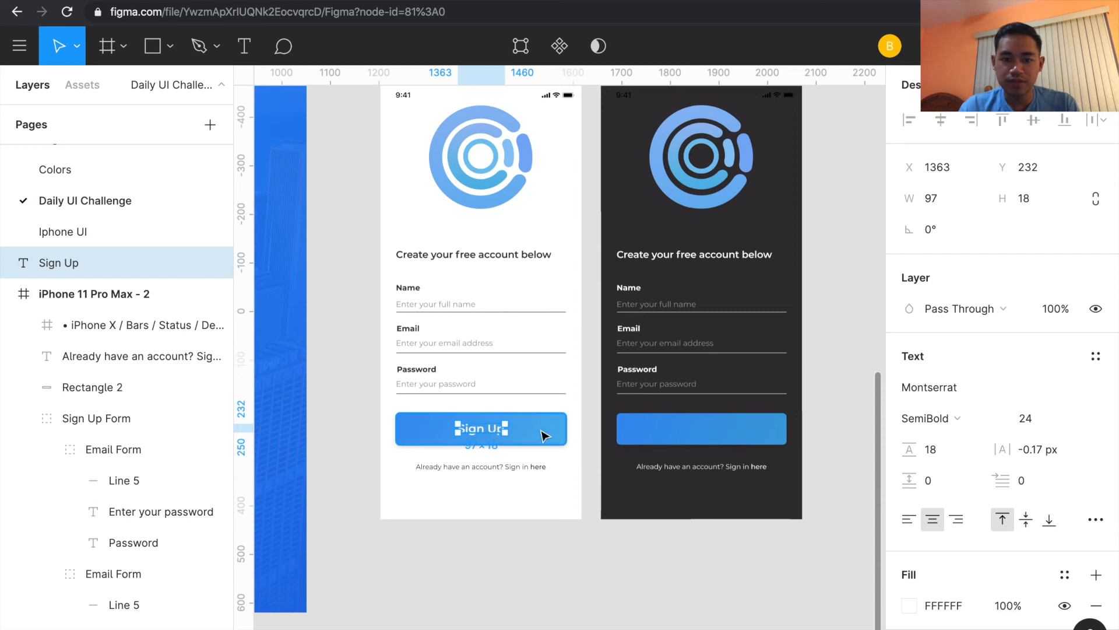
{"action": "left_click", "coordinate": [659, 429]}
{"action": "key", "text": "ctrl+v"}
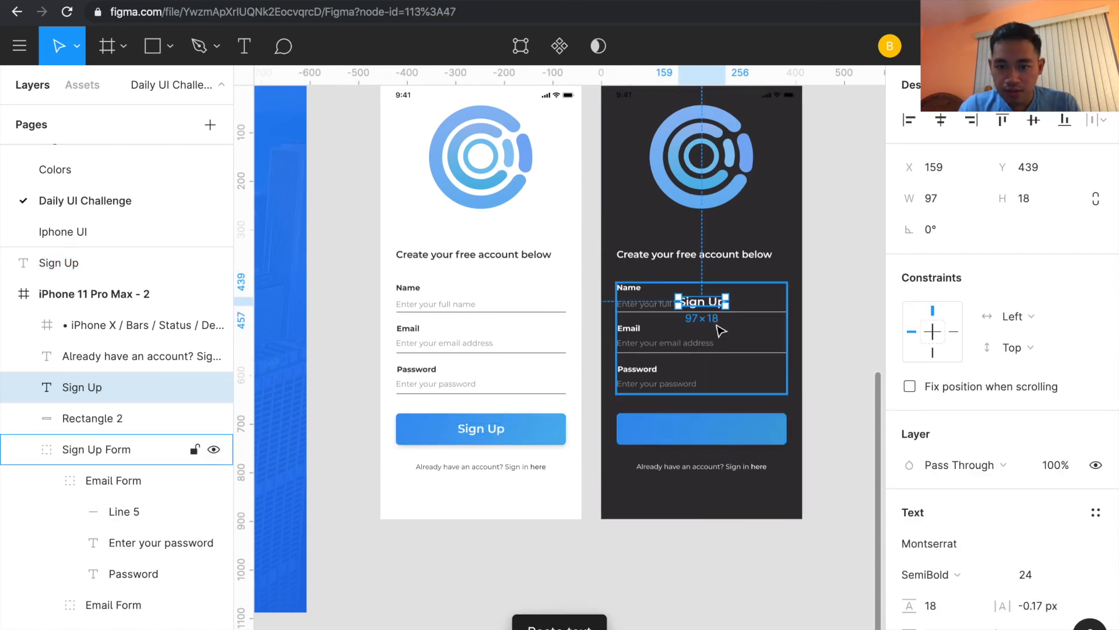
{"action": "left_click_drag", "start_coordinate": [720, 309], "coordinate": [715, 434]}
{"action": "left_click", "coordinate": [752, 431], "text": "shift"}
{"action": "left_click", "coordinate": [941, 120]}
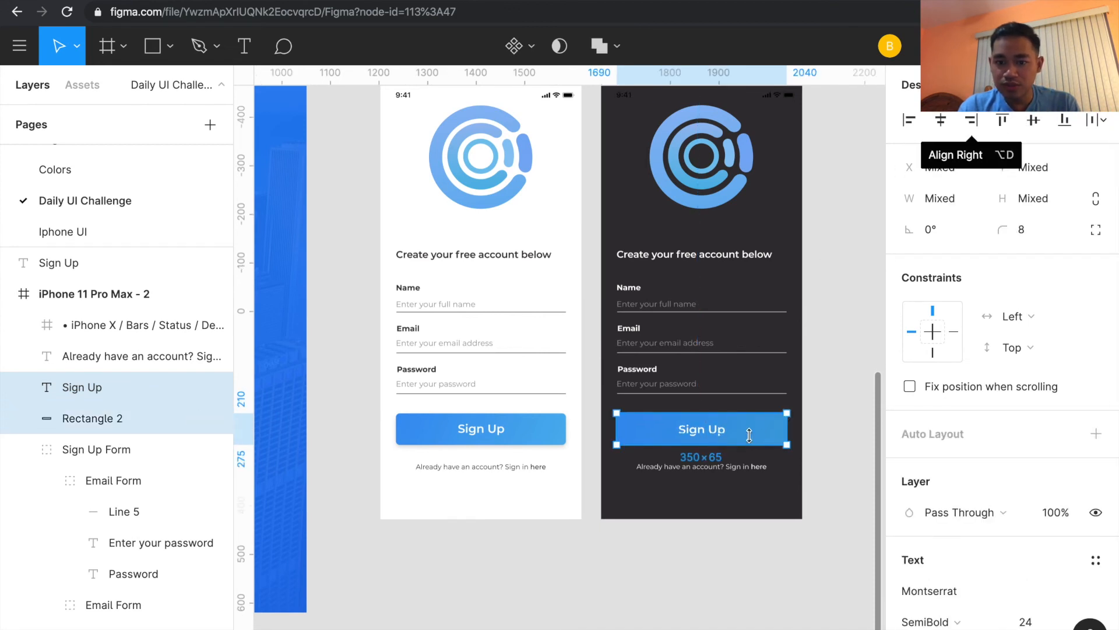
{"action": "left_click", "coordinate": [863, 442]}
{"action": "key", "text": "minus"}
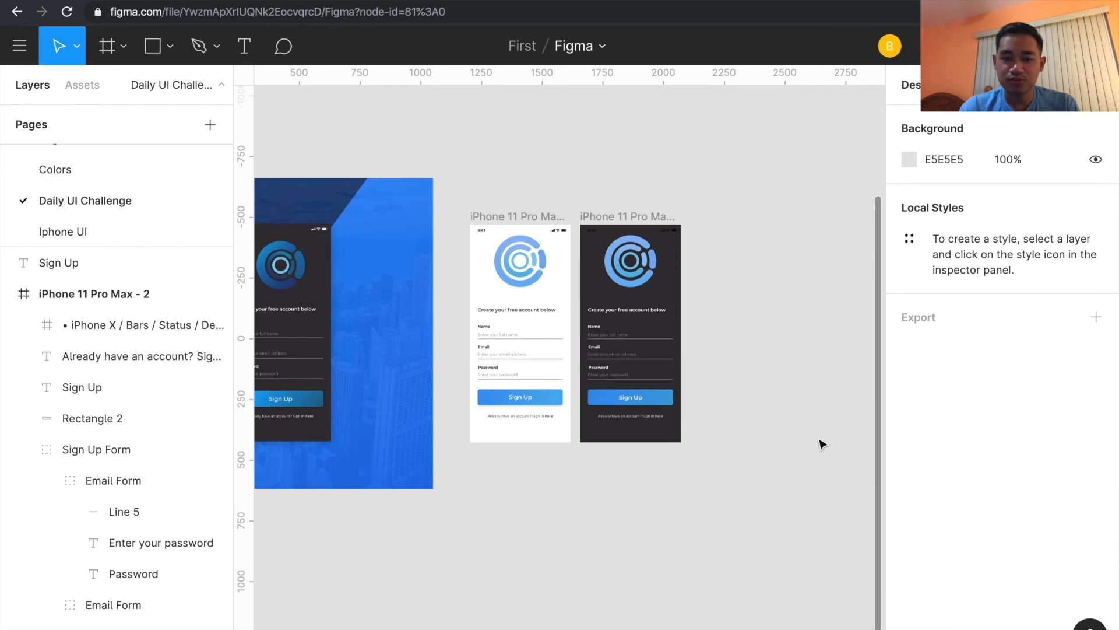
{"action": "left_click_drag", "start_coordinate": [475, 150], "coordinate": [672, 372]}
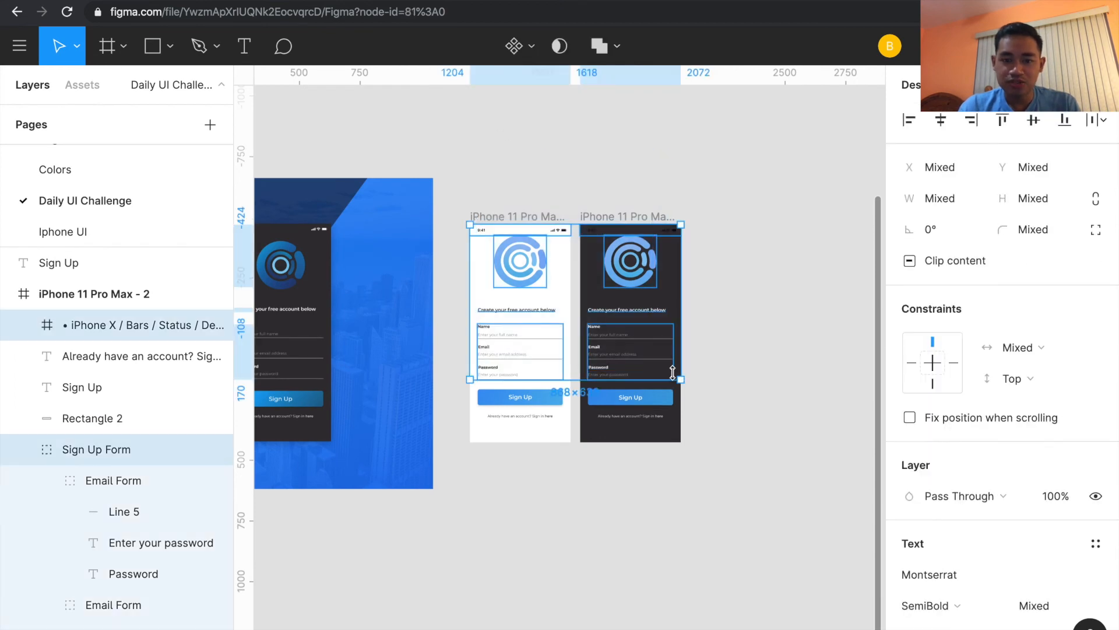
{"action": "key", "text": "ctrl+g"}
{"action": "key", "text": "ctrl+z"}
- Group the light and dark iPhone 11 Pro Max frames and move the group below the Daily UI Challenge #1 frame
{"action": "left_click", "coordinate": [498, 208]}
{"action": "left_click", "coordinate": [516, 217]}
{"action": "left_click", "coordinate": [609, 219], "text": "shift"}
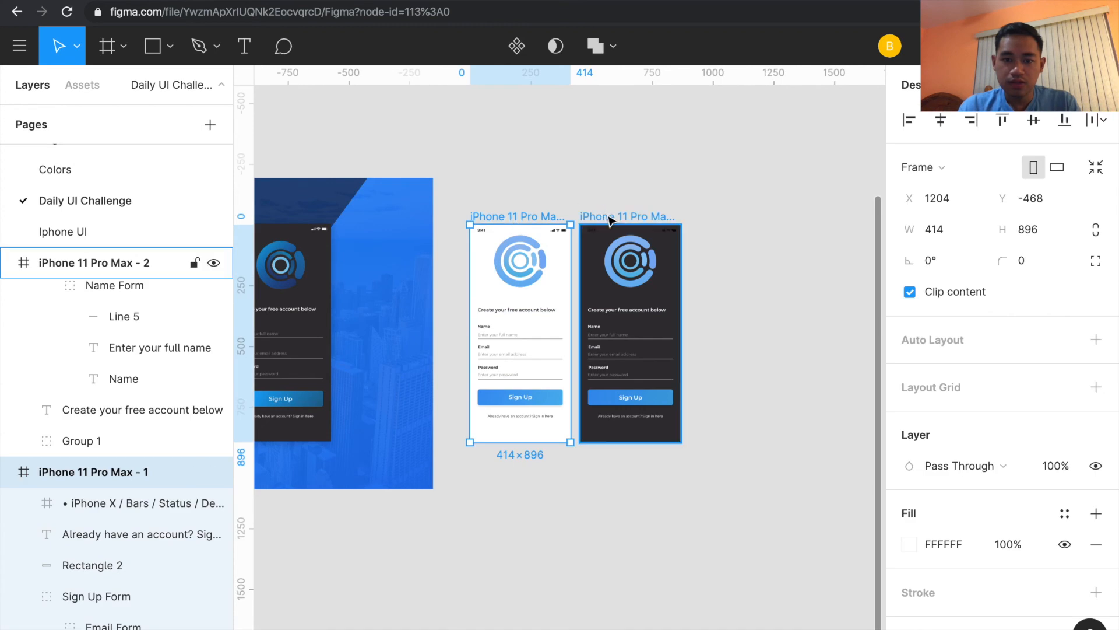
{"action": "key", "text": "ctrl+g"}
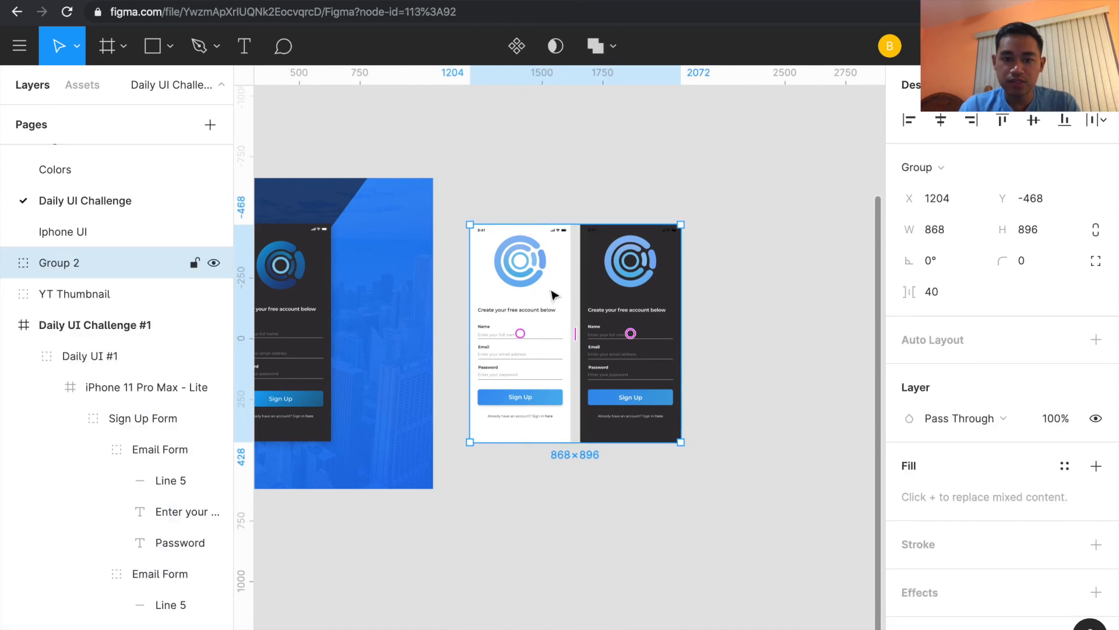
{"action": "left_click_drag", "start_coordinate": [560, 286], "coordinate": [373, 482]}
{"action": "scroll", "coordinate": [390, 480], "scroll_direction": "left", "scroll_amount": 4}
{"action": "left_click_drag", "start_coordinate": [563, 452], "coordinate": [407, 481]}
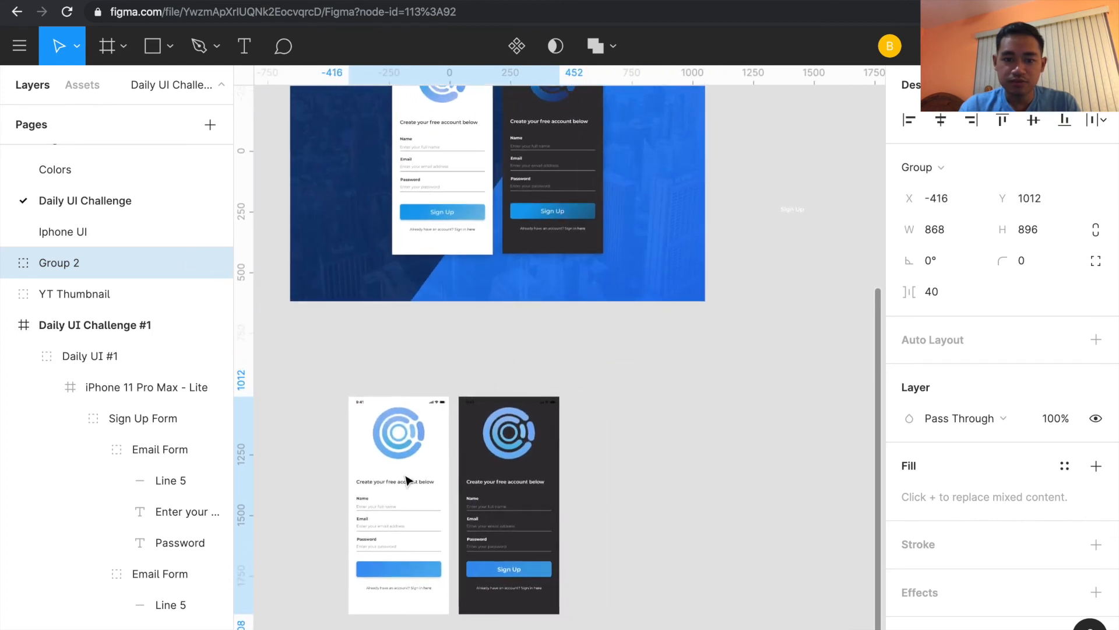
- Move the stray white "Sign Up" text onto the light frame's blue button and centre it on the button
{"action": "left_click", "coordinate": [800, 208]}
{"action": "left_click_drag", "start_coordinate": [800, 215], "coordinate": [400, 574]}
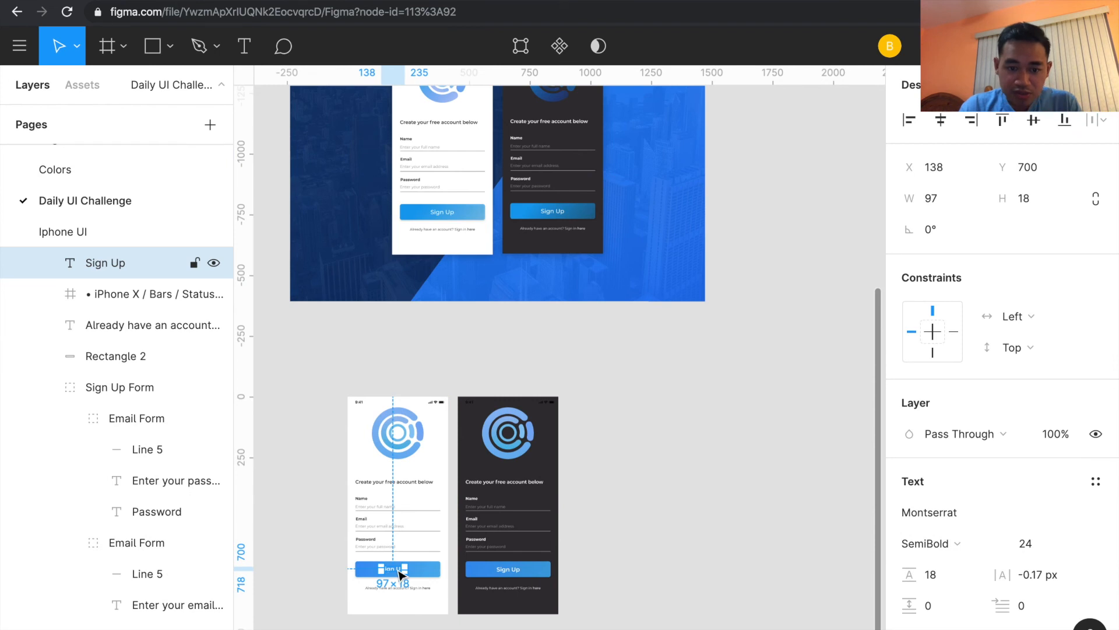
{"action": "scroll", "coordinate": [400, 574], "scroll_direction": "up", "scroll_amount": 5}
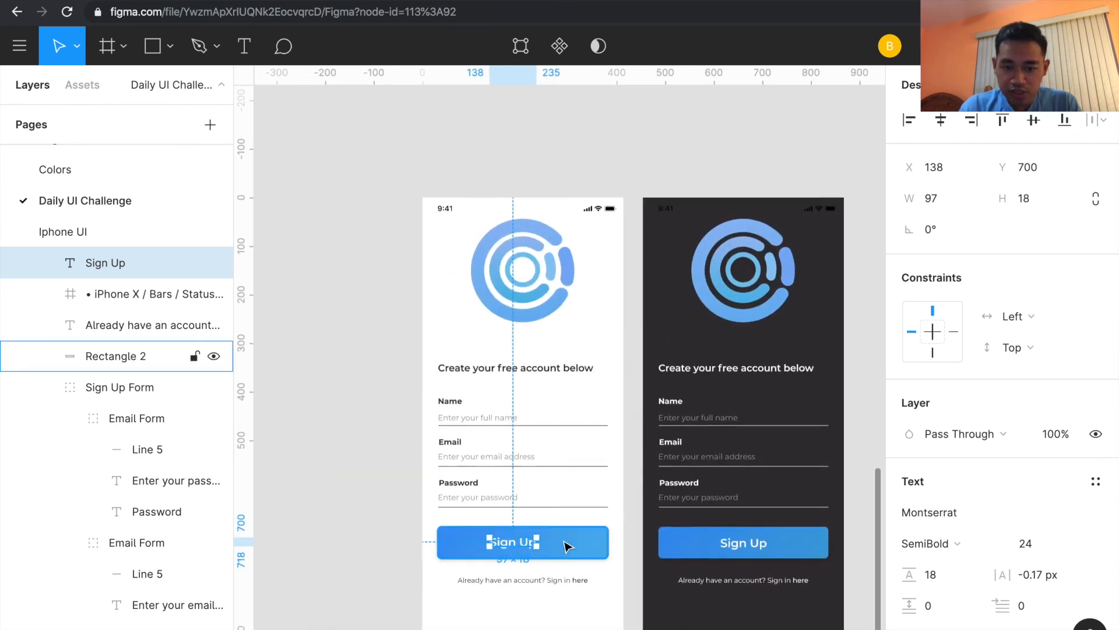
{"action": "left_click", "coordinate": [564, 545], "text": "shift"}
{"action": "left_click", "coordinate": [941, 120]}
{"action": "left_click", "coordinate": [1040, 125]}
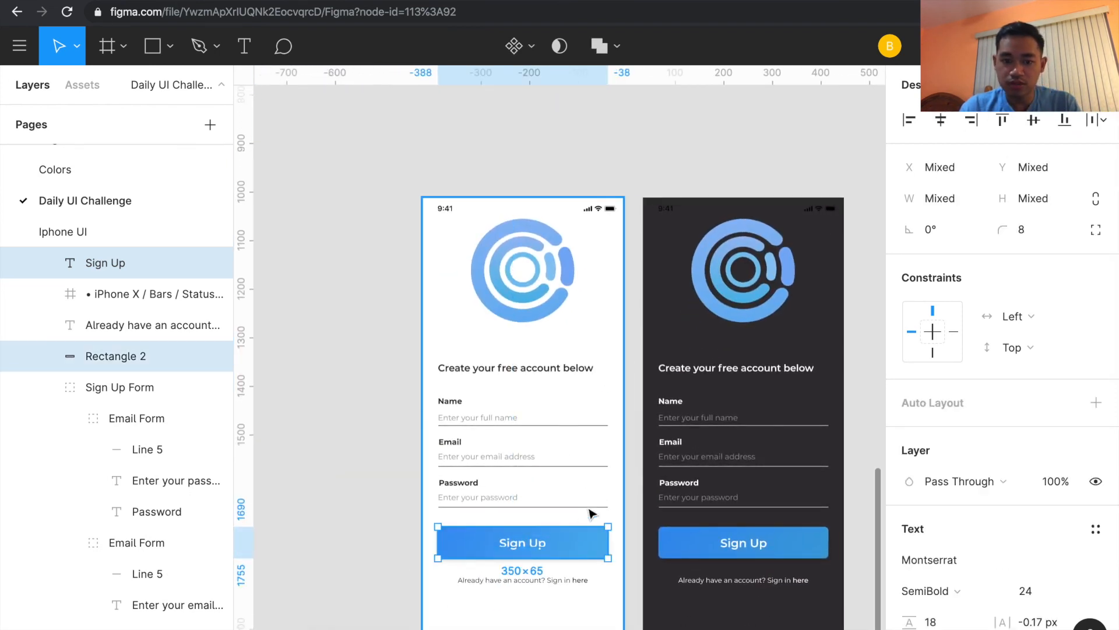
- Group the light frame's "Sign Up" text with its blue rectangle and name the group "Sign Up Button"
{"action": "key", "text": "ctrl+g"}
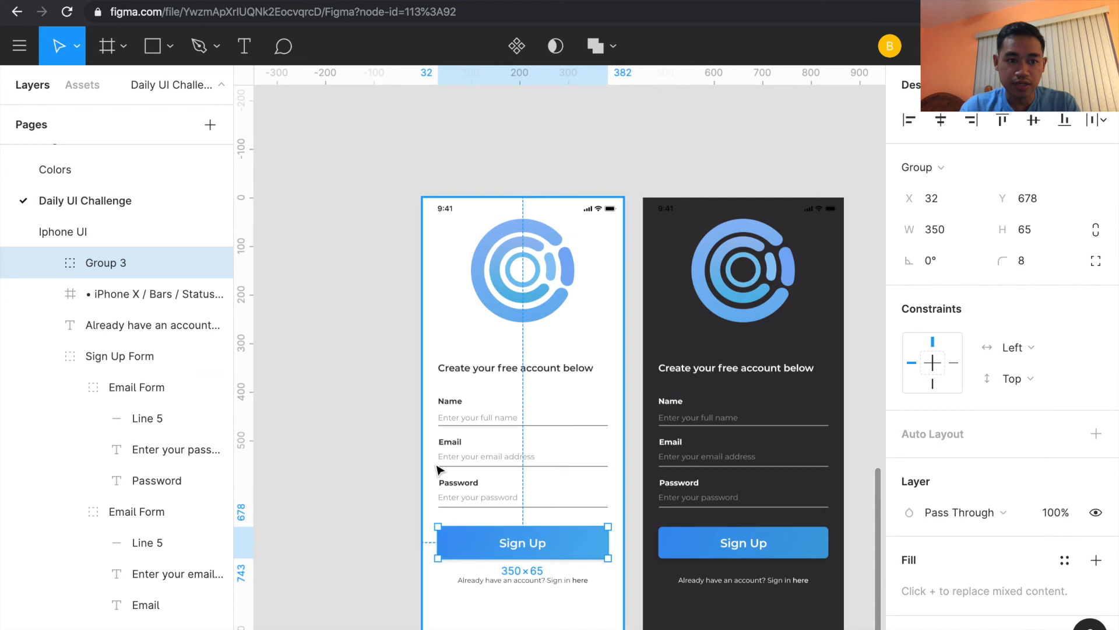
{"action": "double_click", "coordinate": [128, 263]}
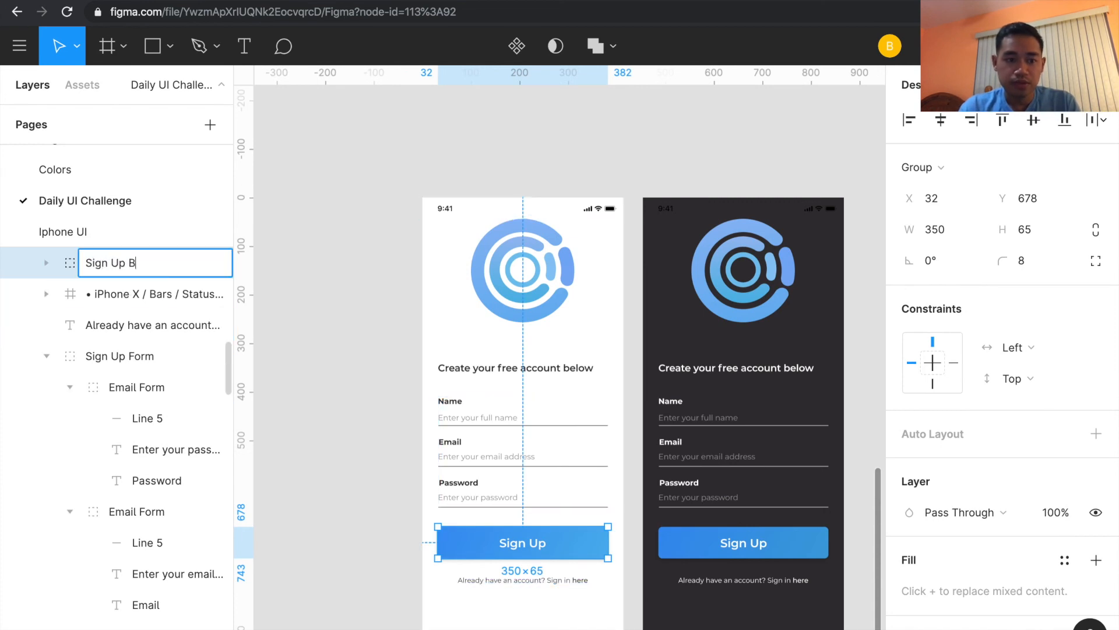
{"action": "key", "text": "Return"}
{"action": "left_click", "coordinate": [362, 307]}
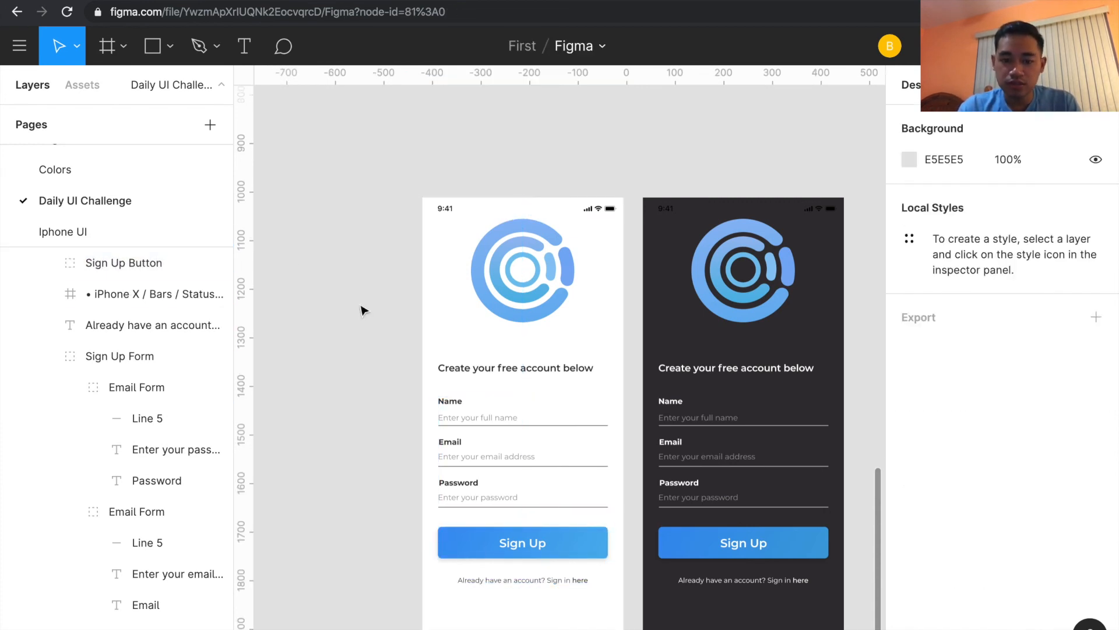
- Move the group of both screens to X -236, Y 1024, lined up with the mockups in the Daily UI Challenge #1 frame
{"action": "key", "text": "minus"}
{"action": "scroll", "coordinate": [465, 309], "scroll_direction": "up", "scroll_amount": 1}
{"action": "left_click_drag", "start_coordinate": [465, 309], "coordinate": [660, 447]}
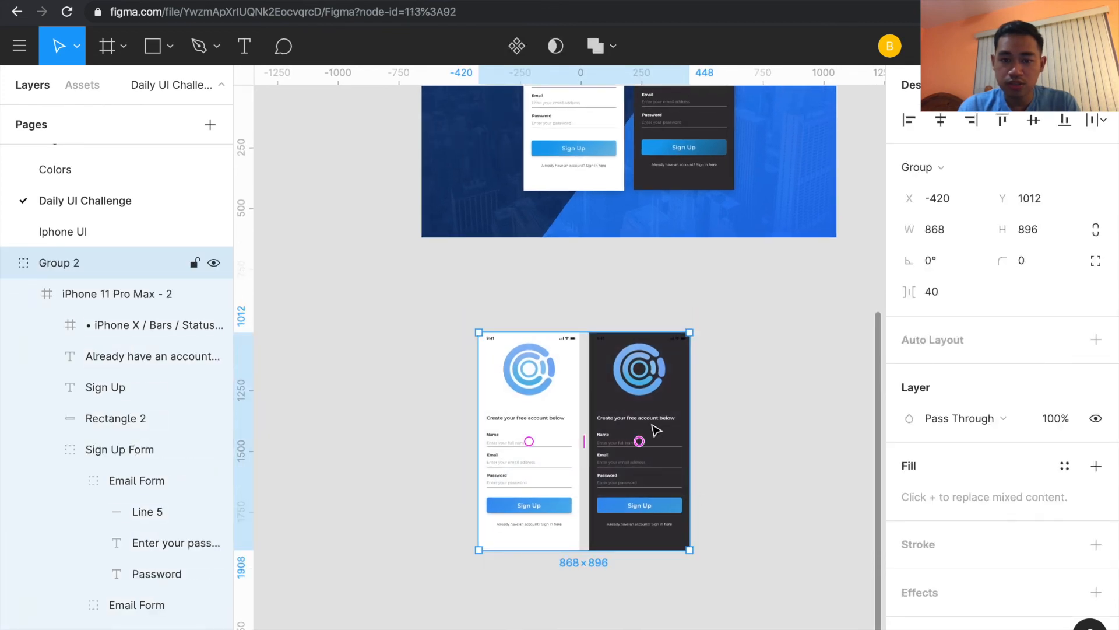
{"action": "left_click_drag", "start_coordinate": [642, 408], "coordinate": [687, 411]}
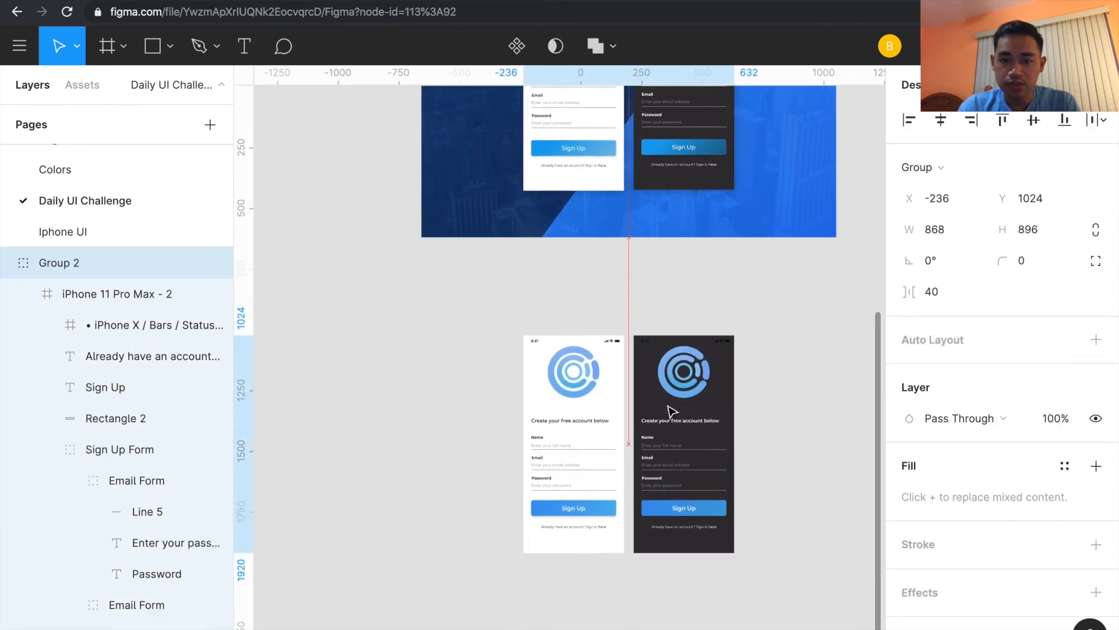
{"action": "left_click", "coordinate": [690, 280]}
- Copy the white status bar from the dark mockup inside the Daily UI Challenge #1 frame
{"action": "scroll", "coordinate": [688, 274], "scroll_direction": "up", "scroll_amount": 5}
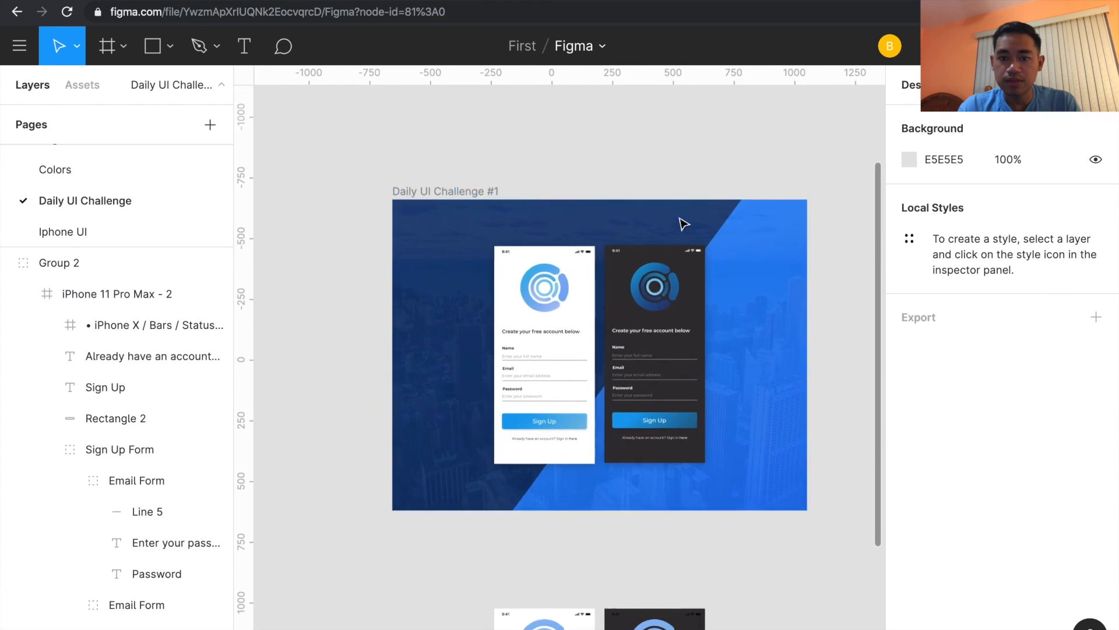
{"action": "left_click", "coordinate": [687, 247]}
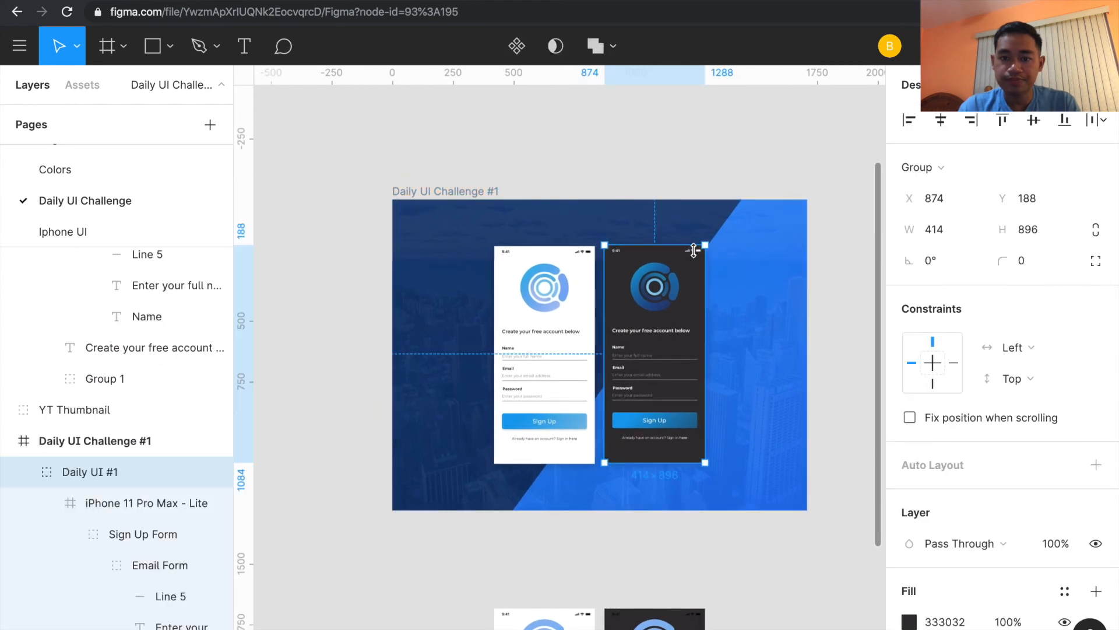
{"action": "double_click", "coordinate": [691, 251]}
{"action": "double_click", "coordinate": [692, 252]}
{"action": "double_click", "coordinate": [691, 253]}
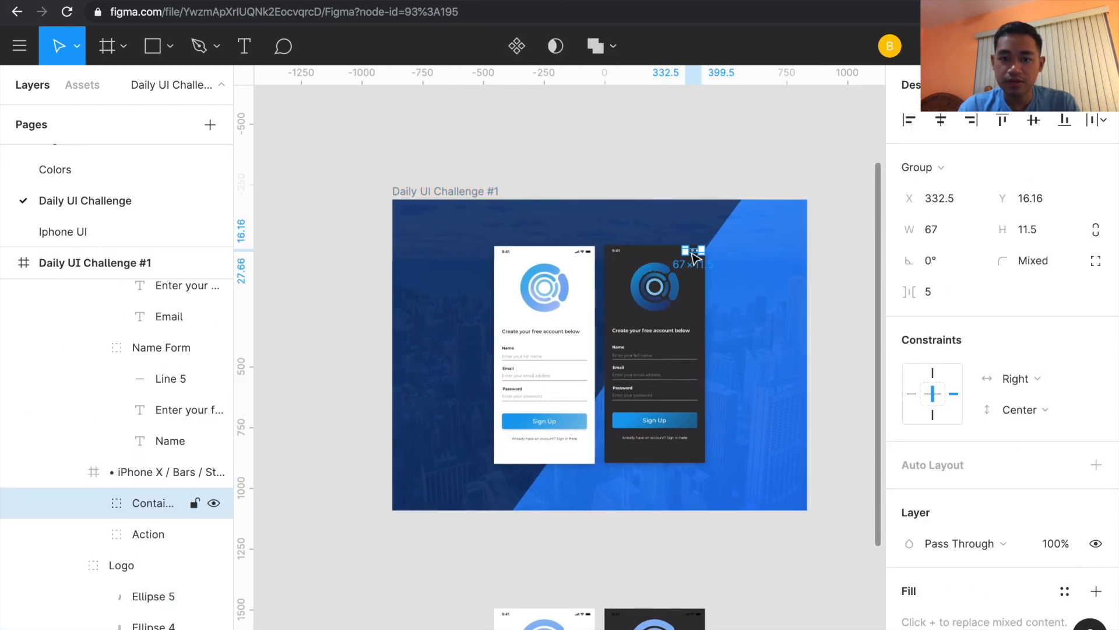
{"action": "left_click", "coordinate": [670, 256]}
{"action": "scroll", "coordinate": [667, 342], "scroll_direction": "down", "scroll_amount": 3}
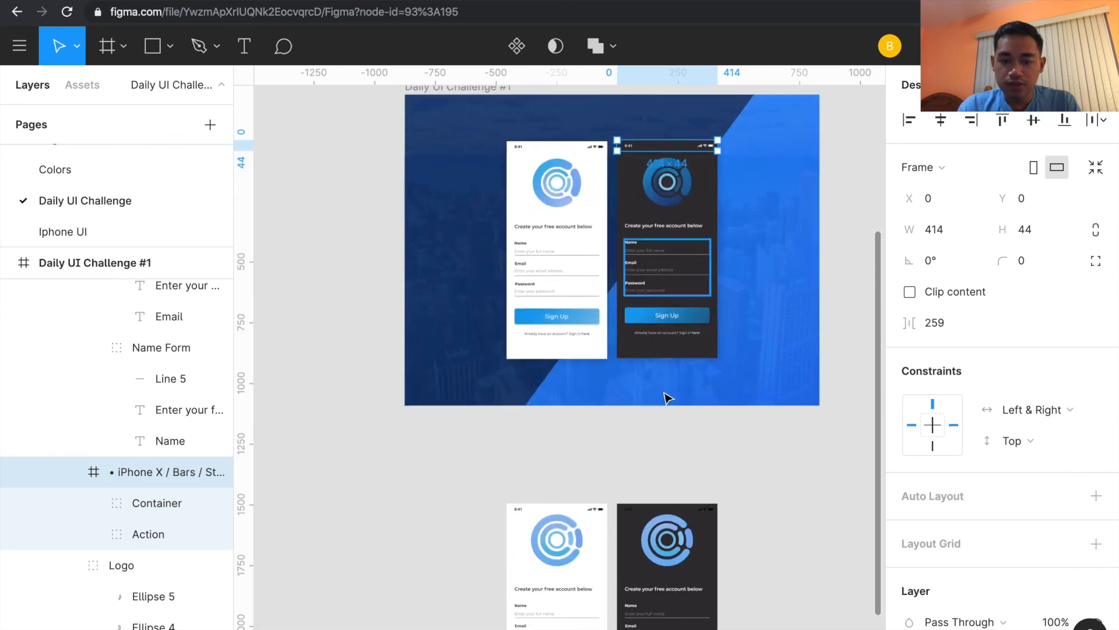
- Replace the black status bar in the iPhone 11 Pro Max - 2 frame with the copied white one
{"action": "left_click", "coordinate": [707, 517]}
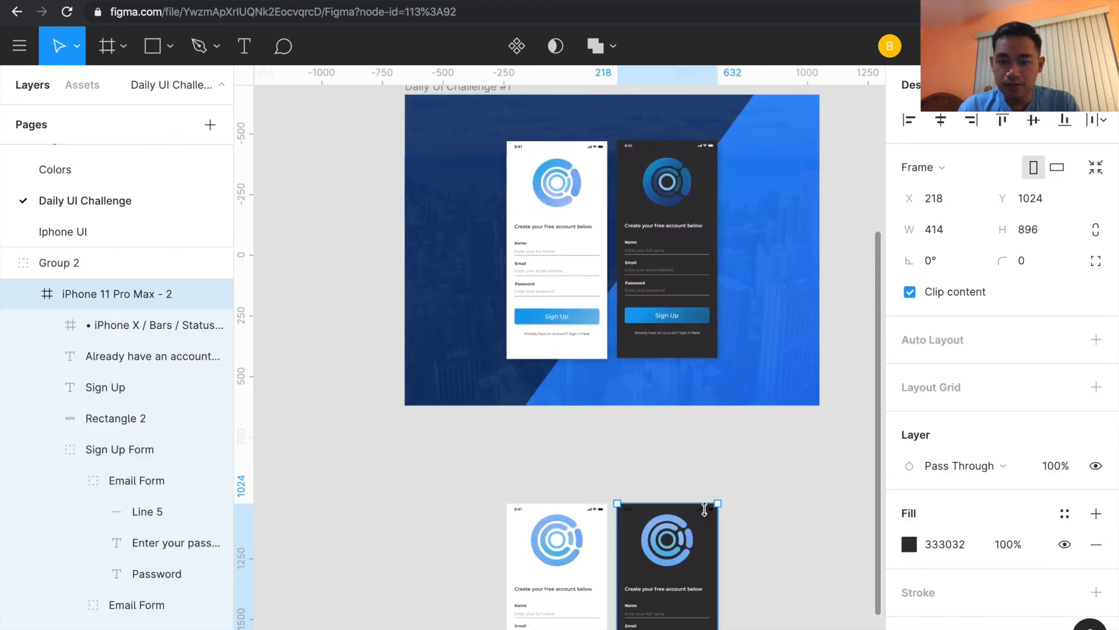
{"action": "double_click", "coordinate": [707, 511]}
{"action": "key", "text": "ctrl+x"}
{"action": "key", "text": "ctrl+v"}
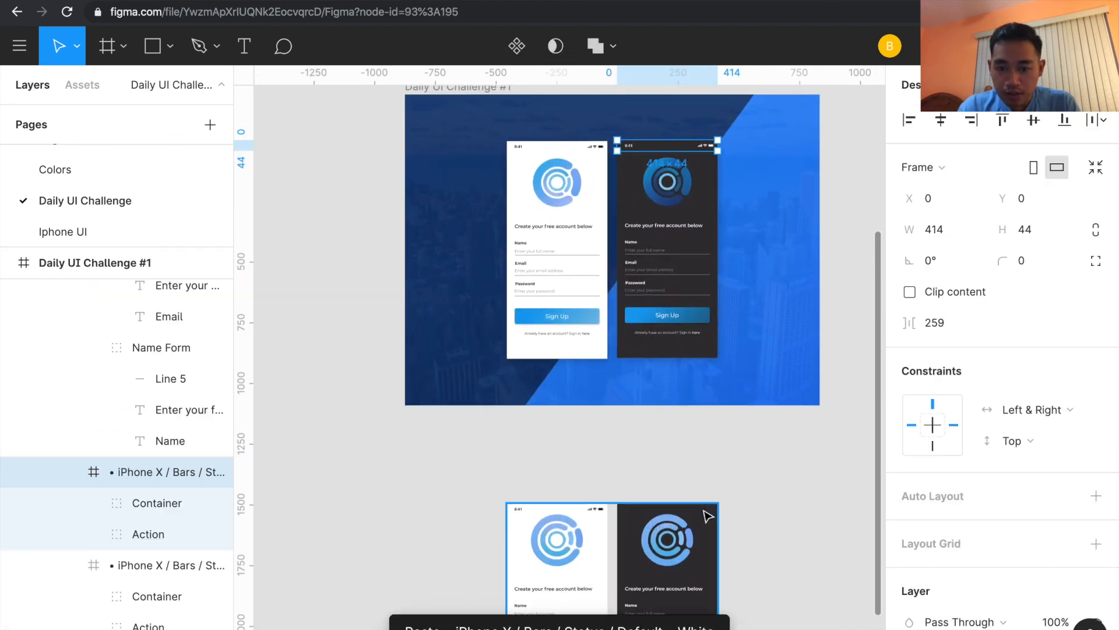
{"action": "left_click", "coordinate": [704, 511]}
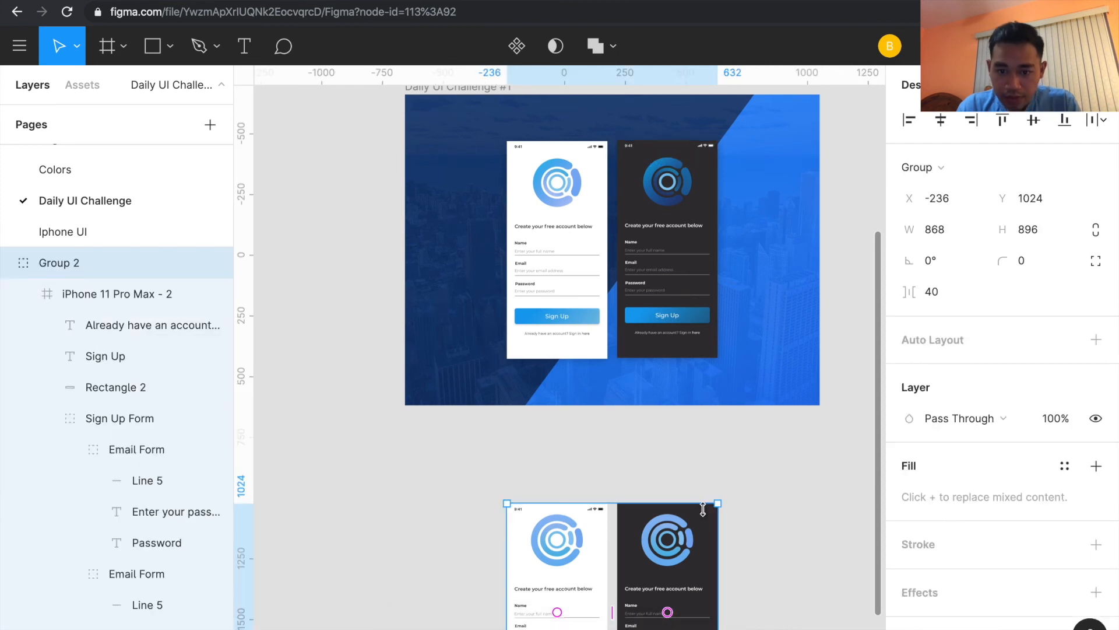
{"action": "key", "text": "shift+2"}
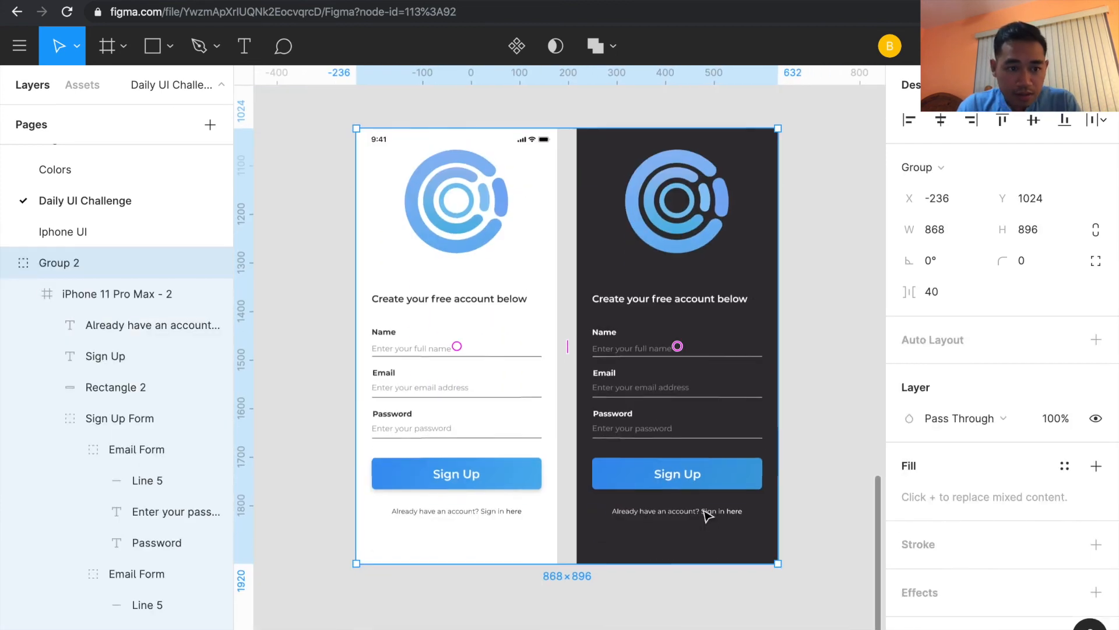
{"action": "left_click", "coordinate": [195, 294]}
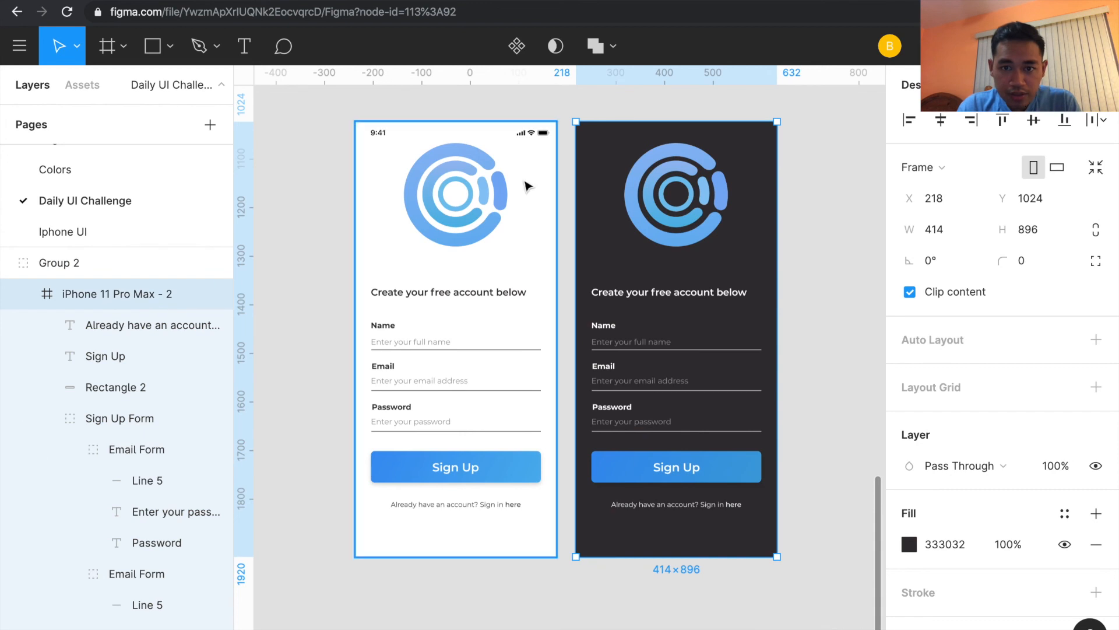
{"action": "key", "text": "ctrl+v"}
{"action": "left_click", "coordinate": [833, 212]}
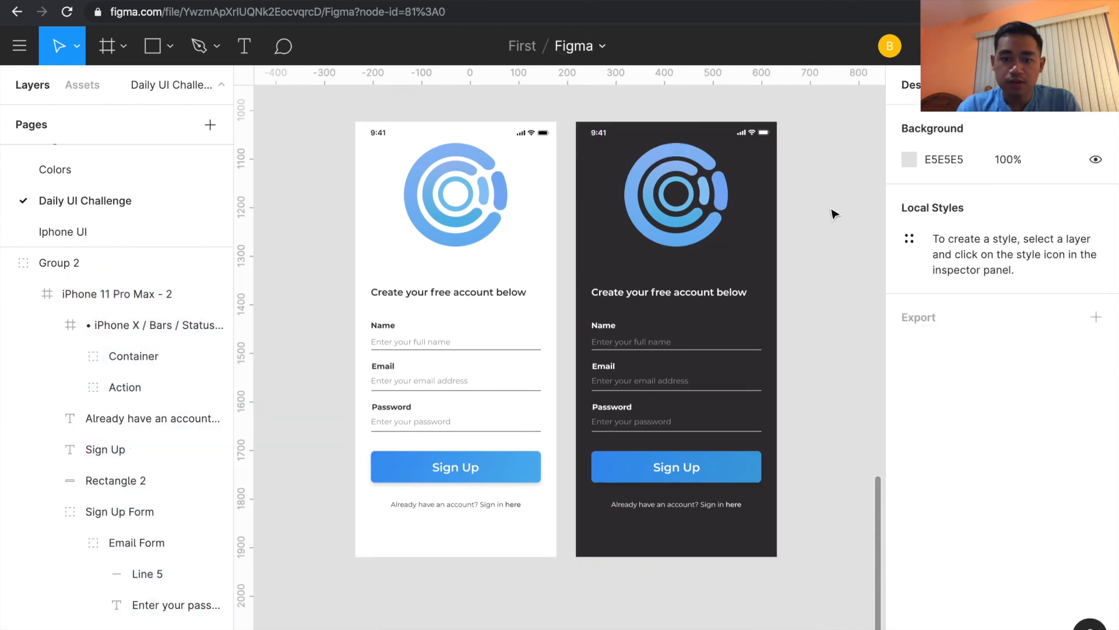
- Draw a frame of about 1816 × 1392 around the group of light and dark screens
{"action": "key", "text": "minus"}
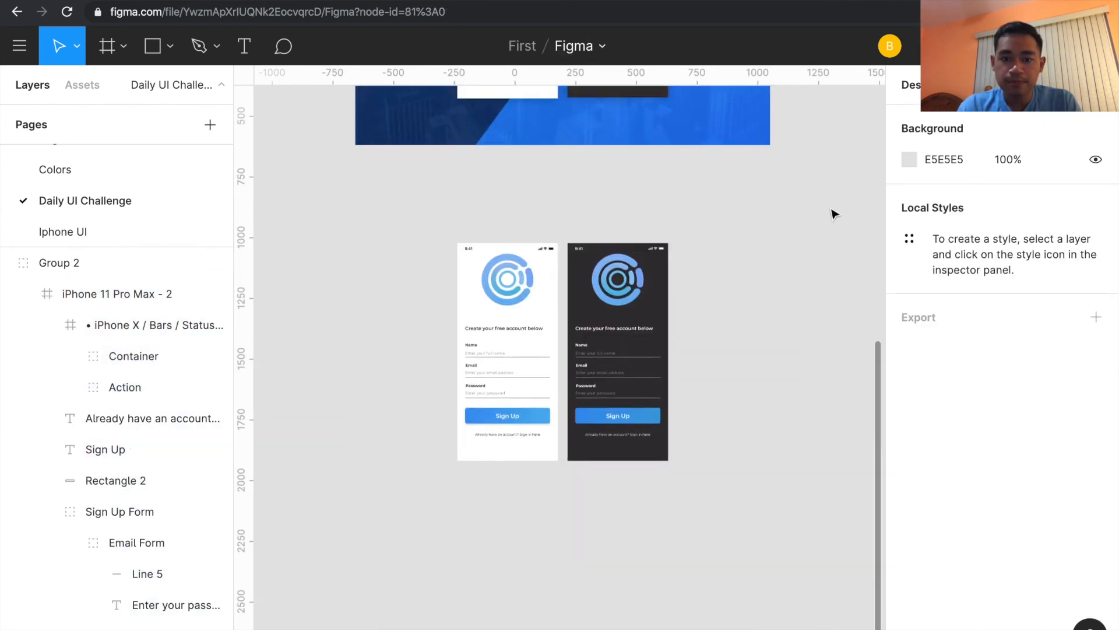
{"action": "key", "text": "f"}
{"action": "left_click_drag", "start_coordinate": [355, 200], "coordinate": [797, 538]}
- Check the Daily UI Challenge #1 frame's size and resize Frame 1 to 1700 × 1280
{"action": "scroll", "coordinate": [529, 330], "scroll_direction": "up", "scroll_amount": 5}
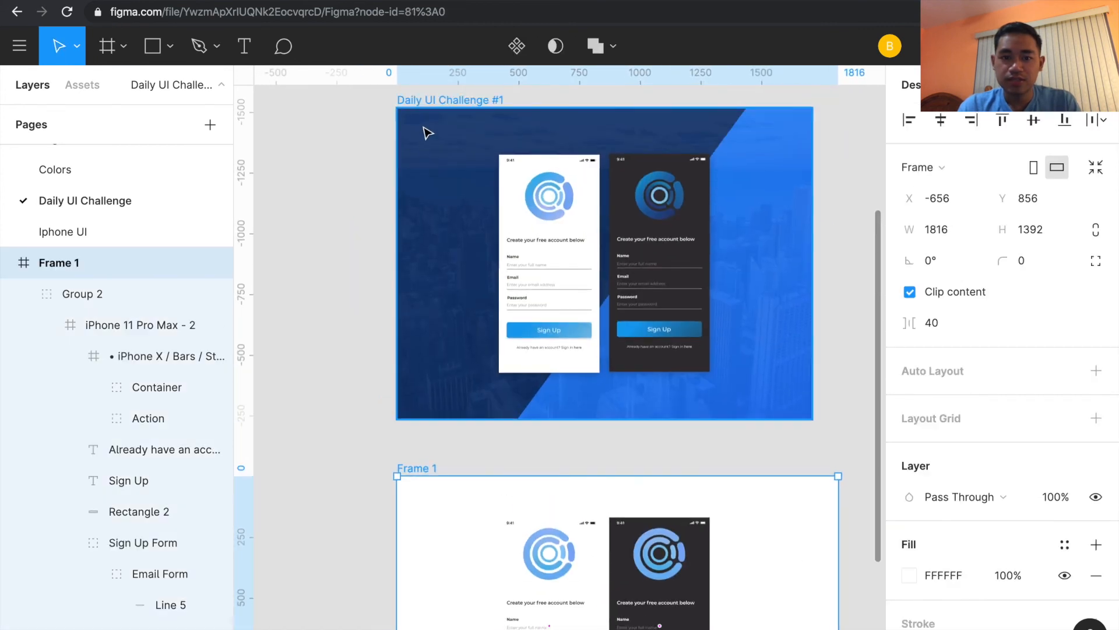
{"action": "left_click", "coordinate": [434, 100]}
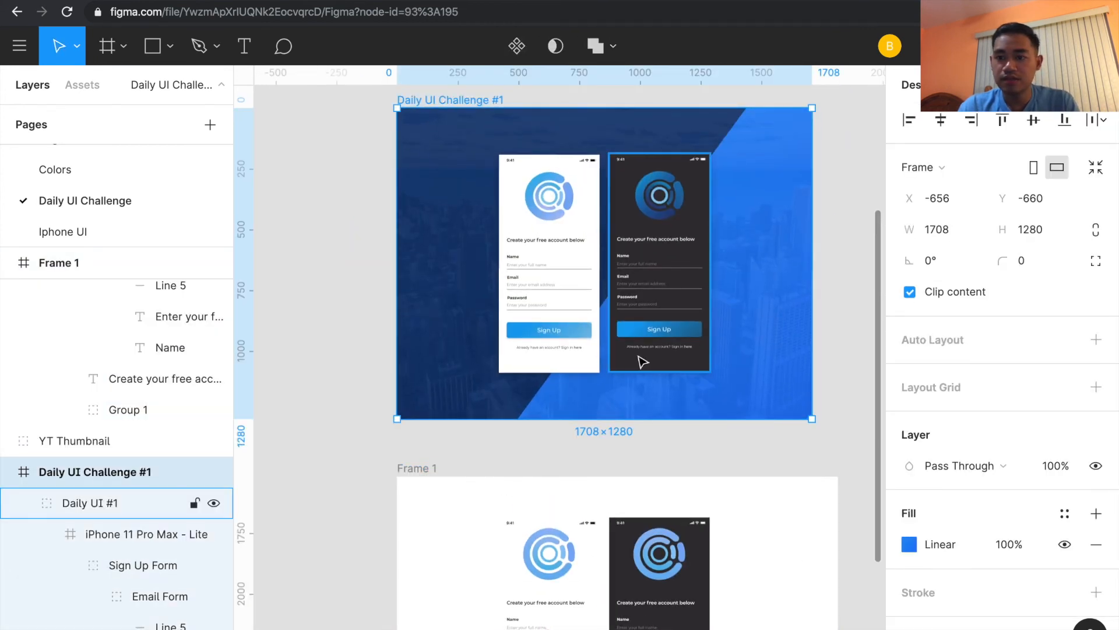
{"action": "scroll", "coordinate": [640, 357], "scroll_direction": "down", "scroll_amount": 4}
{"action": "left_click", "coordinate": [385, 234]}
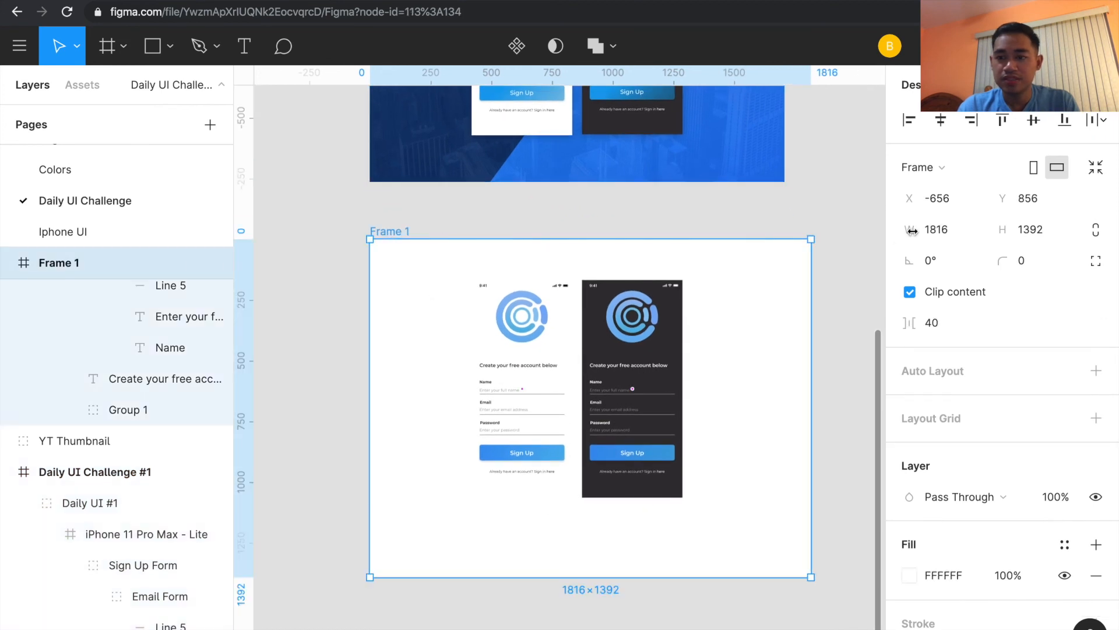
{"action": "type", "text": "1700"}
{"action": "key", "text": "Tab"}
{"action": "type", "text": "1280"}
{"action": "key", "text": "Return"}
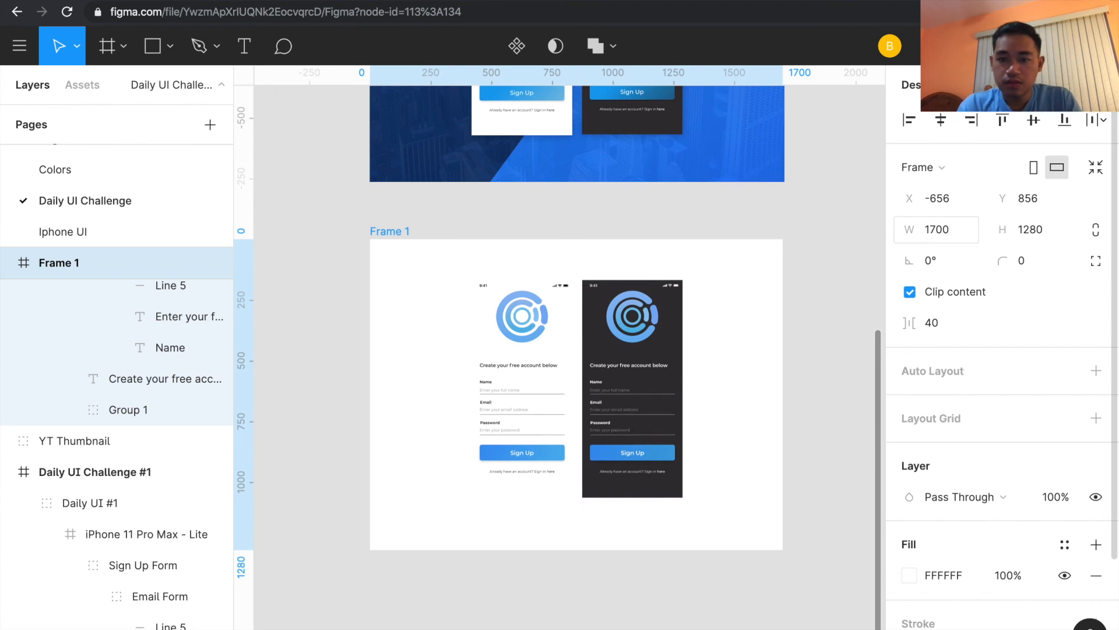
- Centre the group of both screens horizontally and vertically within Frame 1
{"action": "left_click", "coordinate": [633, 362]}
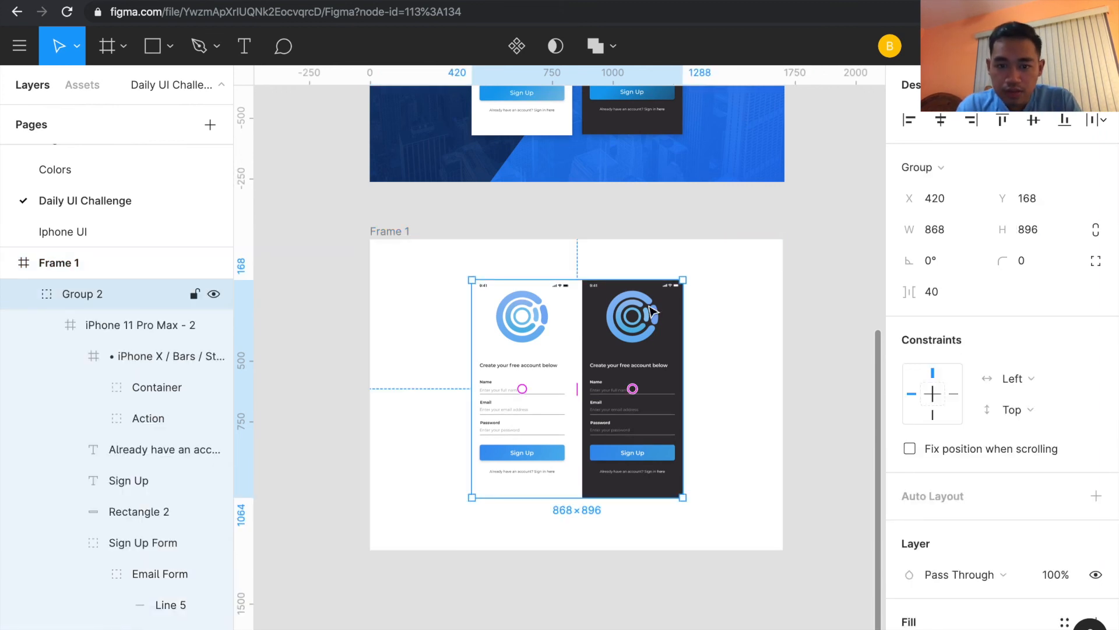
{"action": "left_click", "coordinate": [389, 232]}
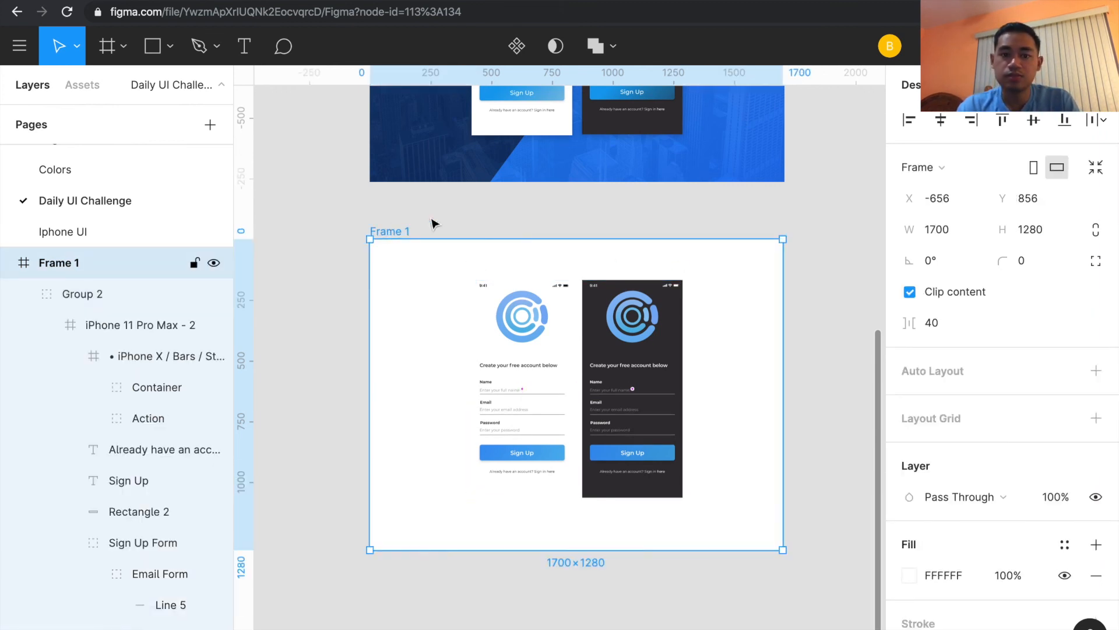
{"action": "left_click", "coordinate": [1034, 120]}
{"action": "left_click", "coordinate": [761, 354]}
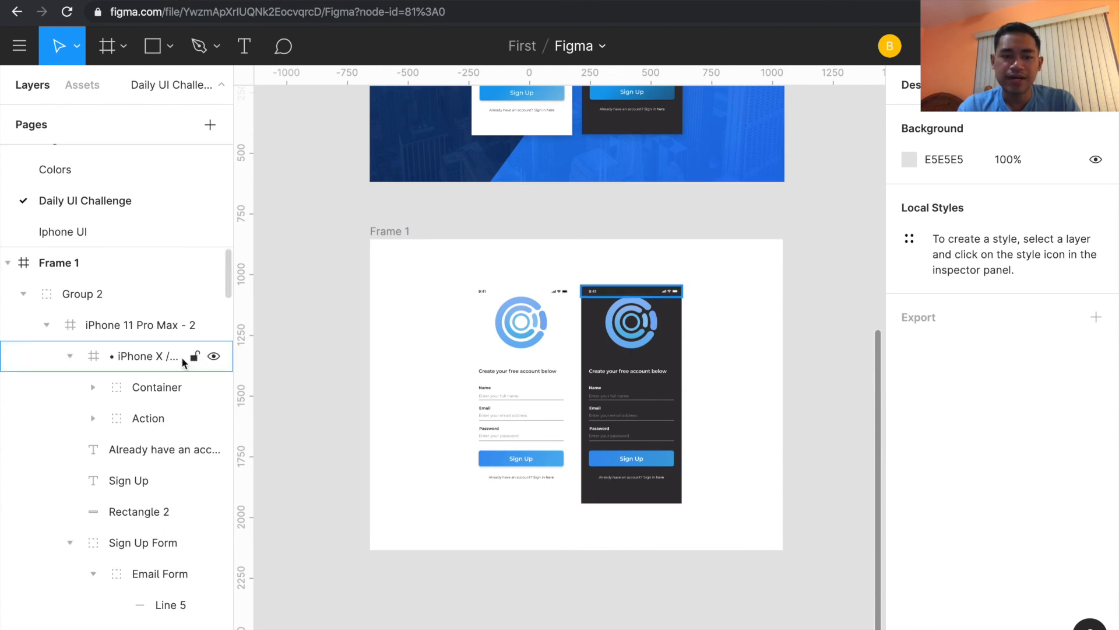
- Fill Frame 1 with the blue 1F73E2 sampled from the Daily UI Challenge #1 frame's background
{"action": "left_click", "coordinate": [399, 231]}
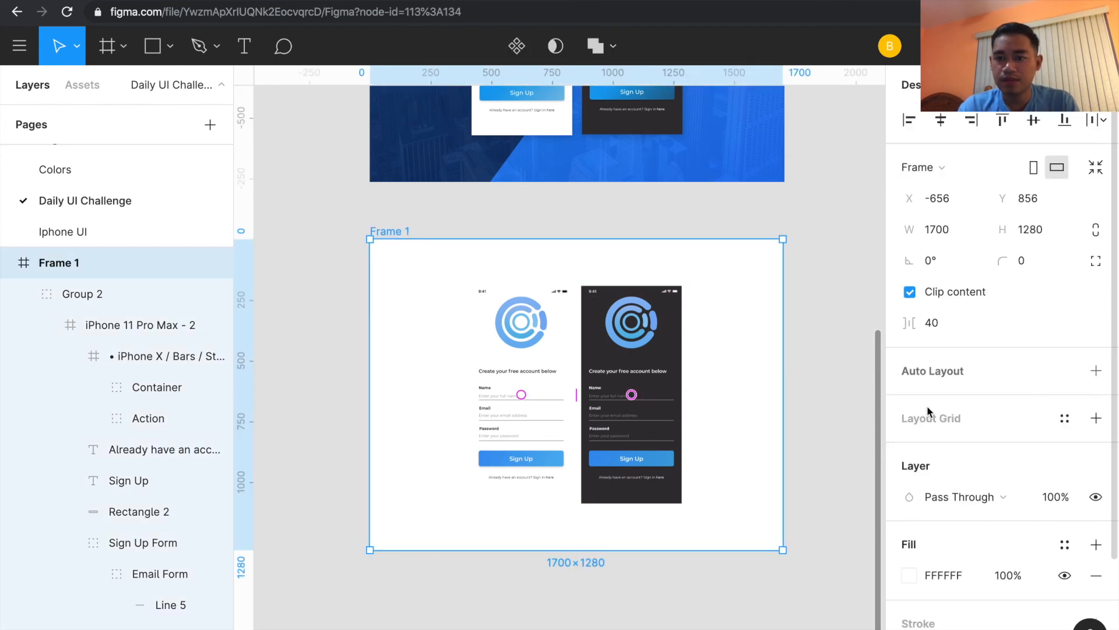
{"action": "scroll", "coordinate": [991, 395], "scroll_direction": "down", "scroll_amount": 3}
{"action": "left_click", "coordinate": [910, 449]}
{"action": "left_click", "coordinate": [682, 448]}
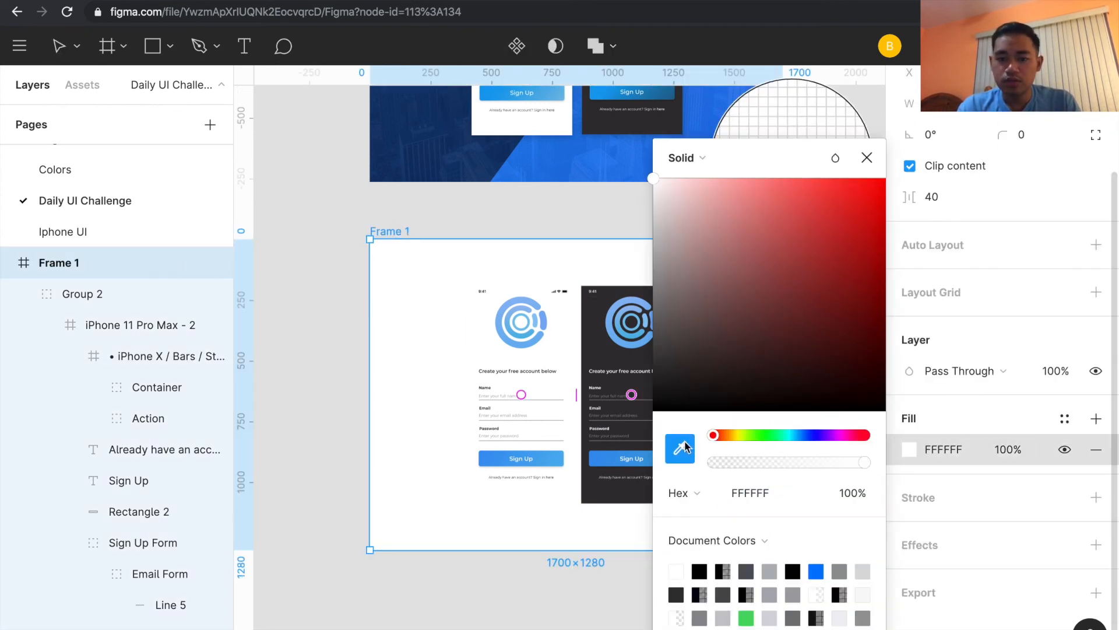
{"action": "left_click", "coordinate": [727, 117]}
{"action": "left_click", "coordinate": [867, 158]}
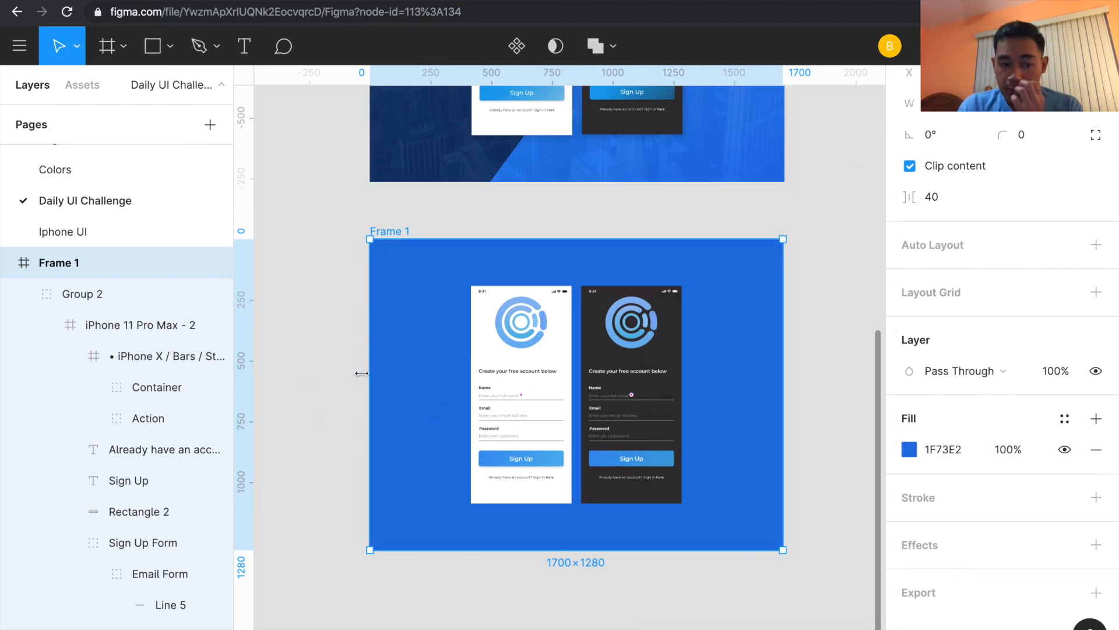
- Copy the City Background image layer from the Daily UI Challenge #1 frame
{"action": "scroll", "coordinate": [402, 233], "scroll_direction": "up", "scroll_amount": 2}
{"action": "left_click", "coordinate": [425, 219]}
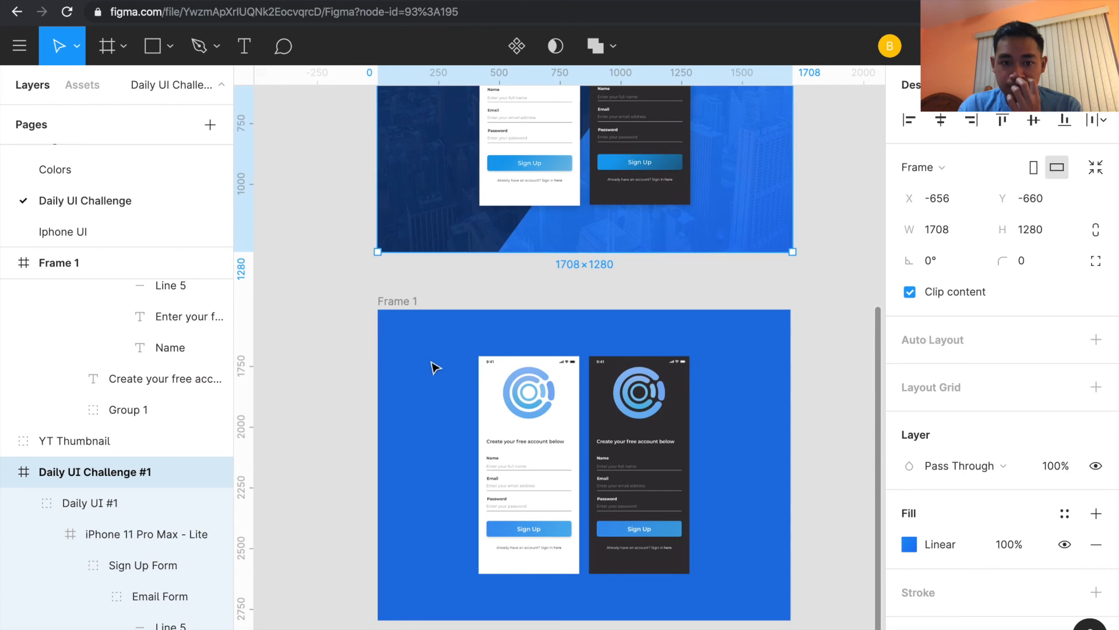
{"action": "left_click", "coordinate": [434, 367]}
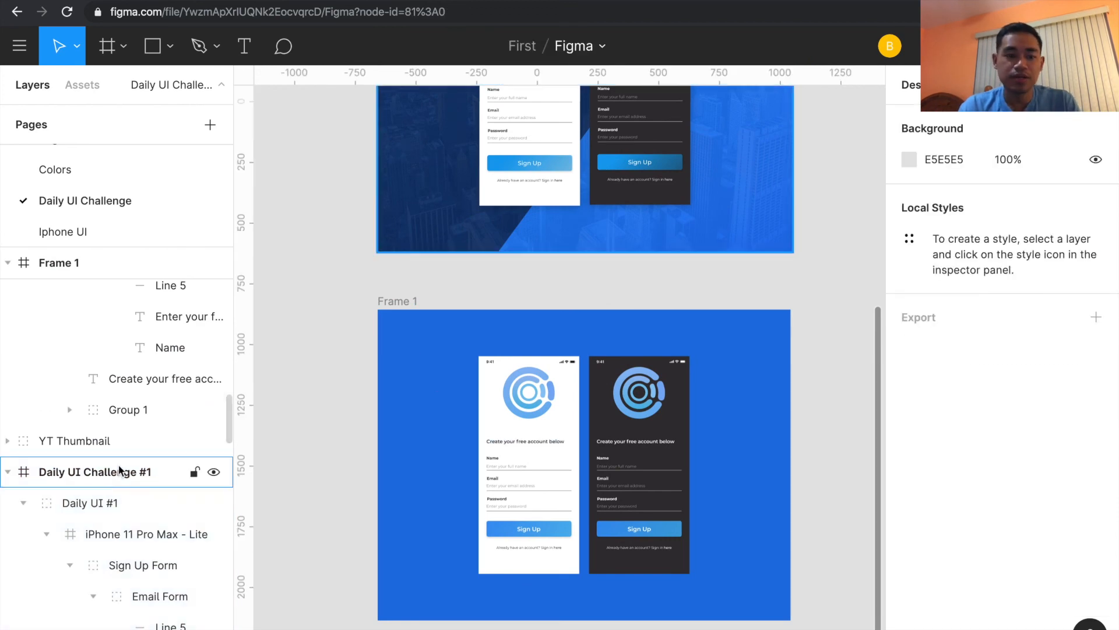
{"action": "scroll", "coordinate": [111, 465], "scroll_direction": "down", "scroll_amount": 4}
{"action": "left_click", "coordinate": [437, 174]}
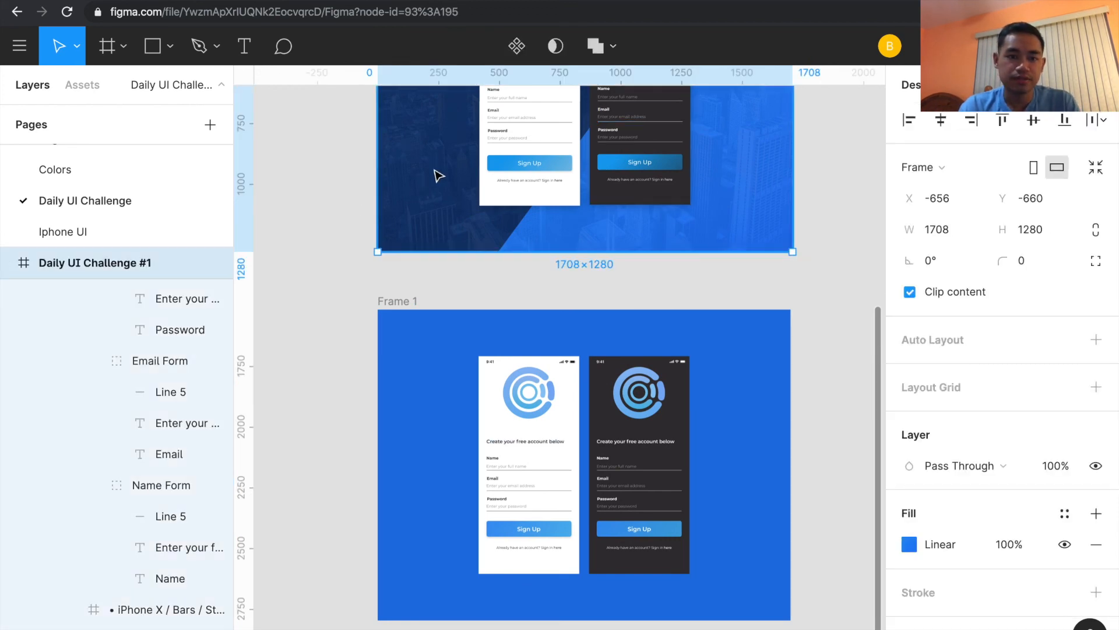
{"action": "scroll", "coordinate": [439, 175], "scroll_direction": "up", "scroll_amount": 2}
{"action": "scroll", "coordinate": [438, 175], "scroll_direction": "down", "scroll_amount": 1}
{"action": "scroll", "coordinate": [94, 466], "scroll_direction": "up", "scroll_amount": 6}
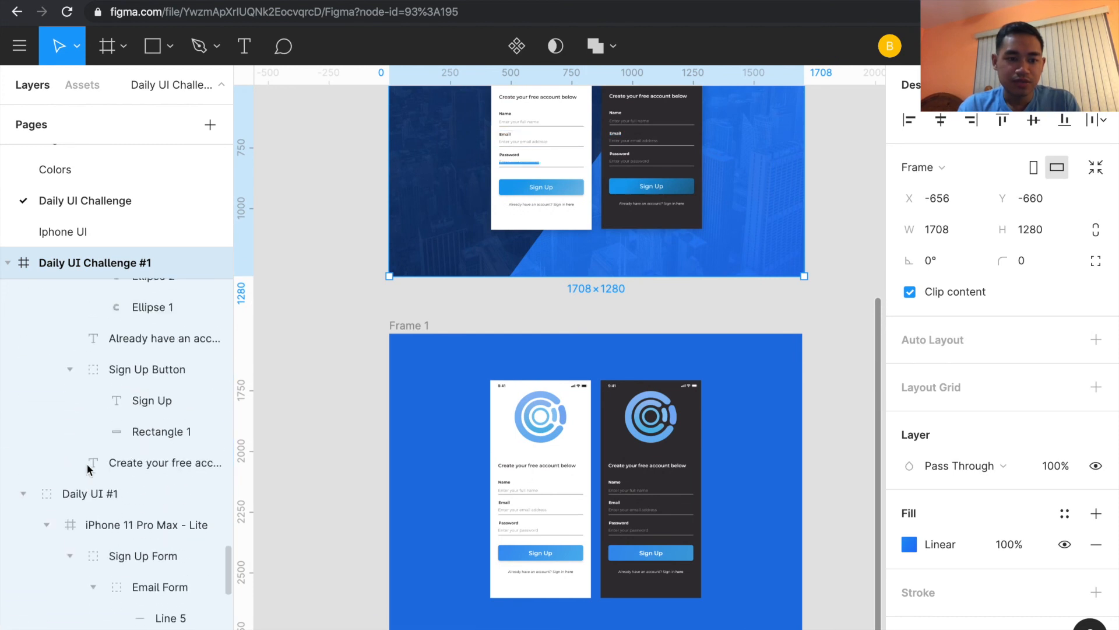
{"action": "left_click", "coordinate": [23, 499]}
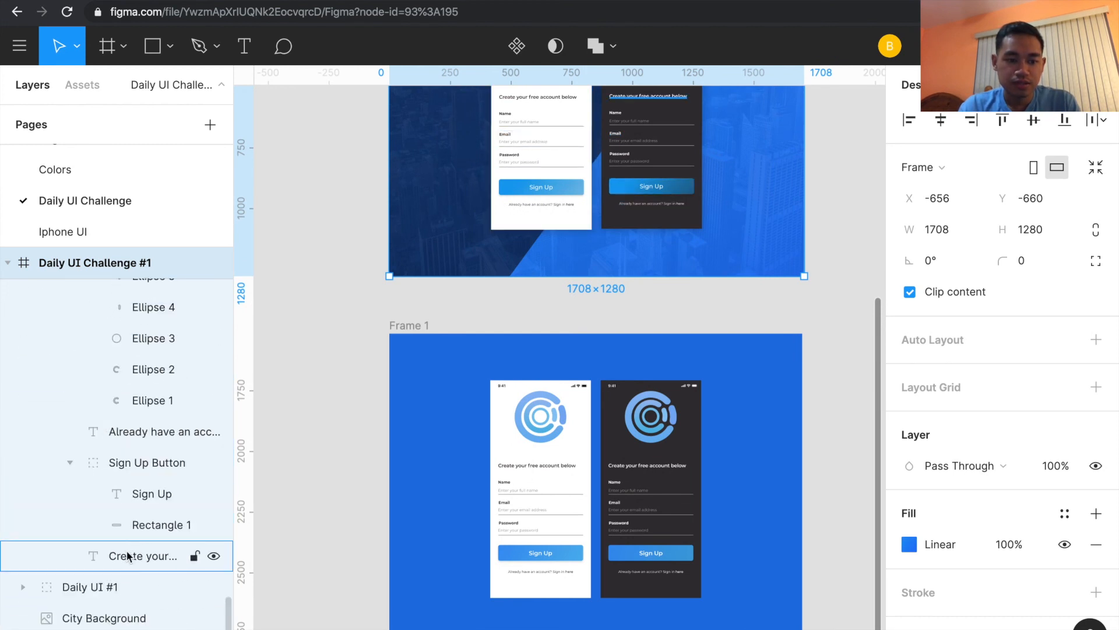
{"action": "left_click", "coordinate": [90, 616]}
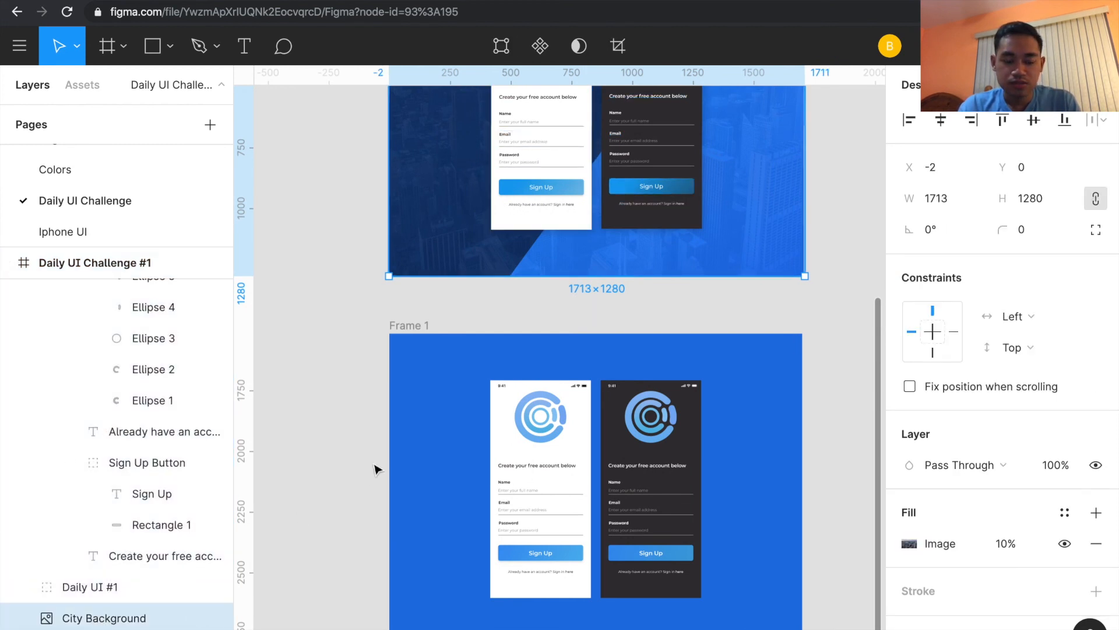
- Paste the City Background image into Frame 1
{"action": "left_click", "coordinate": [423, 325]}
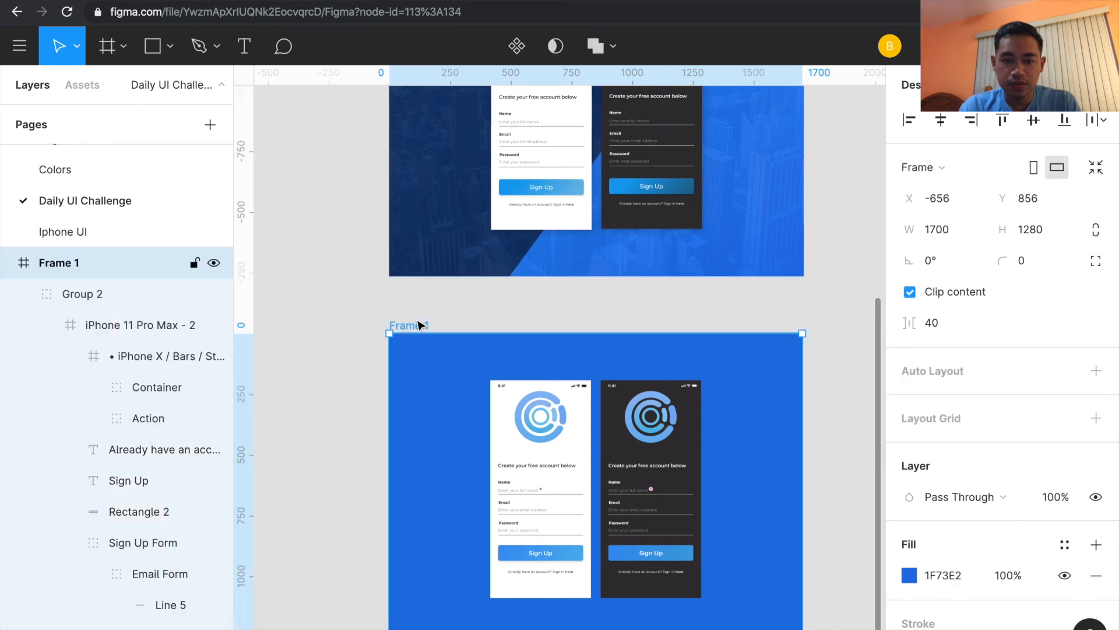
{"action": "key", "text": "ctrl+v"}
{"action": "scroll", "coordinate": [455, 445], "scroll_direction": "down", "scroll_amount": 1}
{"action": "scroll", "coordinate": [454, 445], "scroll_direction": "down", "scroll_amount": 1}
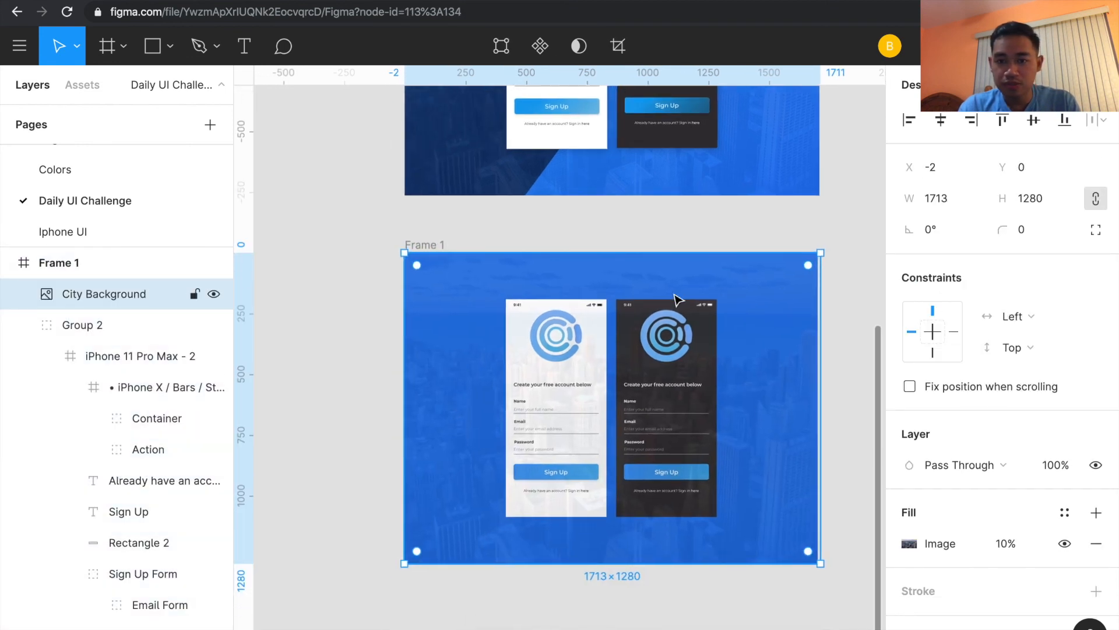
{"action": "scroll", "coordinate": [676, 300], "scroll_direction": "up", "scroll_amount": 1}
{"action": "left_click", "coordinate": [368, 435]}
{"action": "scroll", "coordinate": [464, 420], "scroll_direction": "up", "scroll_amount": 1}
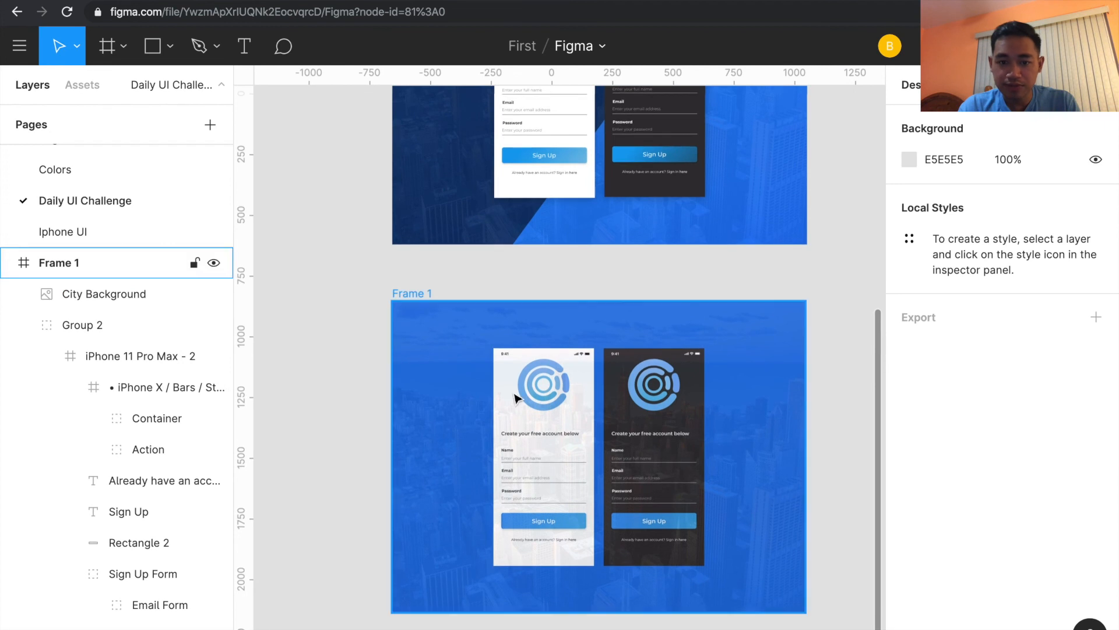
{"action": "left_click", "coordinate": [513, 394]}
{"action": "double_click", "coordinate": [519, 401]}
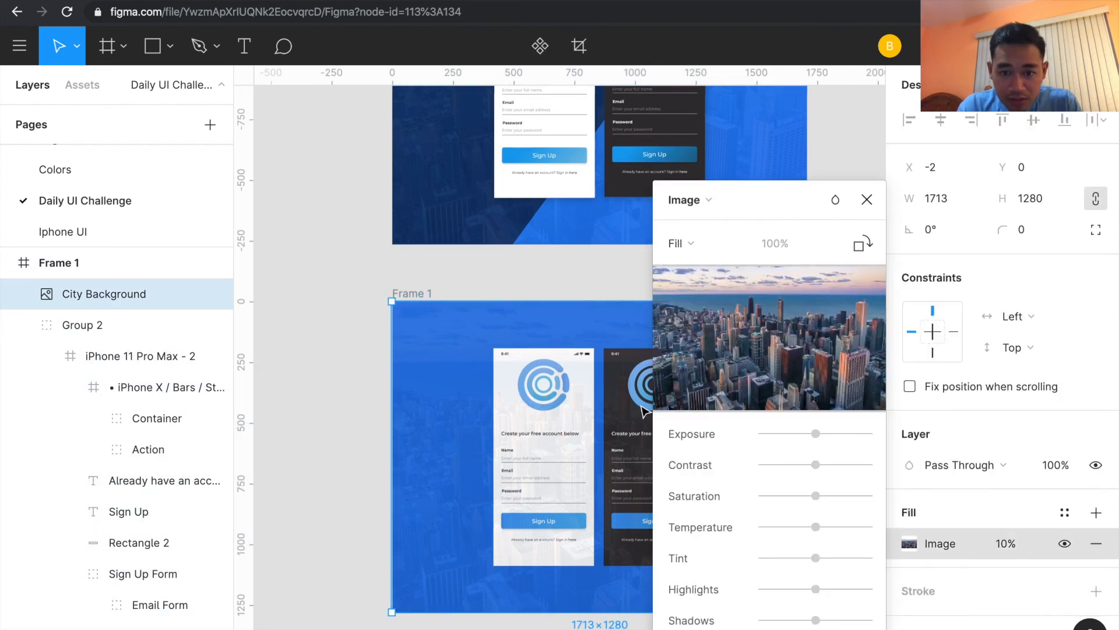
{"action": "left_click", "coordinate": [867, 199]}
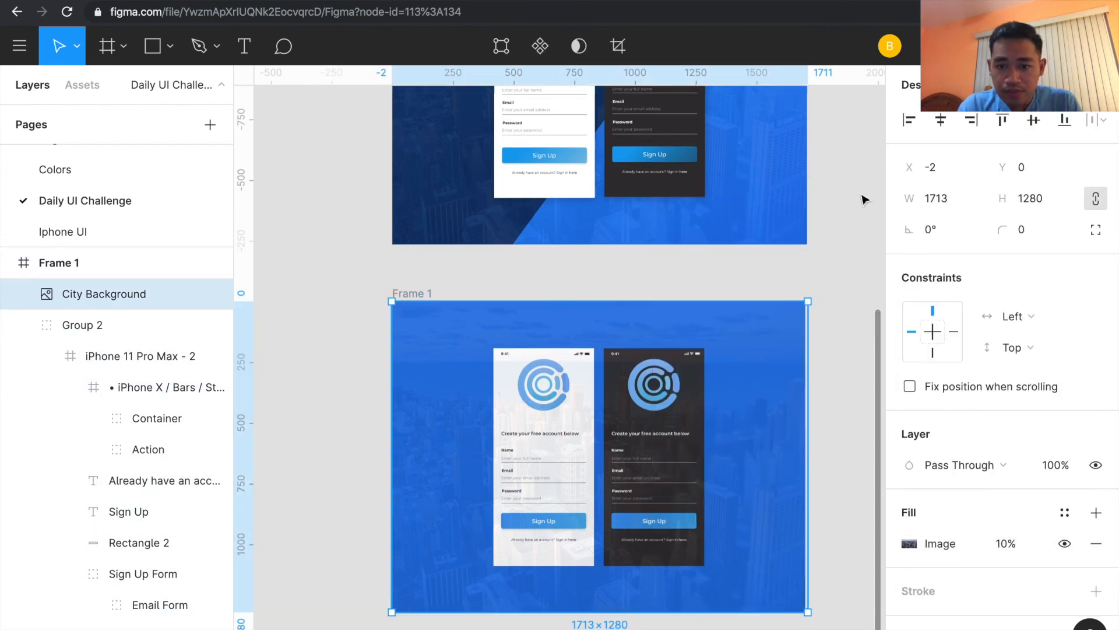
{"action": "double_click", "coordinate": [679, 436]}
{"action": "left_click", "coordinate": [868, 198]}
- Move the City Background layer below Group 2 inside Frame 1 so it sits behind both screens
{"action": "left_click_drag", "start_coordinate": [101, 294], "coordinate": [80, 332]}
{"action": "left_click", "coordinate": [24, 293]}
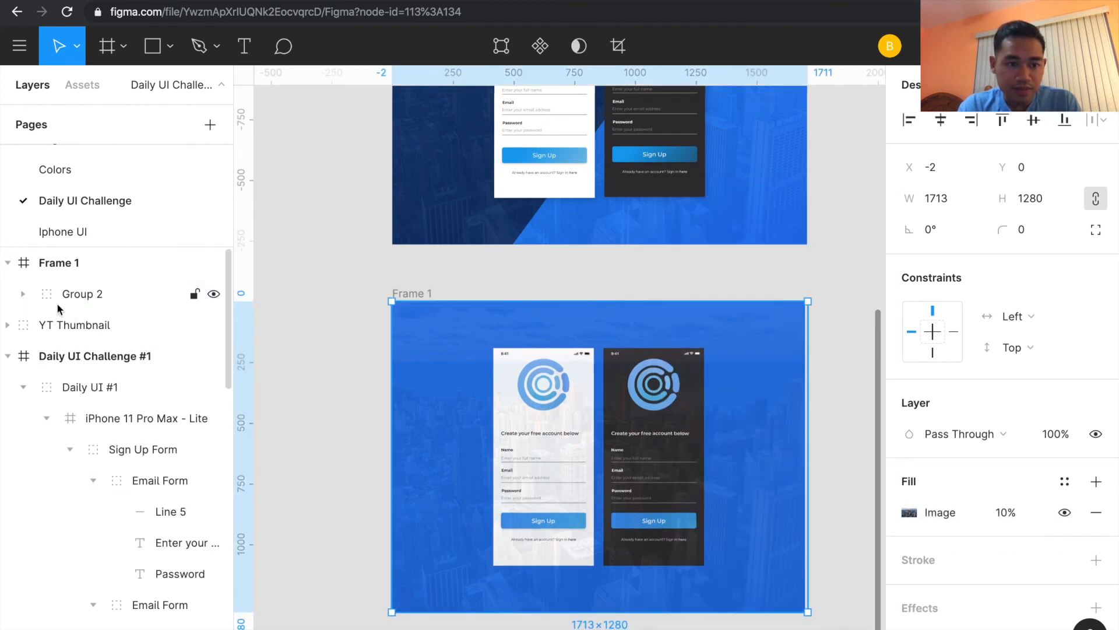
{"action": "left_click", "coordinate": [24, 293]}
{"action": "mouse_move", "coordinate": [104, 325]}
{"action": "left_mouse_down"}
{"action": "mouse_move", "coordinate": [105, 283]}
{"action": "mouse_move", "coordinate": [67, 300]}
{"action": "mouse_move", "coordinate": [100, 337]}
{"action": "left_mouse_up"}
{"action": "left_click", "coordinate": [24, 324]}
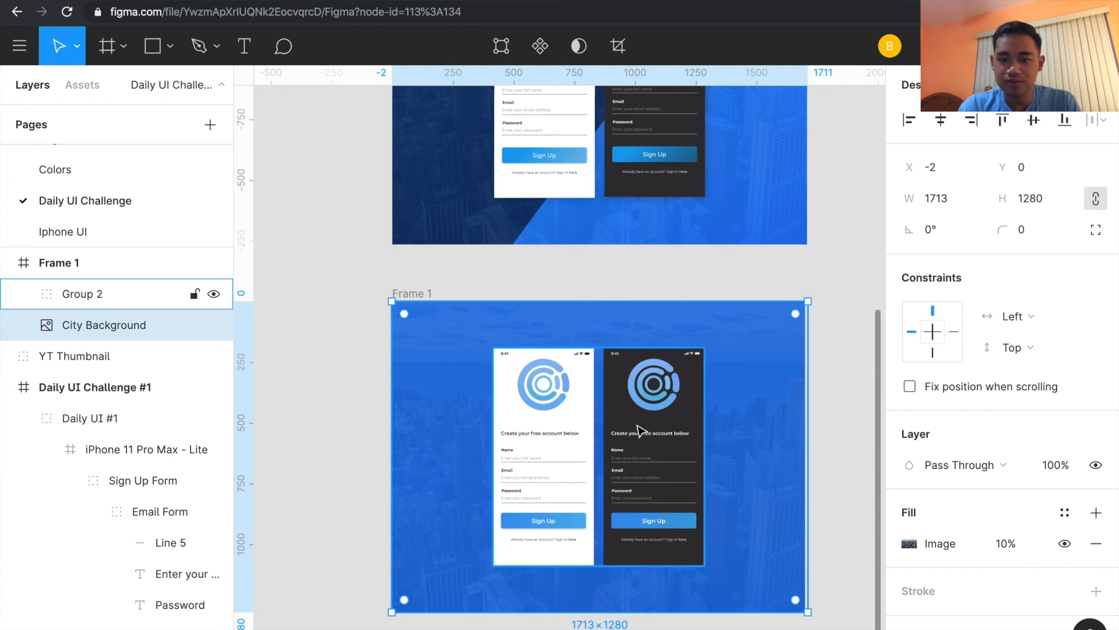
- Draw a rectangle of about 1069 × 1280 from Frame 1's upper-left corner down to its lower edge
{"action": "left_click", "coordinate": [365, 382]}
{"action": "key", "text": "r"}
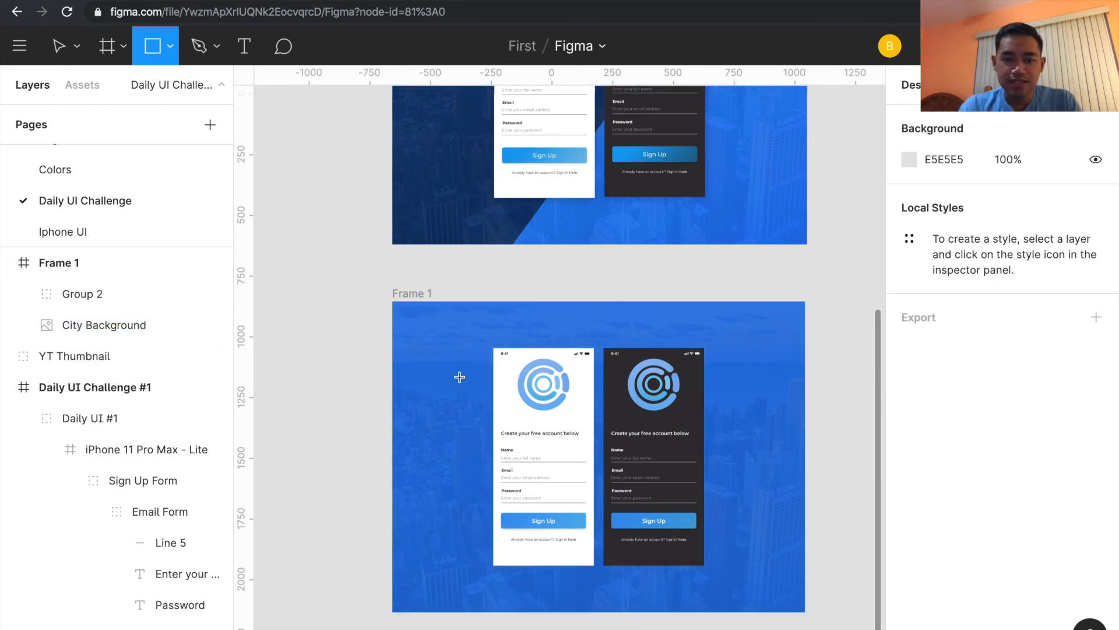
{"action": "left_click_drag", "start_coordinate": [392, 301], "coordinate": [652, 613]}
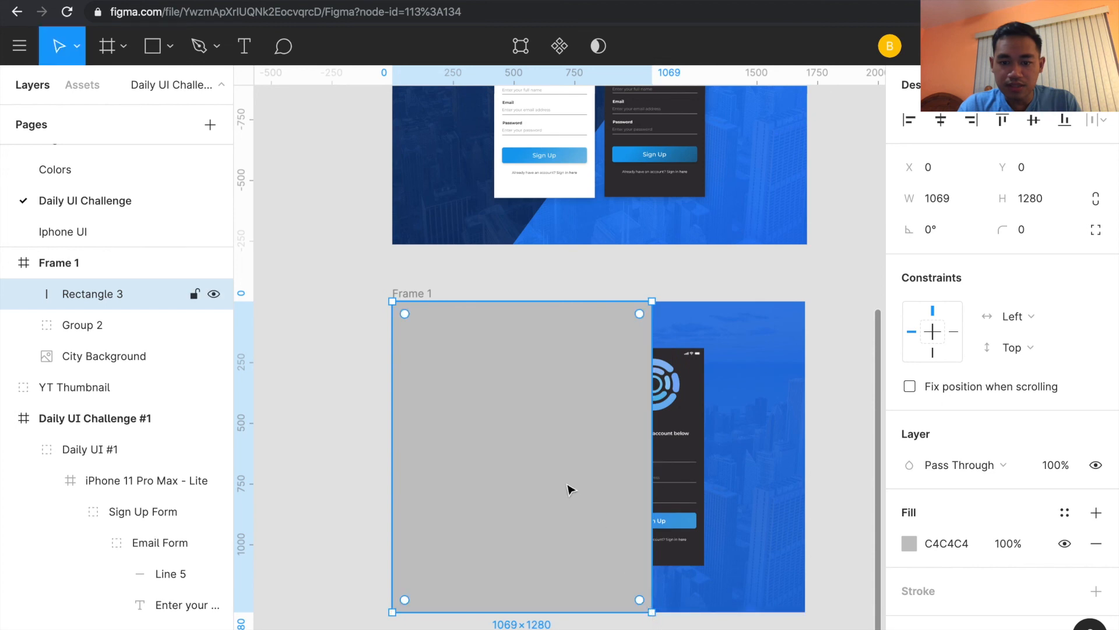
- Slant the rectangle's right edge by moving its upper-right point outward and its lower-right point inward to about X 584, Y 1280
{"action": "double_click", "coordinate": [554, 467]}
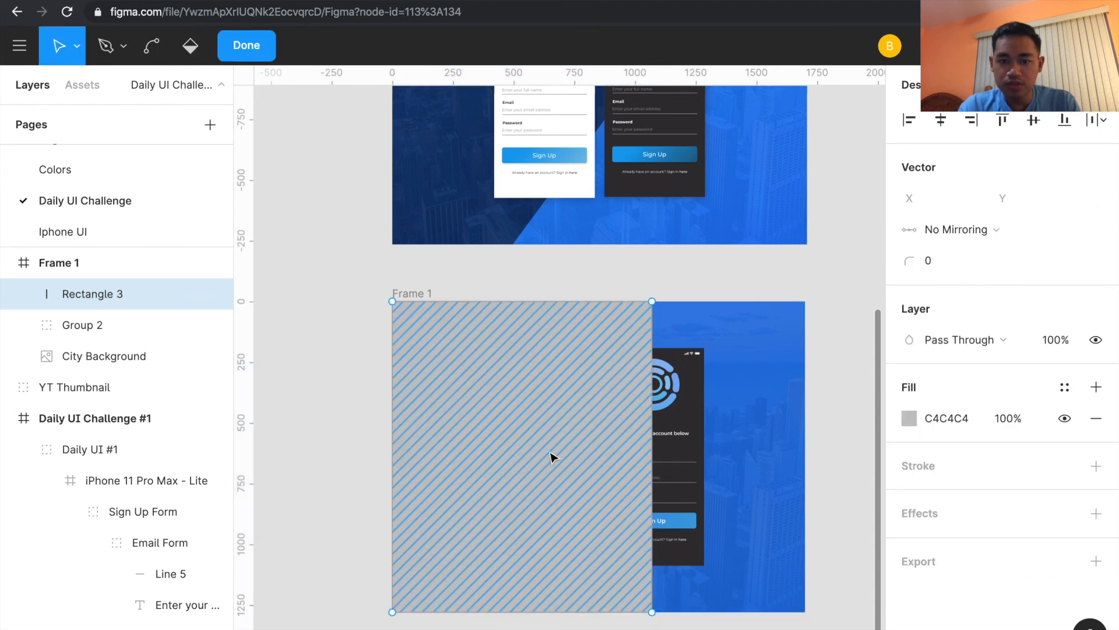
{"action": "left_click_drag", "start_coordinate": [652, 302], "coordinate": [716, 303]}
{"action": "left_click_drag", "start_coordinate": [652, 611], "coordinate": [535, 612]}
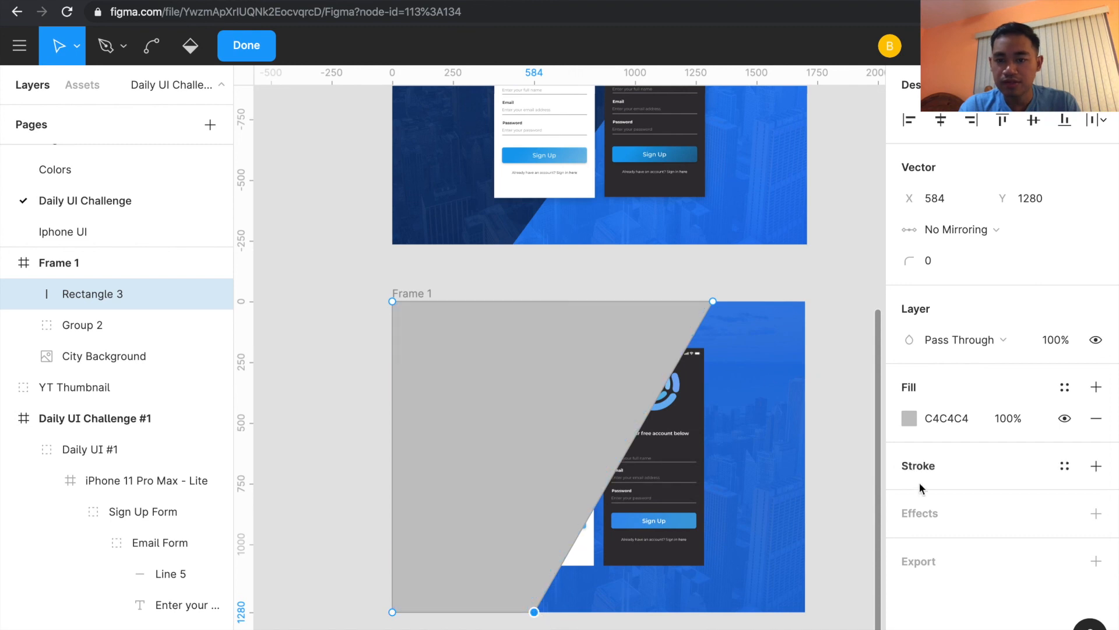
- Fill the slanted shape with the dark blue 0E356A sampled from the Daily UI Challenge #1 frame's background
{"action": "scroll", "coordinate": [750, 295], "scroll_direction": "up", "scroll_amount": 3}
{"action": "left_click", "coordinate": [916, 414]}
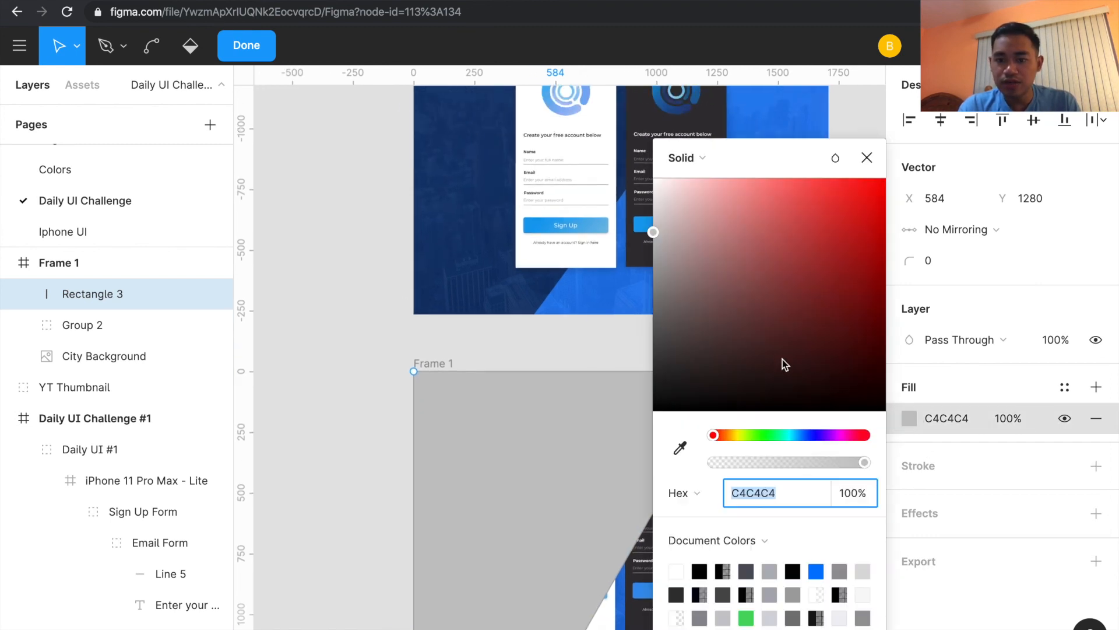
{"action": "left_click", "coordinate": [679, 448]}
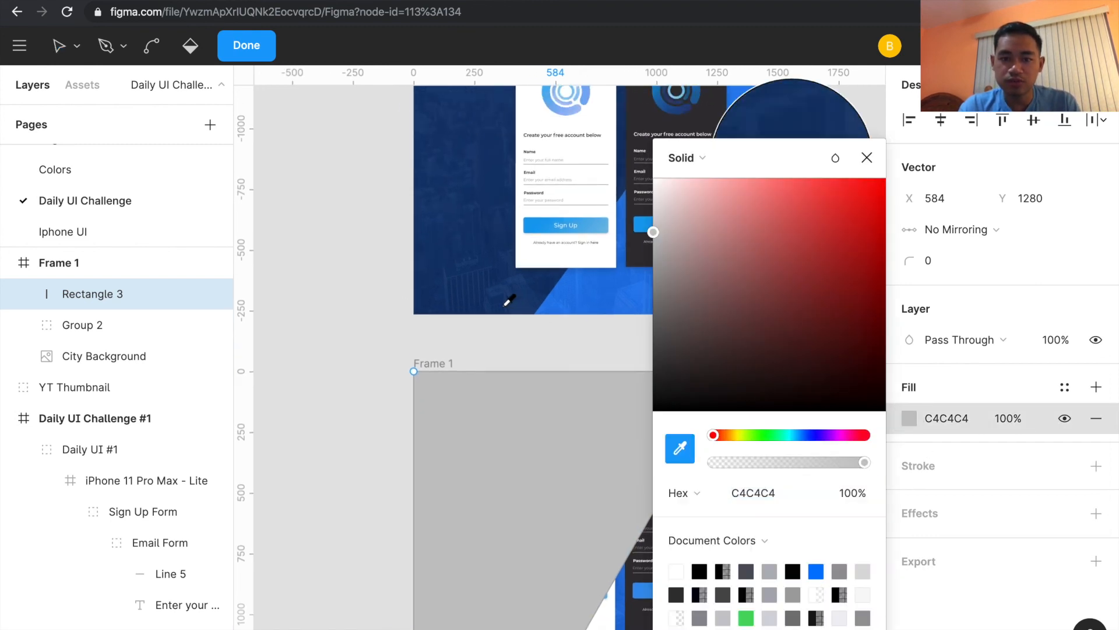
{"action": "left_click", "coordinate": [513, 303]}
{"action": "left_click", "coordinate": [867, 162]}
{"action": "scroll", "coordinate": [863, 292], "scroll_direction": "down", "scroll_amount": 2}
{"action": "left_click", "coordinate": [1006, 418]}
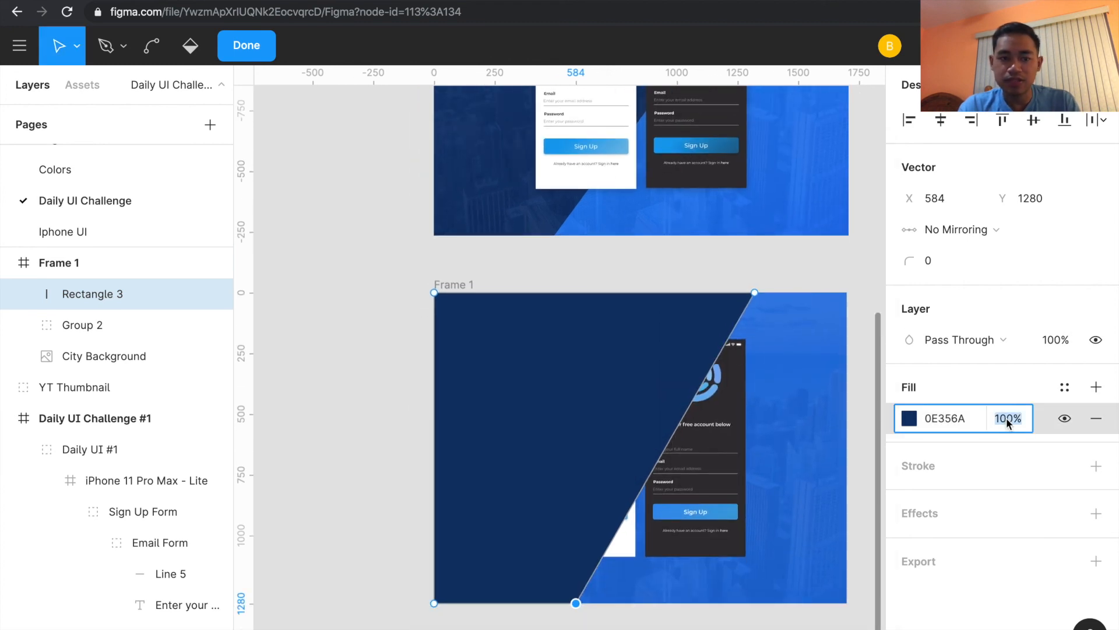
- Move the Rectangle 3 layer beneath City Background in Frame 1 and finish editing its shape
{"action": "left_click_drag", "start_coordinate": [103, 289], "coordinate": [109, 361]}
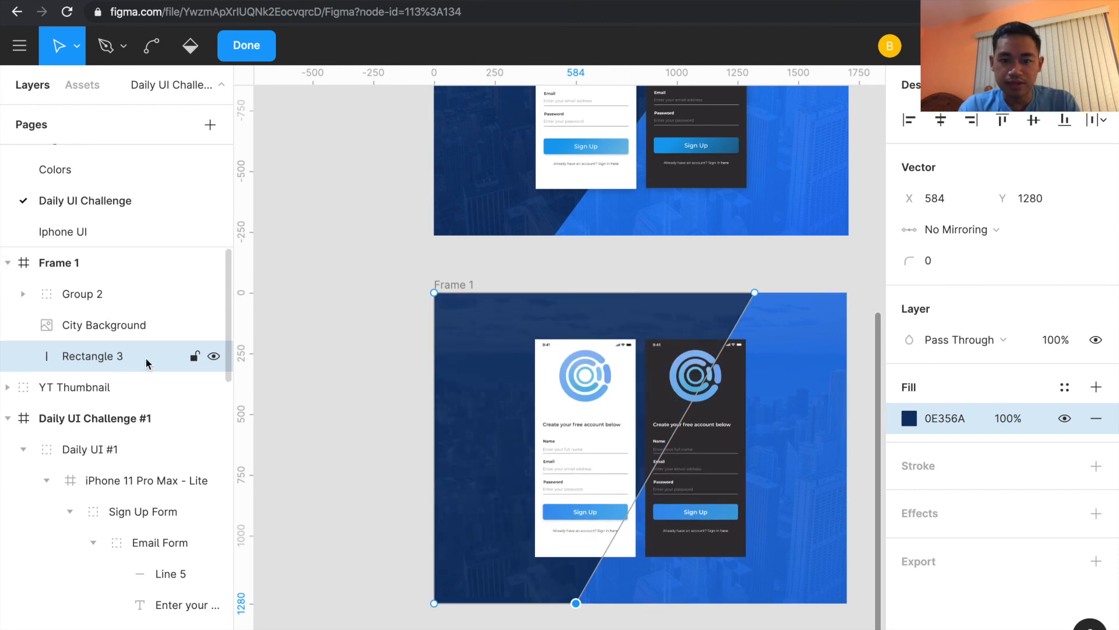
{"action": "key", "text": "Escape"}
{"action": "left_click", "coordinate": [370, 414]}
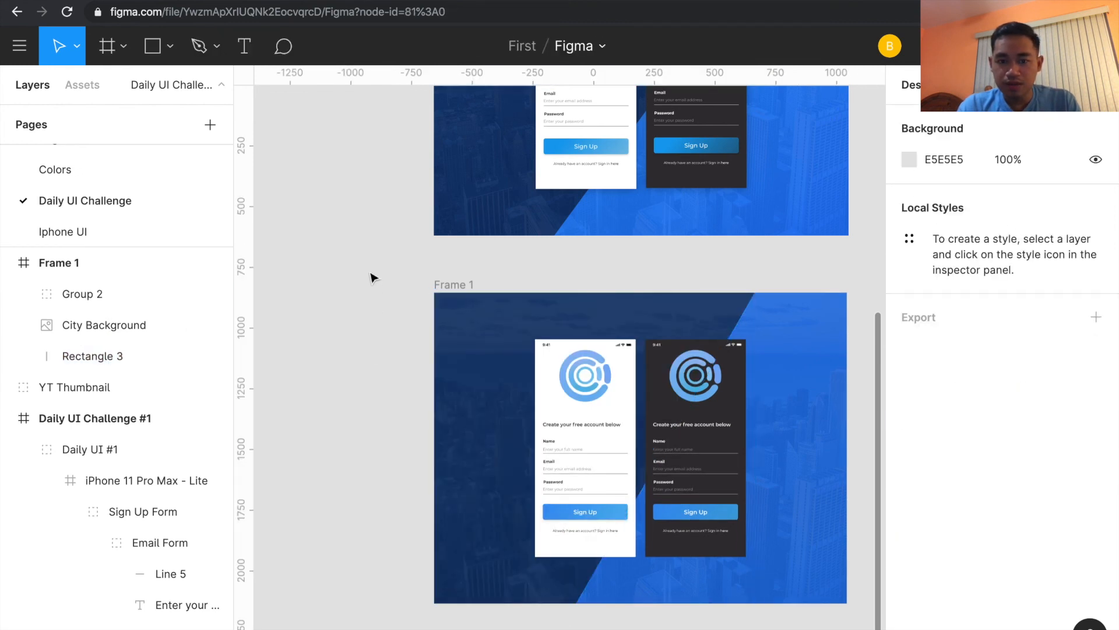
- Rename Frame 1 as Daily UI Challenge #1
{"action": "scroll", "coordinate": [371, 278], "scroll_direction": "down", "scroll_amount": 2}
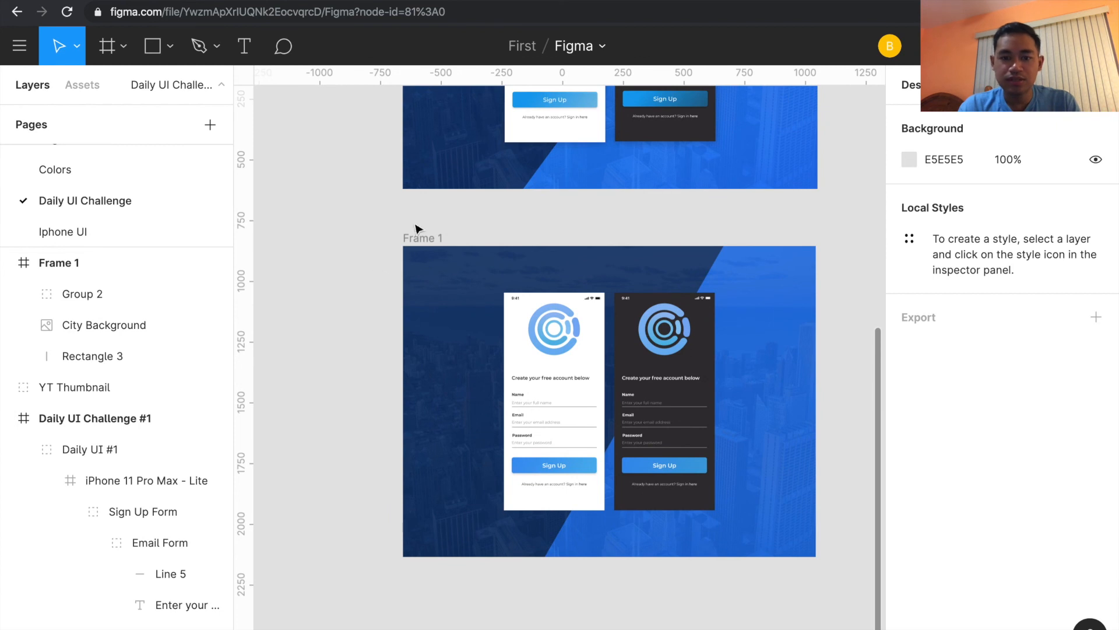
{"action": "left_click", "coordinate": [418, 237]}
{"action": "double_click", "coordinate": [90, 263]}
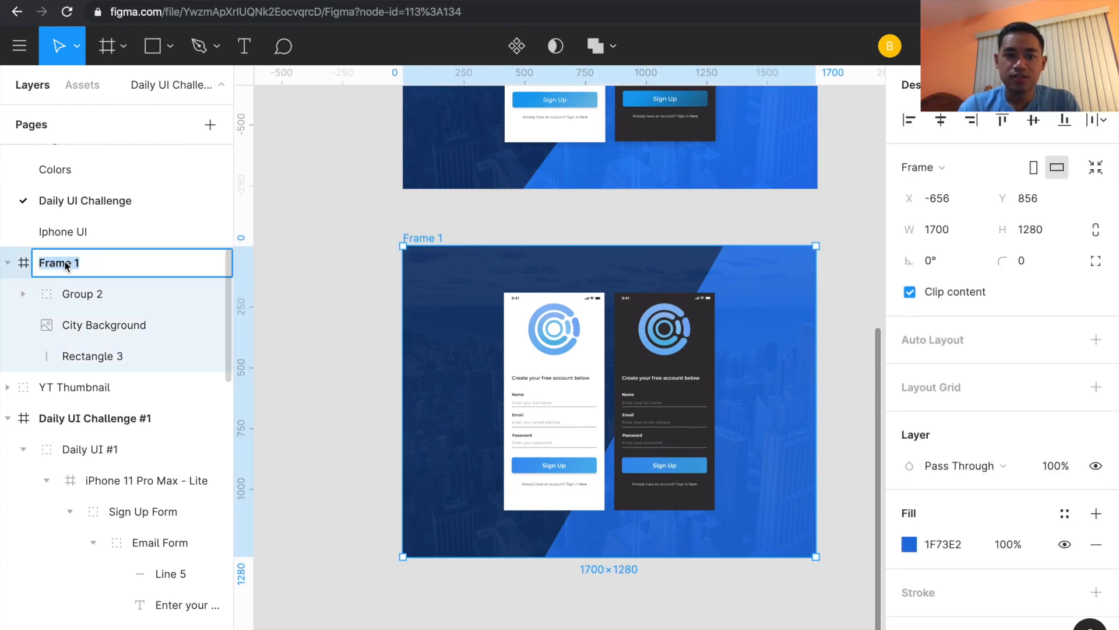
{"action": "type", "text": "Daily U"}
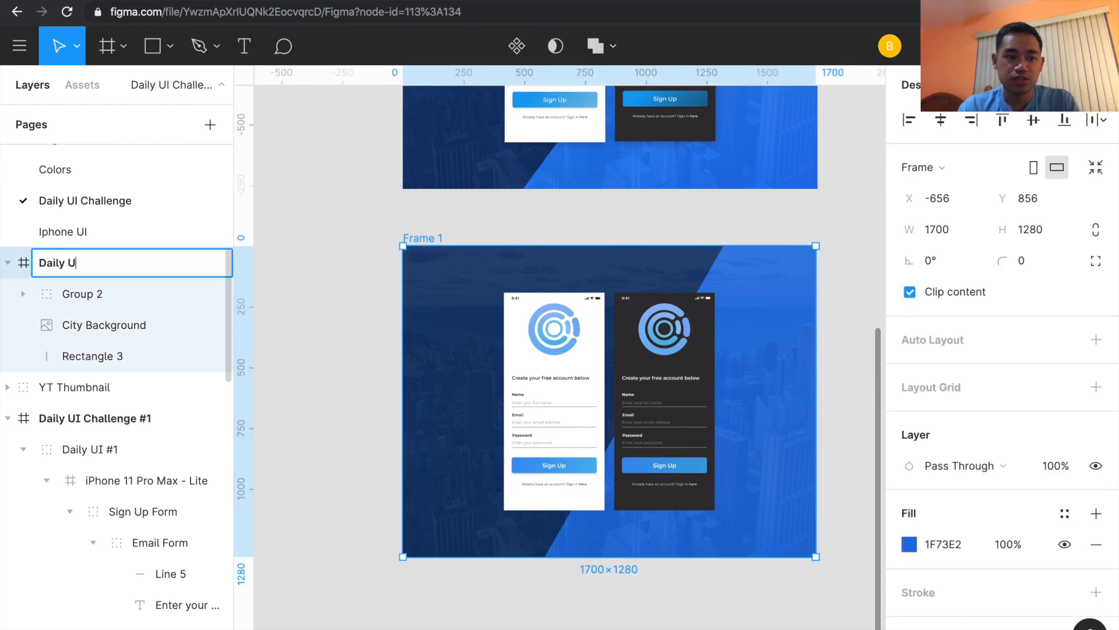
{"action": "type", "text": "I Challenge #"}
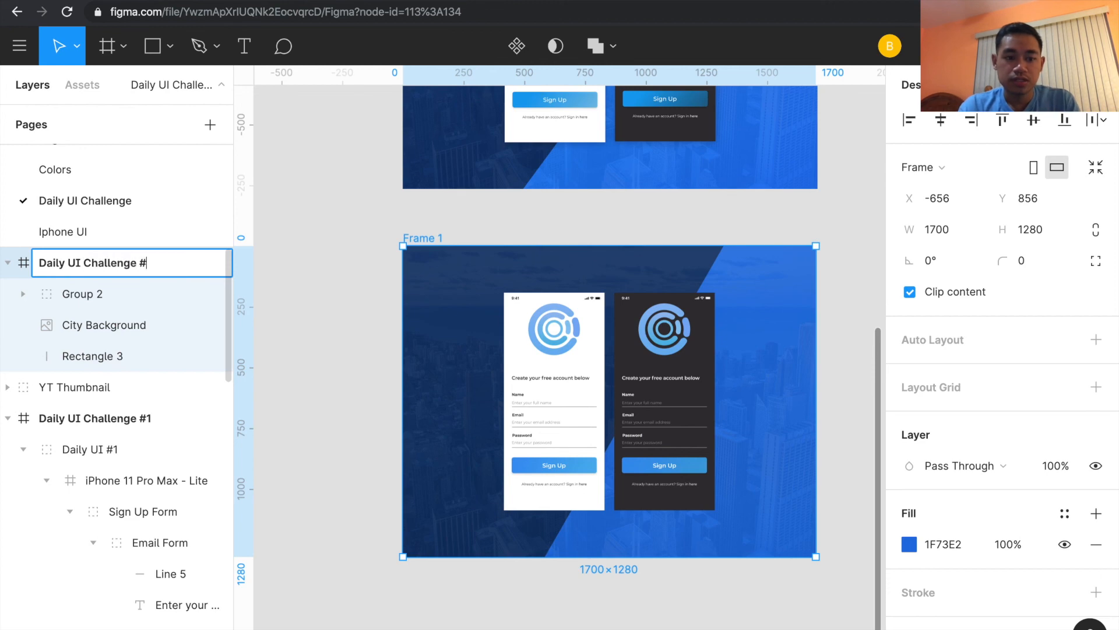
{"action": "type", "text": "1"}
{"action": "key", "text": "Return"}
{"action": "left_click", "coordinate": [373, 383]}
- Compare the rebuilt light and dark sign-up presentation with the original Daily UI Challenge #1 frame above it
{"action": "scroll", "coordinate": [362, 371], "scroll_direction": "up", "scroll_amount": 5}
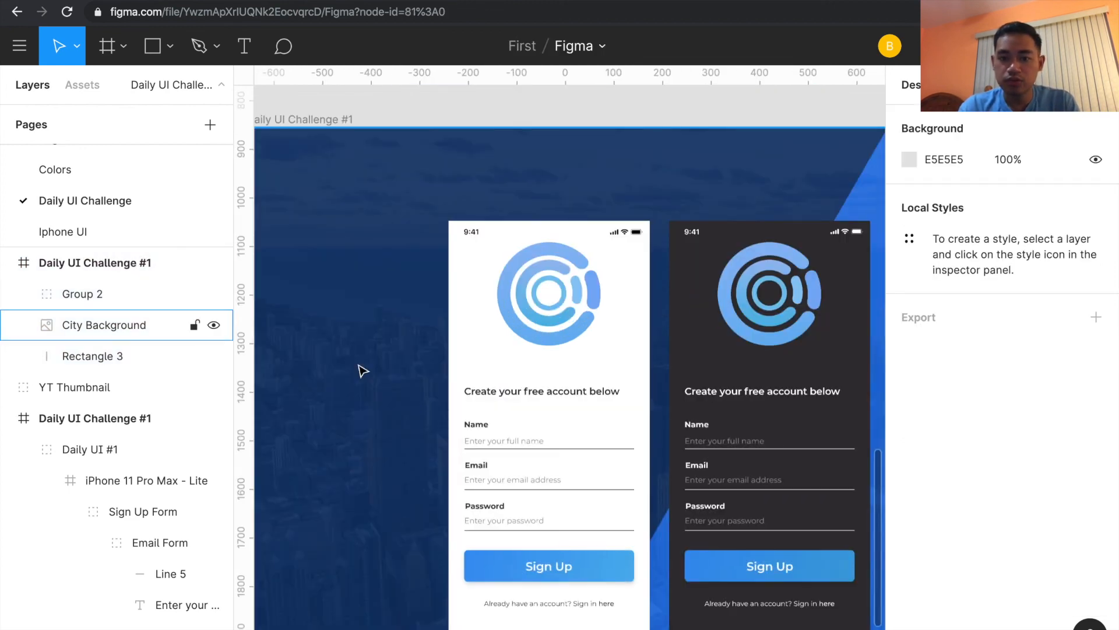
{"action": "scroll", "coordinate": [360, 369], "scroll_direction": "down", "scroll_amount": 5}
{"action": "scroll", "coordinate": [360, 369], "scroll_direction": "up", "scroll_amount": 3}
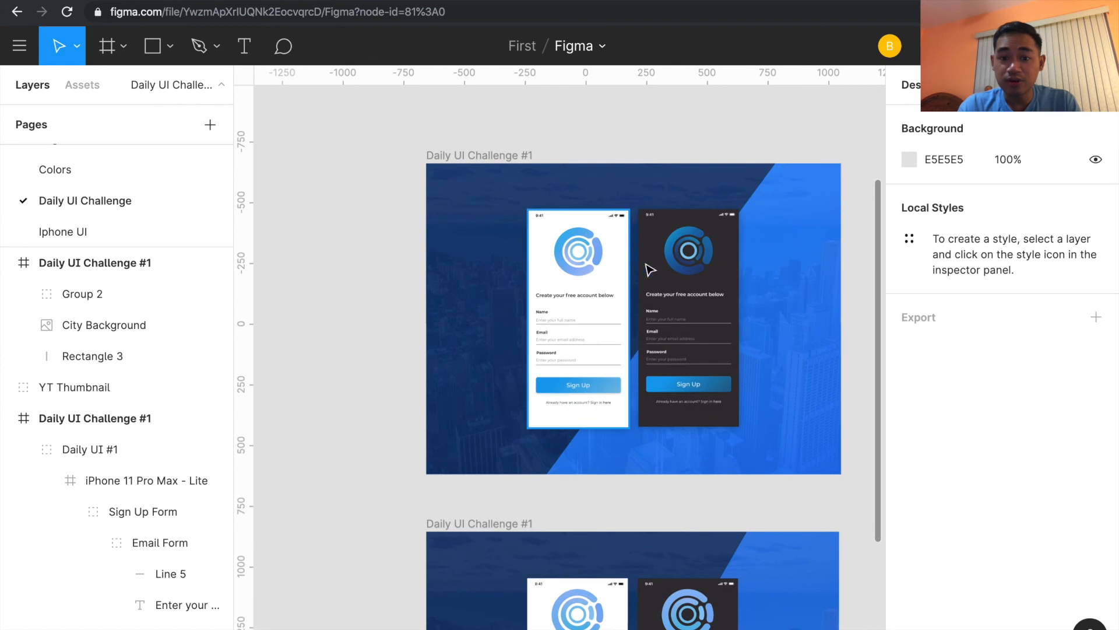
{"action": "scroll", "coordinate": [579, 371], "scroll_direction": "up", "scroll_amount": 3}
{"action": "scroll", "coordinate": [578, 370], "scroll_direction": "down", "scroll_amount": 3}
{"action": "scroll", "coordinate": [615, 418], "scroll_direction": "down", "scroll_amount": 2}
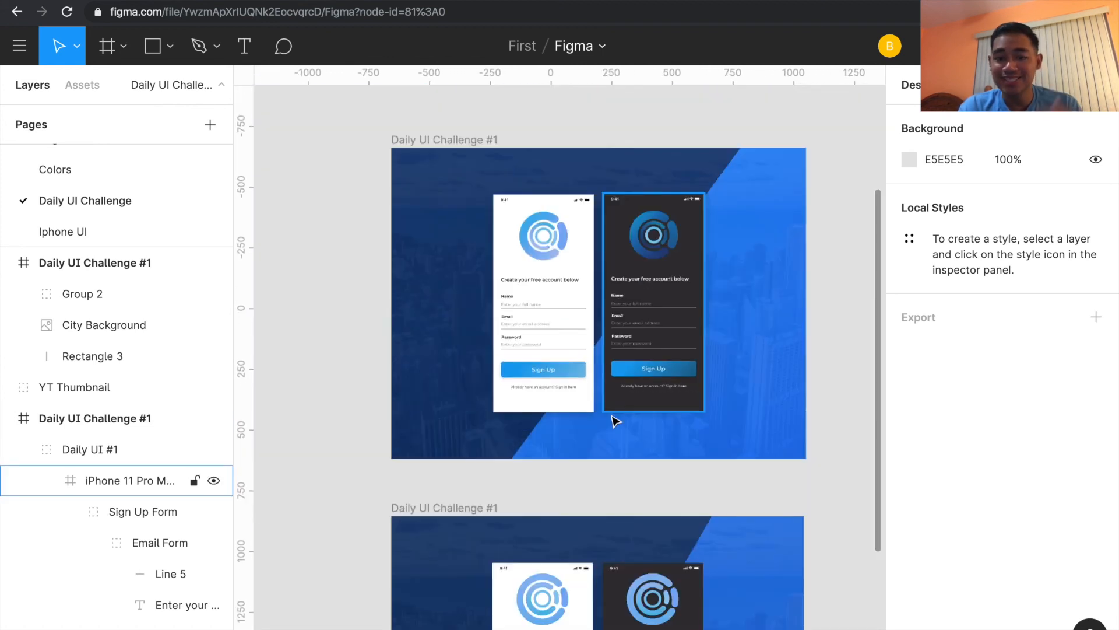
{"action": "scroll", "coordinate": [614, 417], "scroll_direction": "down", "scroll_amount": 4}
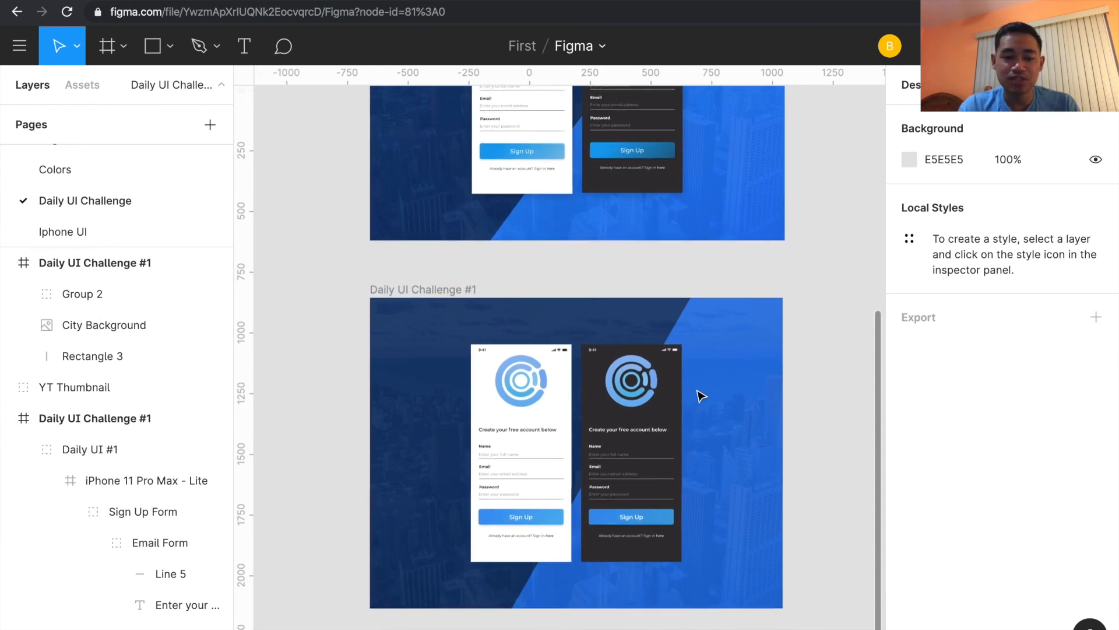
{"action": "scroll", "coordinate": [702, 396], "scroll_direction": "up", "scroll_amount": 1}
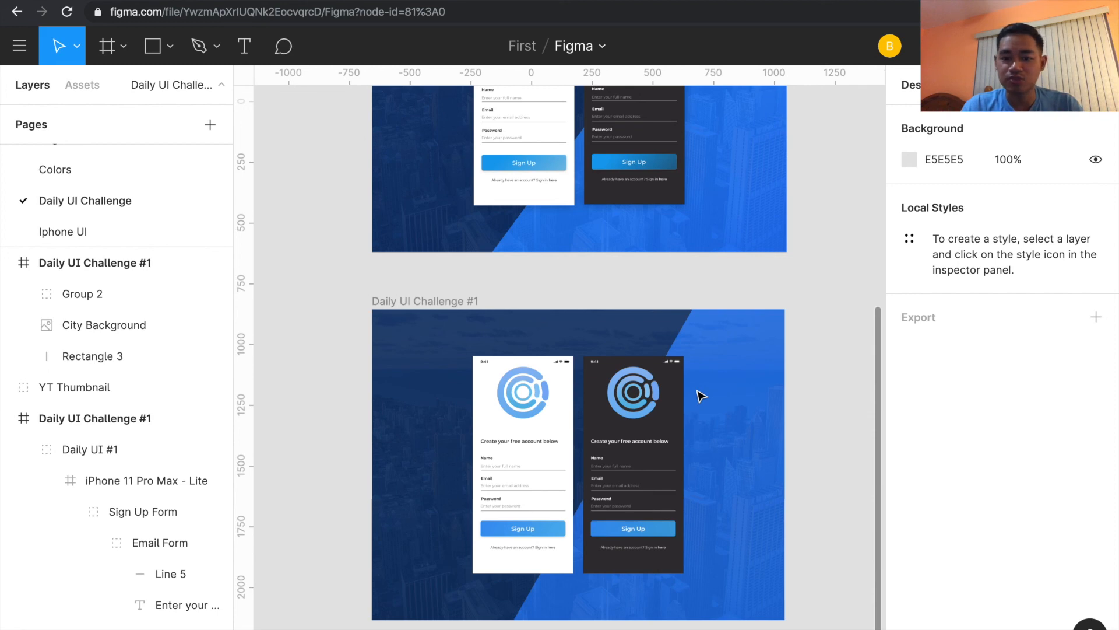
{"action": "scroll", "coordinate": [701, 395], "scroll_direction": "down", "scroll_amount": 3}
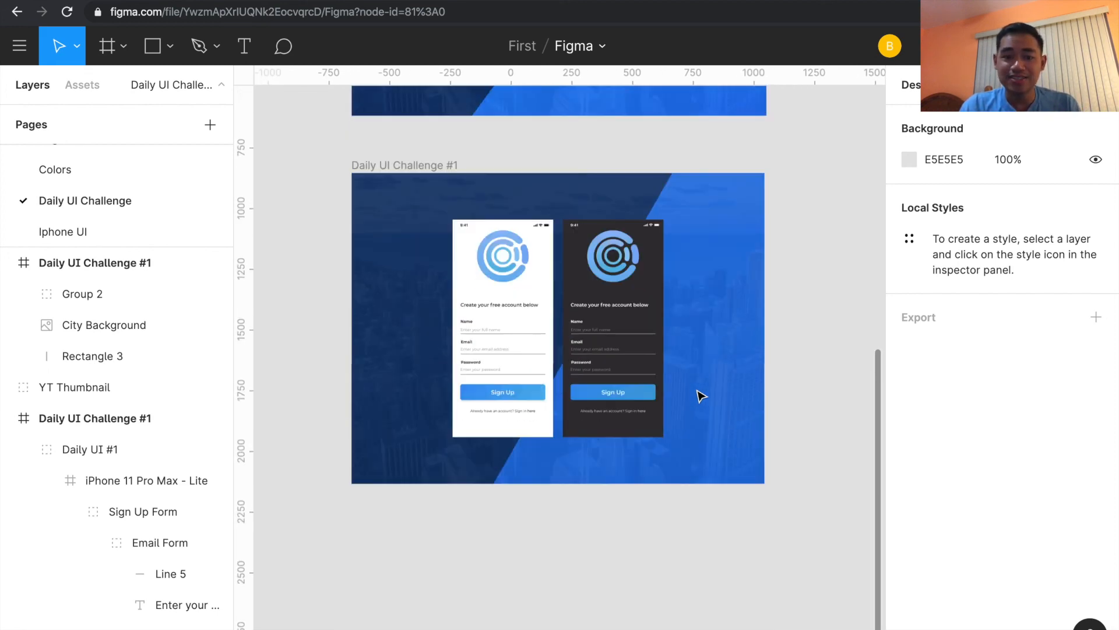